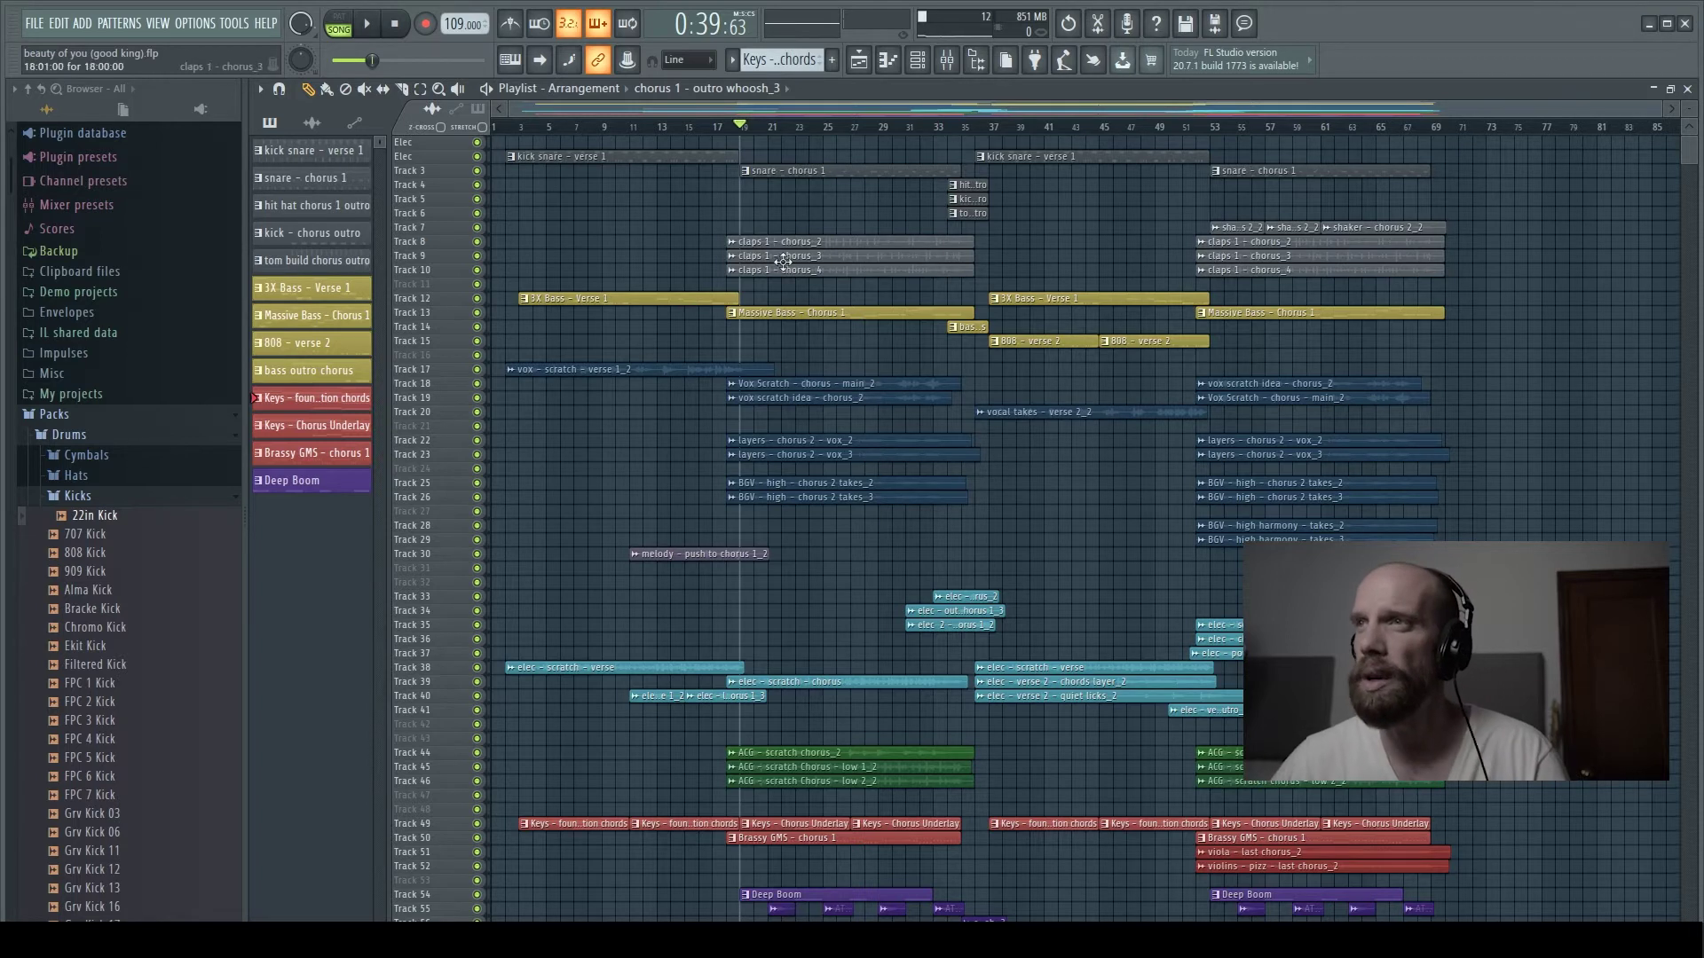
# Step: Zoom the playlist to bars 16–44 with taller rows, then slide the overview toward bars 52–70
pyautogui.scroll(5, 803, 308)
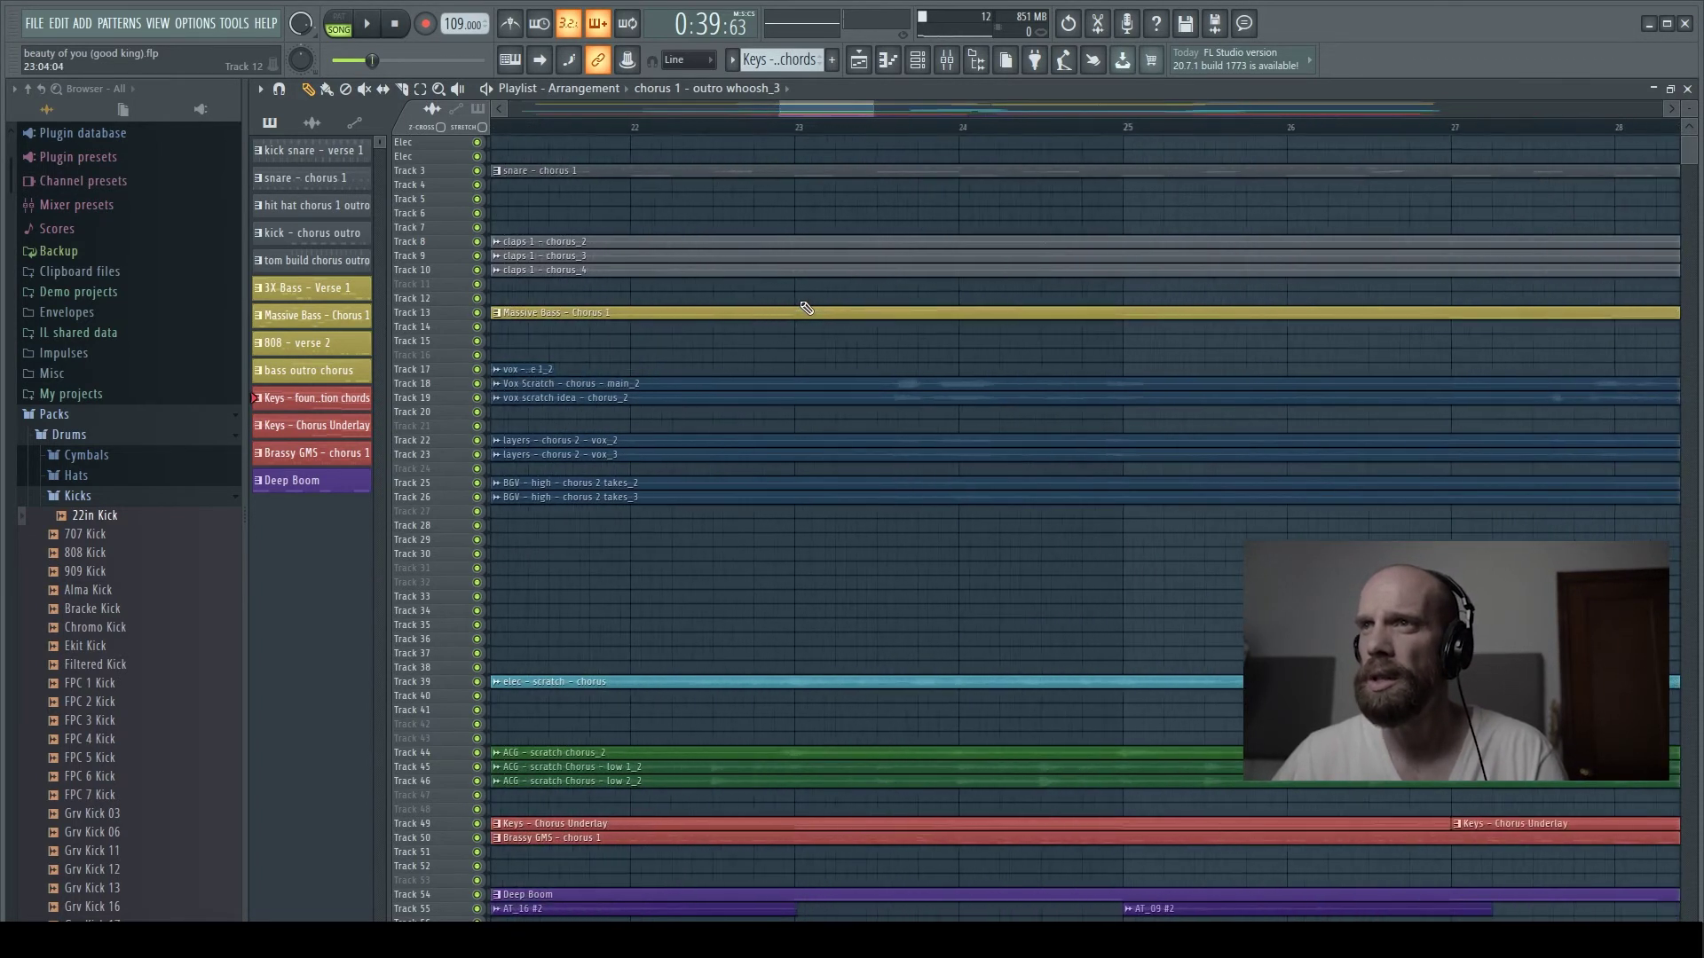
pyautogui.scroll(5, 807, 310)
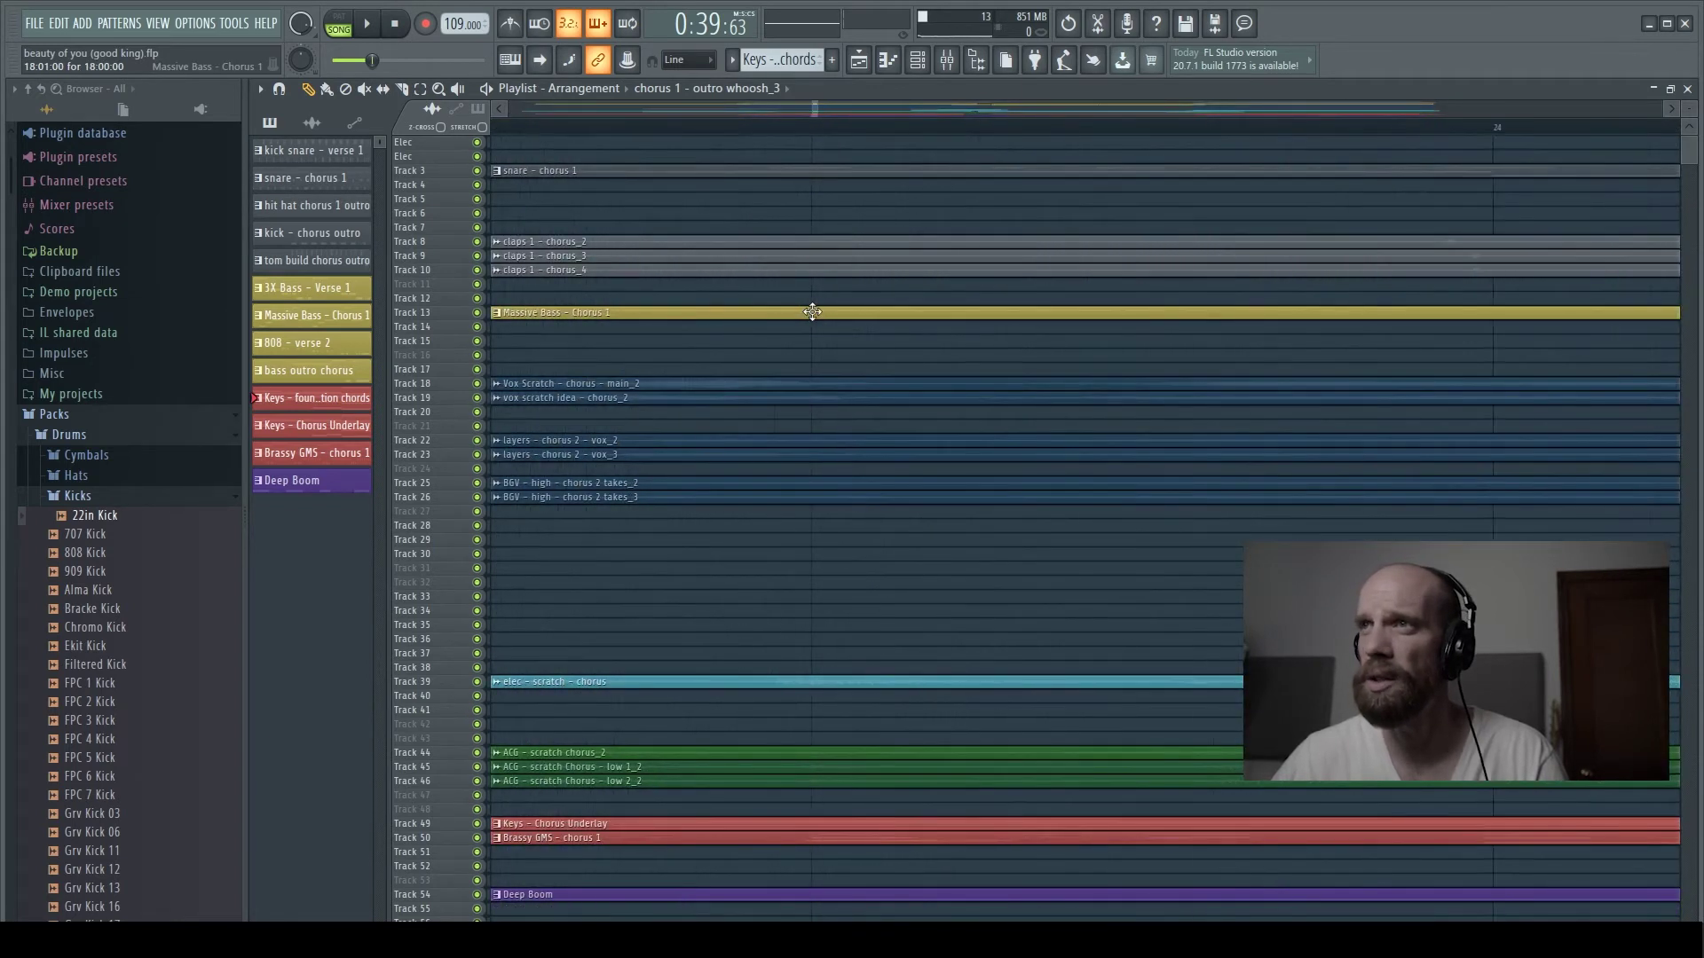
pyautogui.scroll(-7, 811, 311)
pyautogui.scroll(-3, 811, 311)
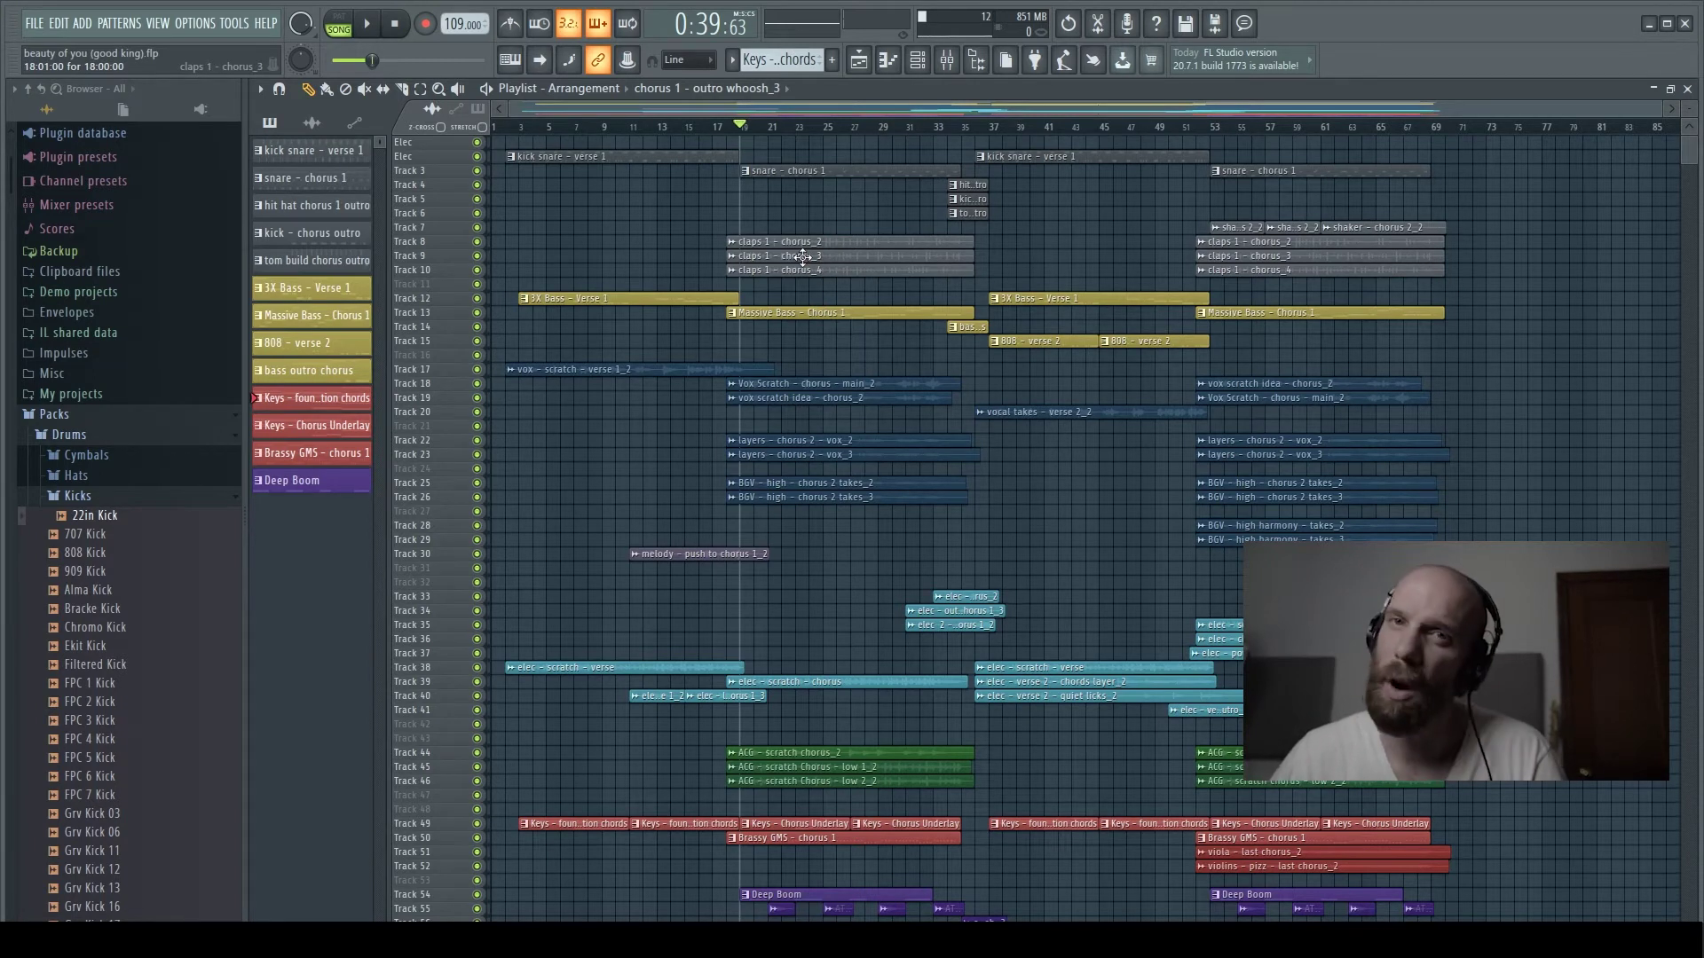
pyautogui.scroll(5, 798, 269)
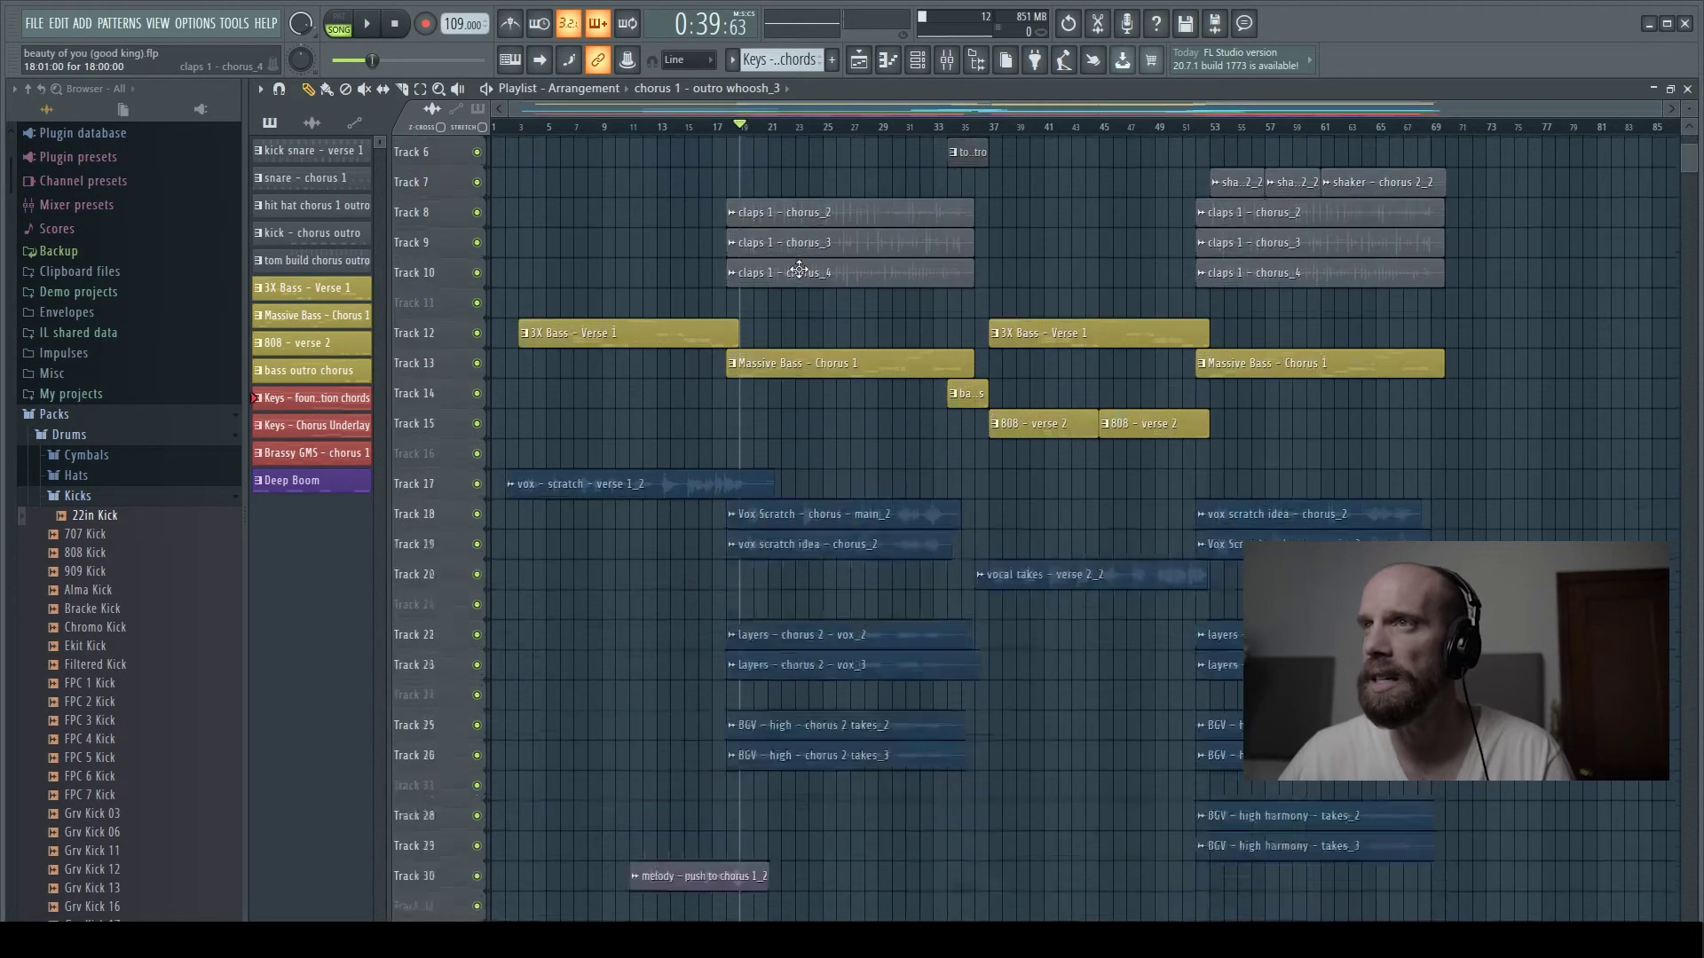
pyautogui.scroll(4, 802, 269)
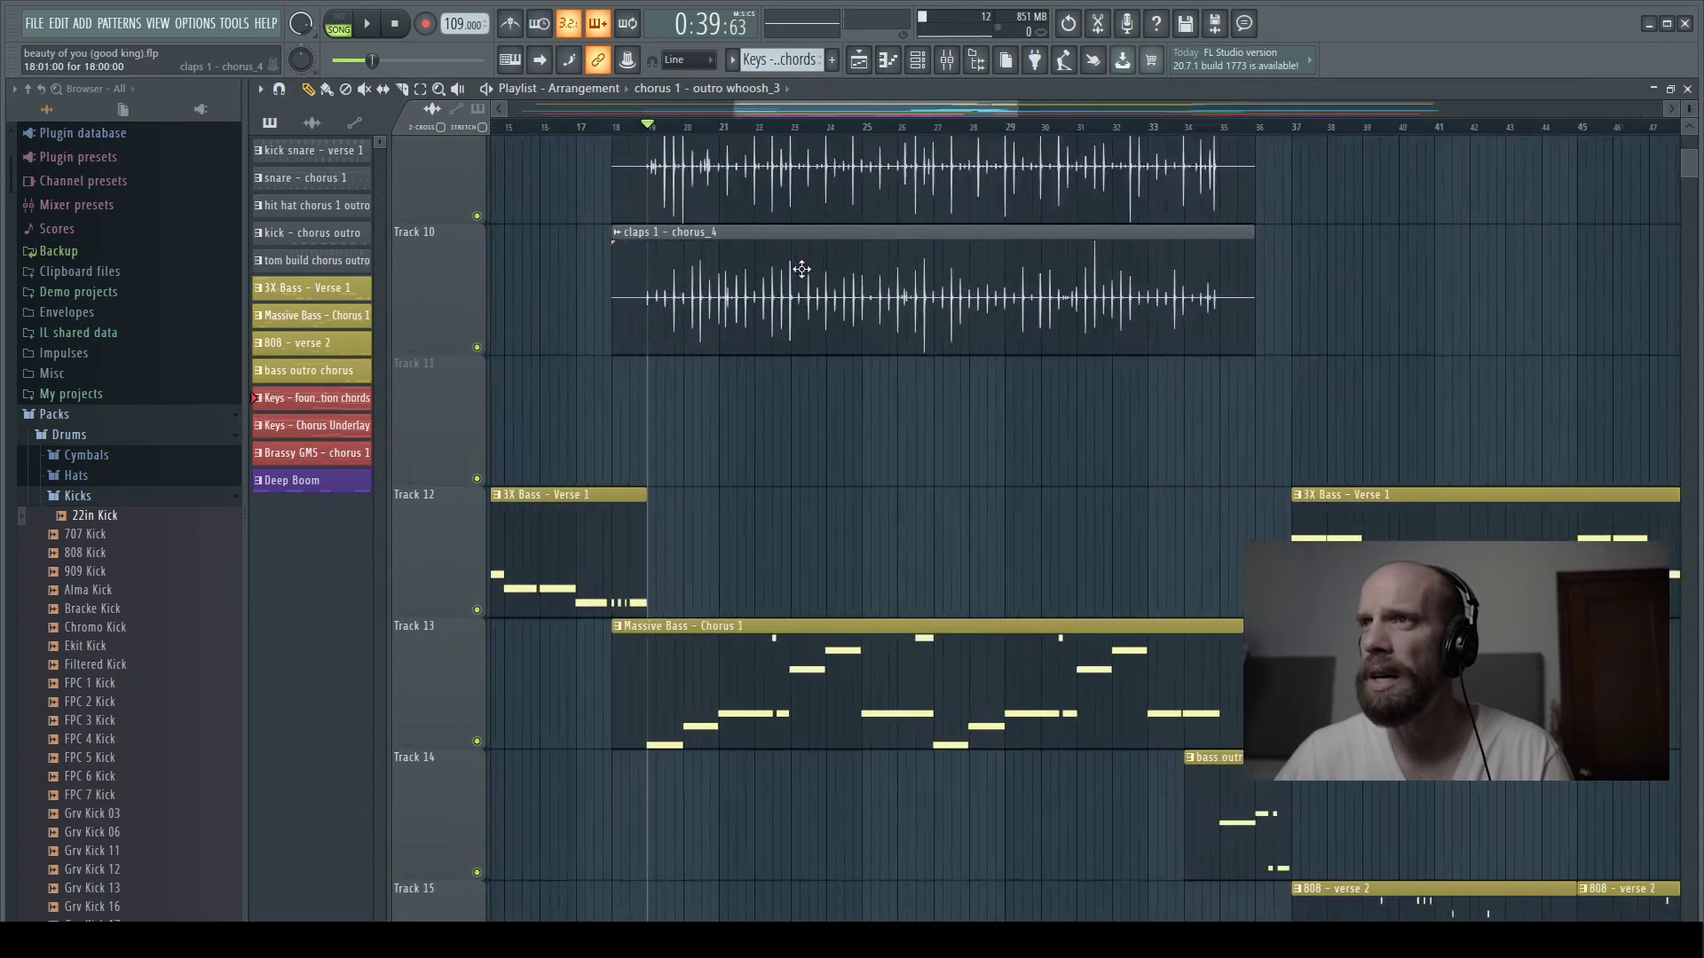
pyautogui.scroll(-4, 804, 270)
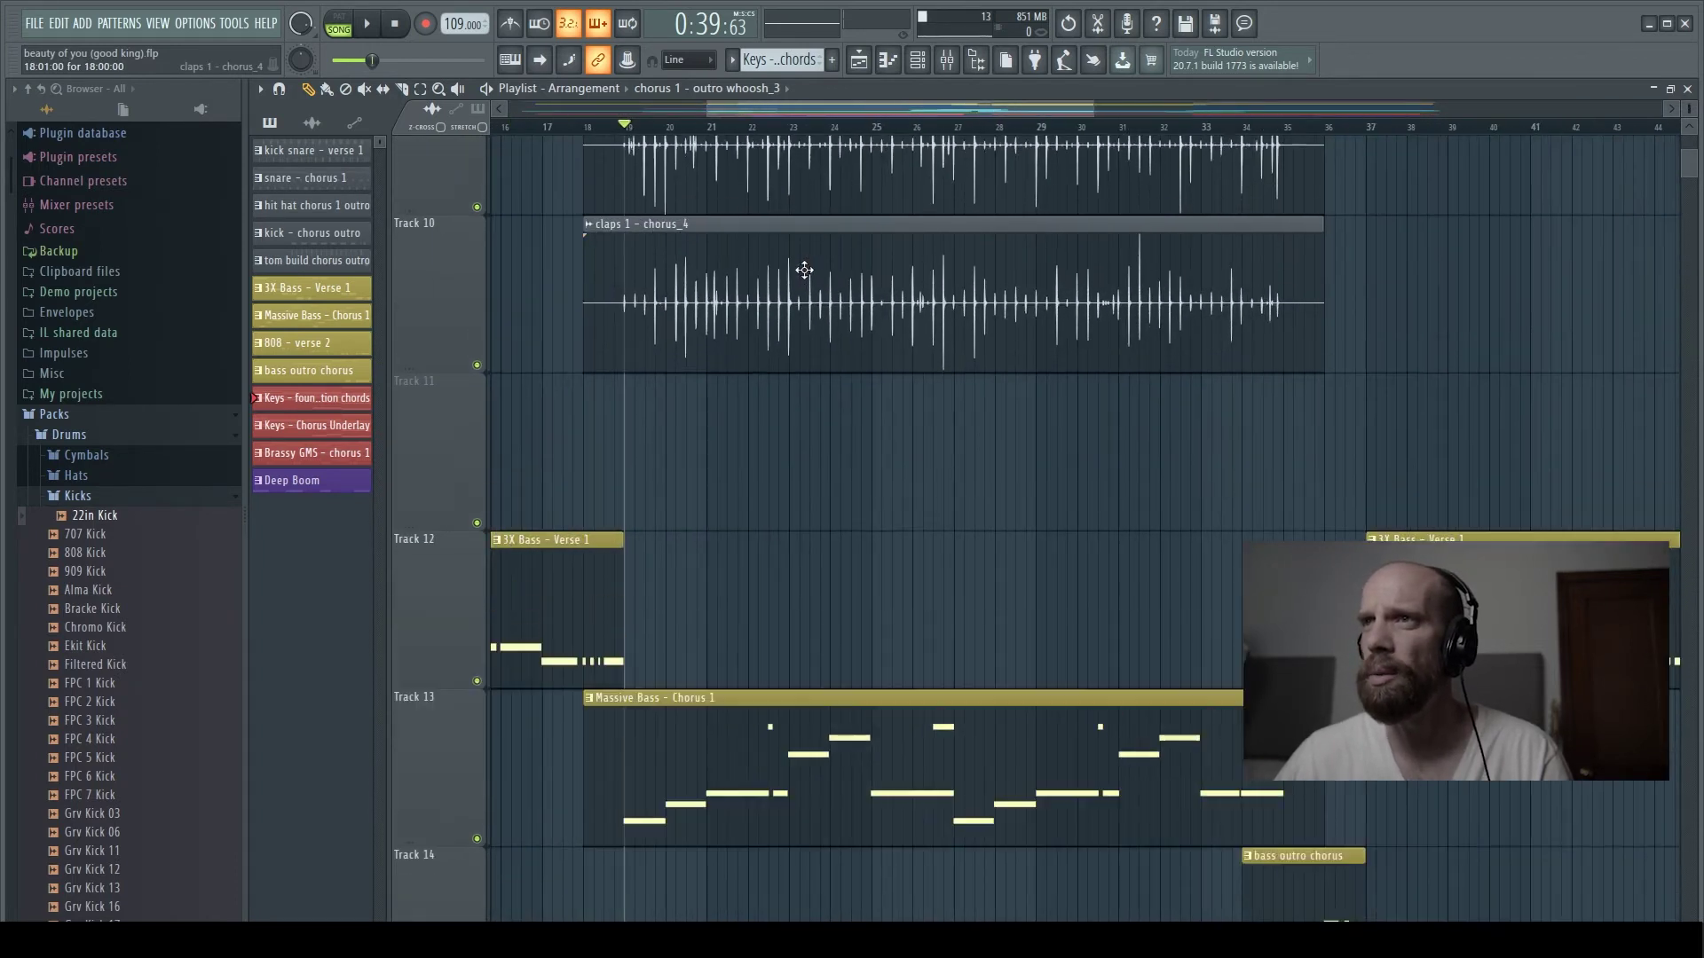
pyautogui.scroll(3, 806, 279)
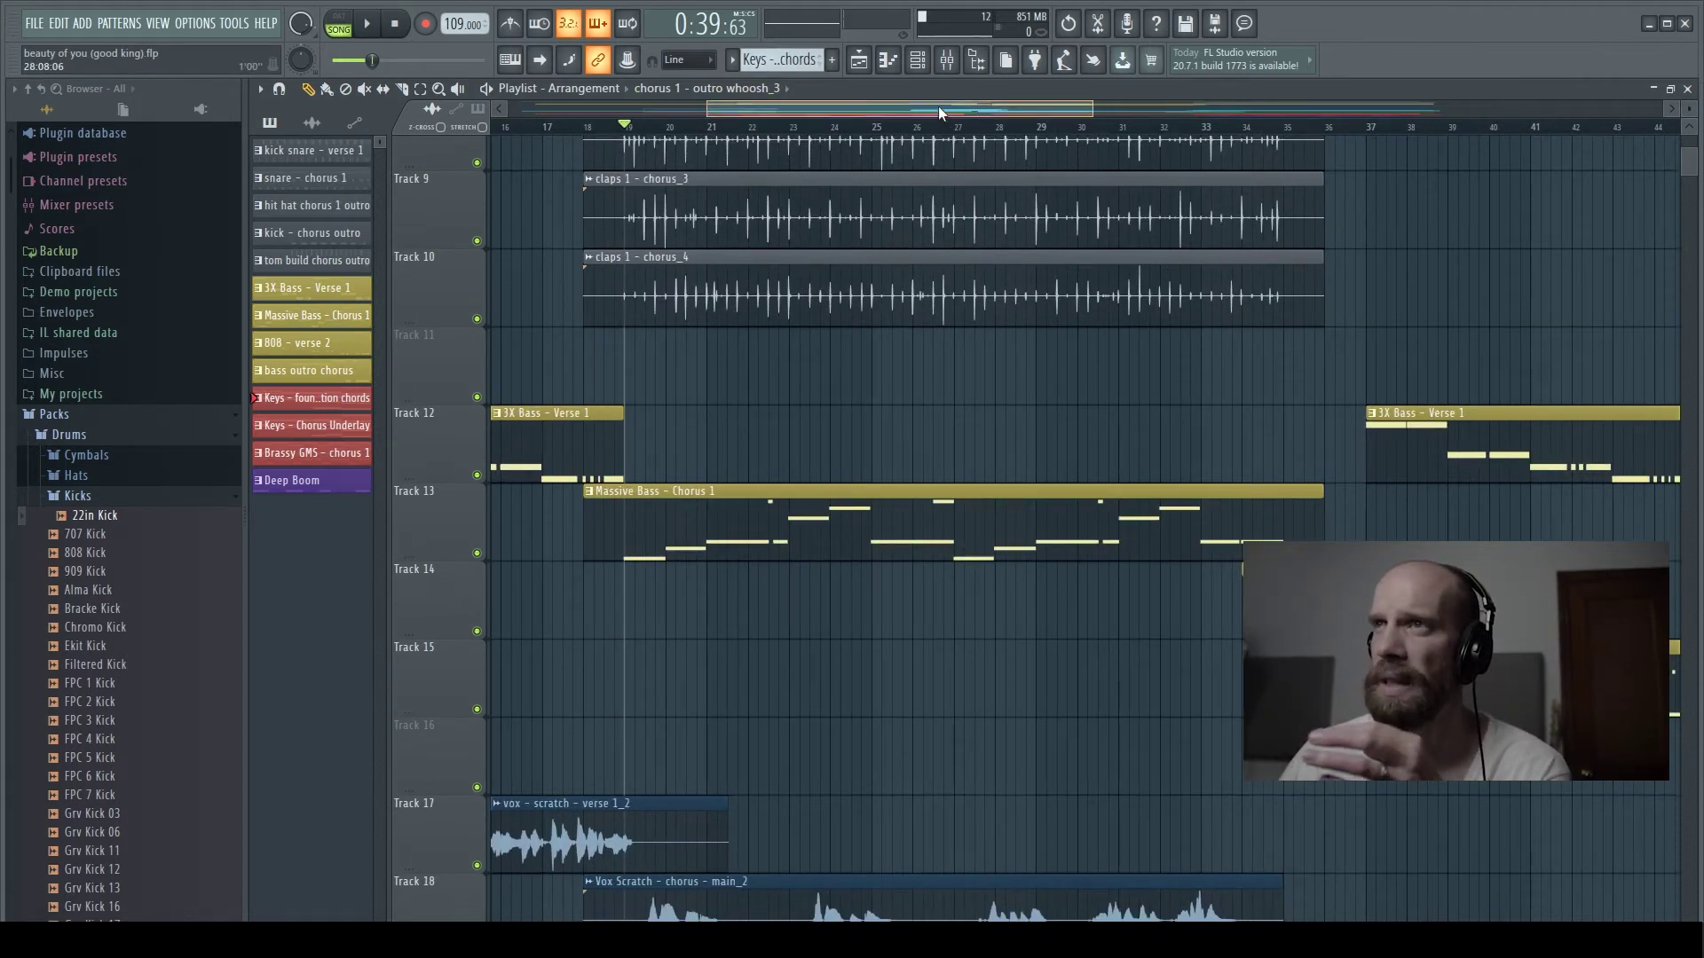
pyautogui.moveTo(939, 105); pyautogui.dragTo(1296, 108)
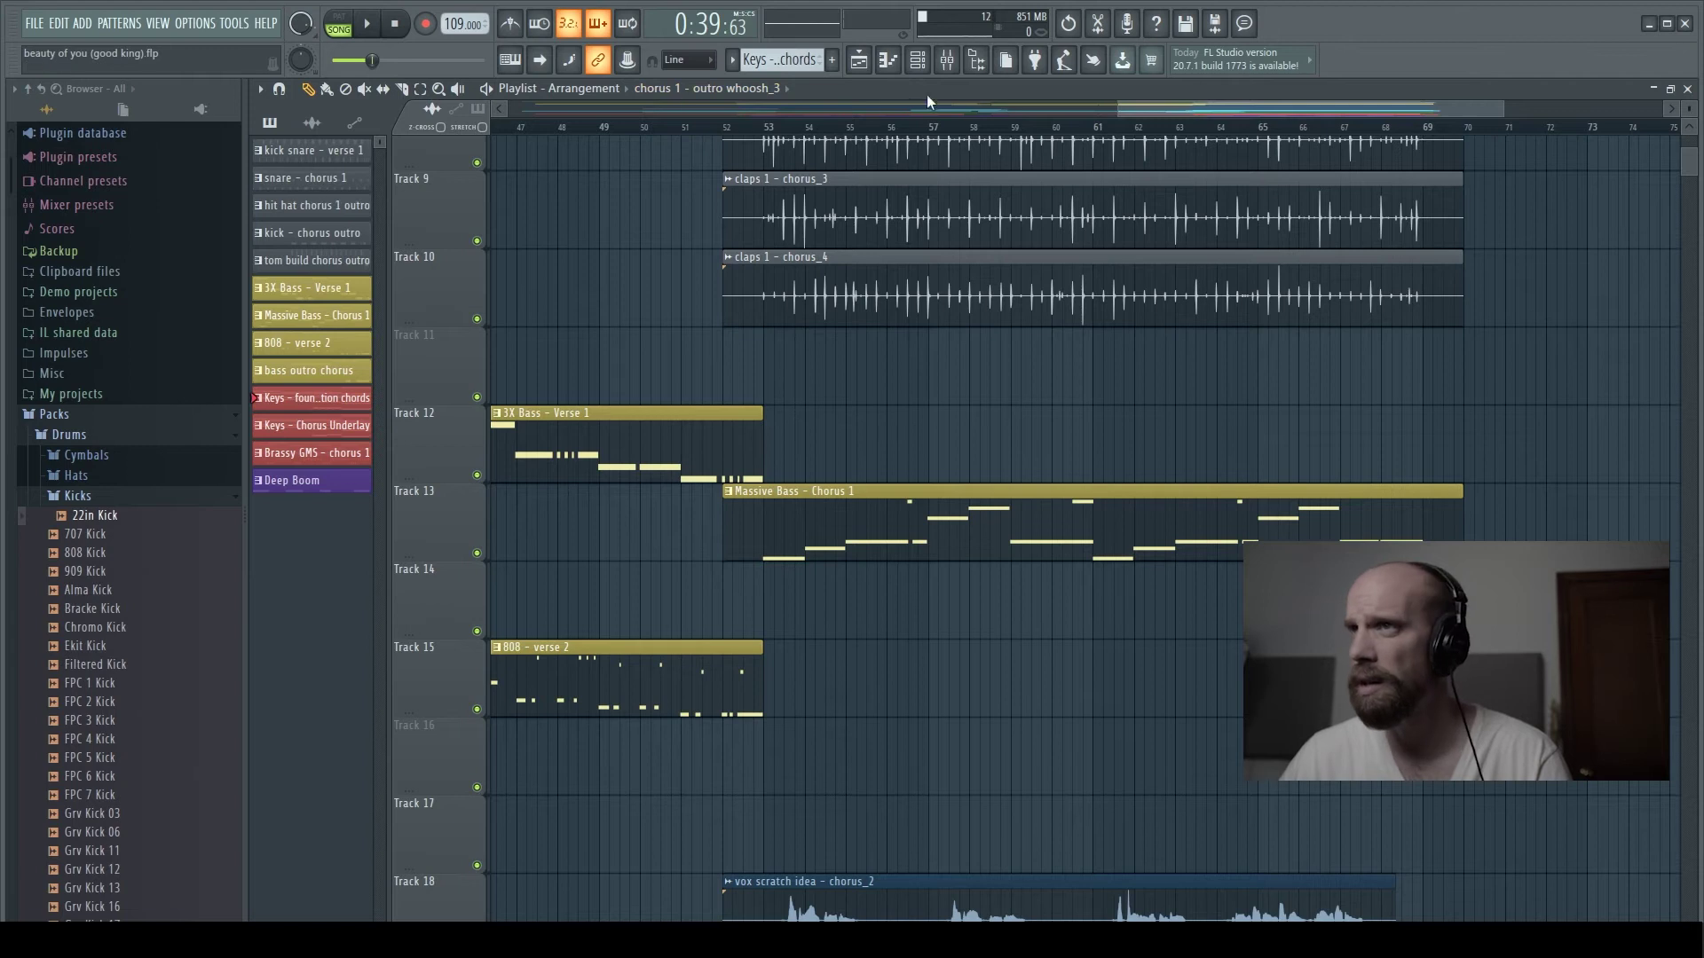
# Step: Zoom out horizontally to fit the whole song, bars 1 to 85, keeping rows tall
pyautogui.scroll(-5, 1686, 186)
pyautogui.scroll(5, 1669, 169)
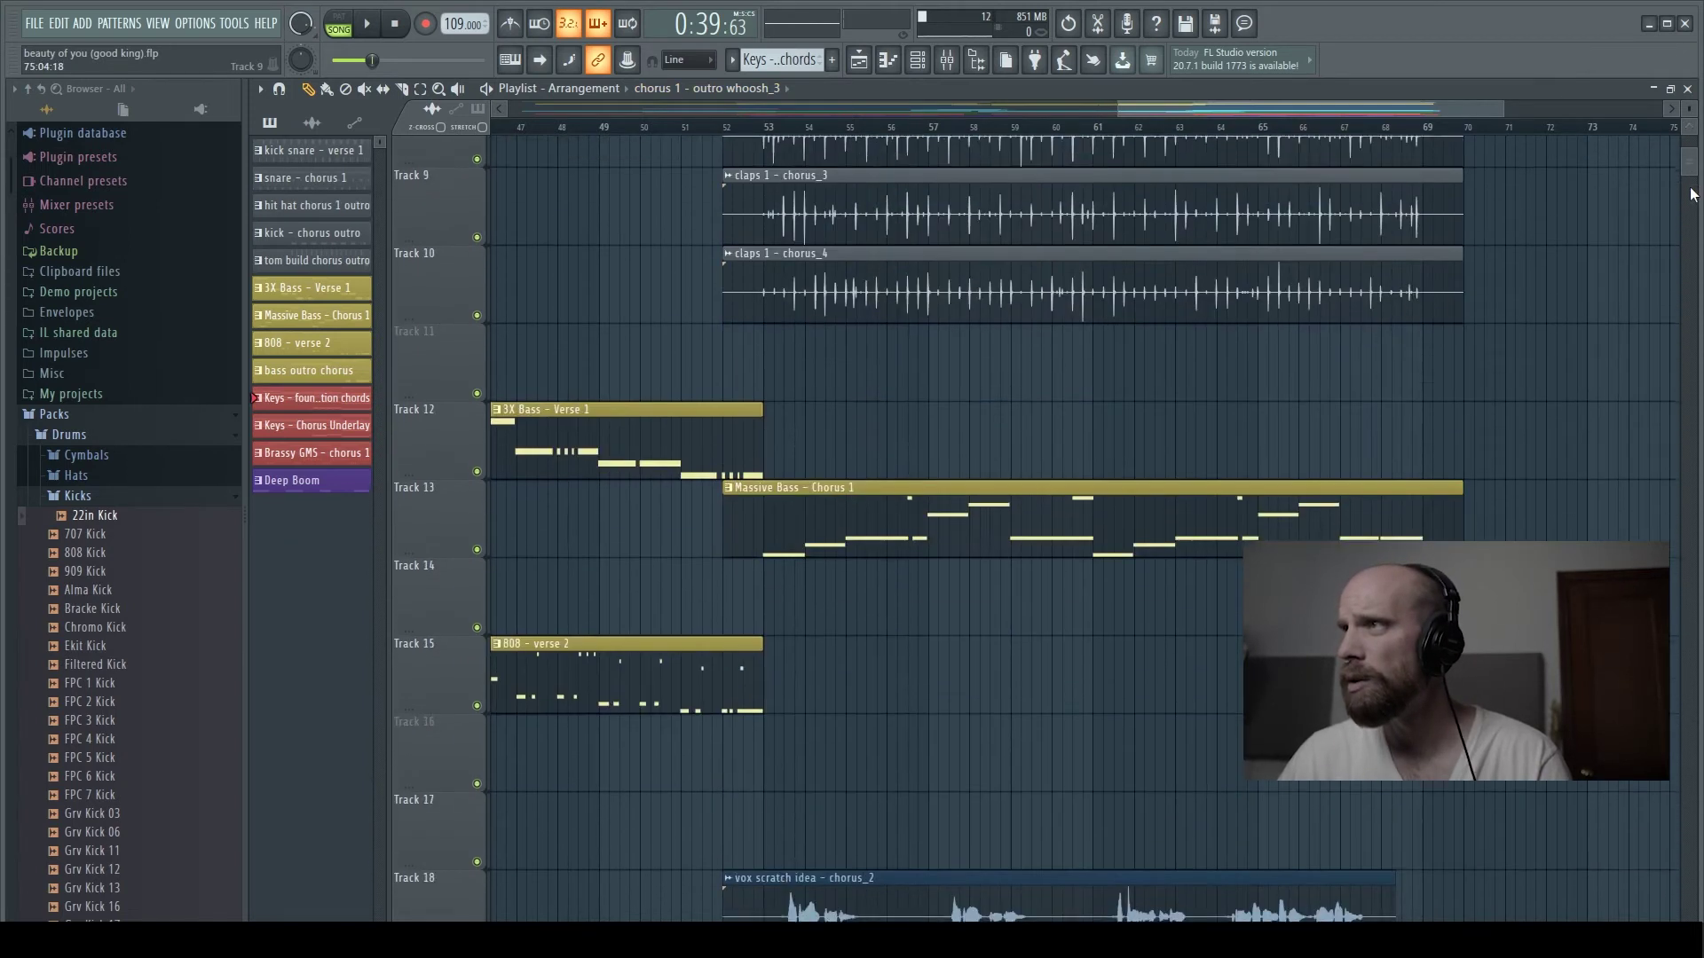
pyautogui.hscroll(6, 1429, 104)
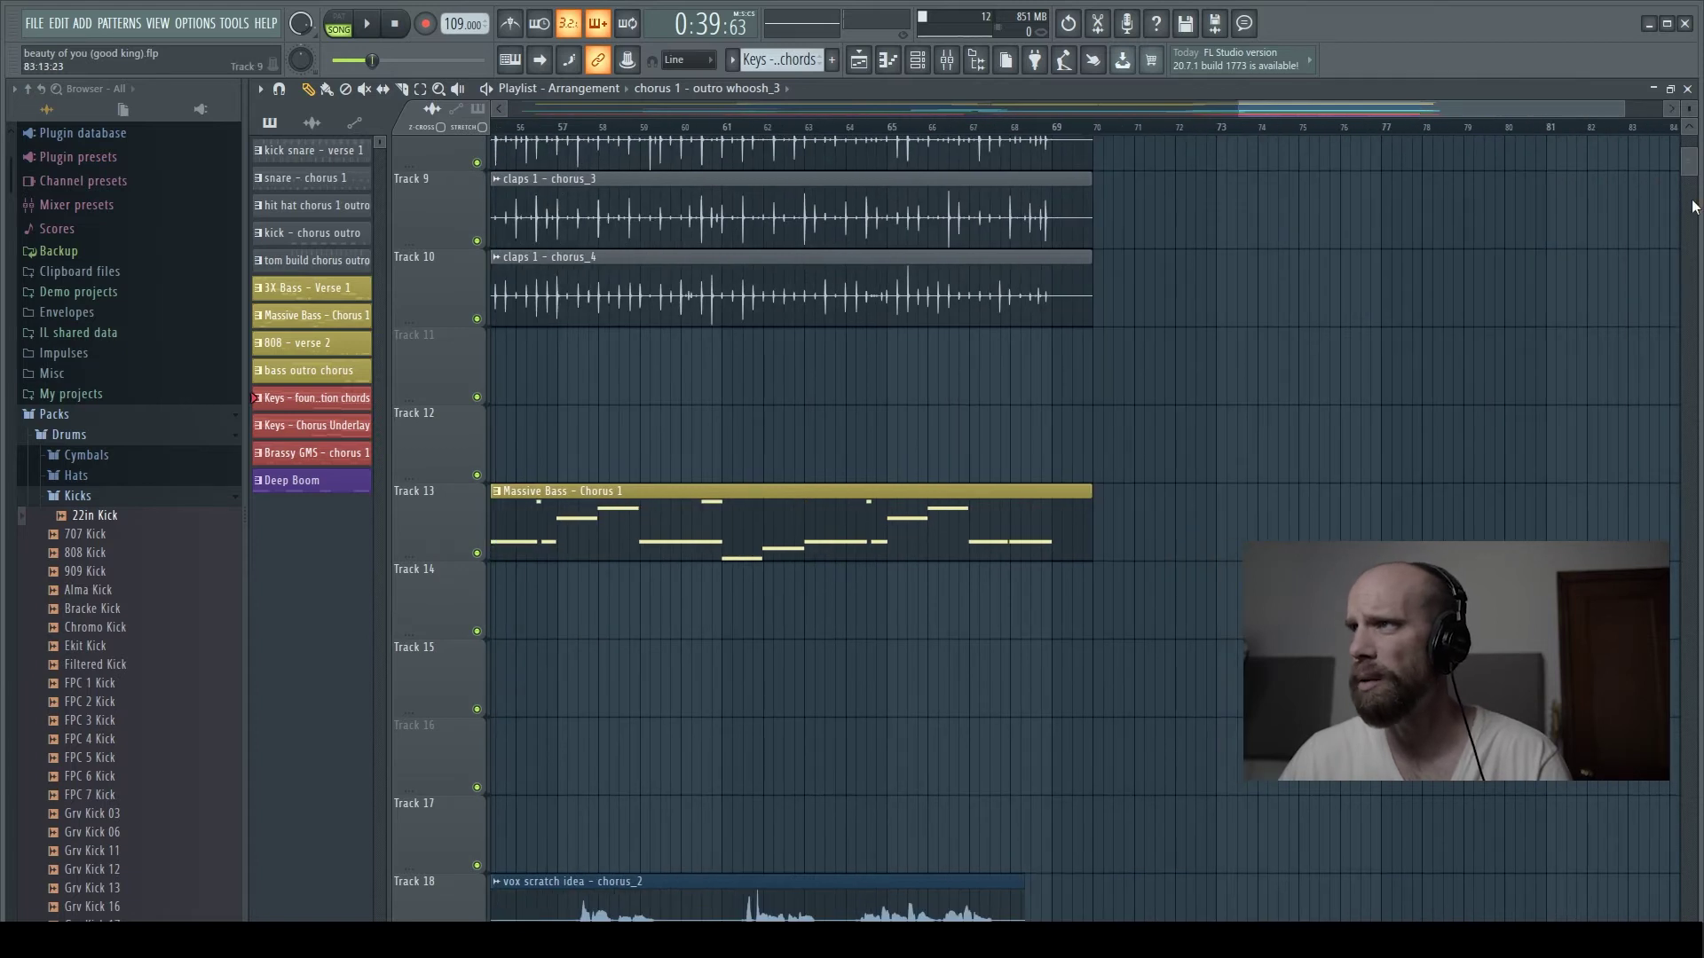
pyautogui.scroll(-8, 1691, 205)
pyautogui.scroll(8, 1689, 202)
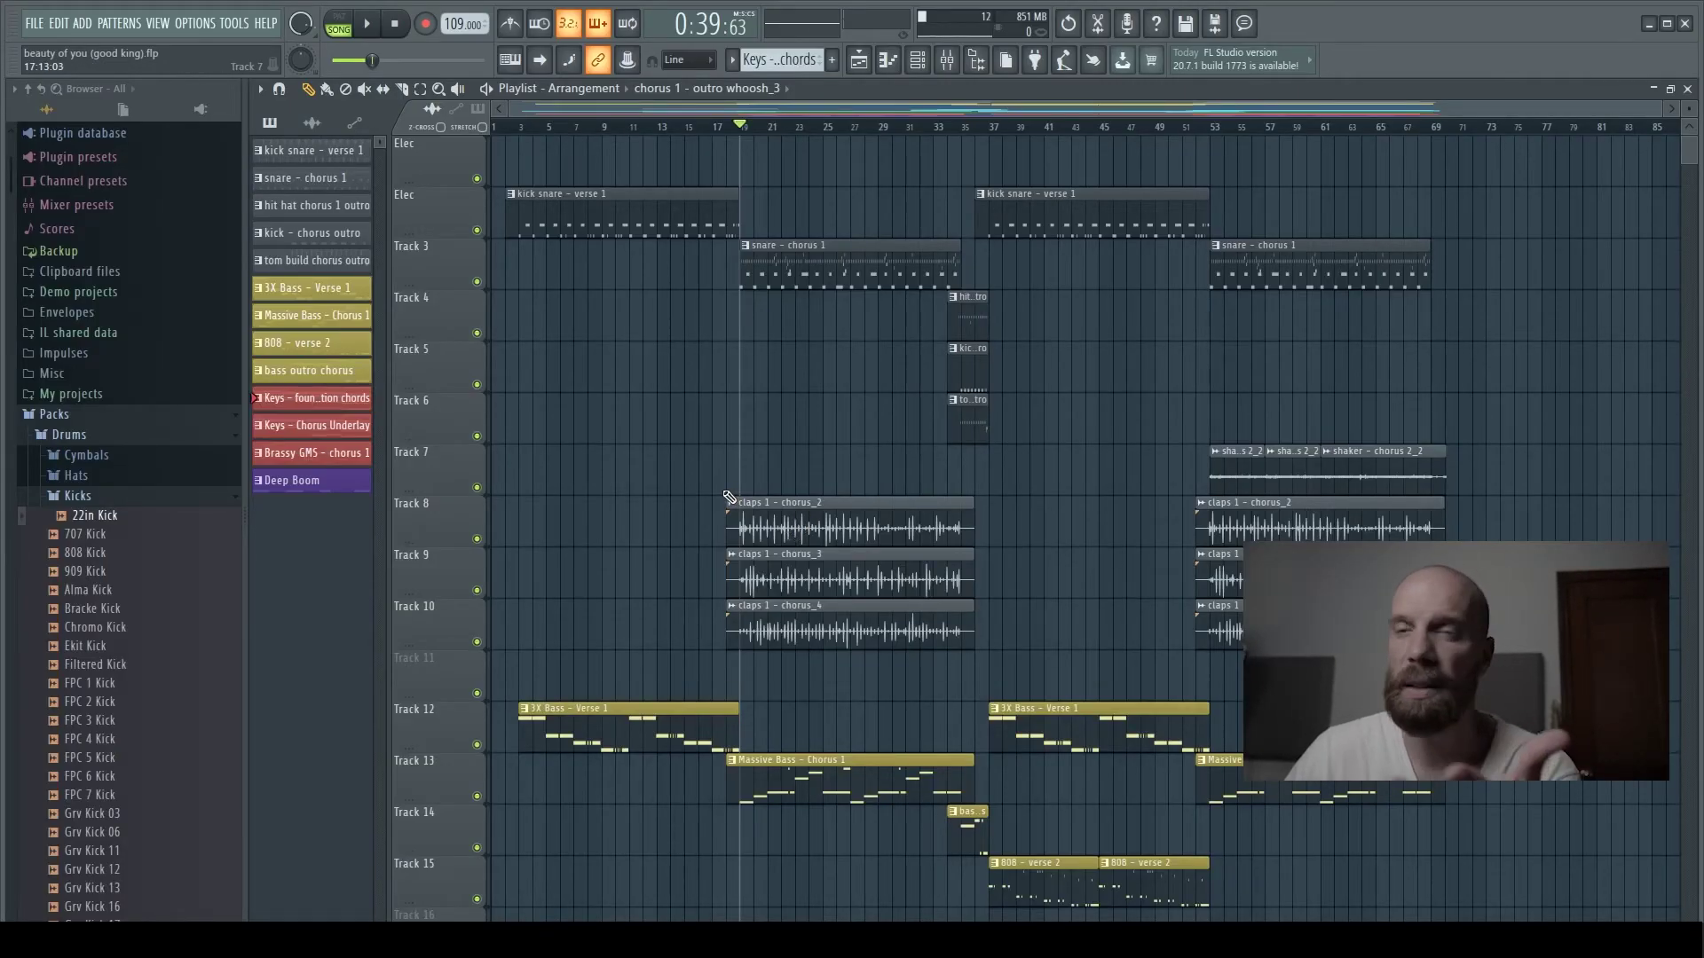
# Step: Shrink the track rows, scroll through the tracks, then enlarge the rows around Tracks 11–27
pyautogui.scroll(-6, 728, 497)
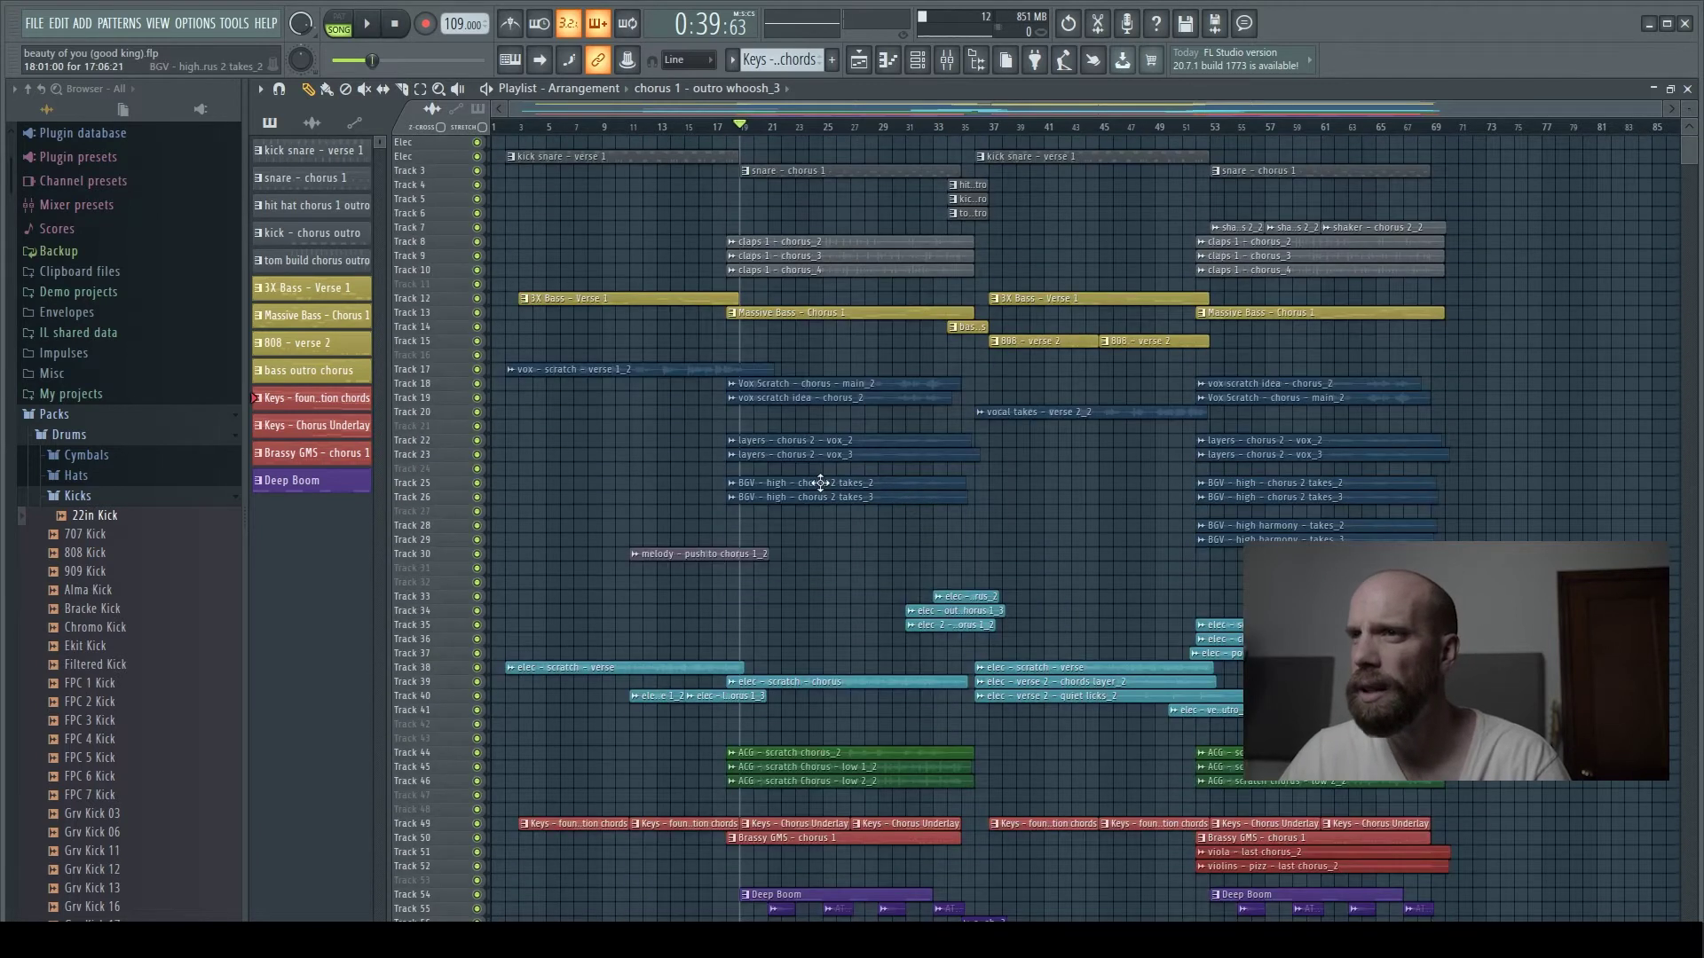
pyautogui.scroll(-6, 820, 483)
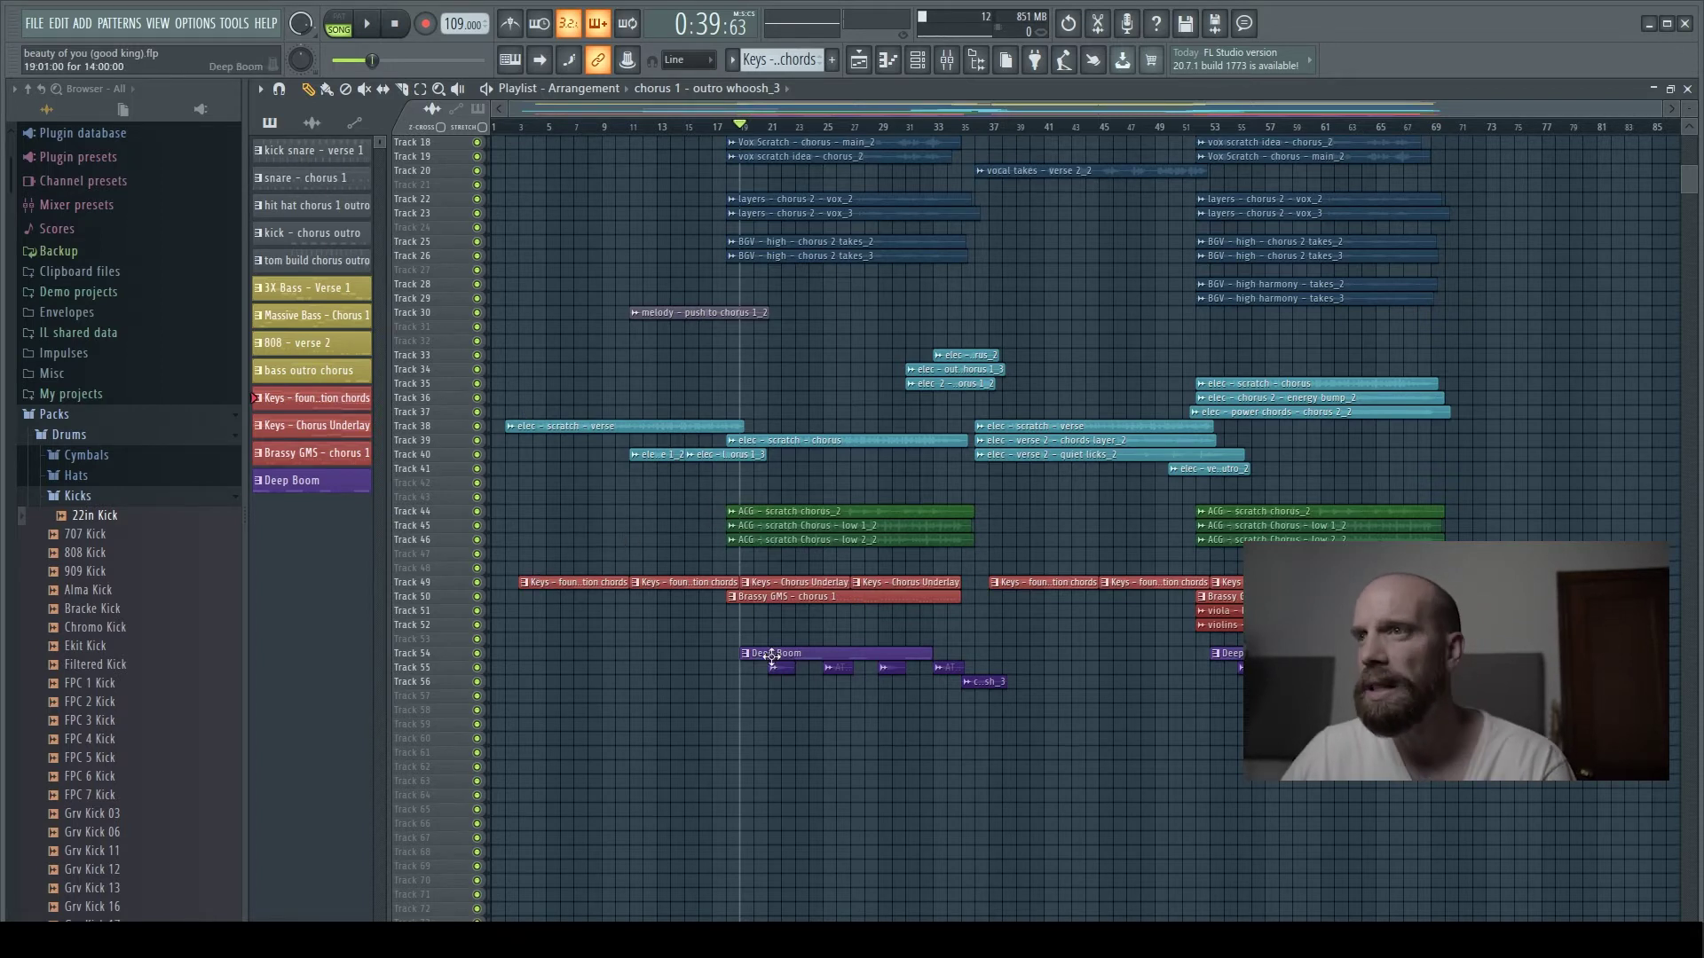
pyautogui.scroll(5, 799, 494)
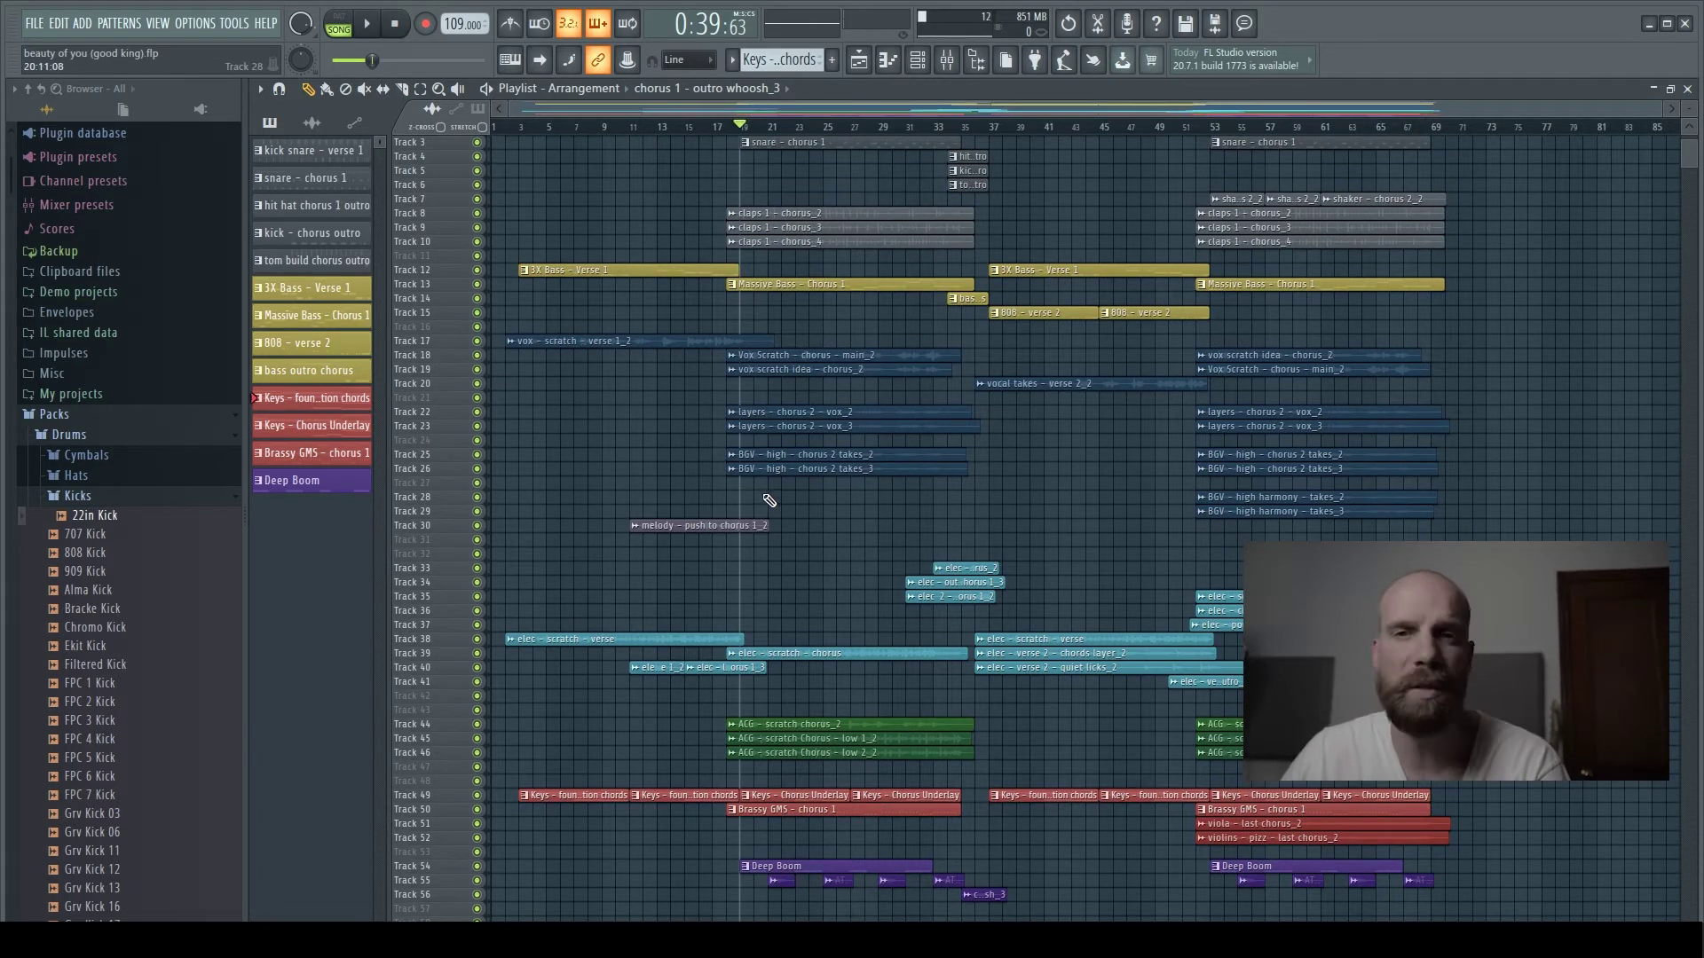
pyautogui.scroll(1, 860, 407)
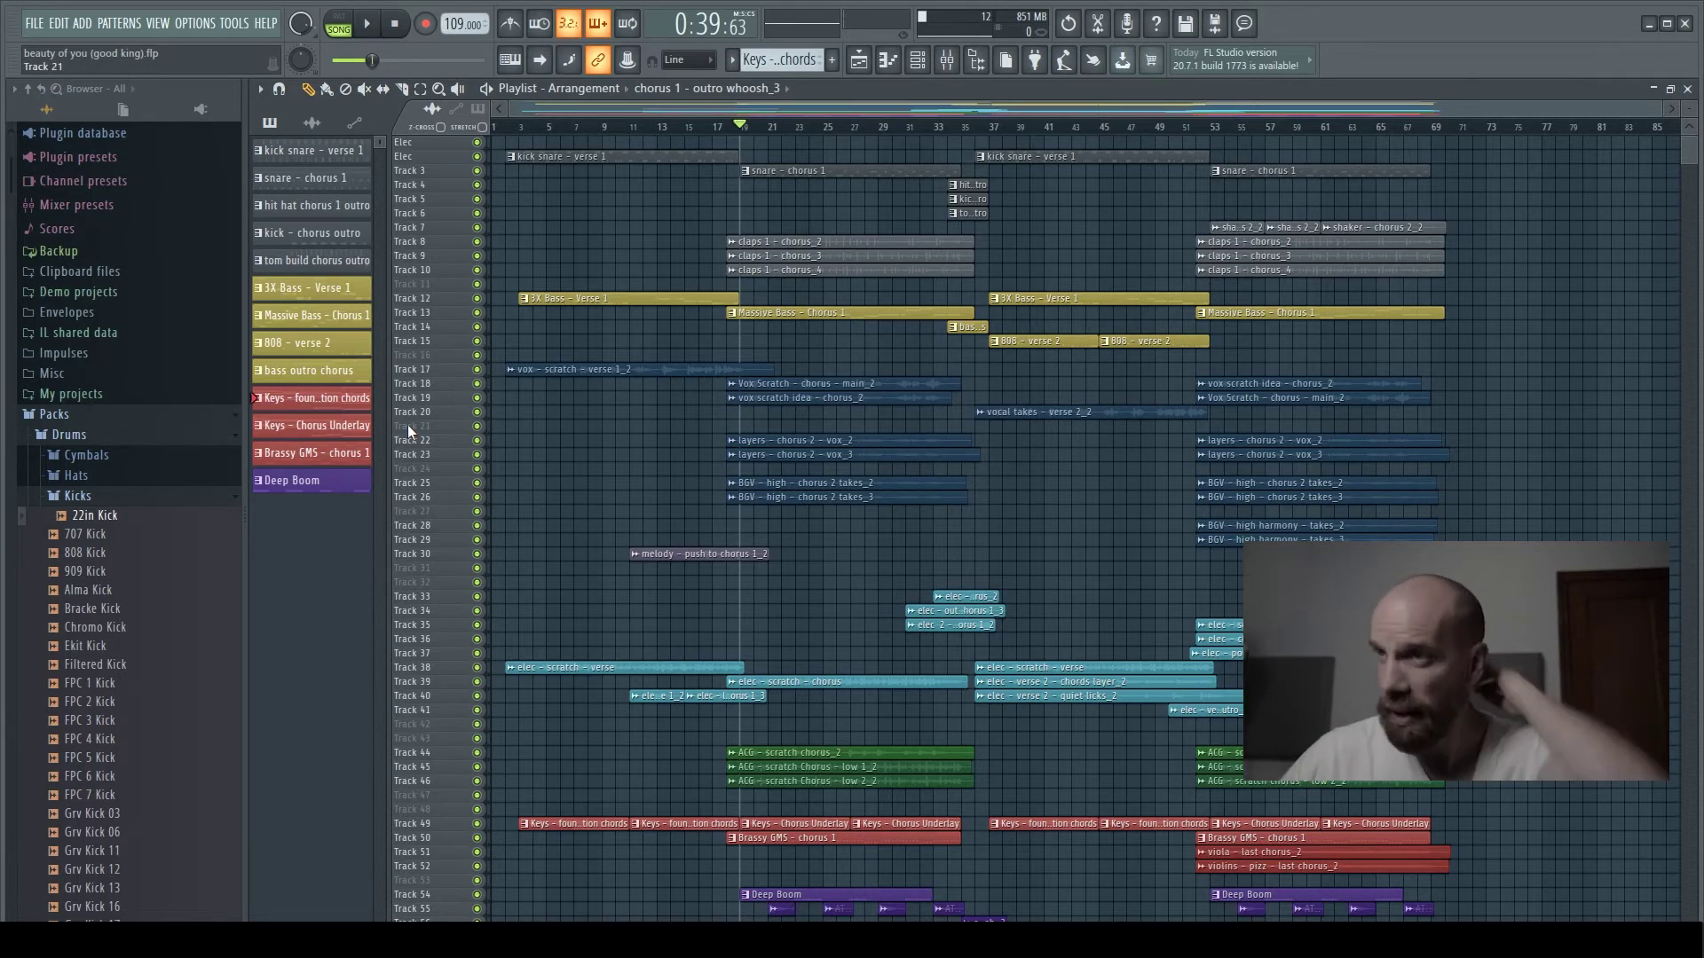
pyautogui.scroll(-5, 414, 441)
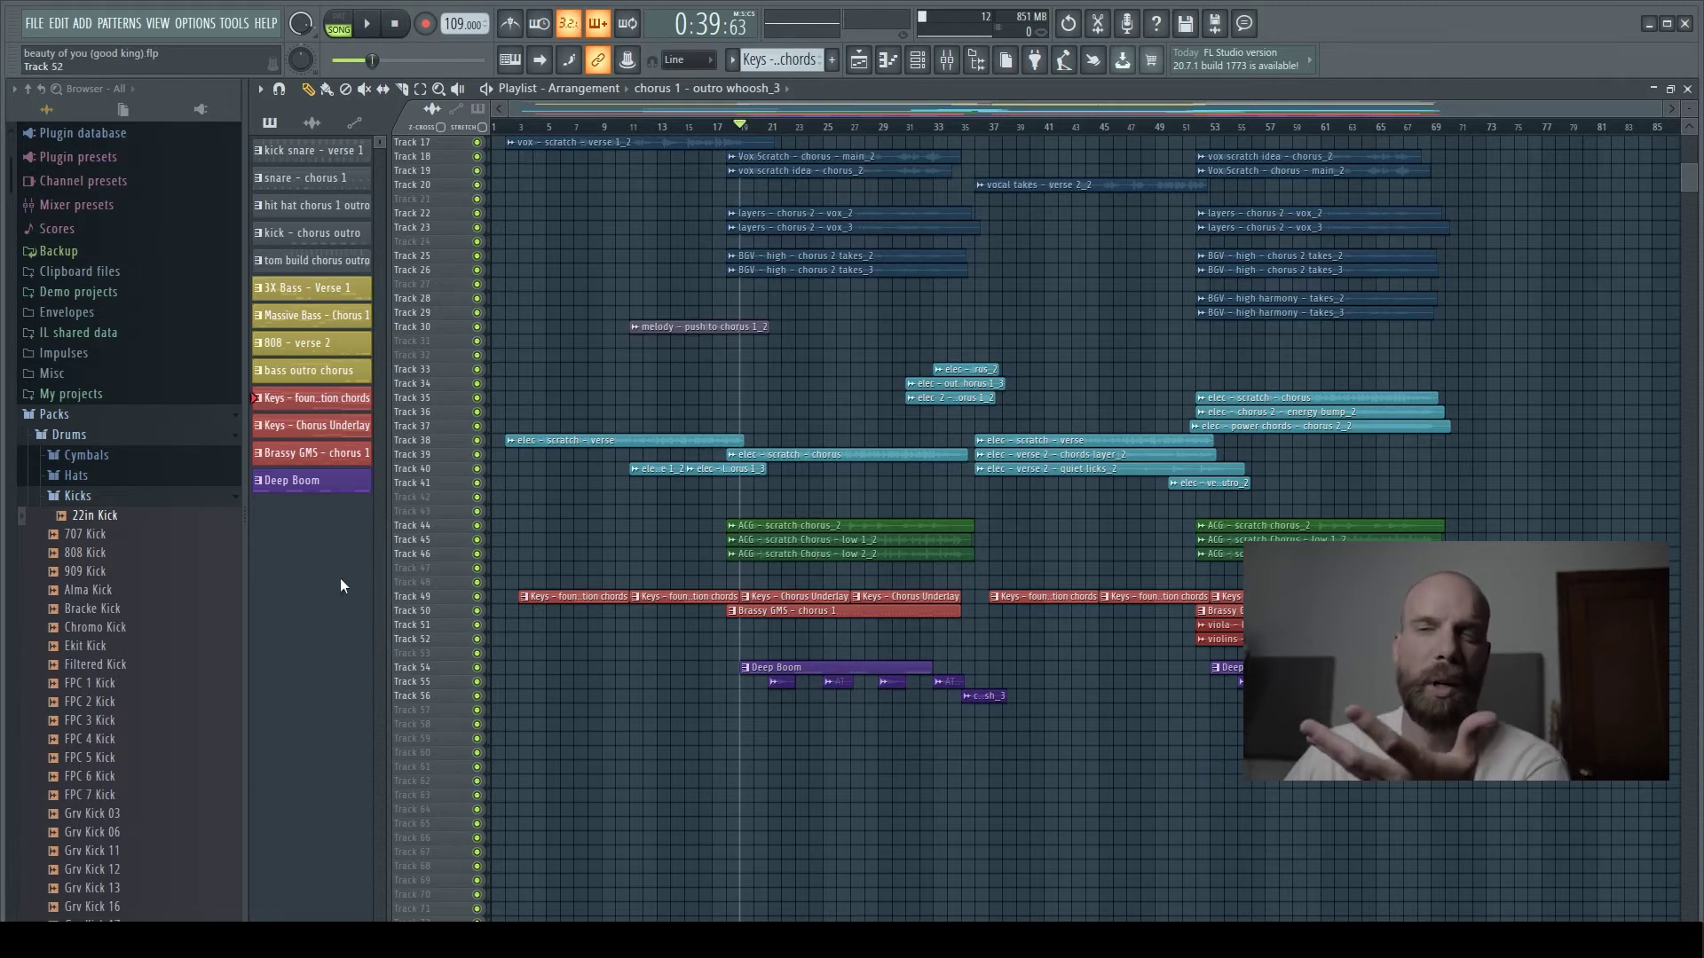
pyautogui.scroll(5, 856, 528)
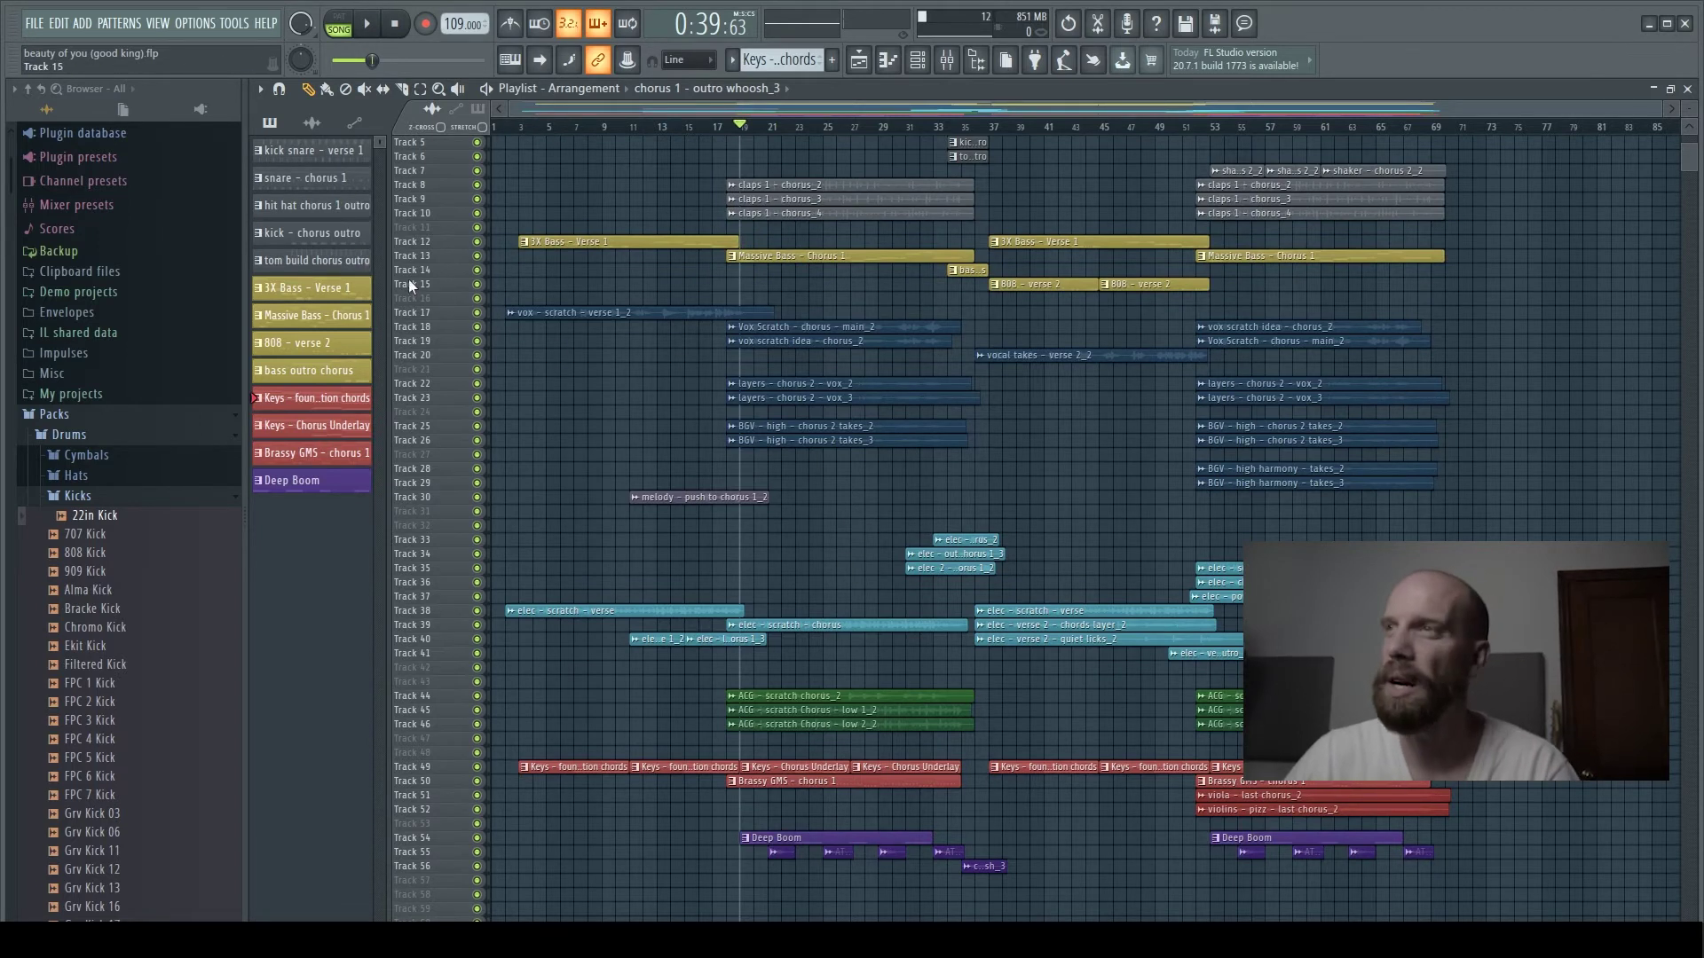
pyautogui.scroll(3, 431, 252)
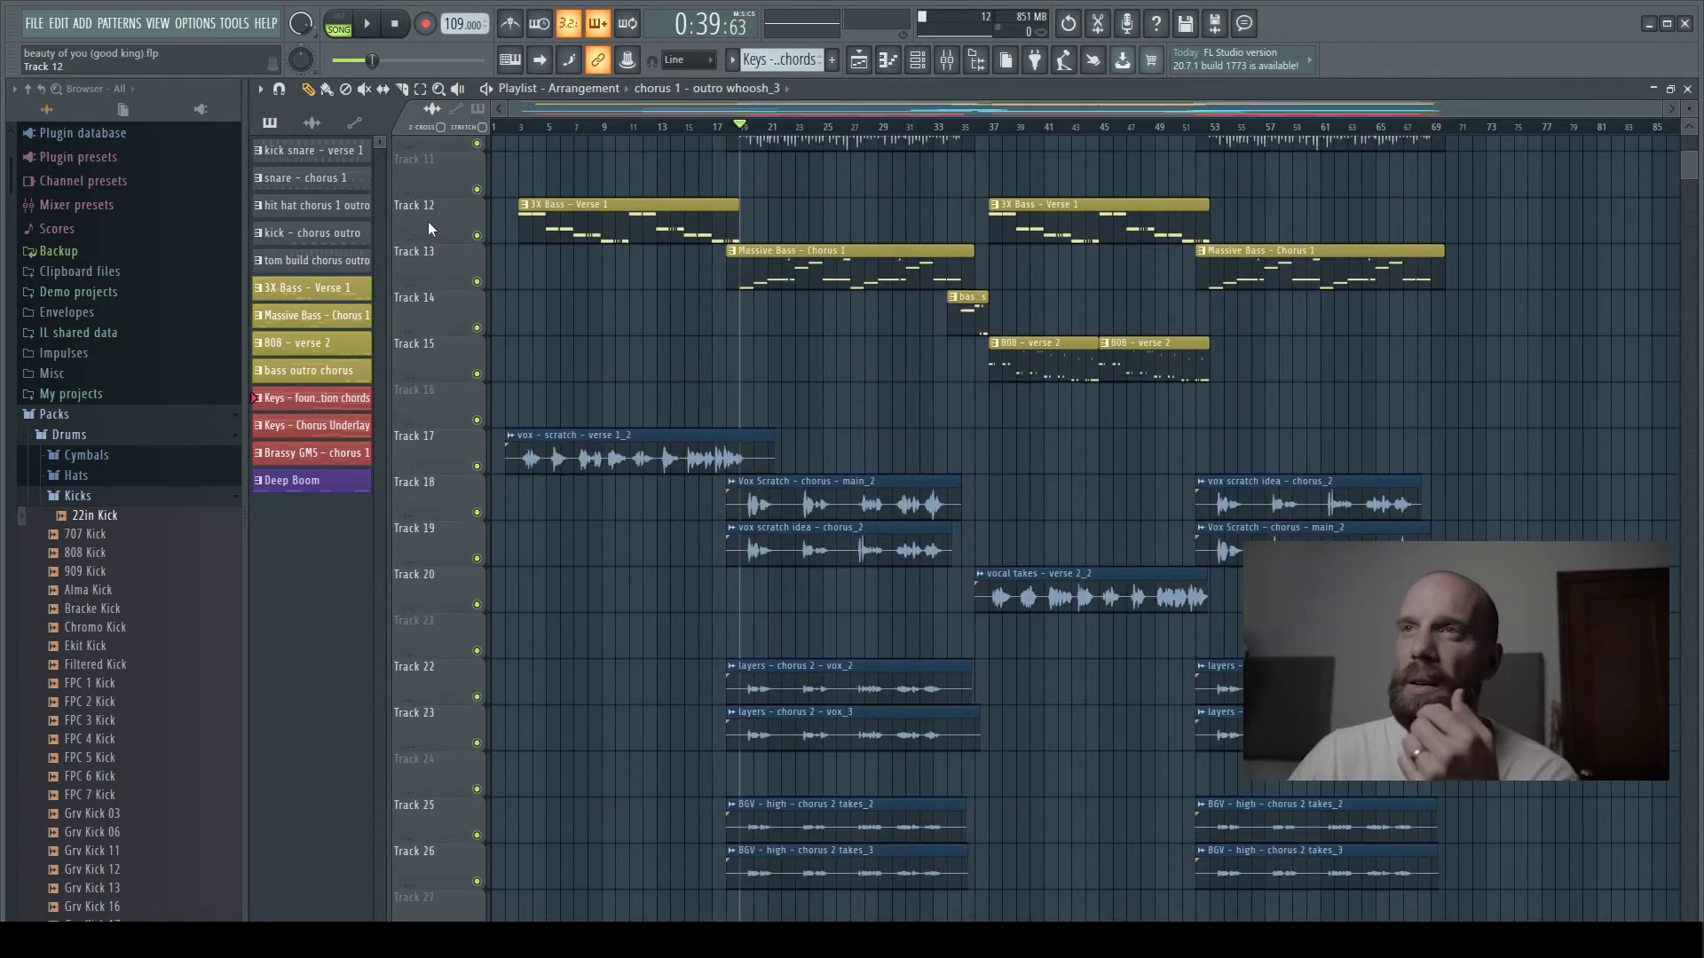
# Step: Rename Track 12 to 'Bass' and colour its header light khaki (#BACA61)
pyautogui.rightClick(427, 211)
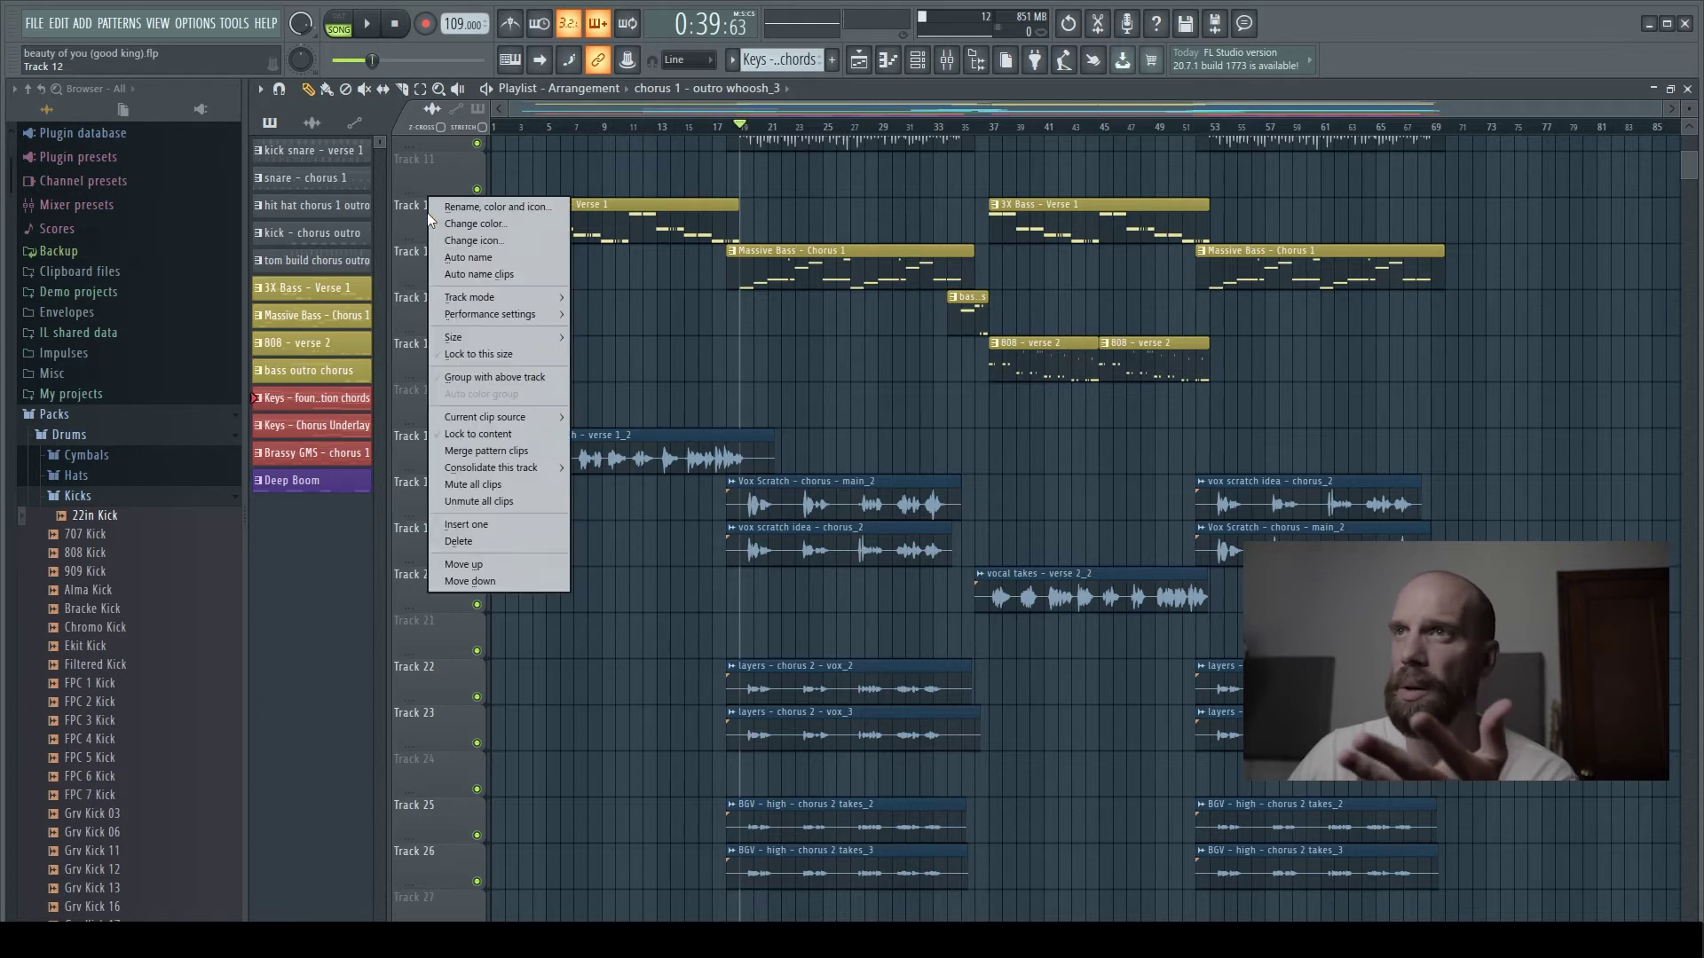
pyautogui.click(497, 205)
pyautogui.write('B')
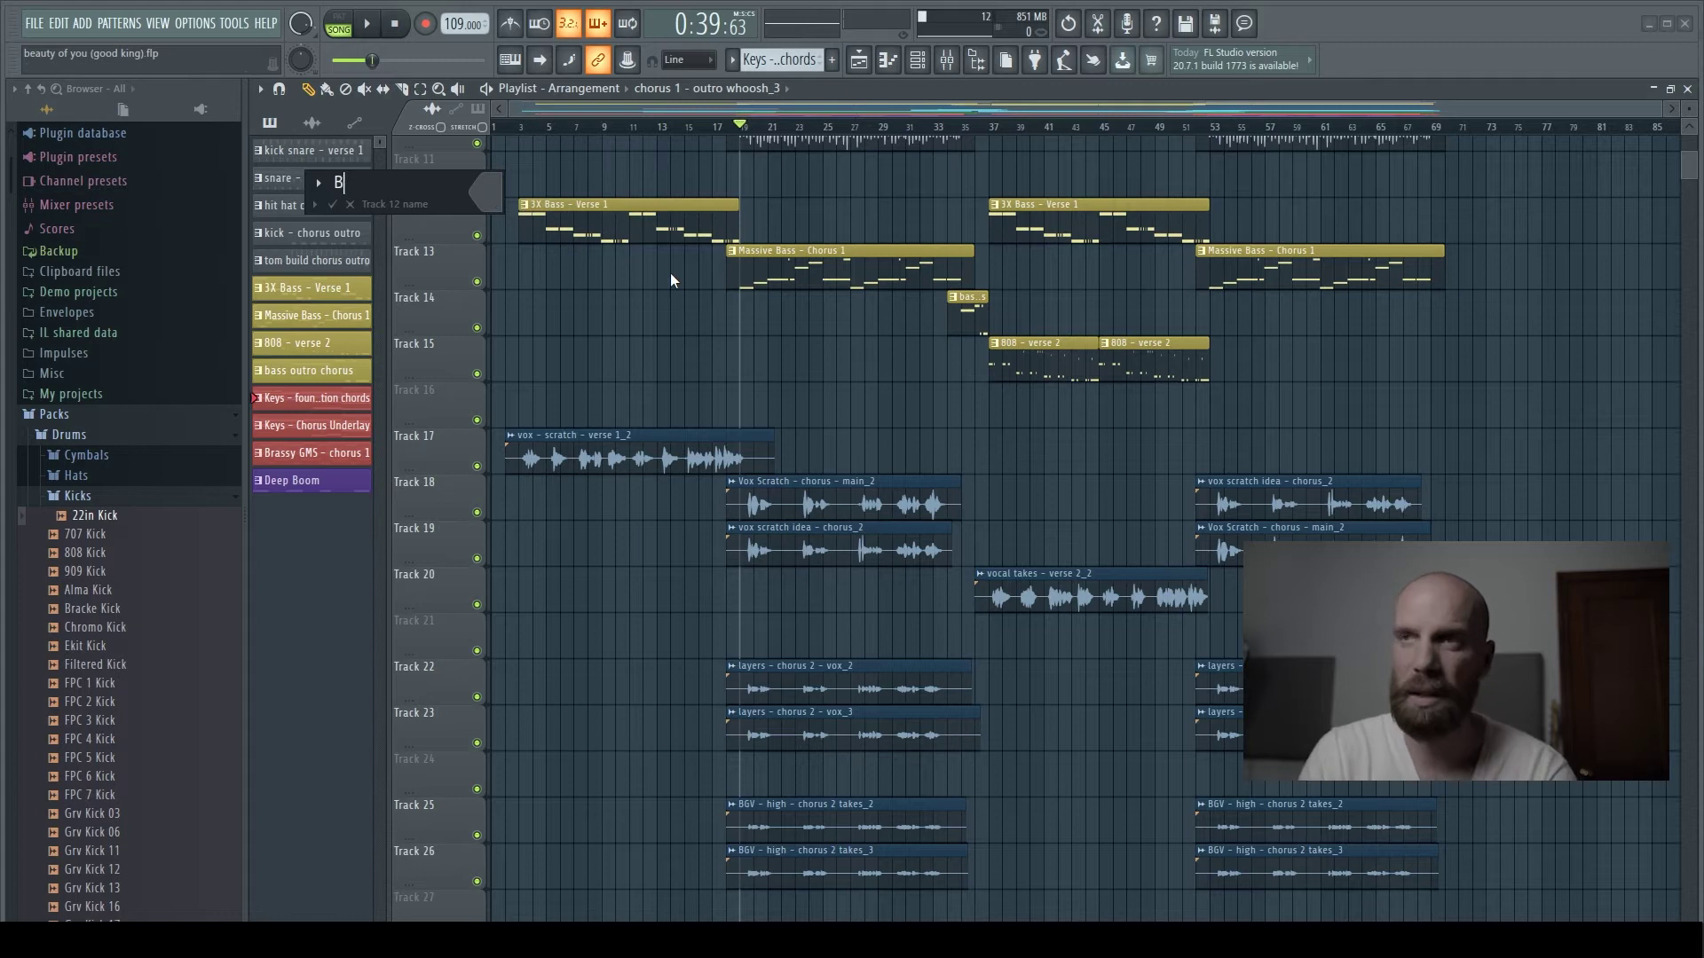
pyautogui.write('ass')
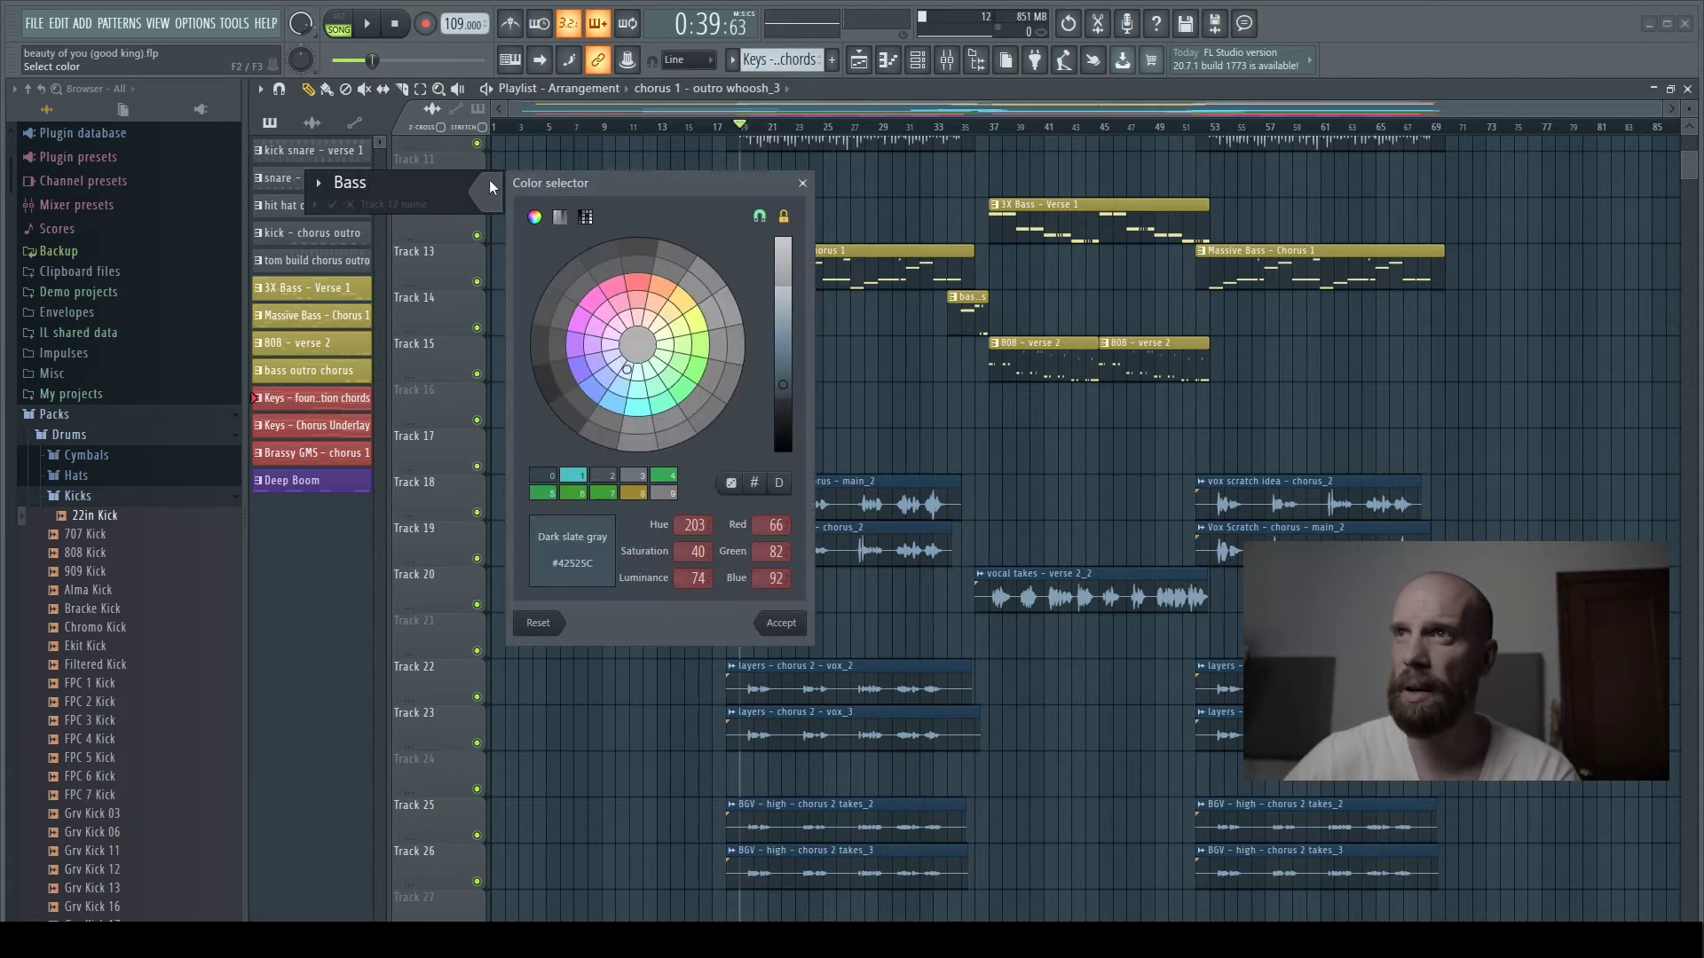
pyautogui.click(679, 328)
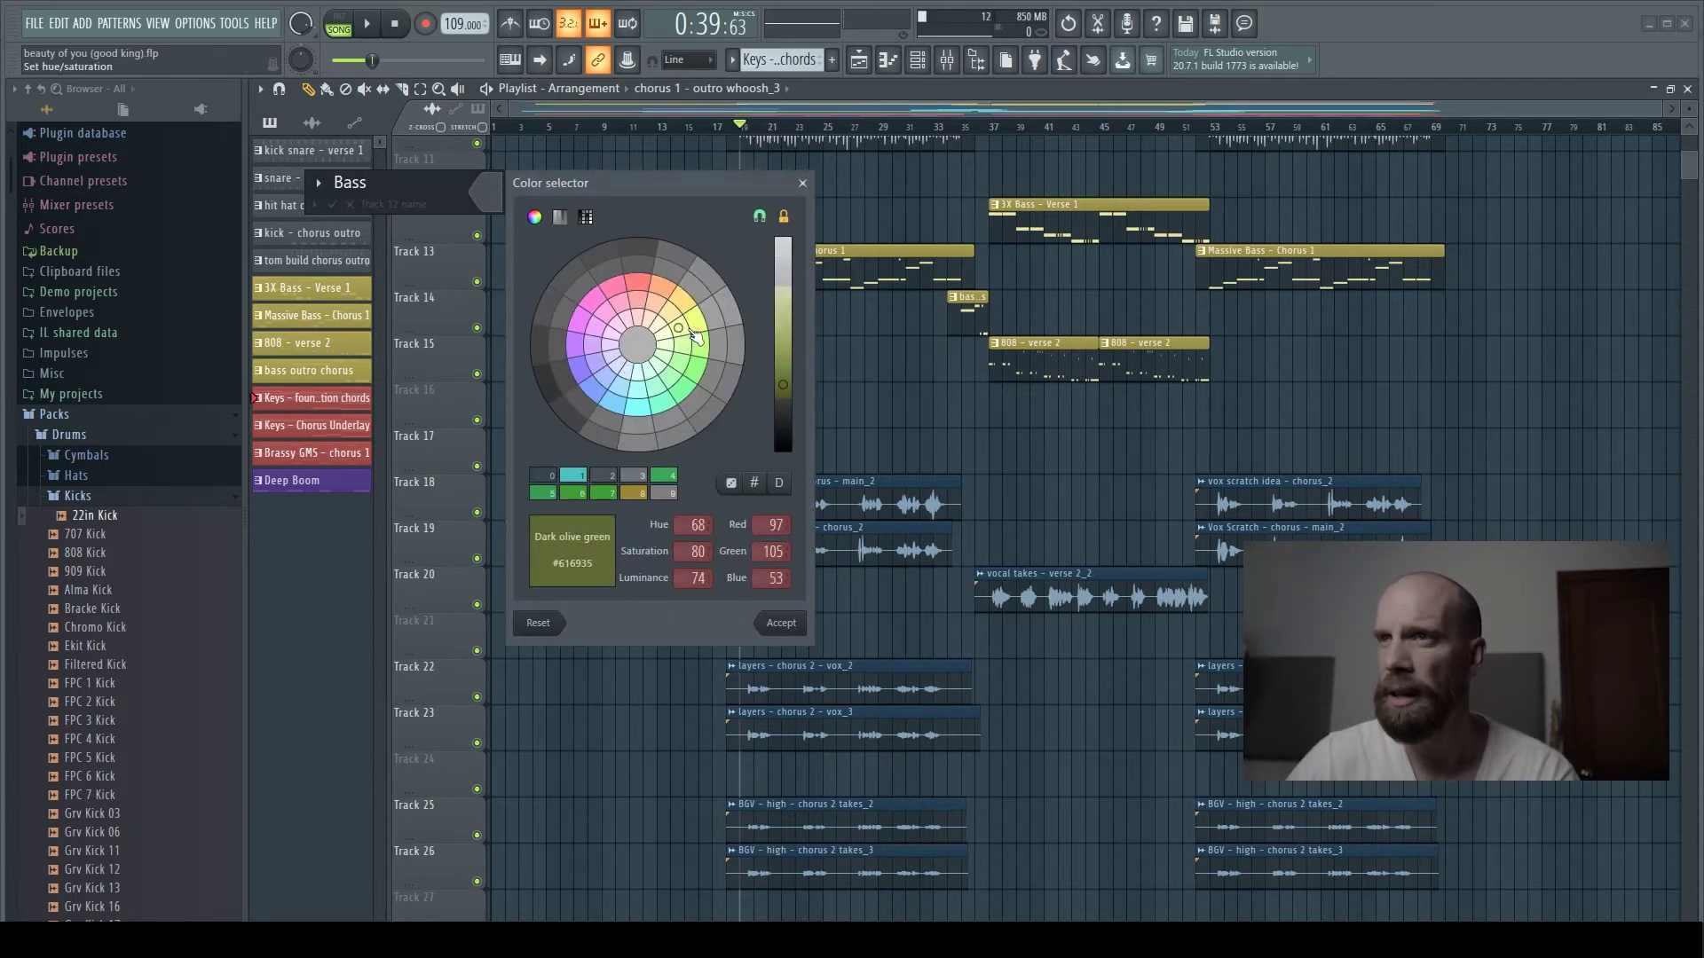
pyautogui.click(696, 323)
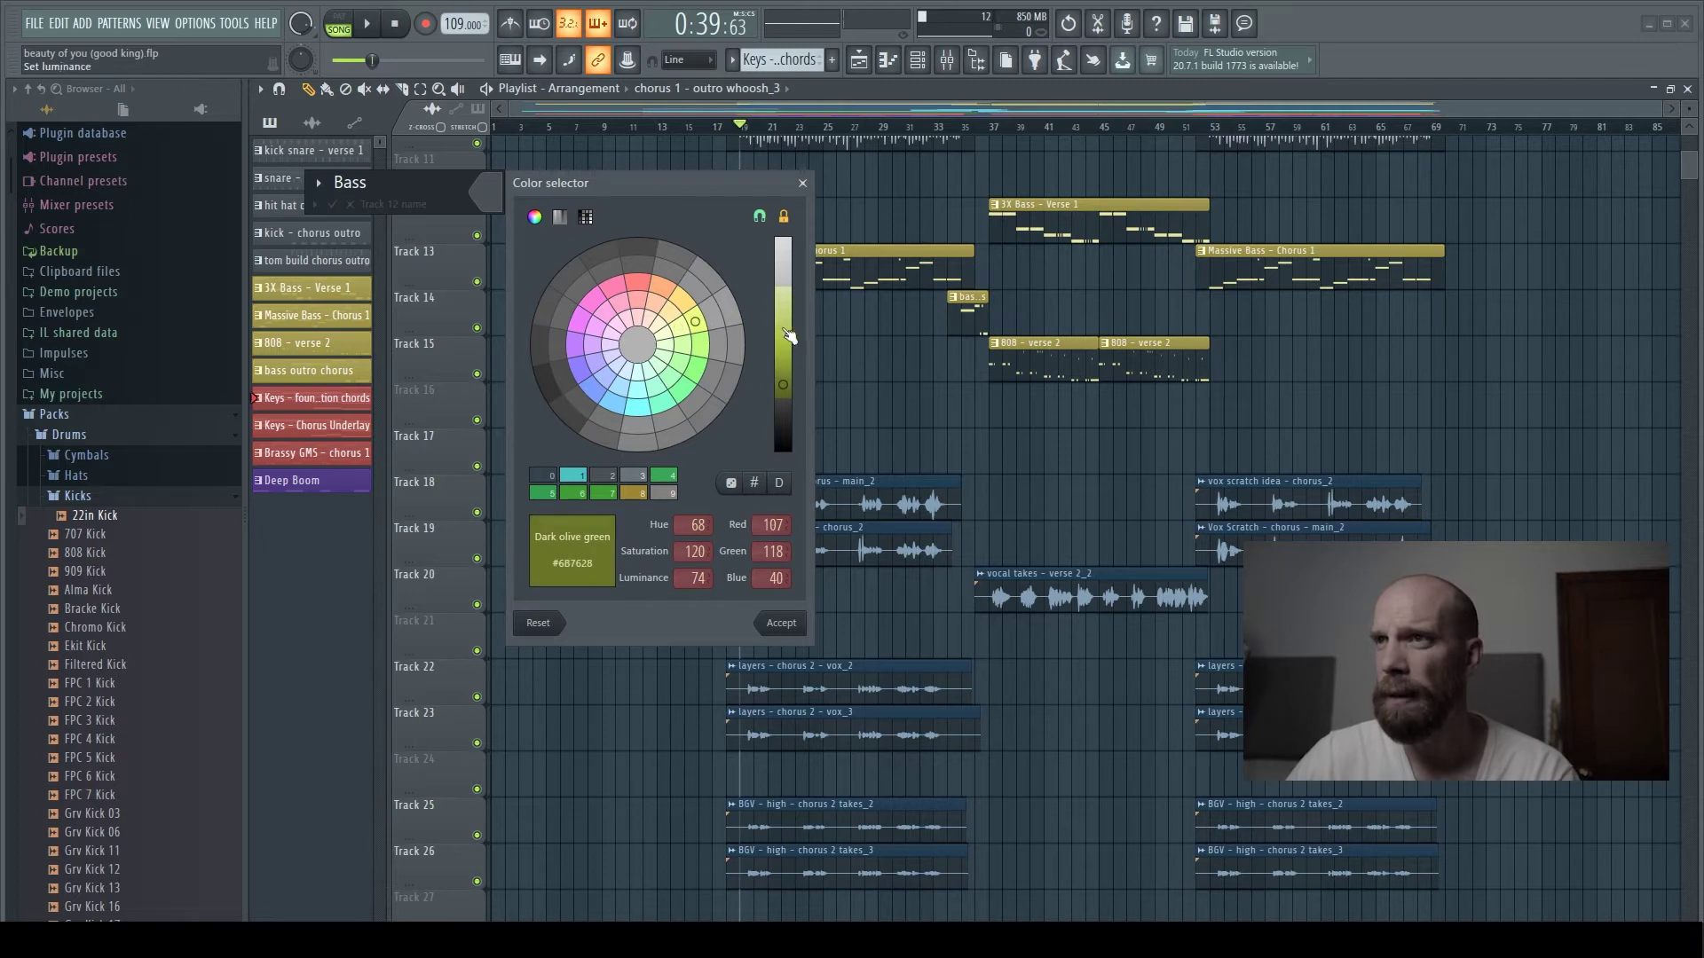
pyautogui.moveTo(789, 336)
pyautogui.mouseDown()
pyautogui.moveTo(790, 350)
pyautogui.moveTo(792, 334)
pyautogui.mouseUp()
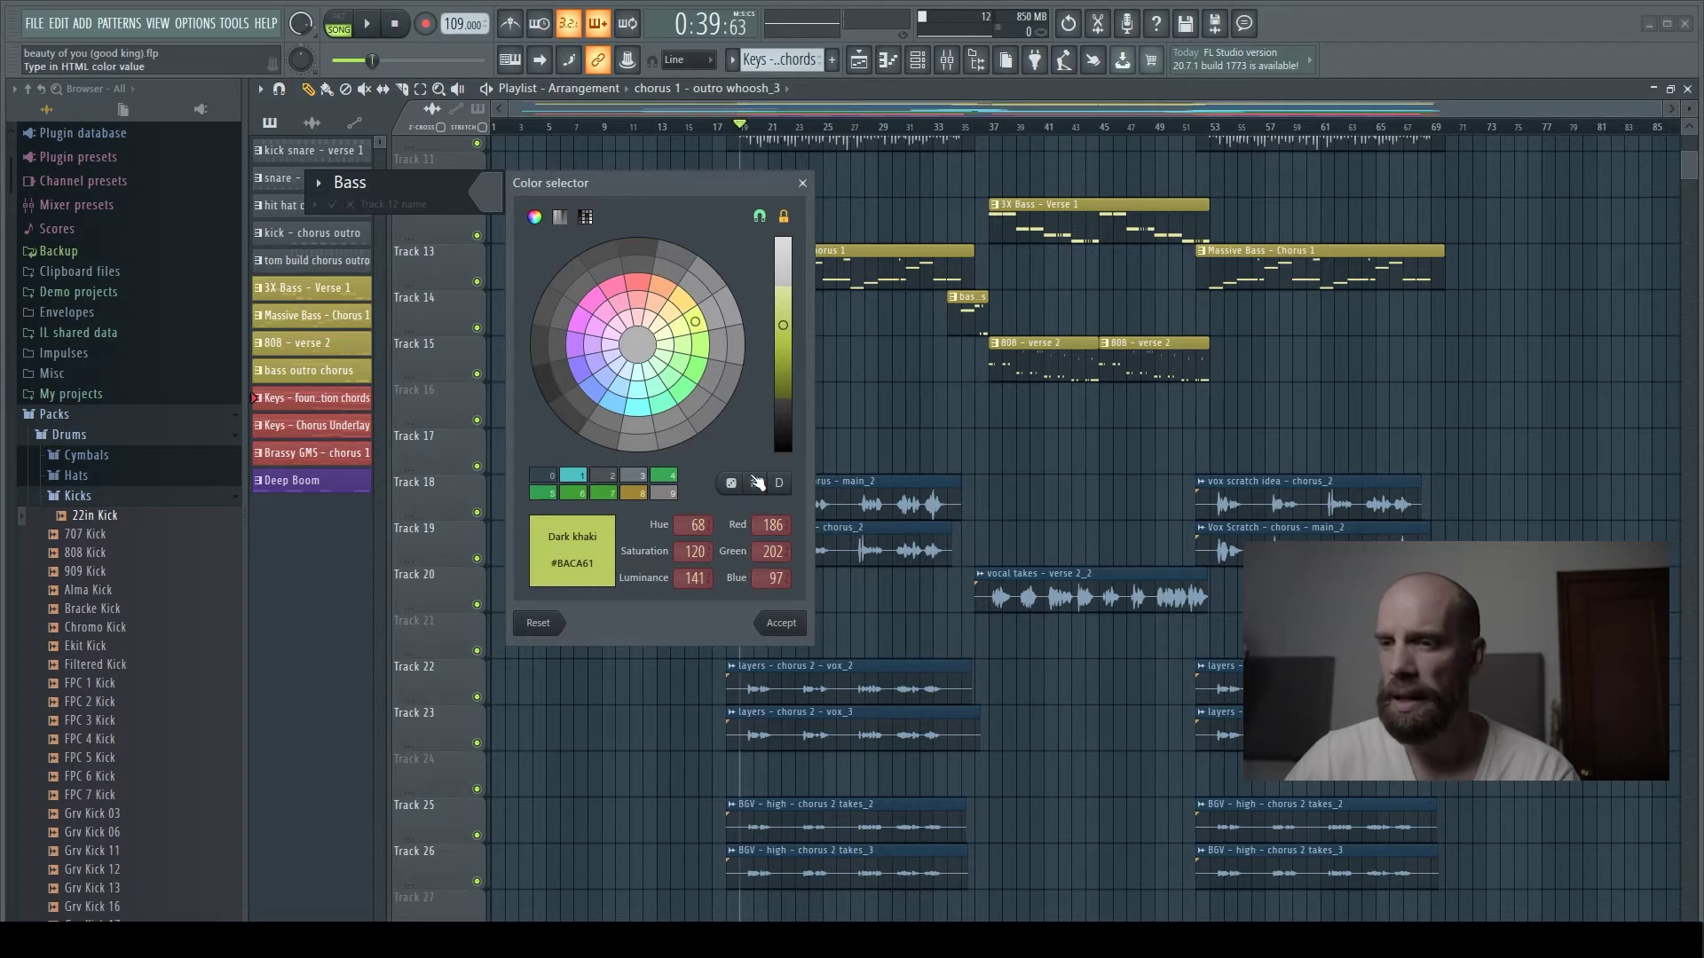
pyautogui.press('Return')
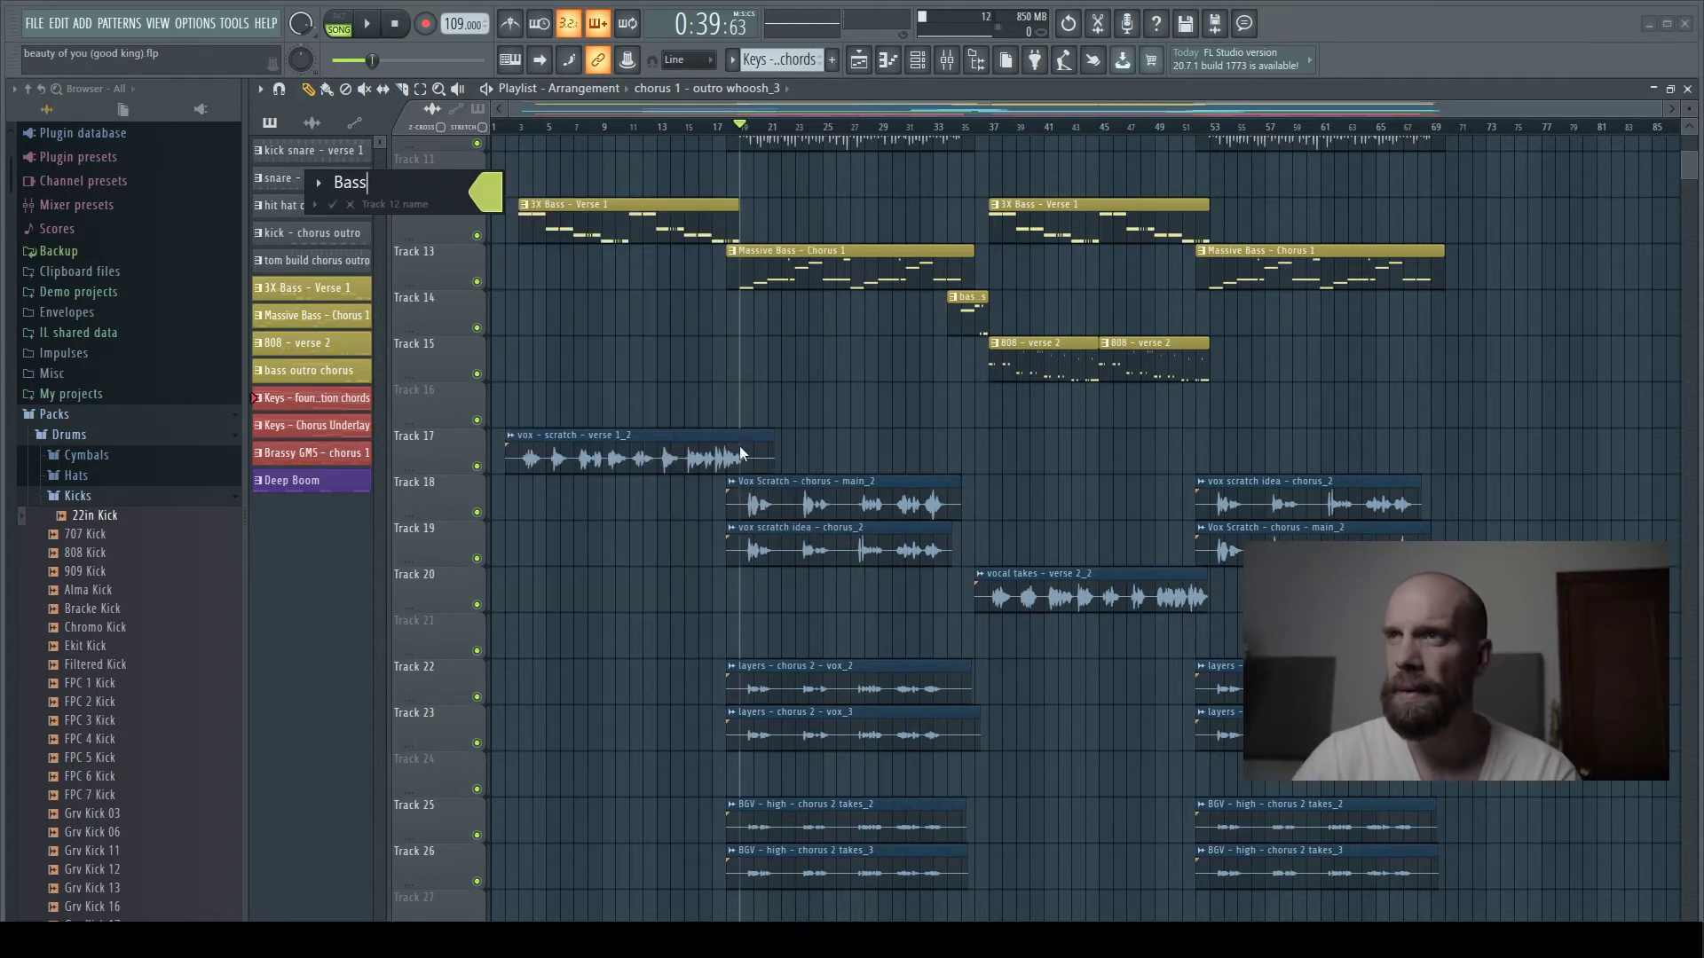
pyautogui.press('Return')
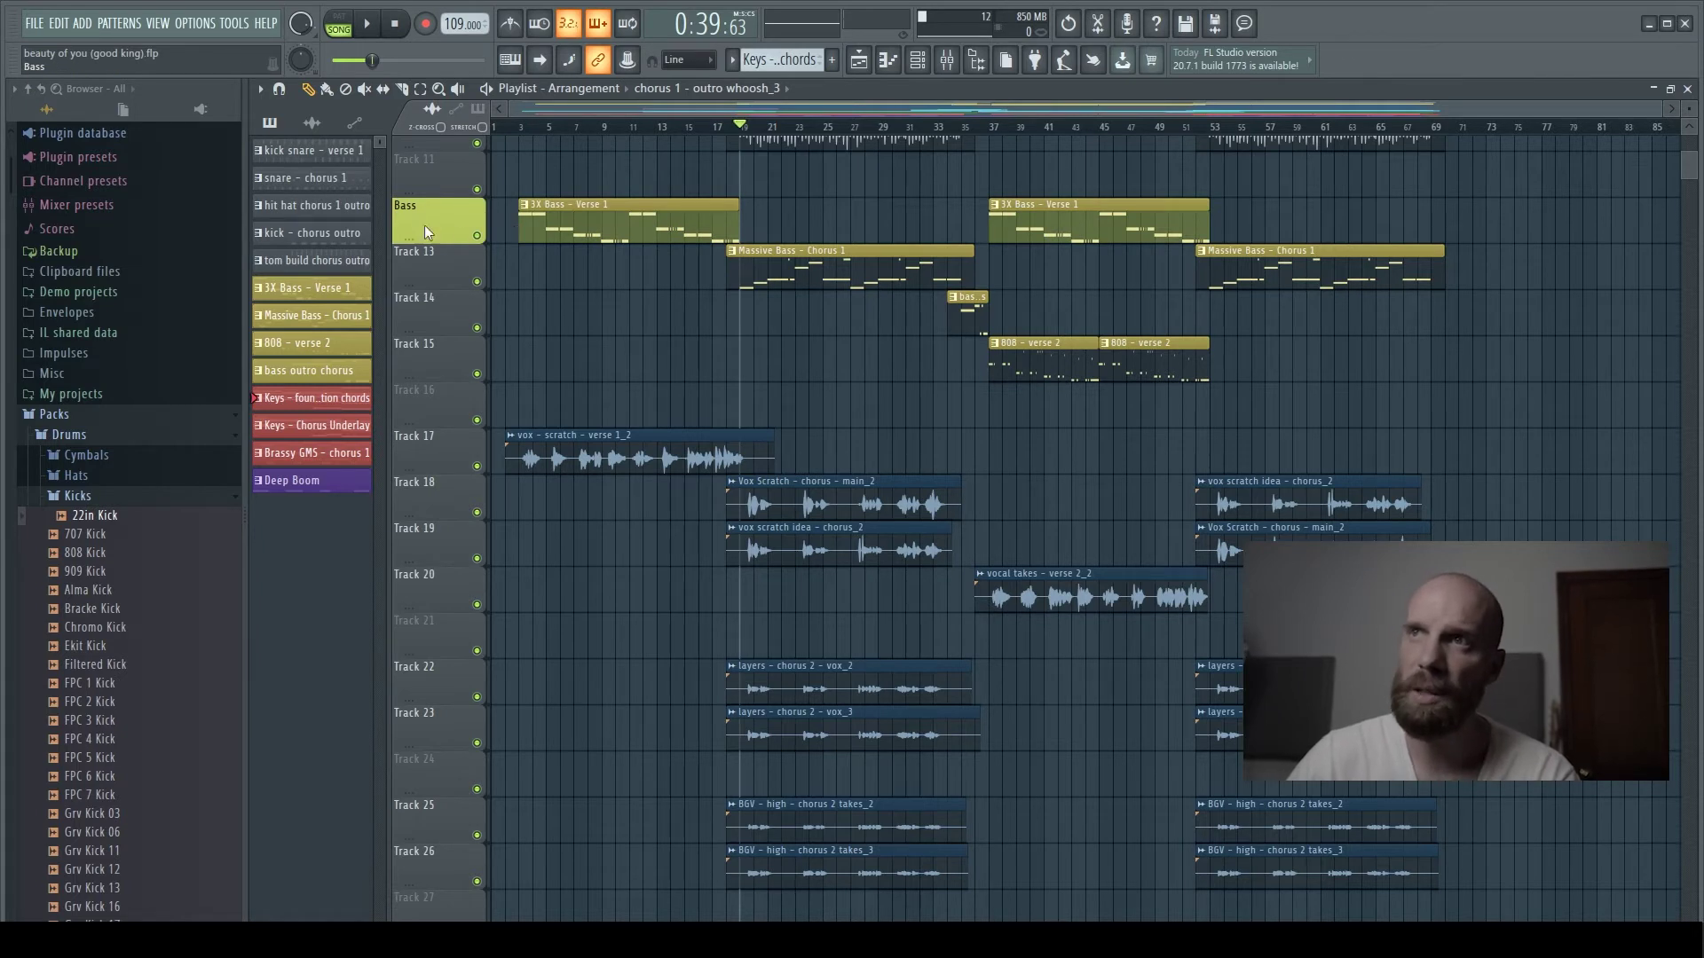
pyautogui.rightClick(435, 272)
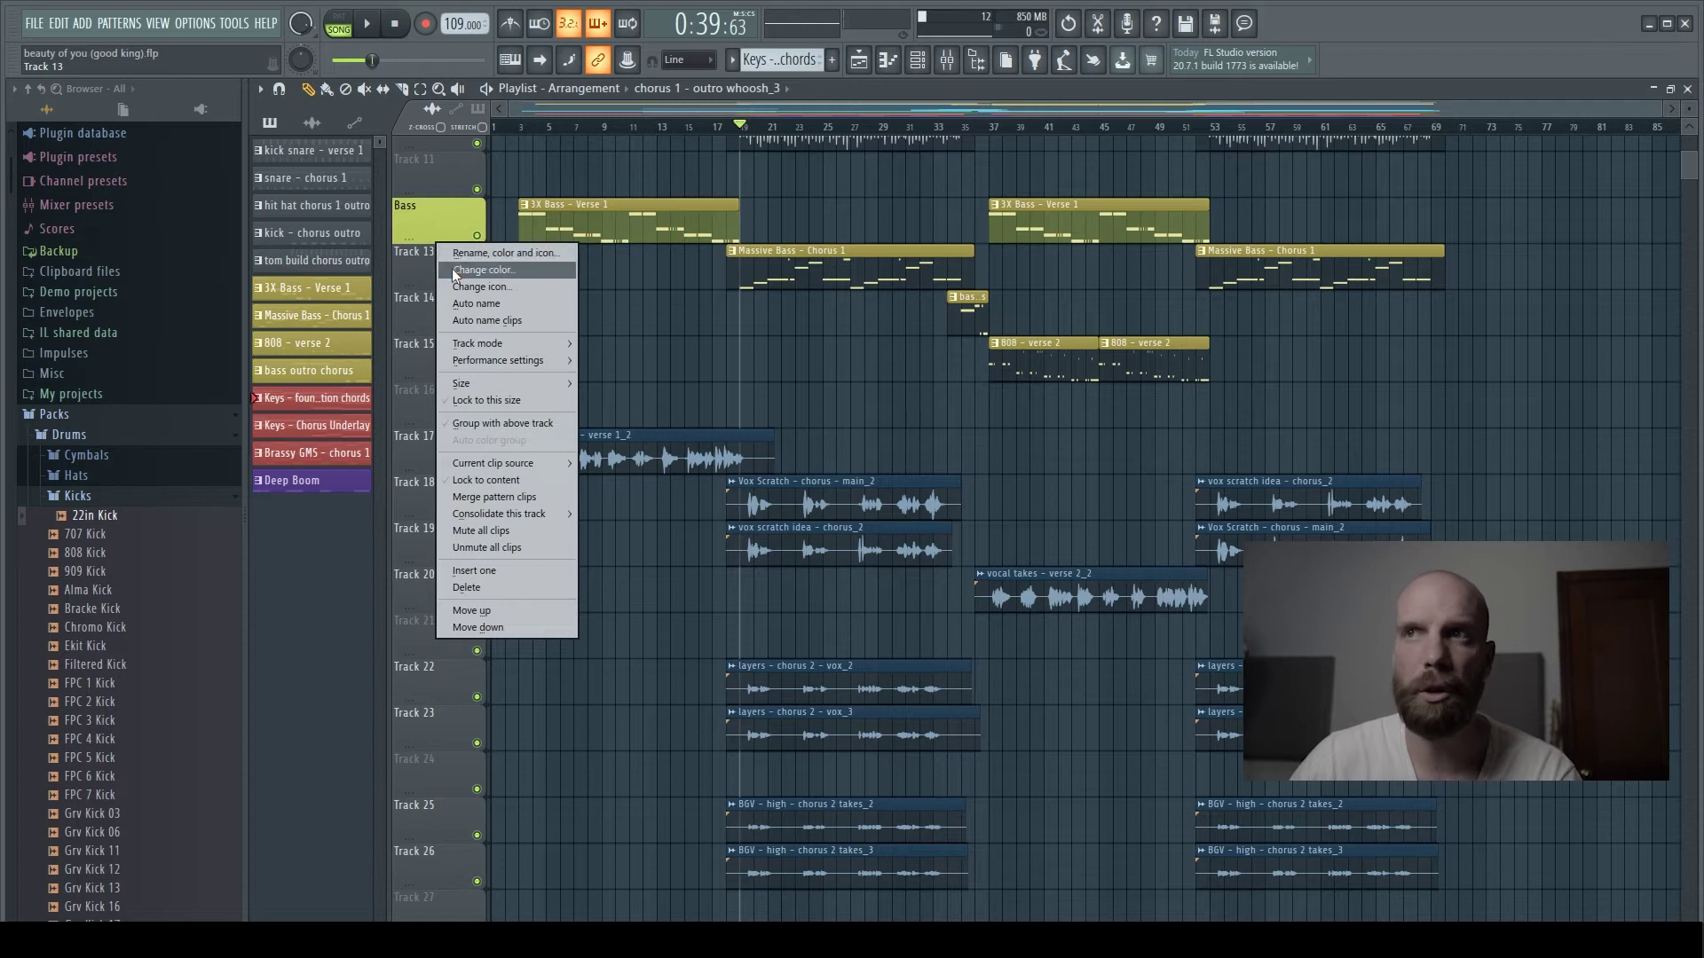
# Step: Group Tracks 13, 14 and 15 under the Bass track
pyautogui.rightClick(409, 272)
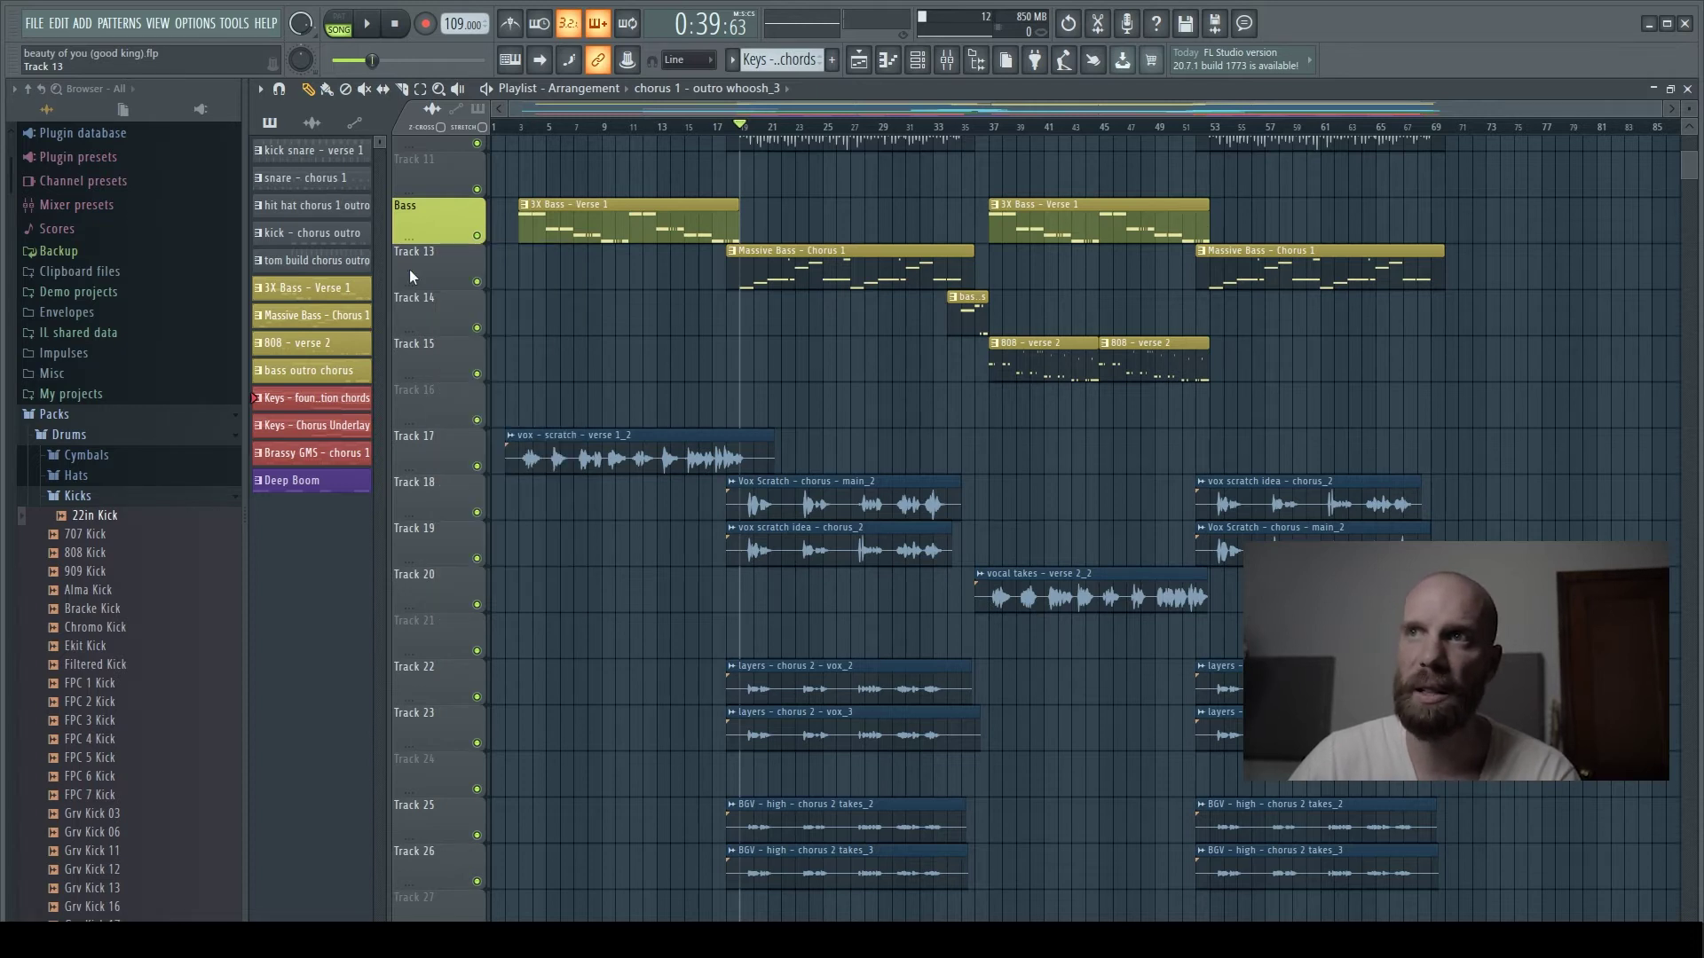
pyautogui.rightClick(409, 271)
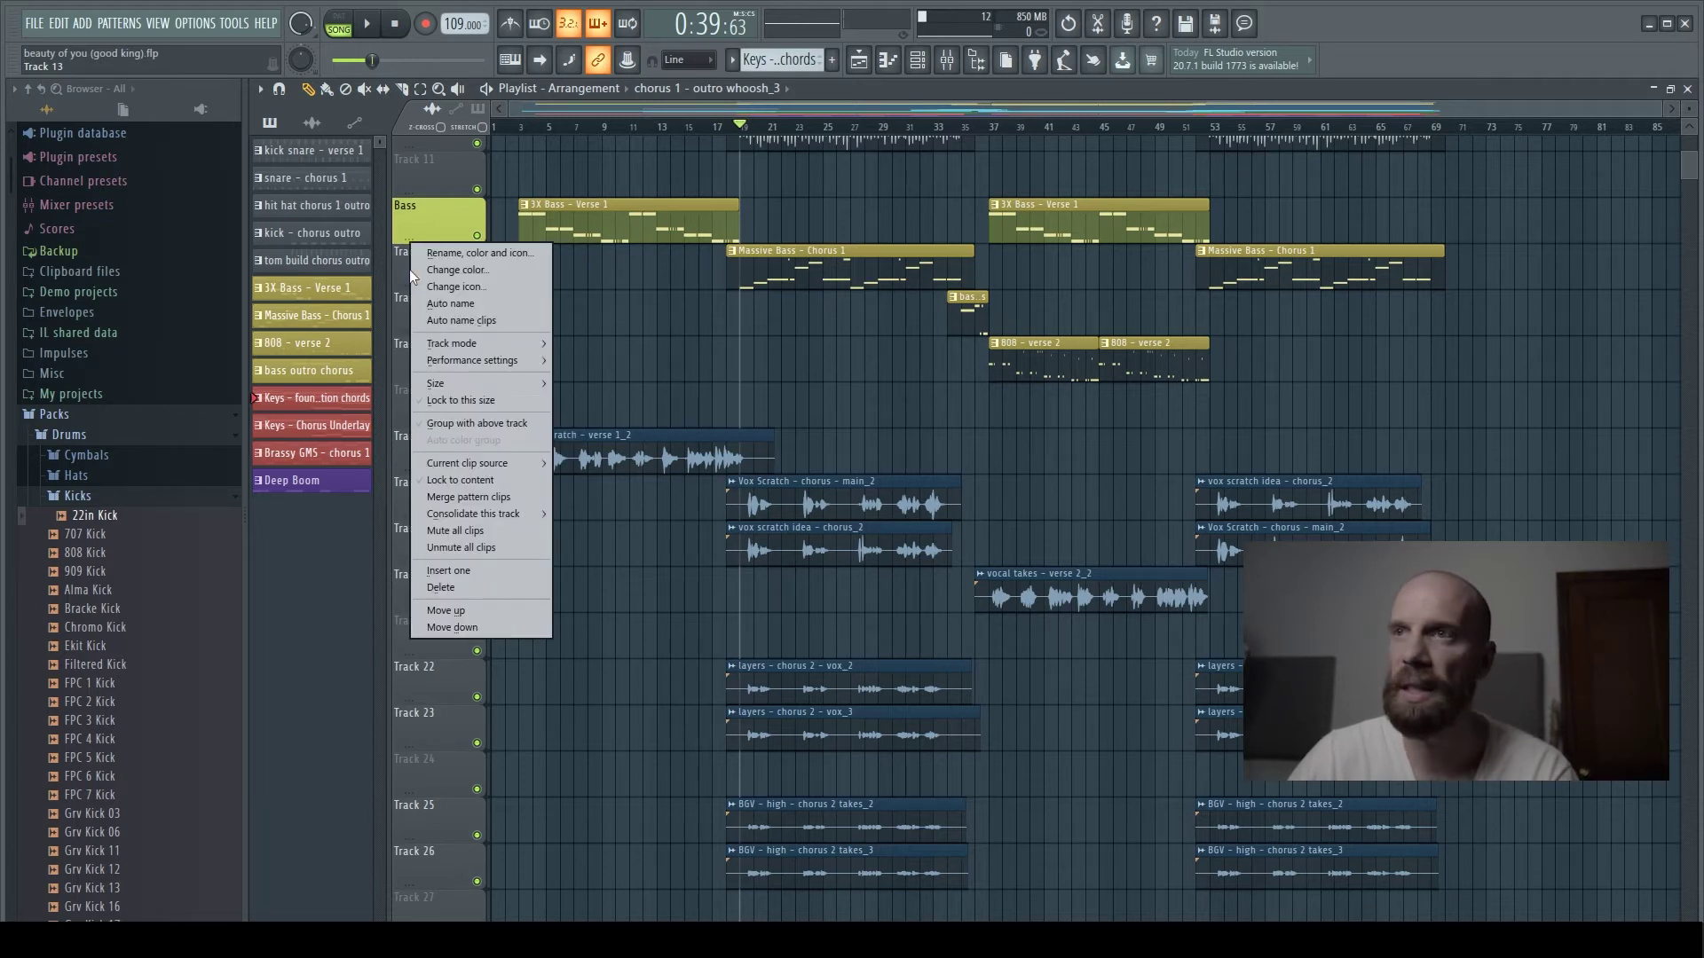
pyautogui.click(456, 423)
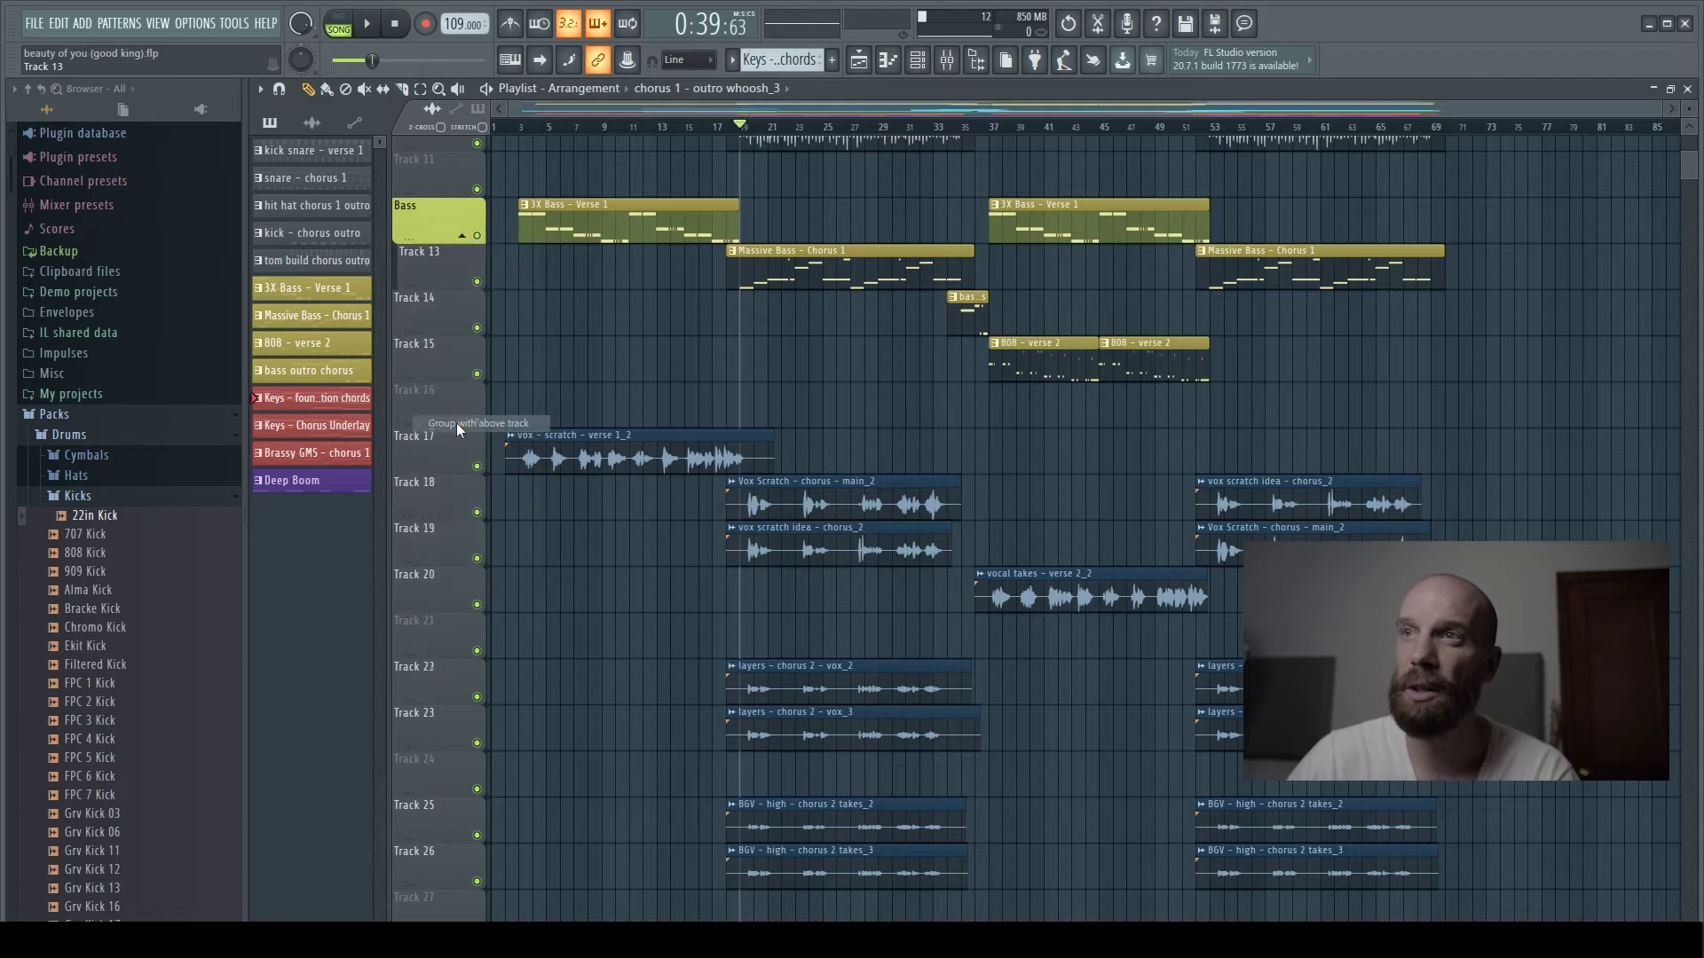
pyautogui.rightClick(428, 321)
pyautogui.click(463, 472)
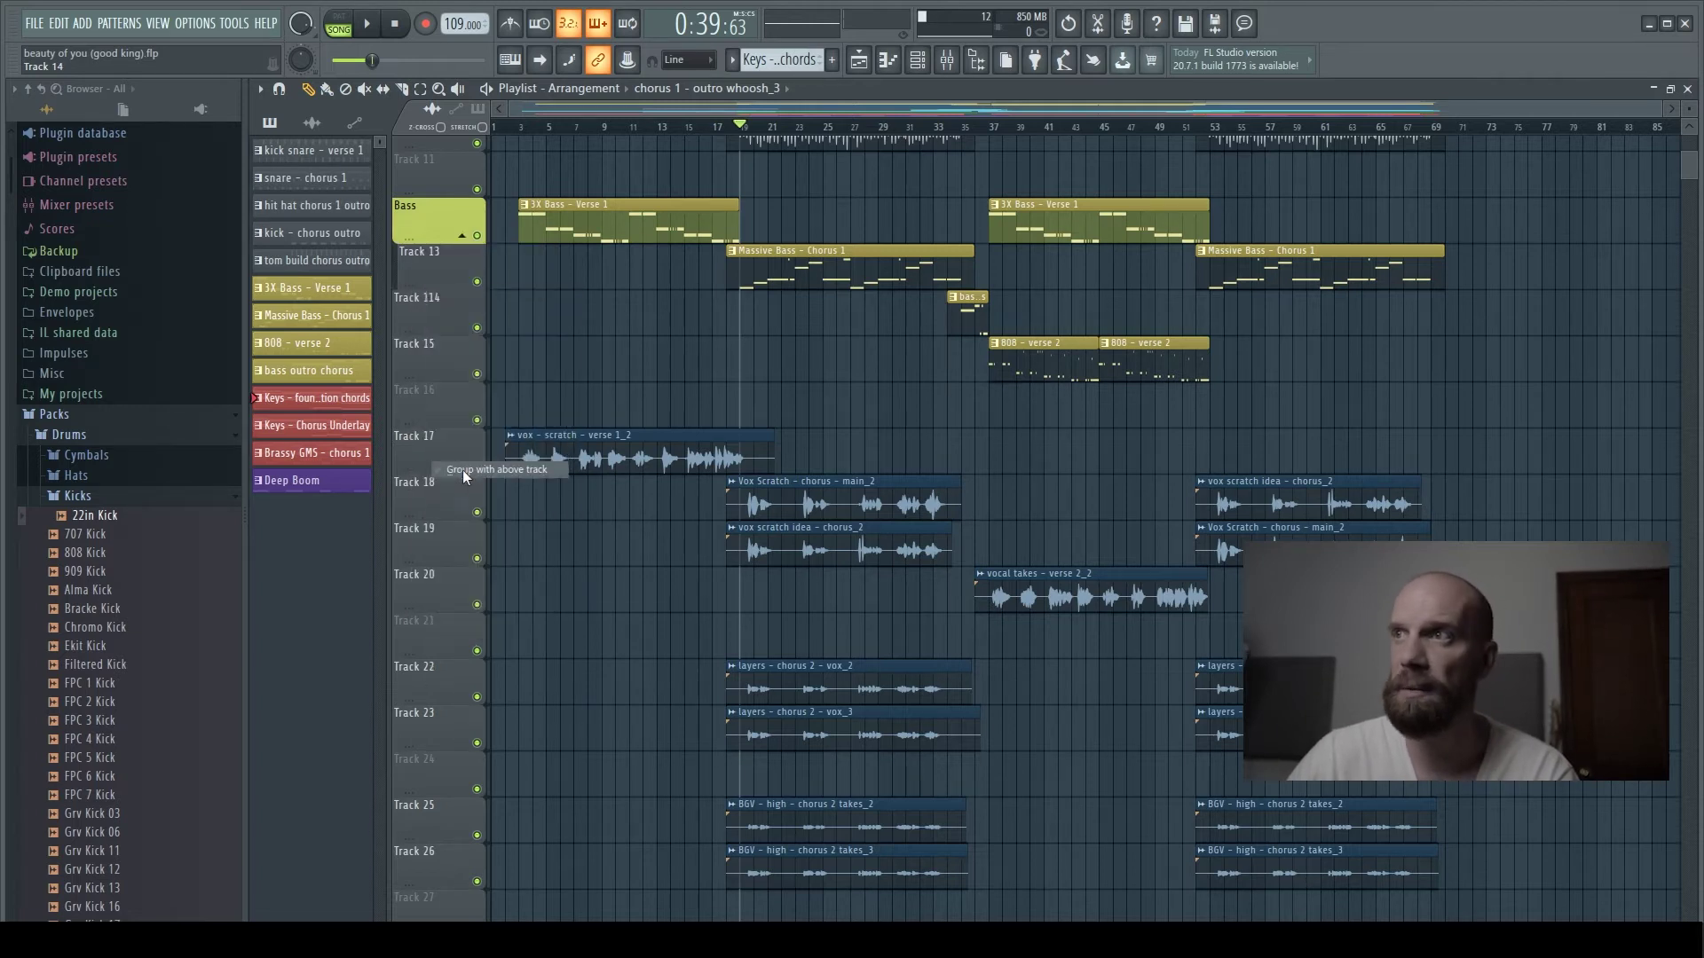
pyautogui.rightClick(429, 362)
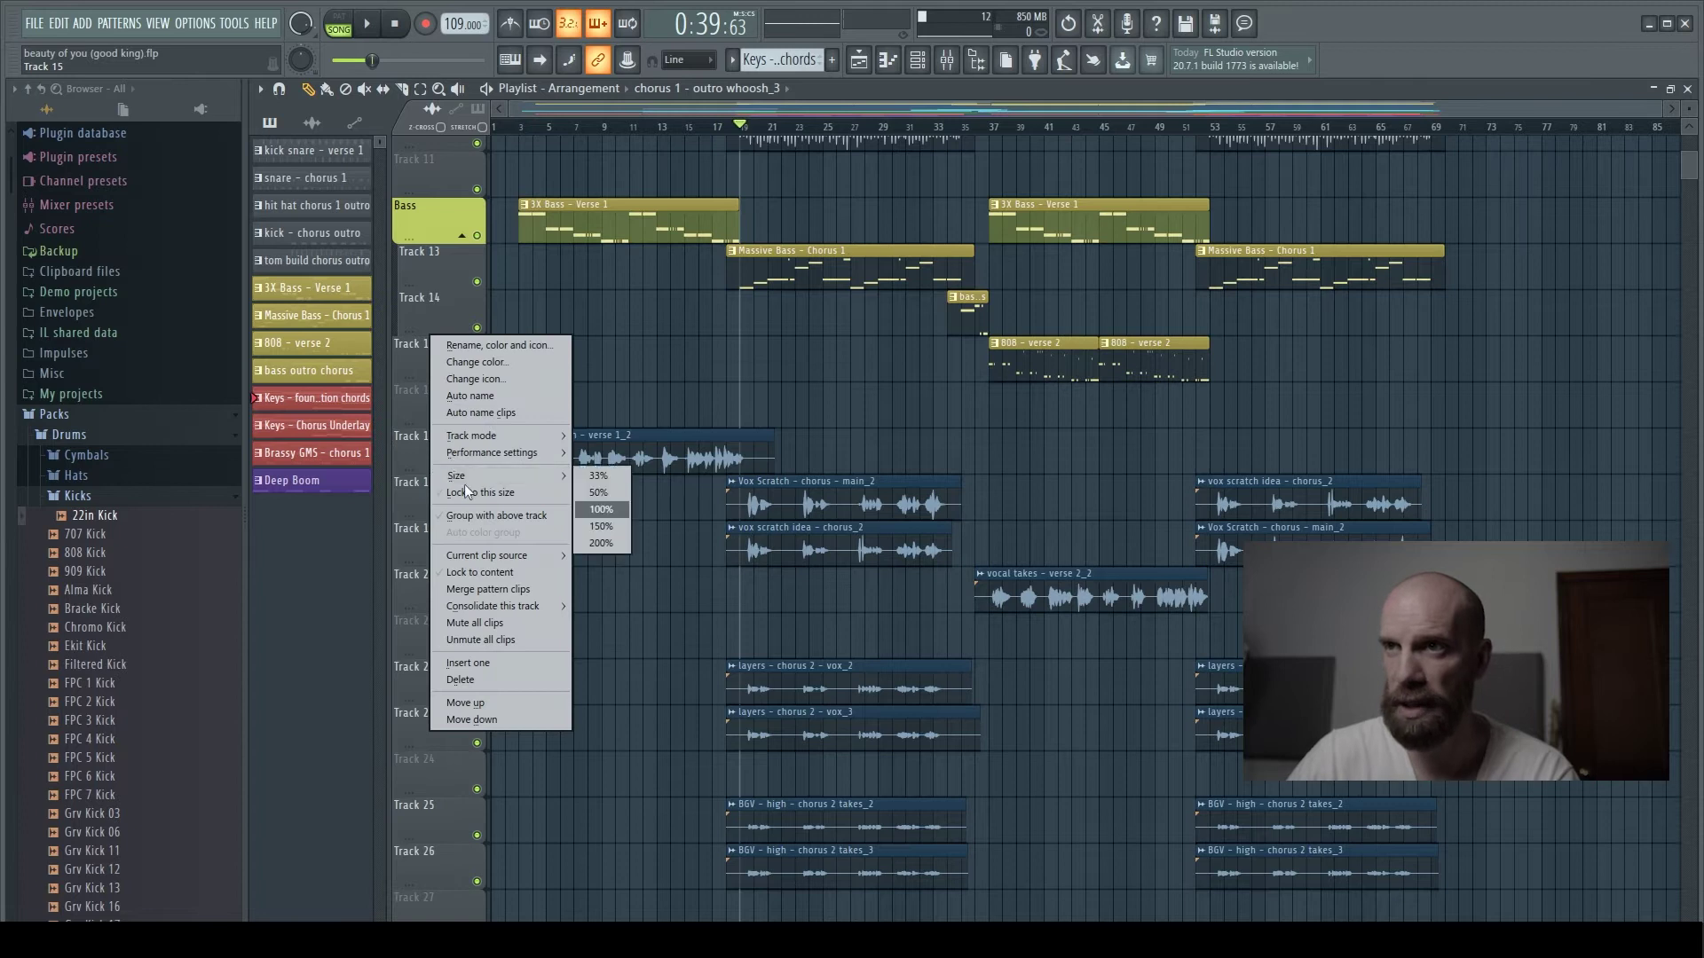
pyautogui.click(496, 515)
# Step: Collapse the Bass group, then expand it again
pyautogui.click(462, 236)
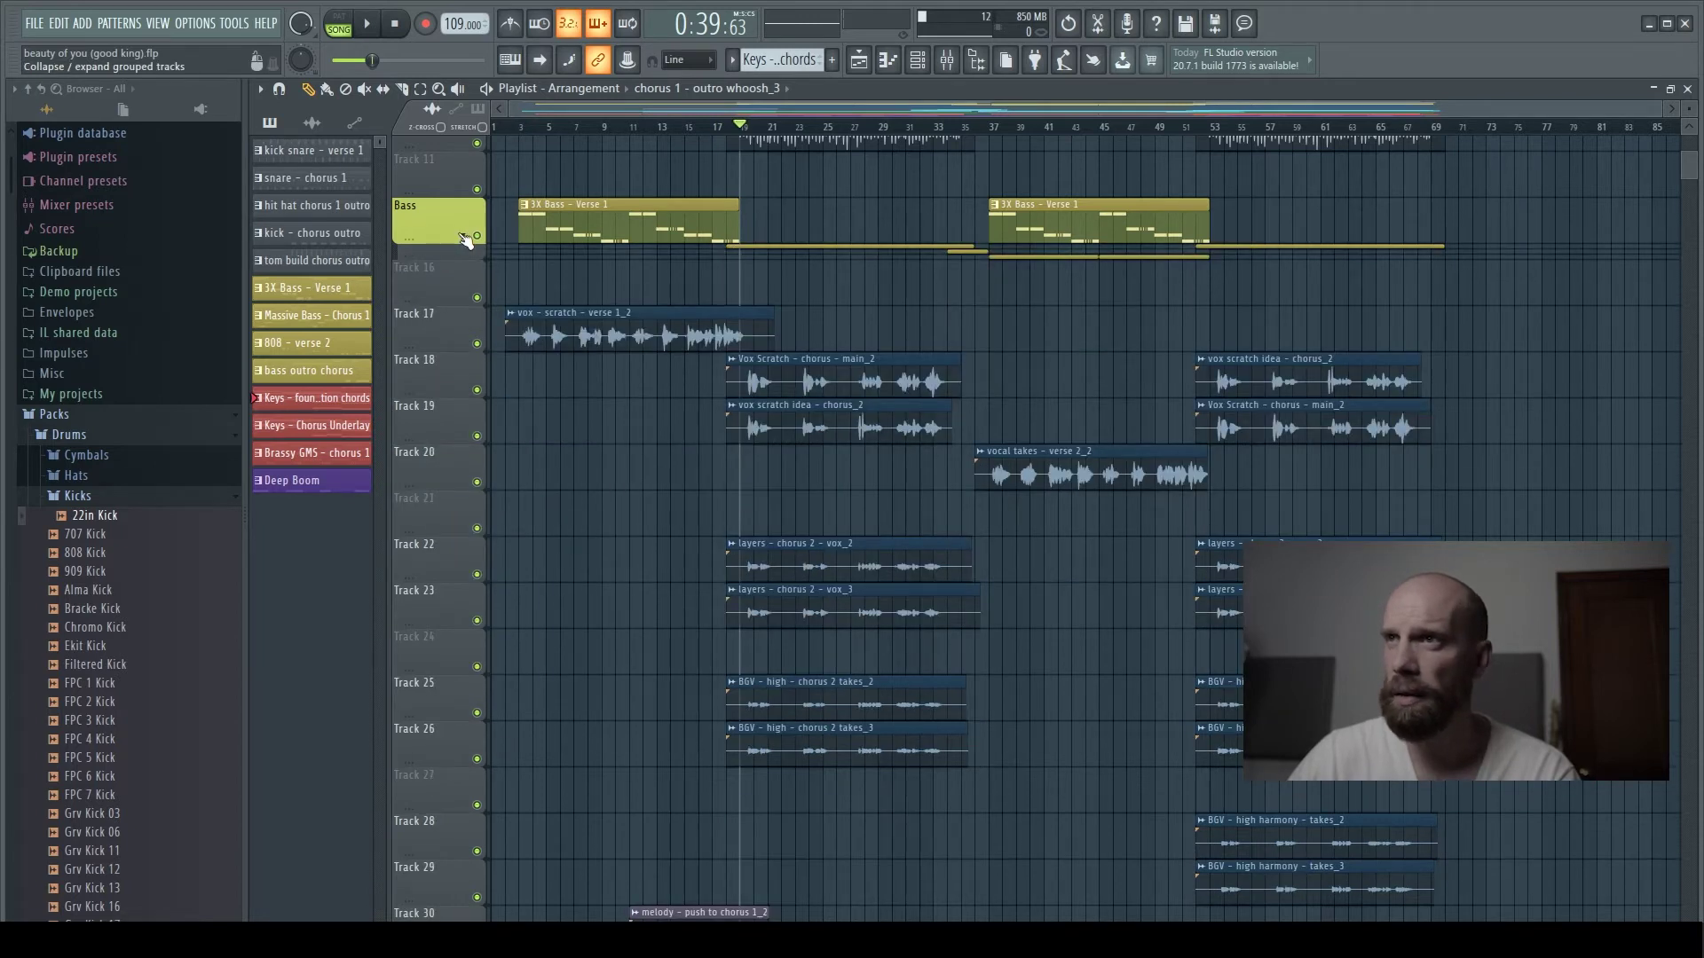
pyautogui.click(463, 237)
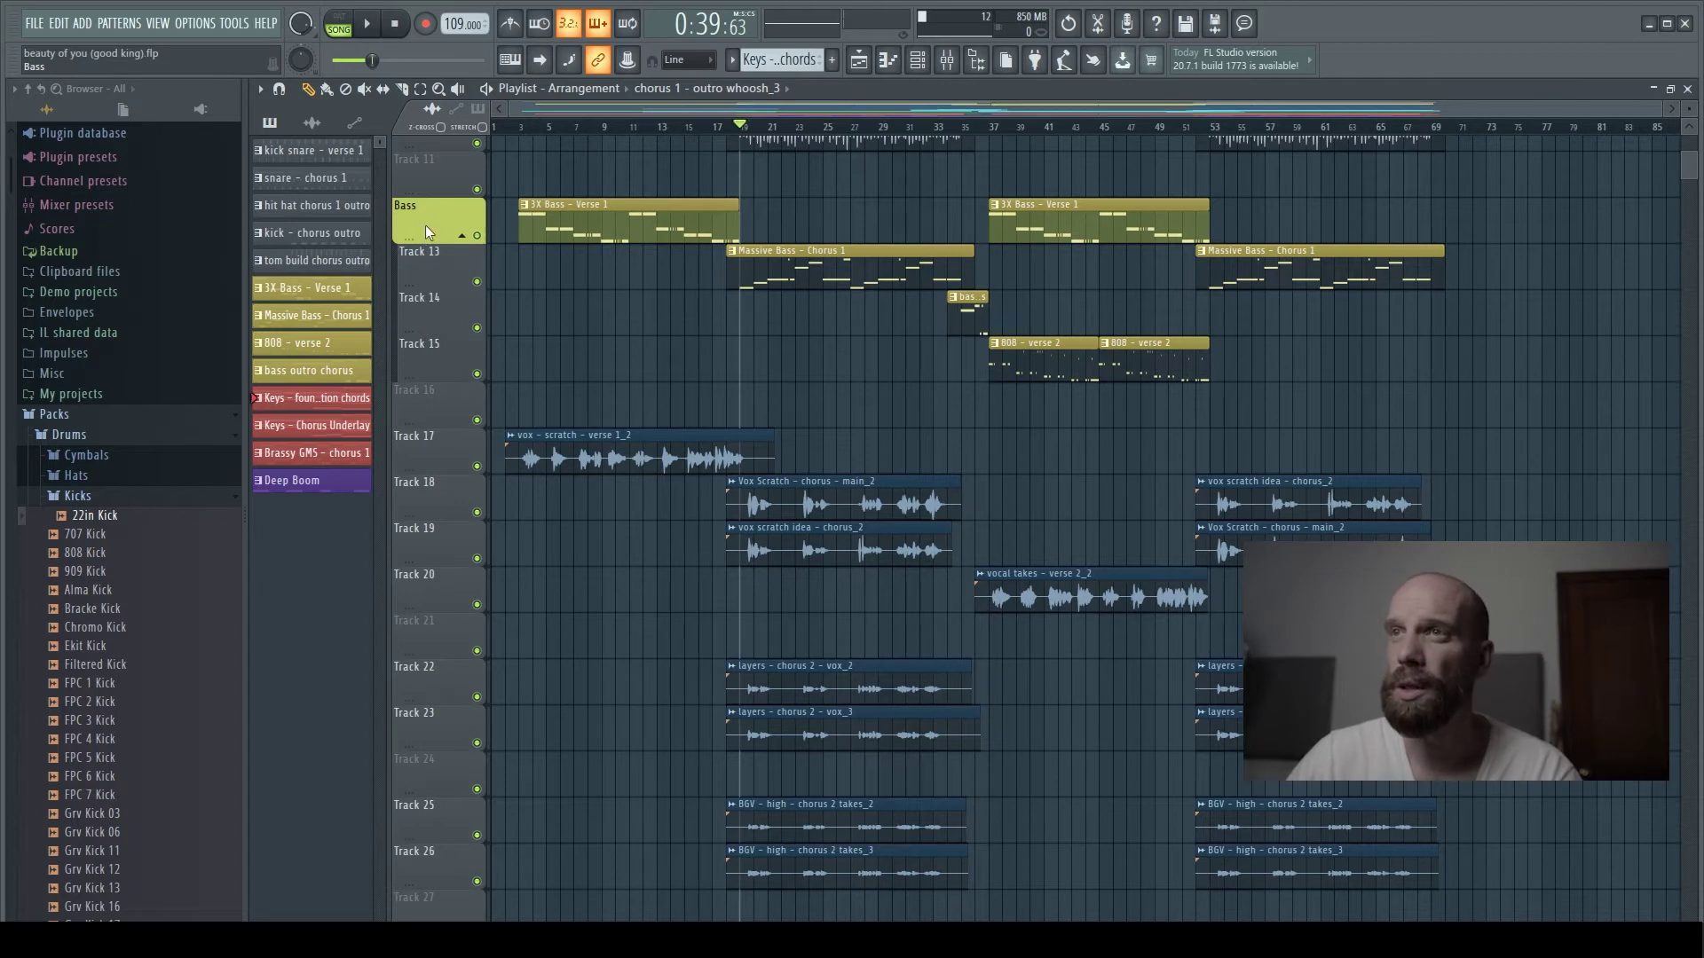
pyautogui.rightClick(424, 225)
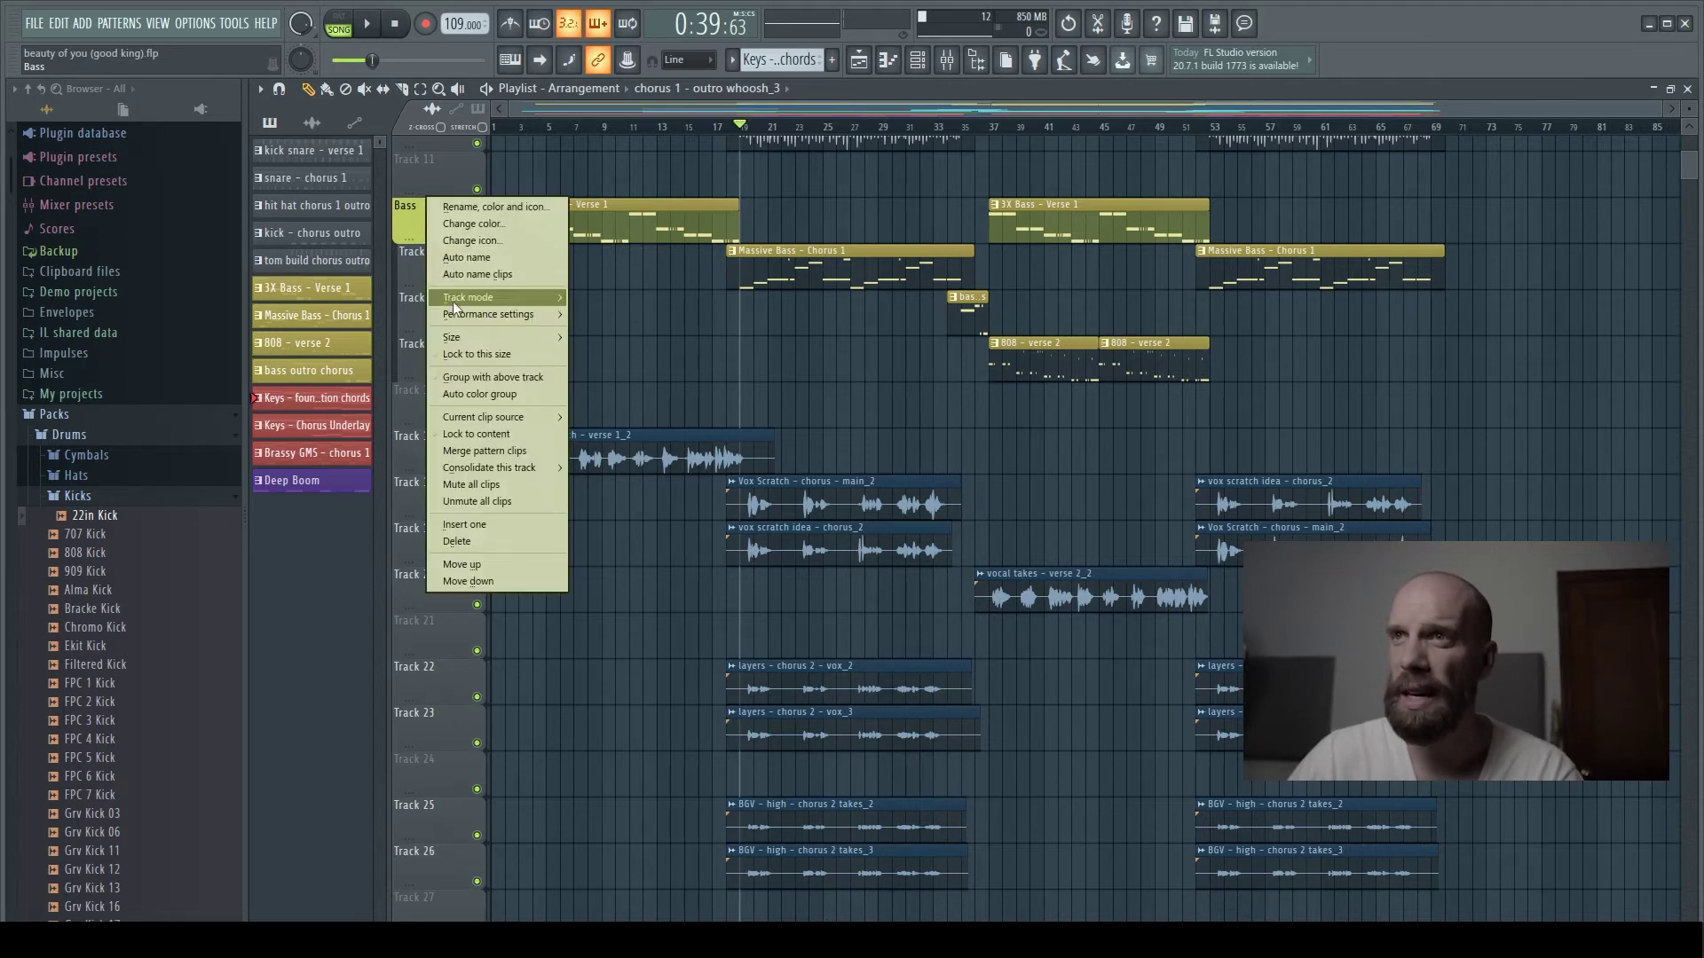
# Step: Give Tracks 13–15 the Bass group's colour
pyautogui.click(477, 393)
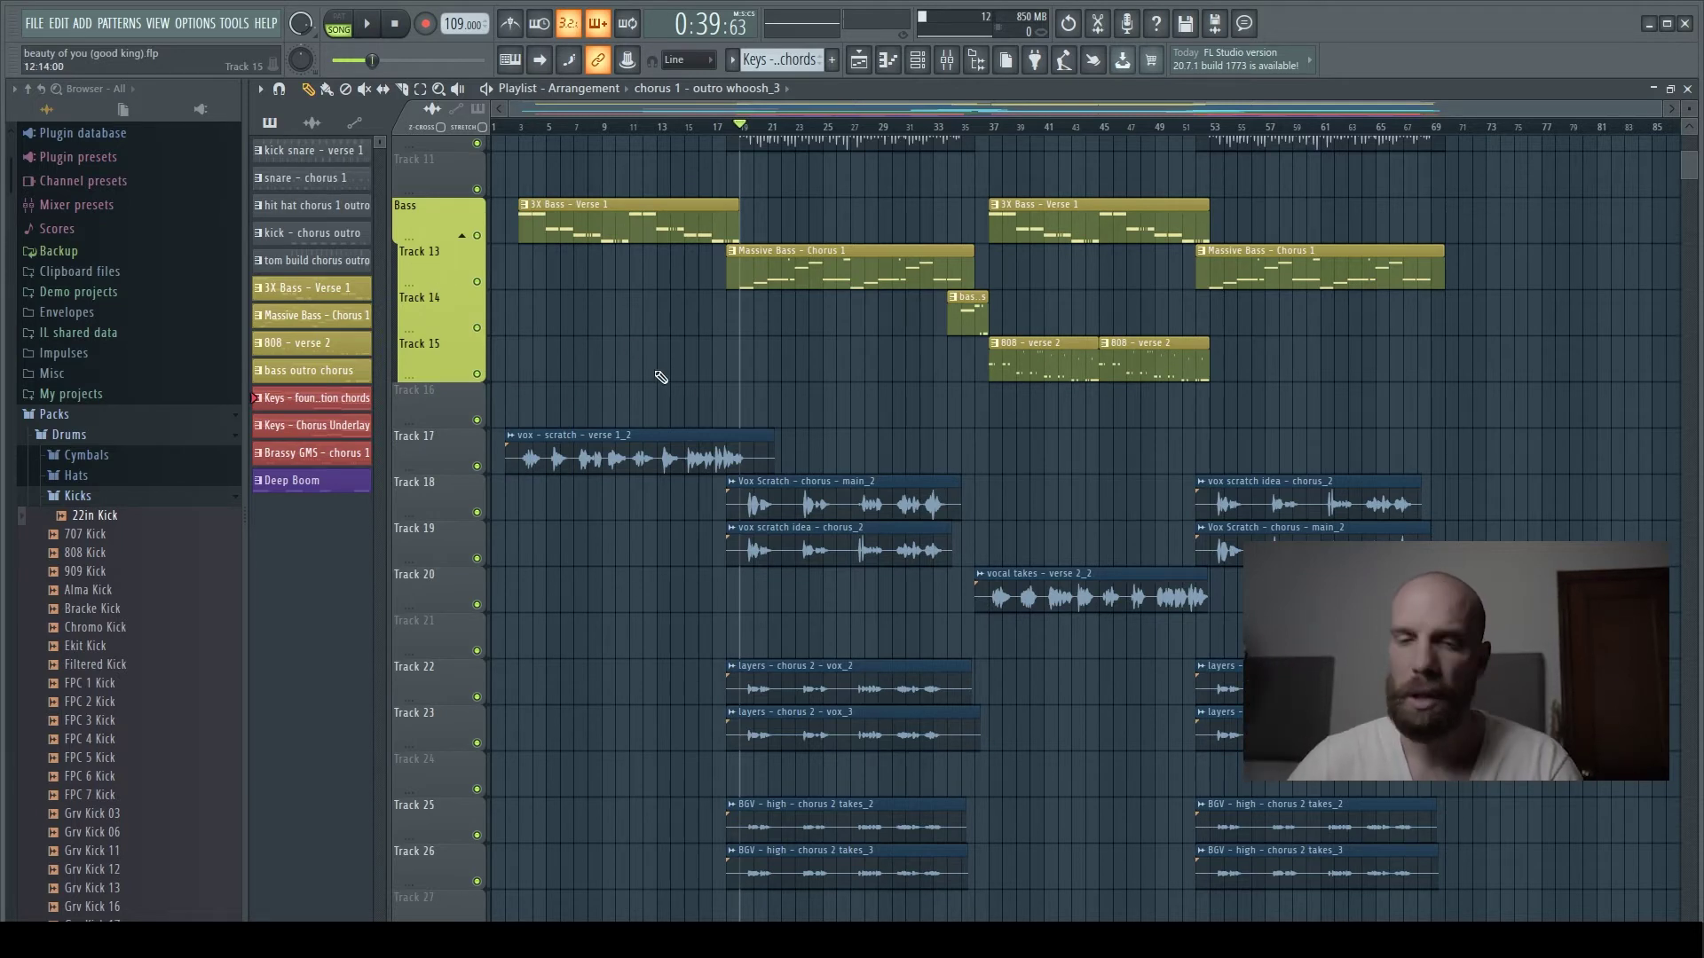
pyautogui.scroll(-2, 682, 390)
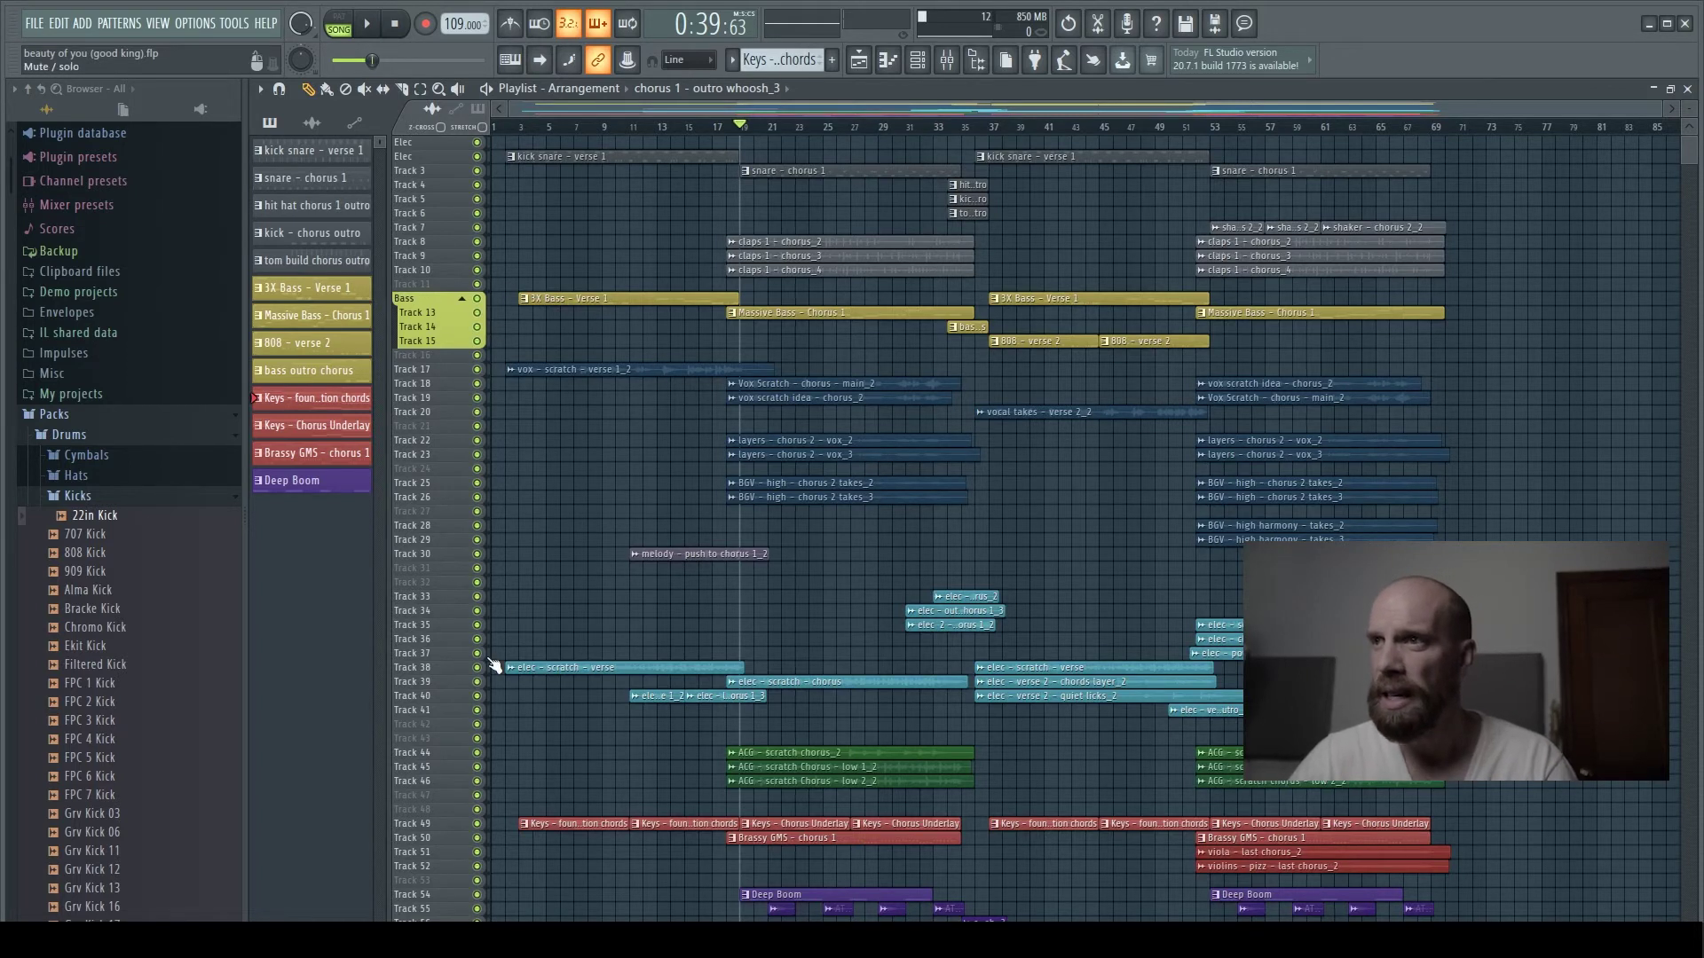
pyautogui.scroll(4, 491, 661)
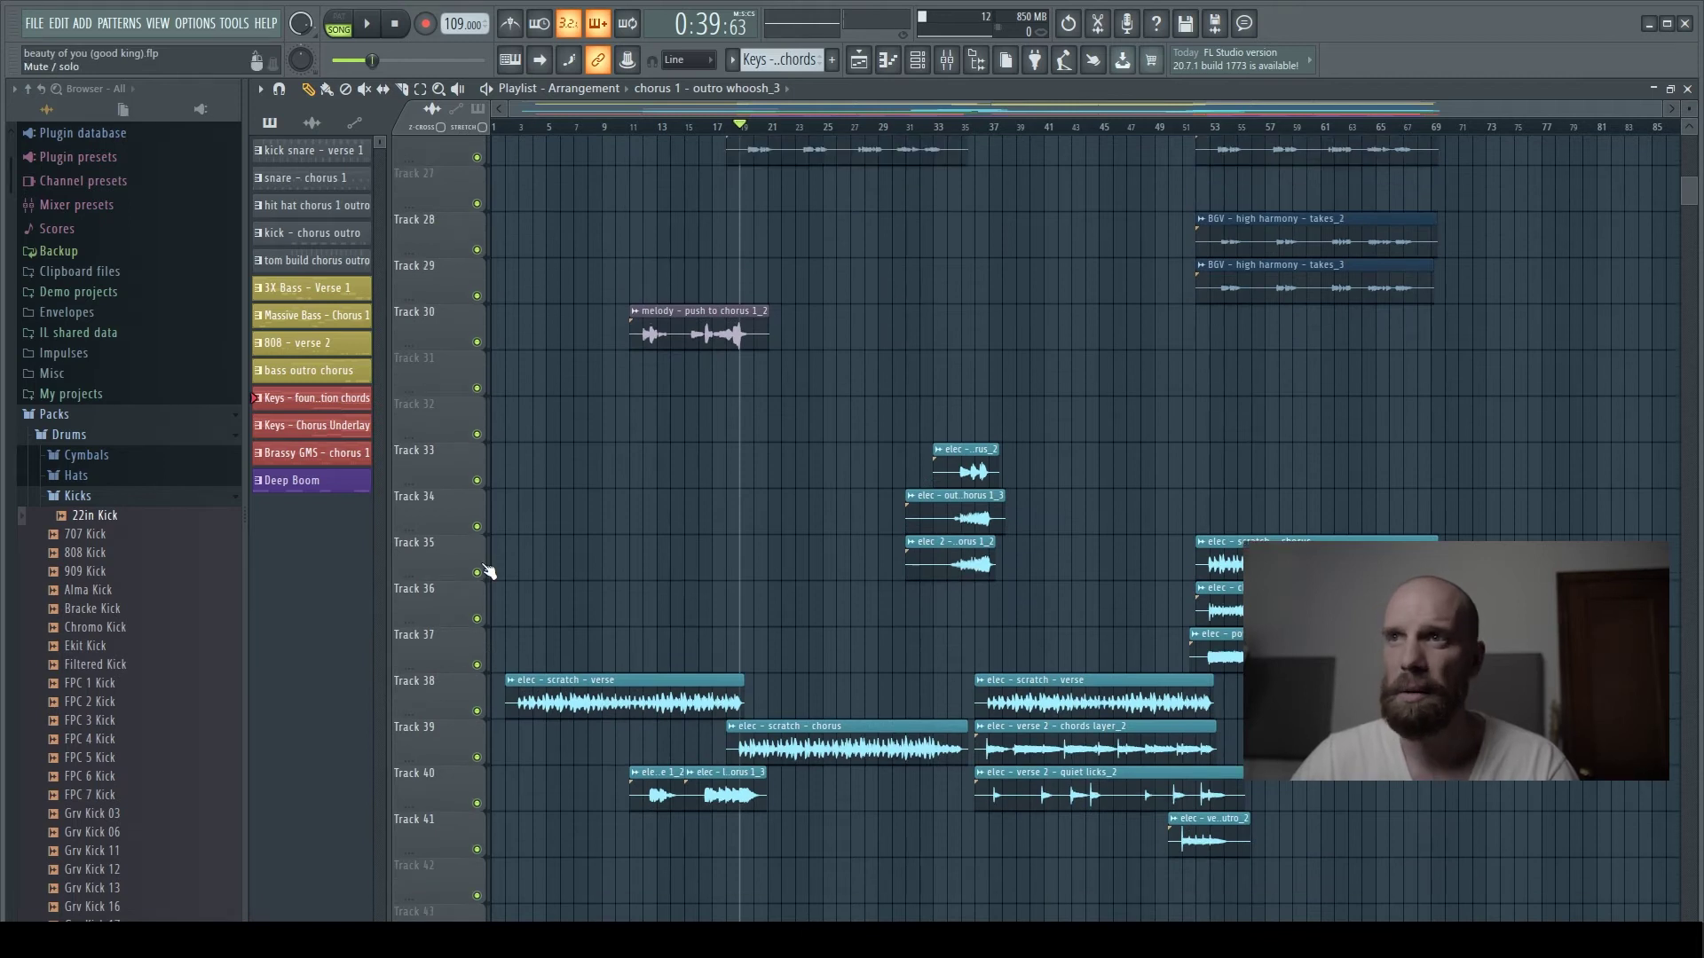
# Step: Group Tracks 34–41 under Track 33 as Elec, then toggle the Elec group's mute
pyautogui.rightClick(435, 470)
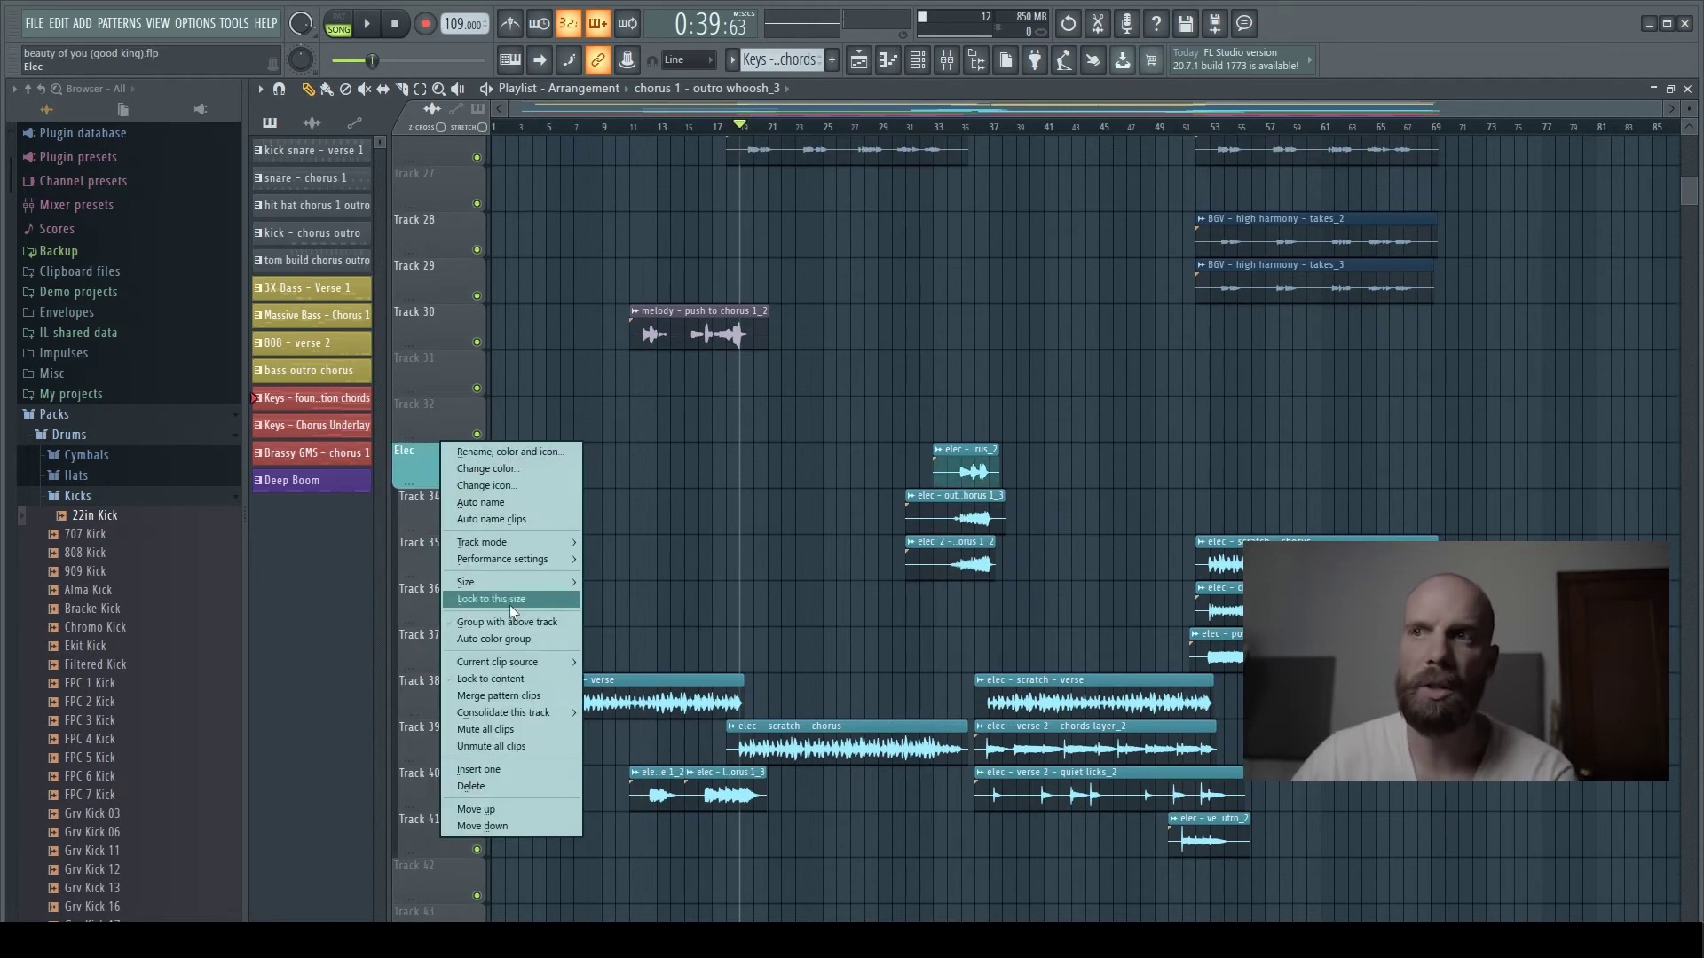
pyautogui.click(512, 637)
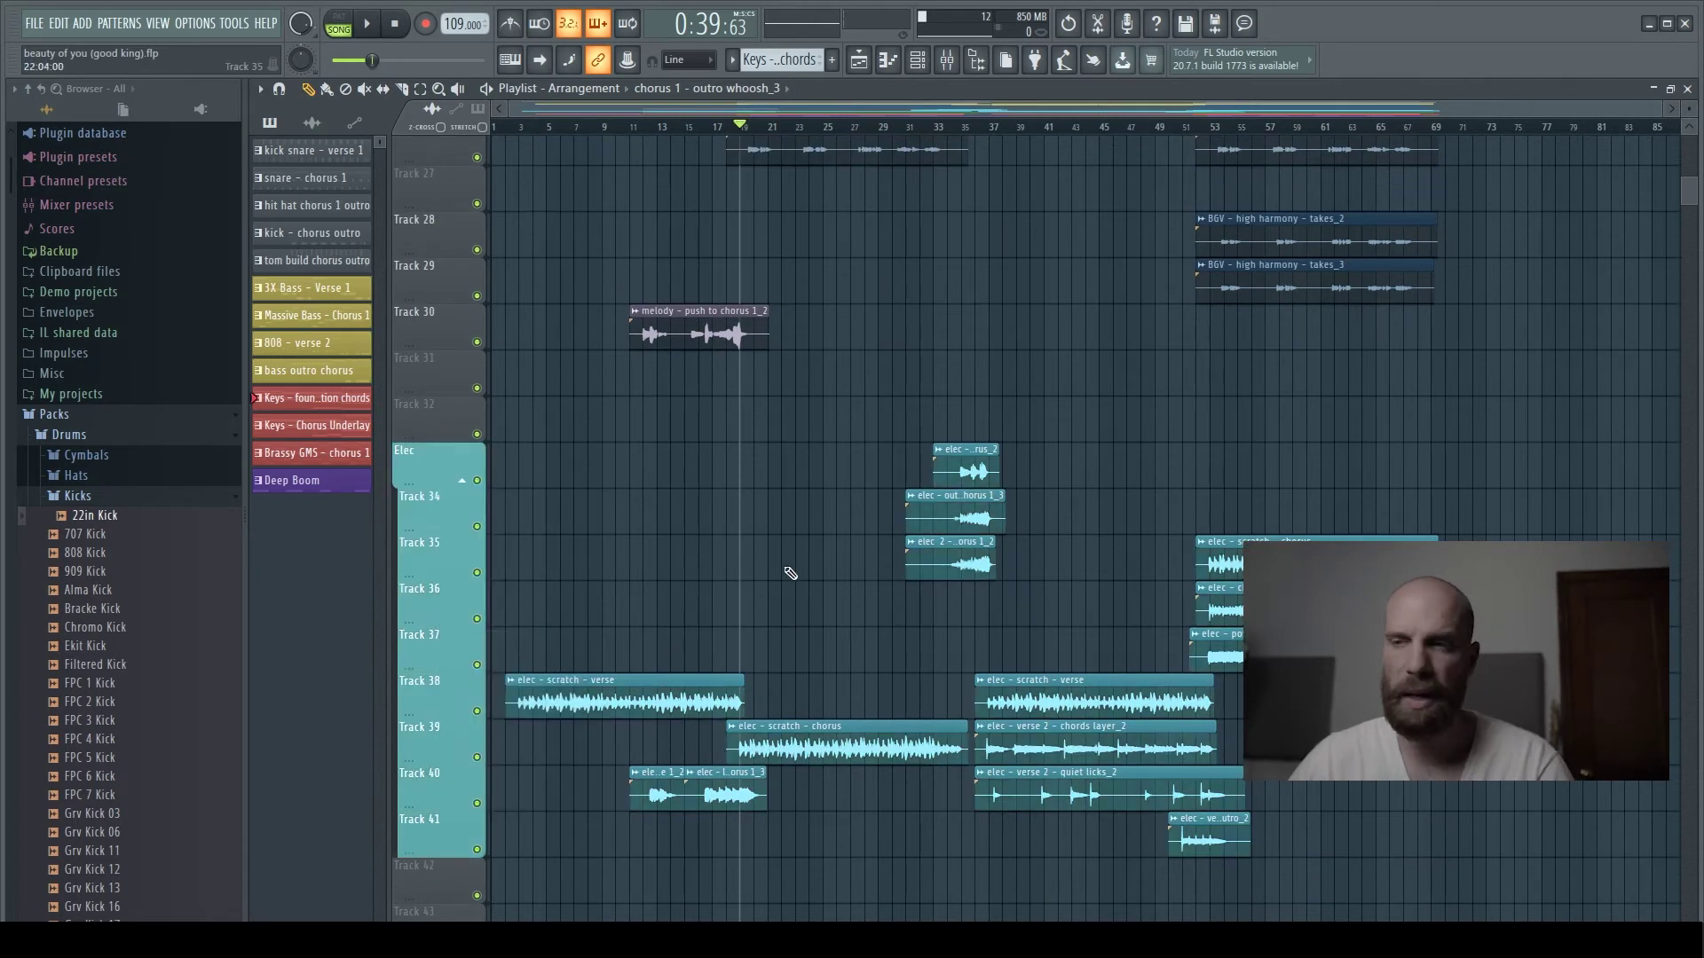
pyautogui.scroll(-4, 790, 577)
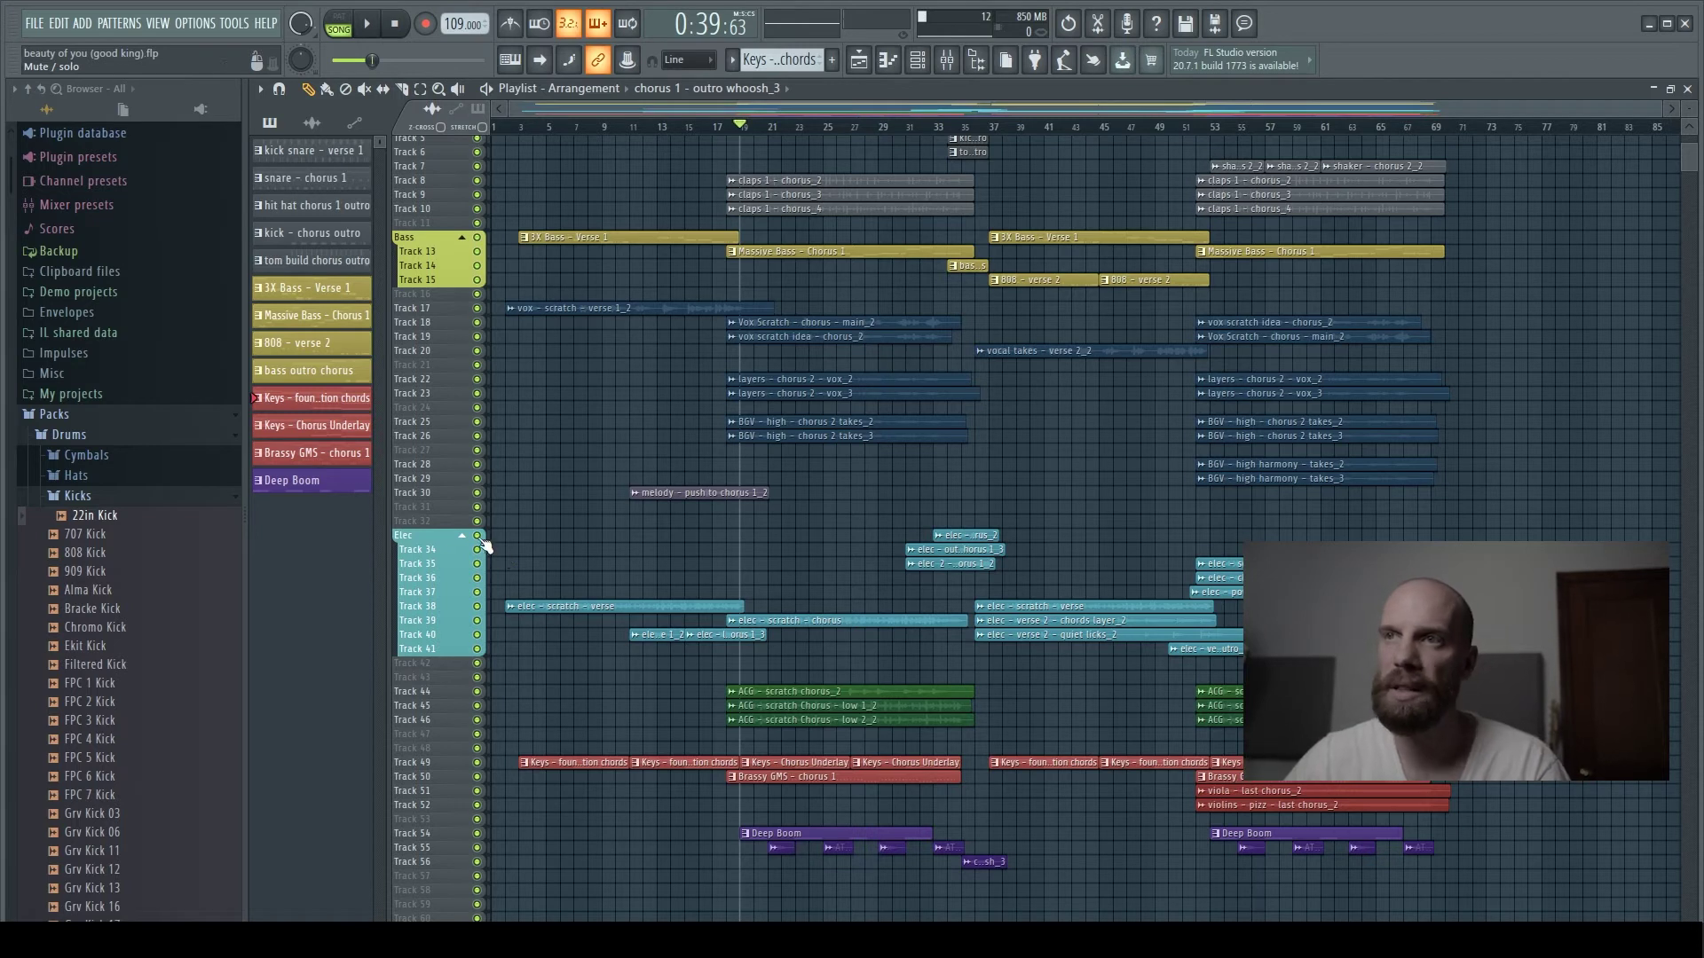
pyautogui.click(477, 536)
pyautogui.click(478, 536)
pyautogui.rightClick(478, 537)
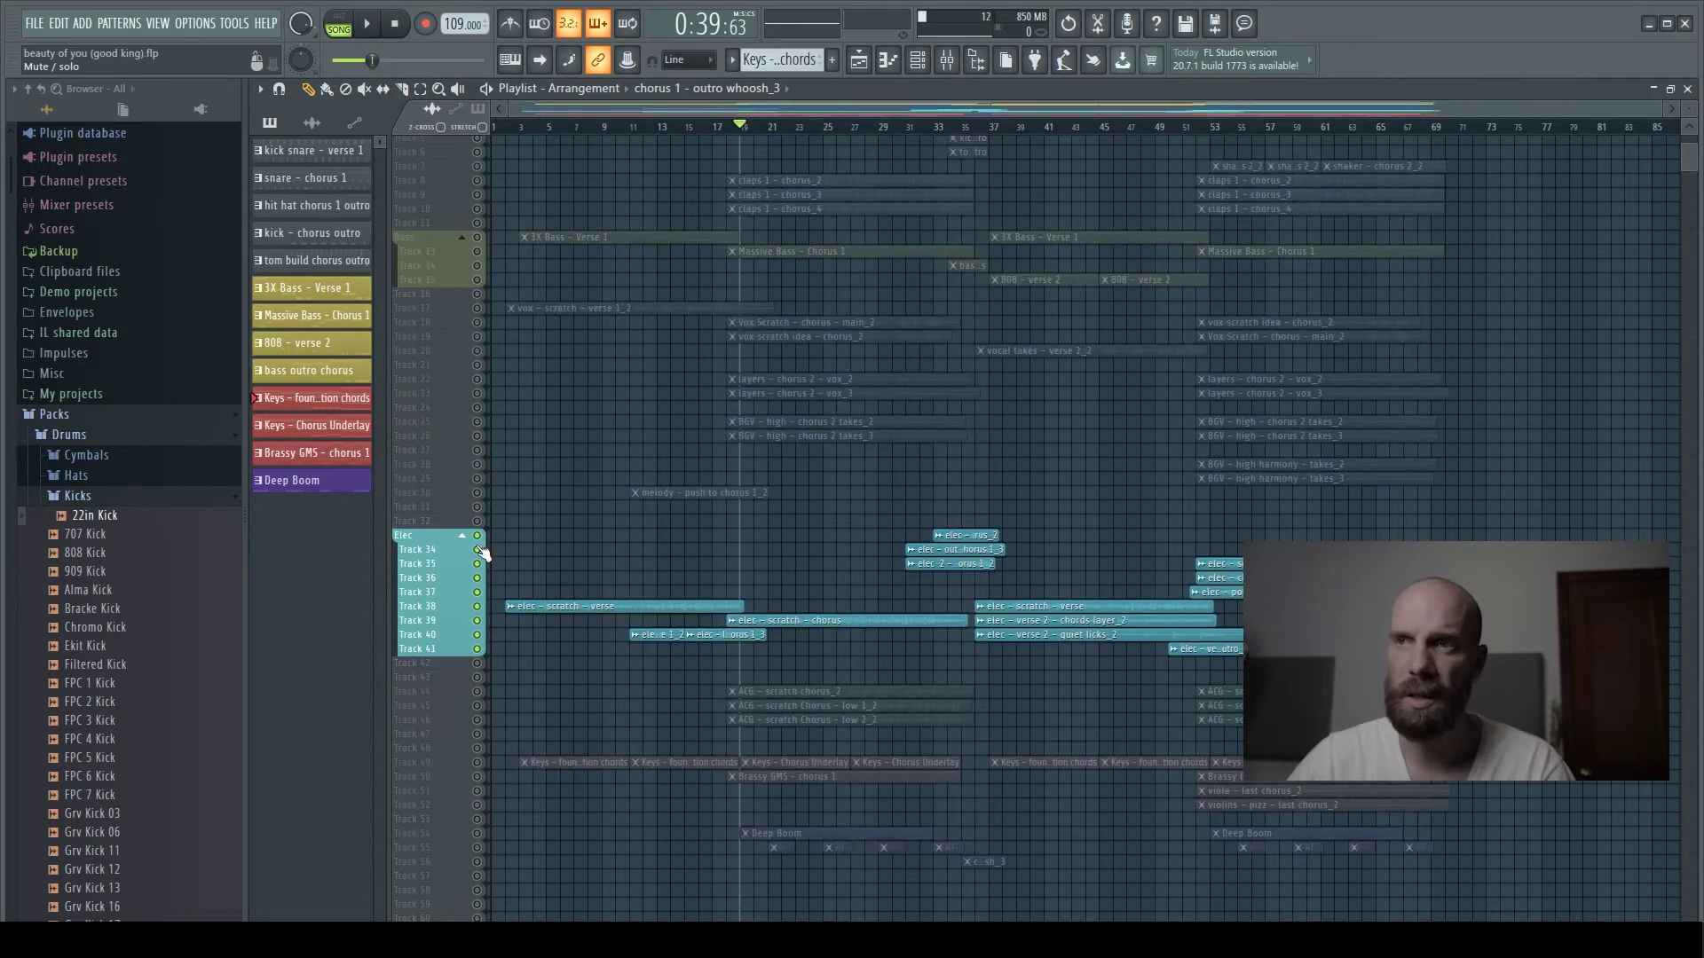
pyautogui.rightClick(478, 537)
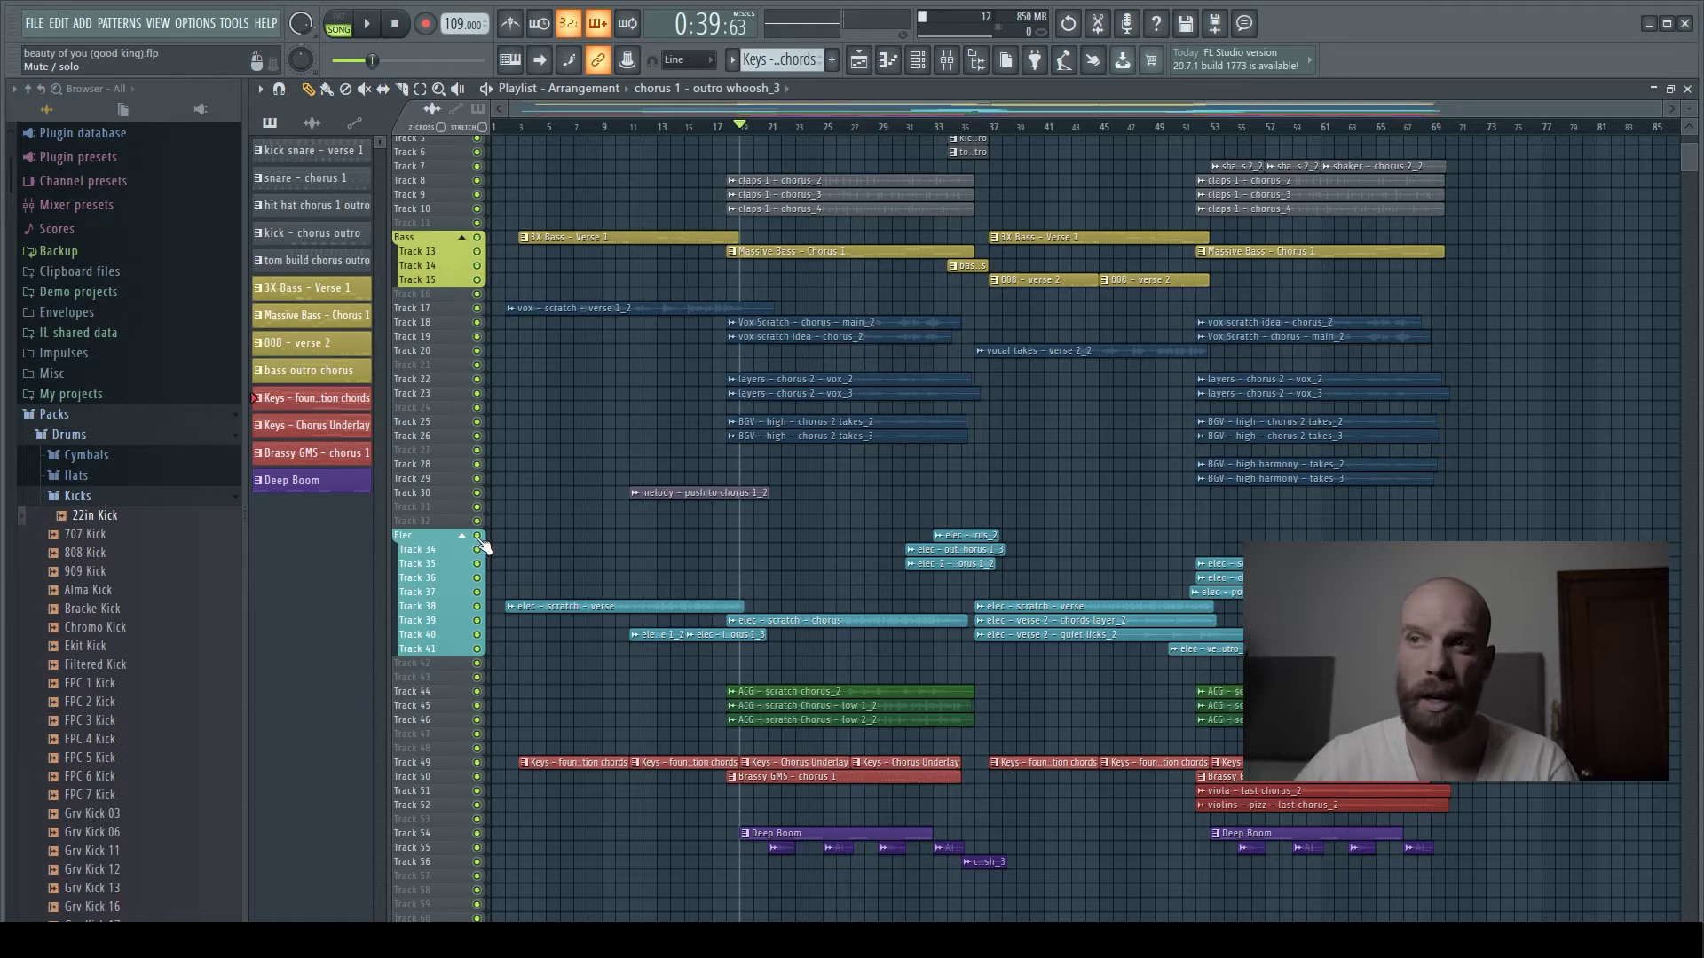
pyautogui.rightClick(478, 538)
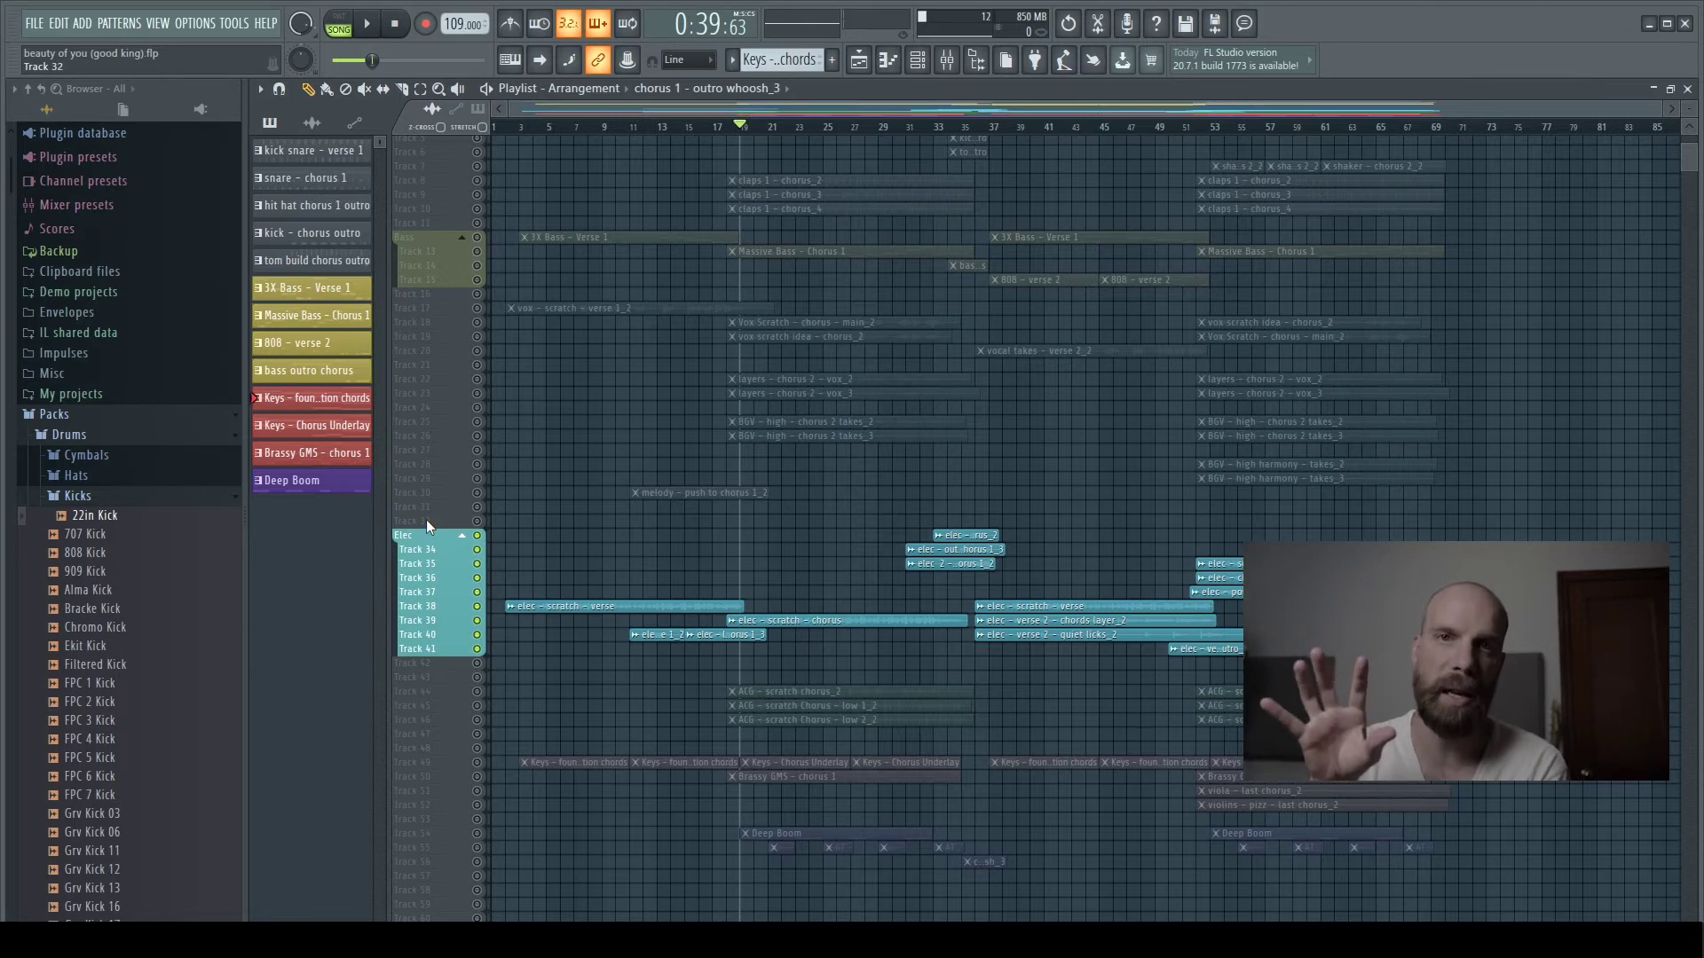
pyautogui.rightClick(477, 536)
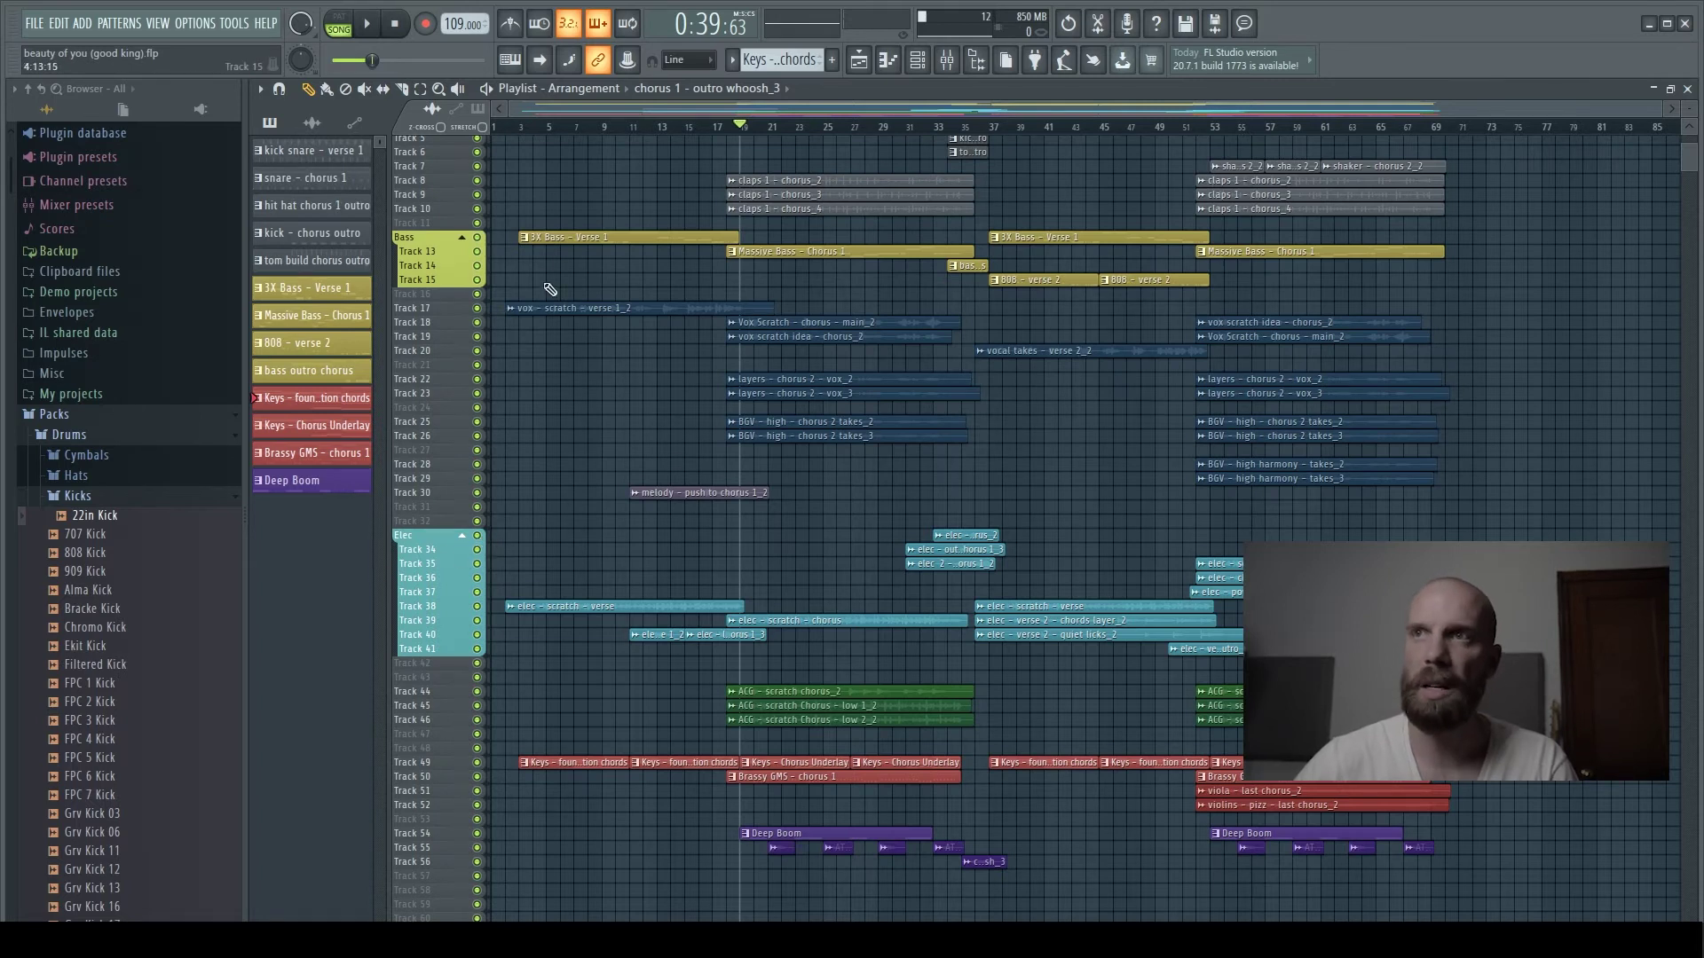
pyautogui.rightClick(478, 238)
pyautogui.rightClick(477, 237)
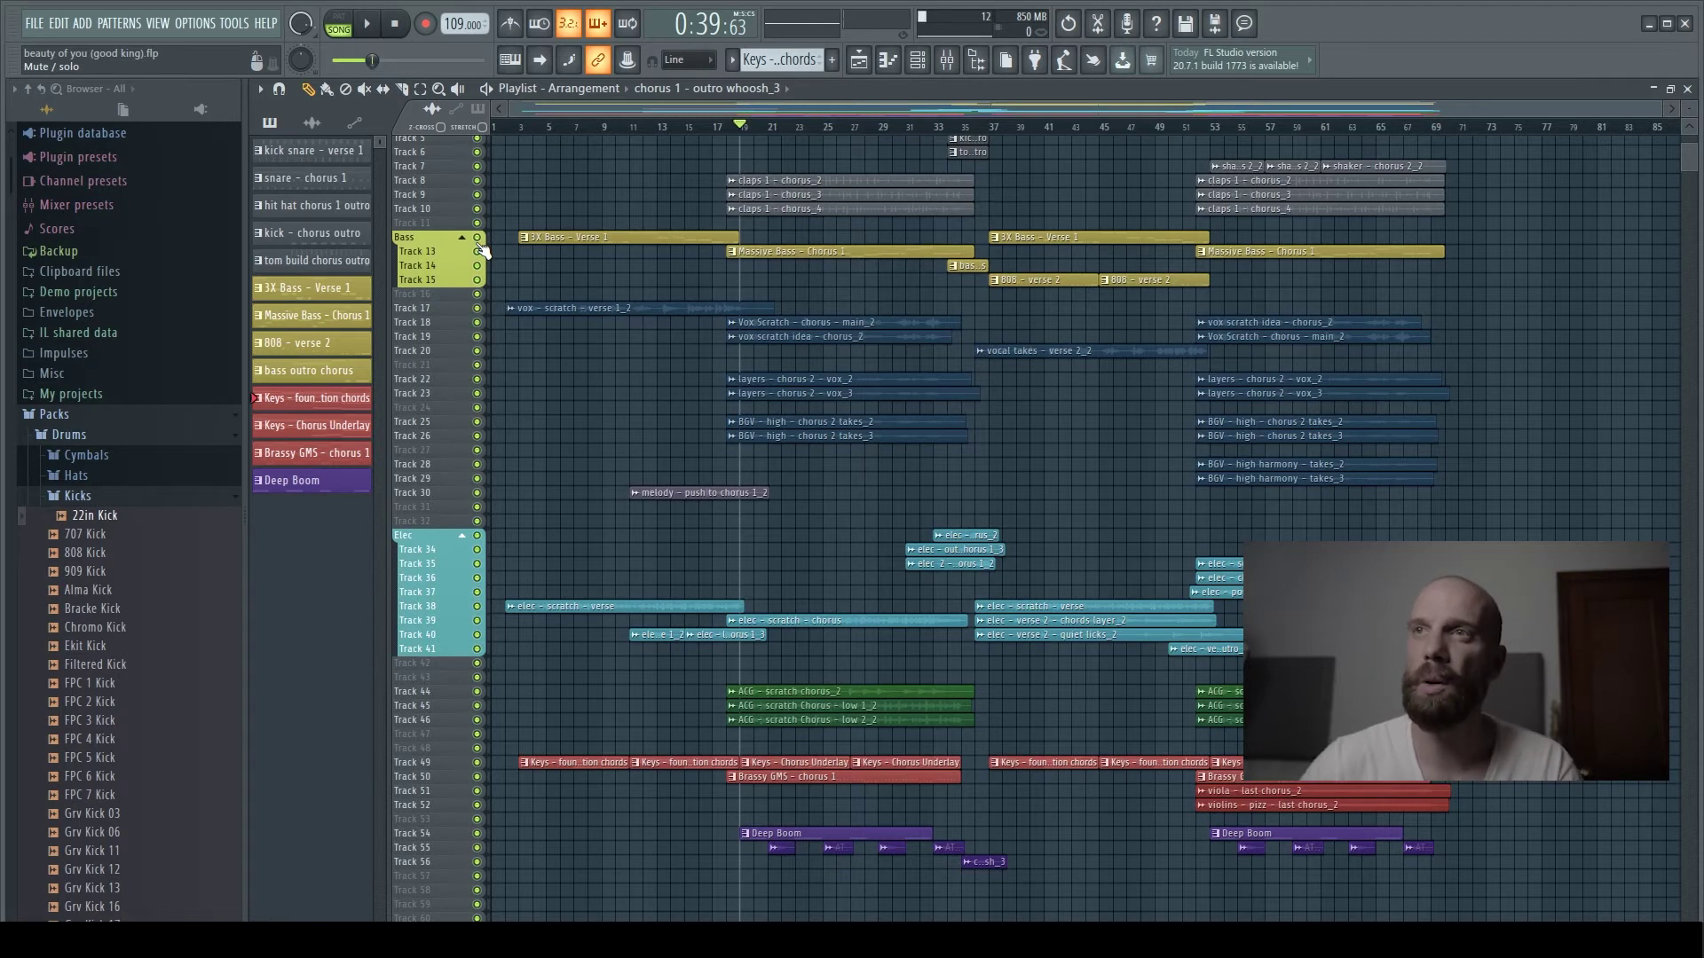
pyautogui.click(477, 238)
pyautogui.click(478, 238)
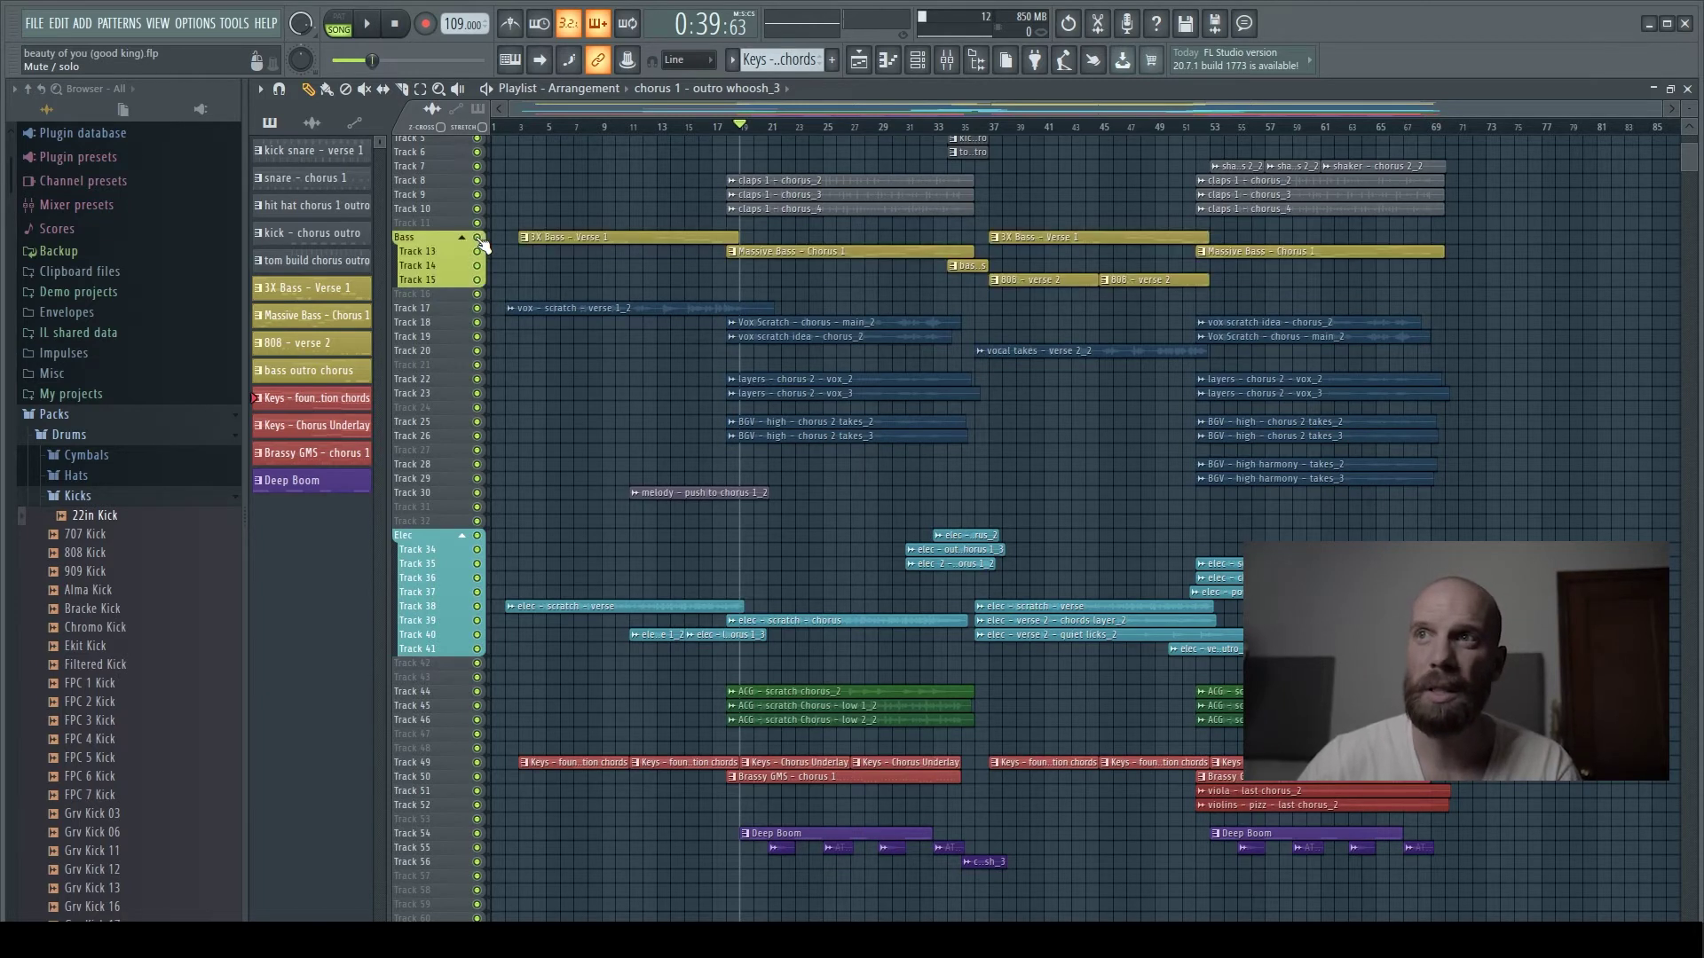
pyautogui.click(477, 238)
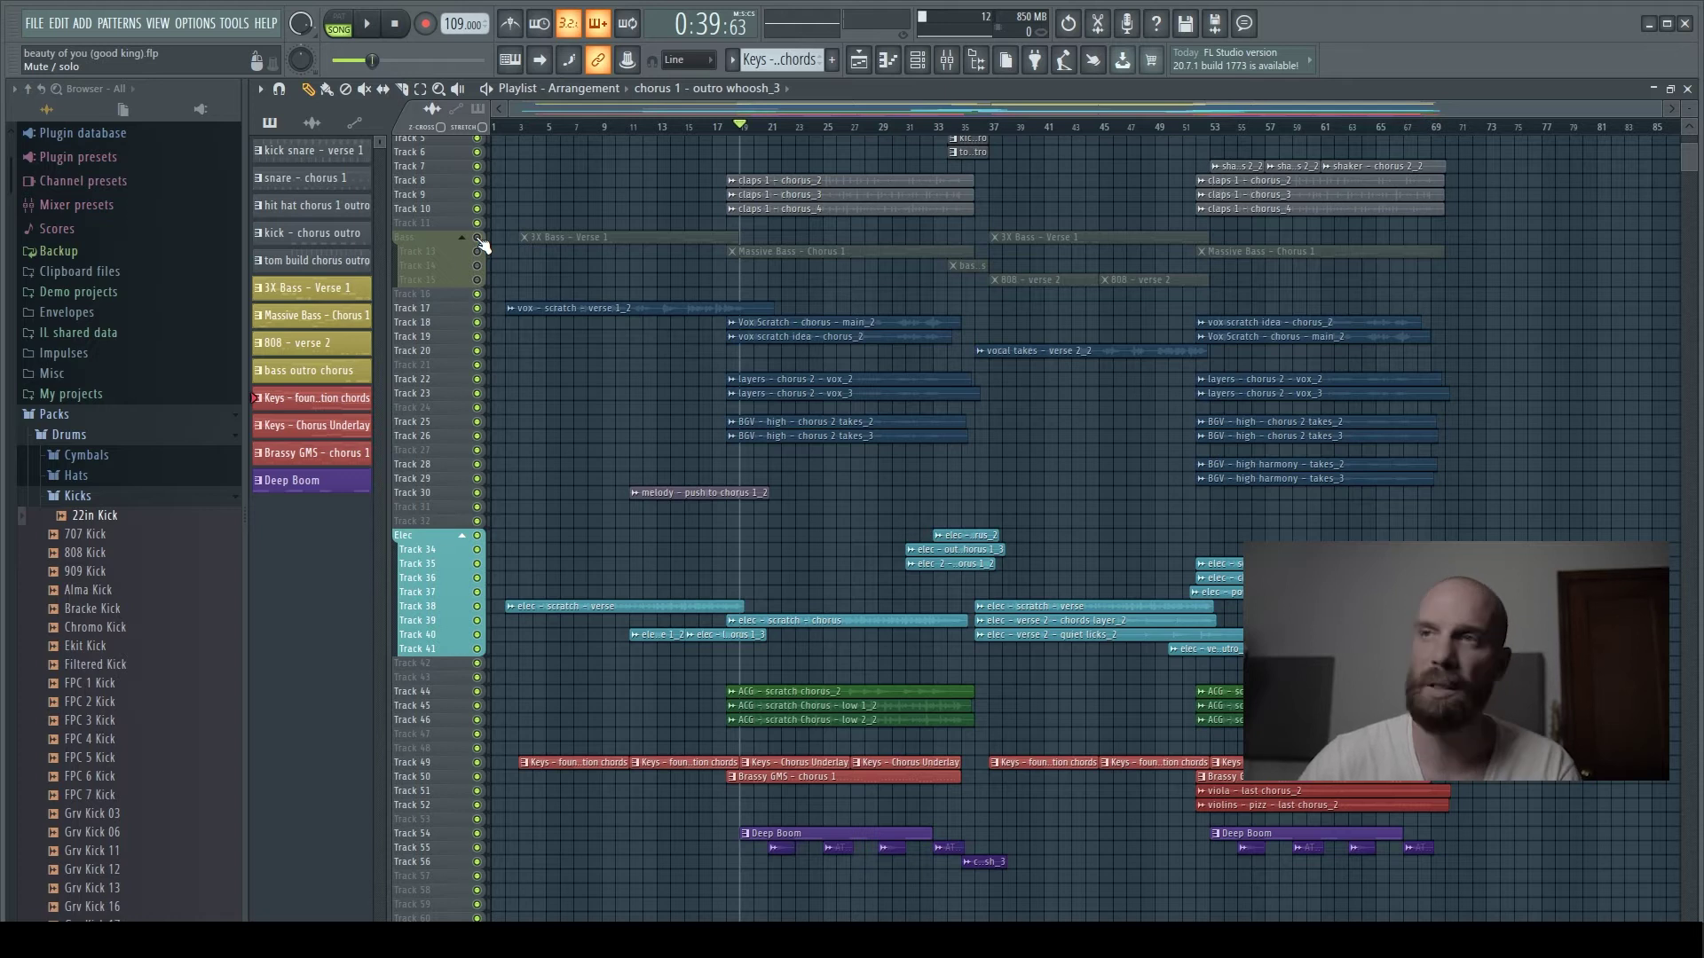
pyautogui.click(478, 238)
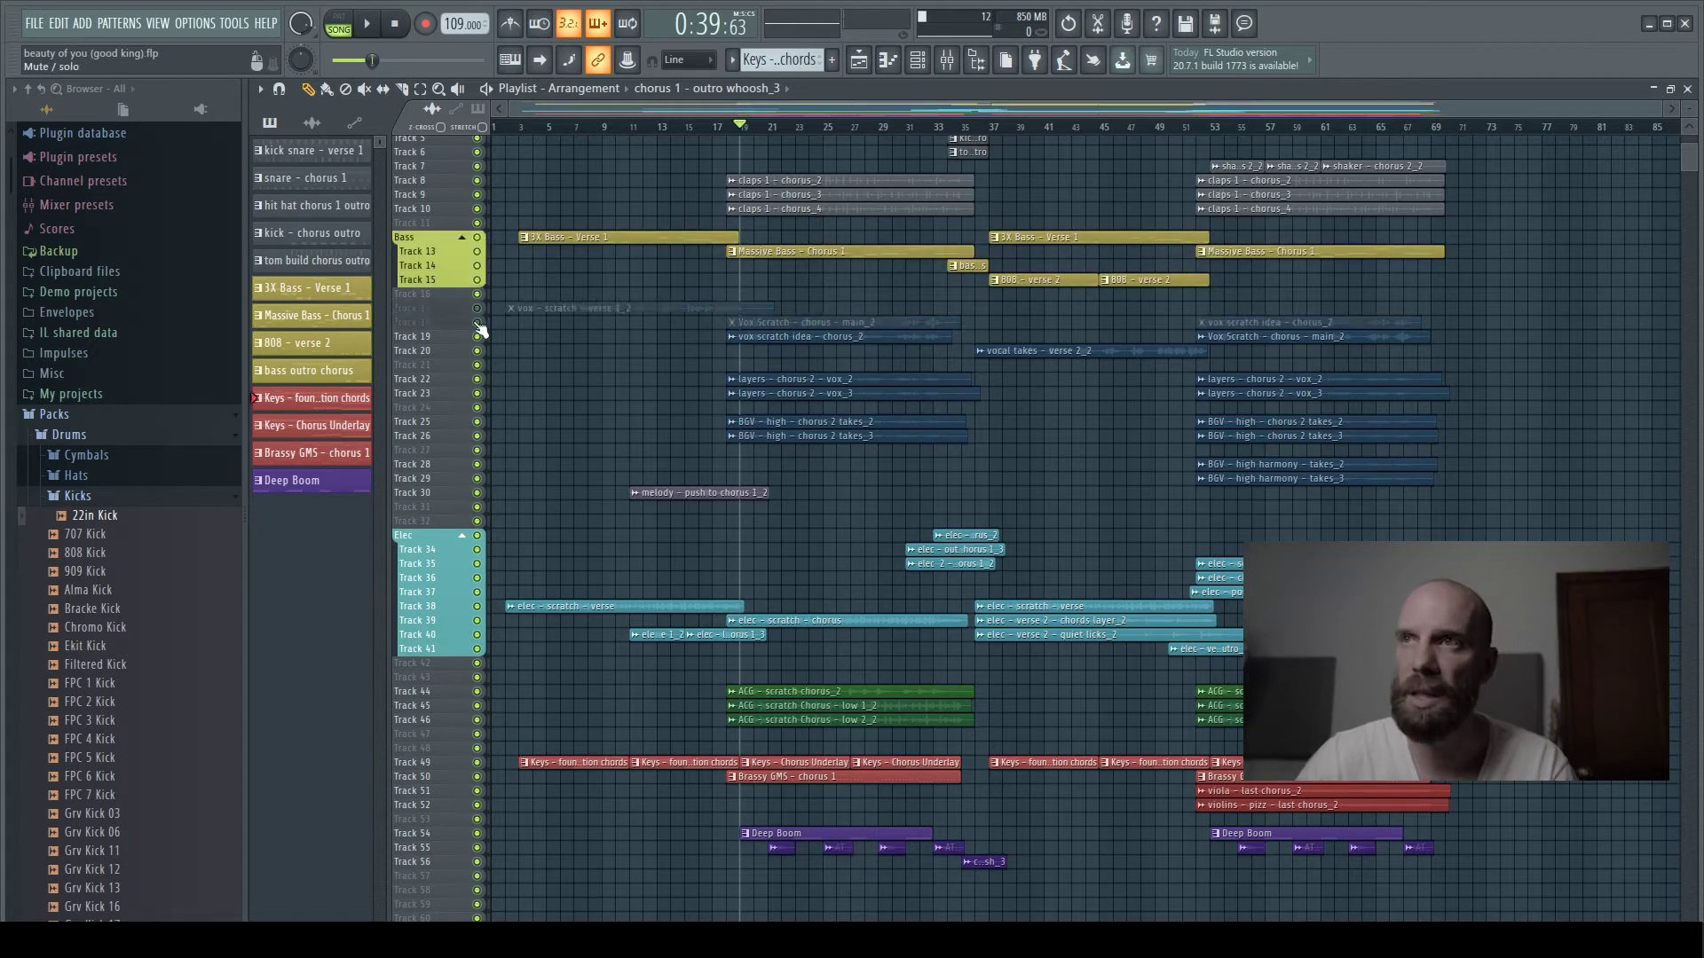
pyautogui.moveTo(477, 337); pyautogui.dragTo(482, 358)
pyautogui.click(477, 336)
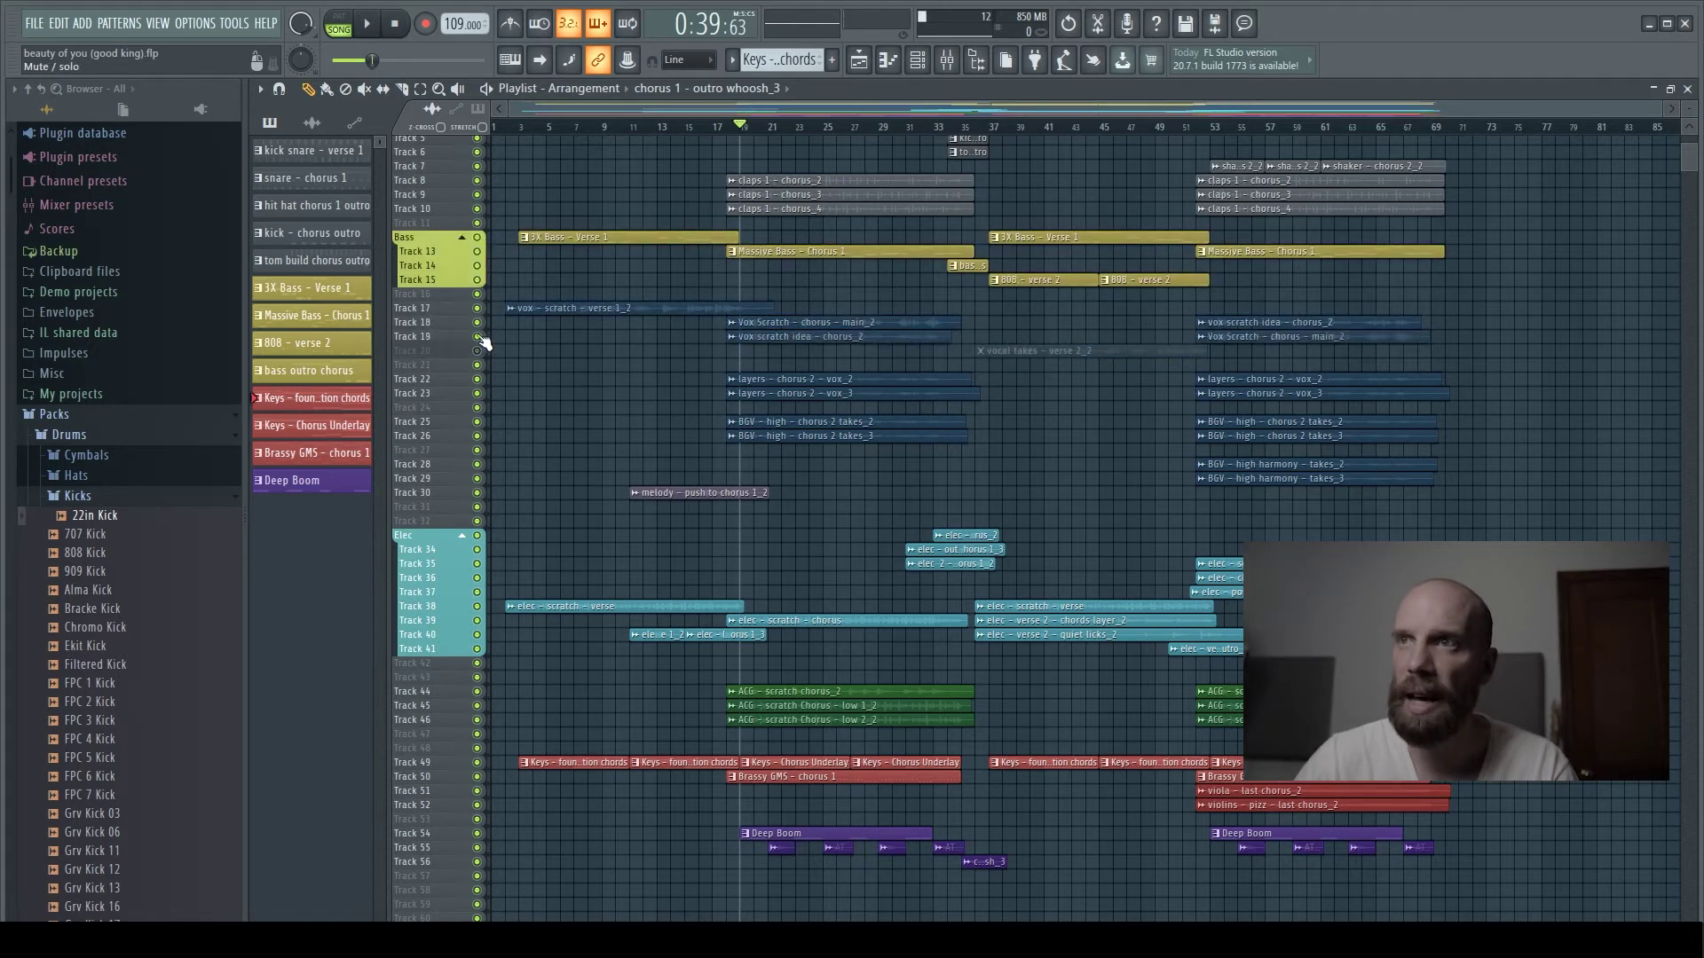
pyautogui.click(477, 351)
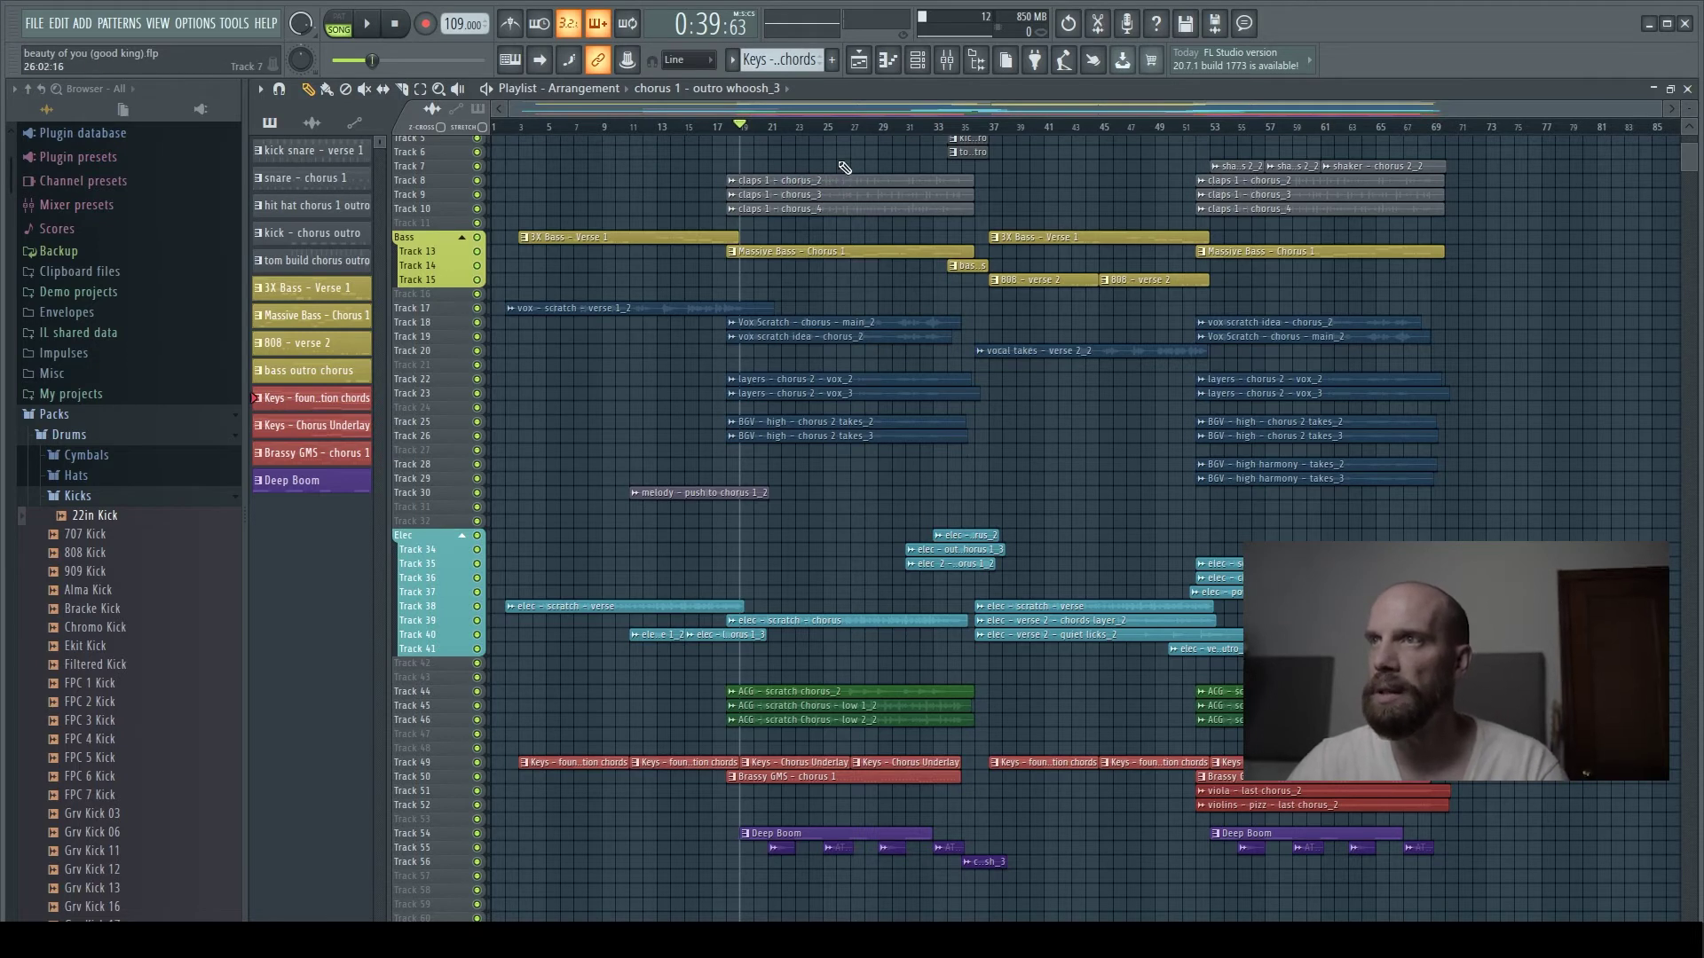
pyautogui.moveTo(839, 163); pyautogui.dragTo(842, 219)
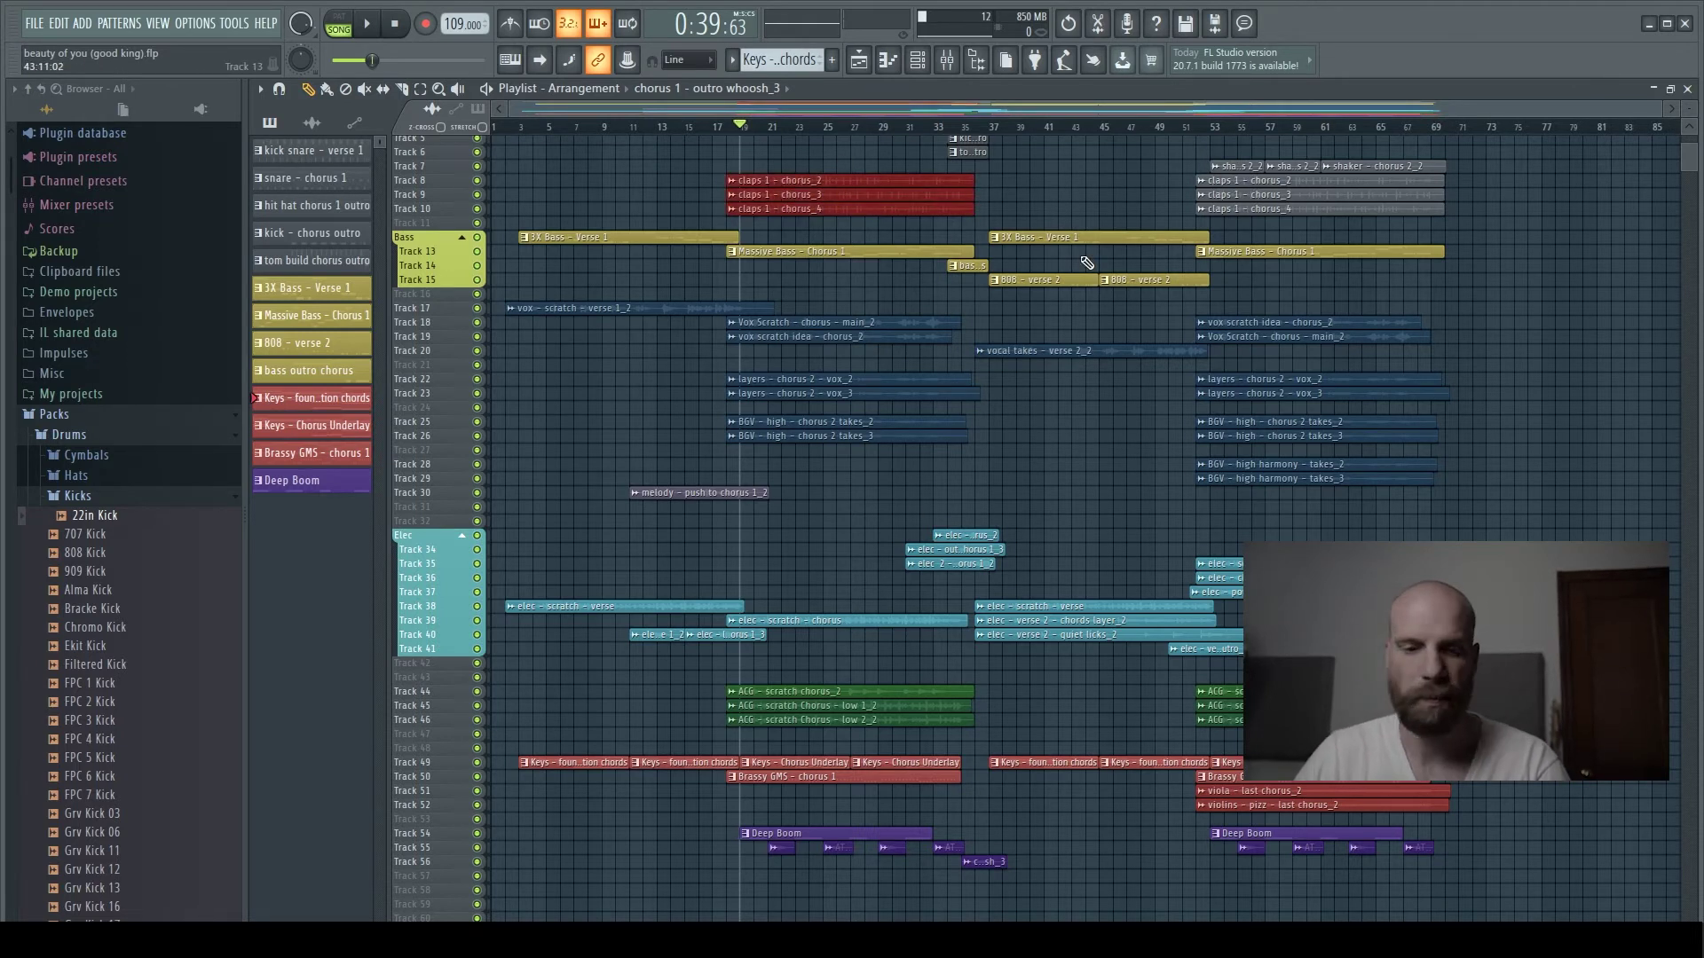
pyautogui.hotkey('shift', 'Down')
pyautogui.hotkey('shift', 'Down')
pyautogui.hotkey('shift', 'Down')
pyautogui.hotkey('shift', 'Down')
pyautogui.hotkey('shift', 'Down')
pyautogui.hotkey('shift', 'Down')
pyautogui.hotkey('shift', 'Down')
pyautogui.hotkey('shift', 'Down')
pyautogui.hotkey('shift', 'Down')
pyautogui.hotkey('shift', 'Down')
pyautogui.hotkey('shift', 'Down')
pyautogui.hotkey('shift', 'Down')
pyautogui.hotkey('shift', 'Down')
pyautogui.hotkey('shift', 'Down')
pyautogui.hotkey('shift', 'Down')
pyautogui.hotkey('shift', 'Down')
pyautogui.hotkey('shift', 'Down')
pyautogui.hotkey('shift', 'Down')
pyautogui.hotkey('shift', 'Down')
pyautogui.hotkey('shift', 'Down')
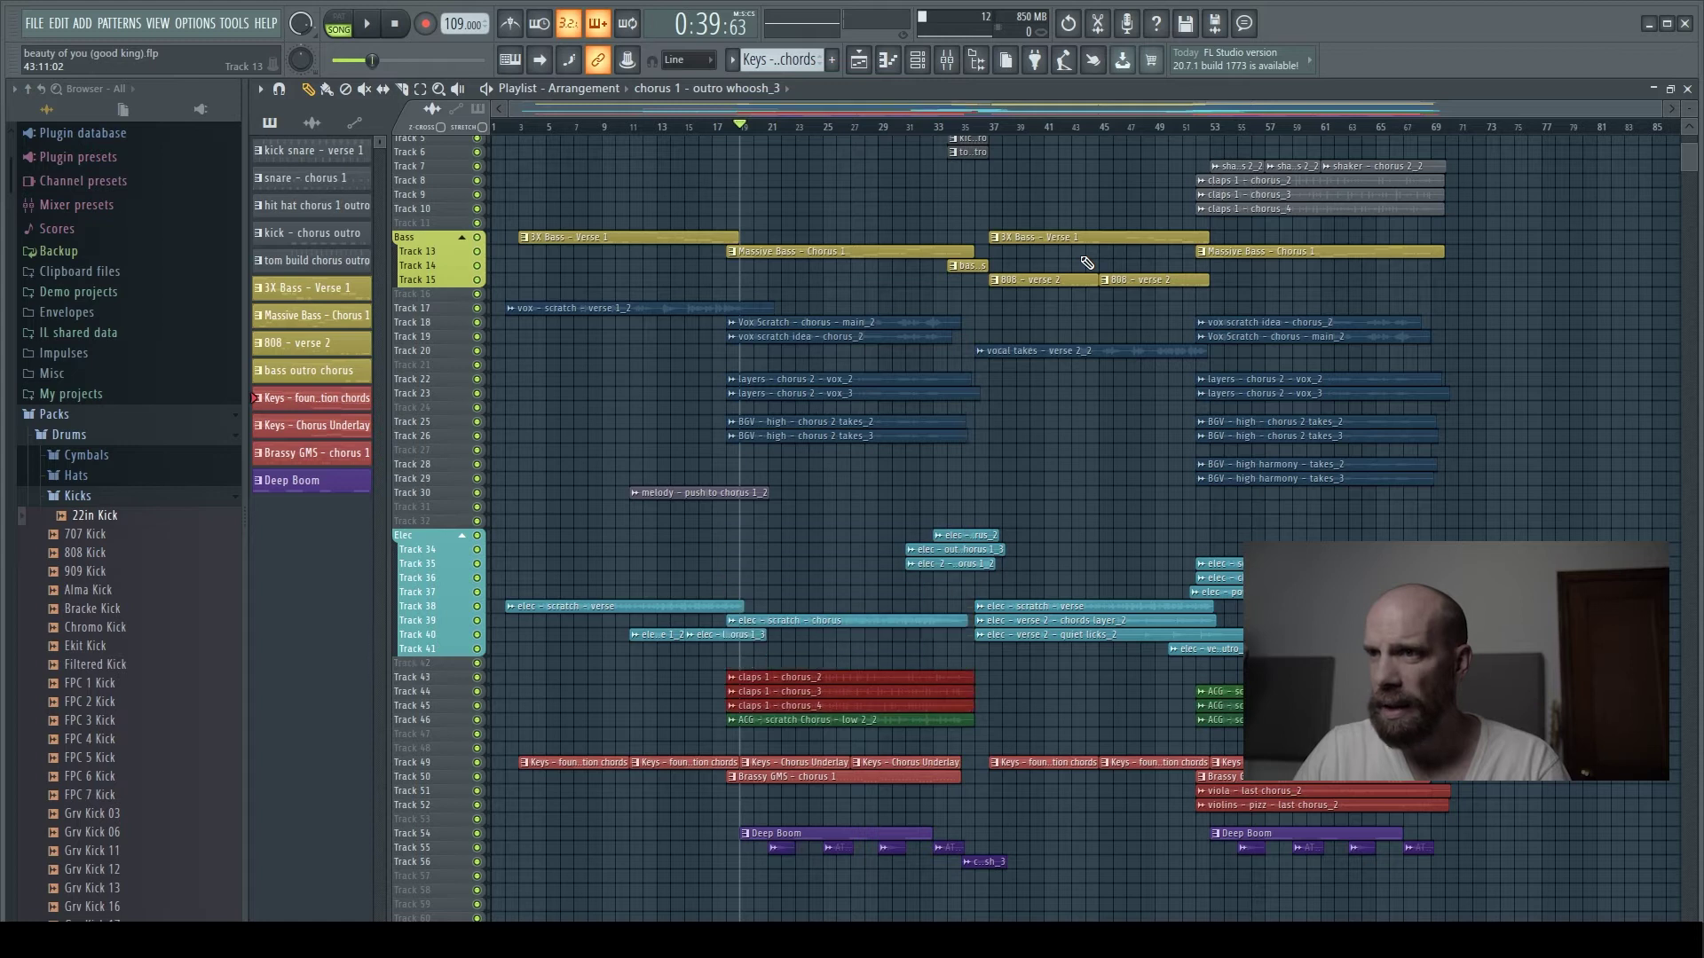
pyautogui.hotkey('shift', 'Down')
pyautogui.hotkey('shift', 'Down')
pyautogui.hotkey('shift', 'Down')
pyautogui.hotkey('shift', 'Down')
pyautogui.hotkey('shift', 'Down')
pyautogui.hotkey('shift', 'Down')
pyautogui.hotkey('shift', 'Down')
pyautogui.hotkey('shift', 'Down')
pyautogui.hotkey('shift', 'Down')
pyautogui.hotkey('shift', 'Down')
pyautogui.hotkey('shift', 'Down')
pyautogui.hotkey('shift', 'Down')
pyautogui.hotkey('shift', 'Down')
pyautogui.hotkey('shift', 'Down')
pyautogui.hotkey('shift', 'Down')
pyautogui.hotkey('shift', 'Down')
pyautogui.hotkey('shift', 'Down')
pyautogui.scroll(-2, 1072, 520)
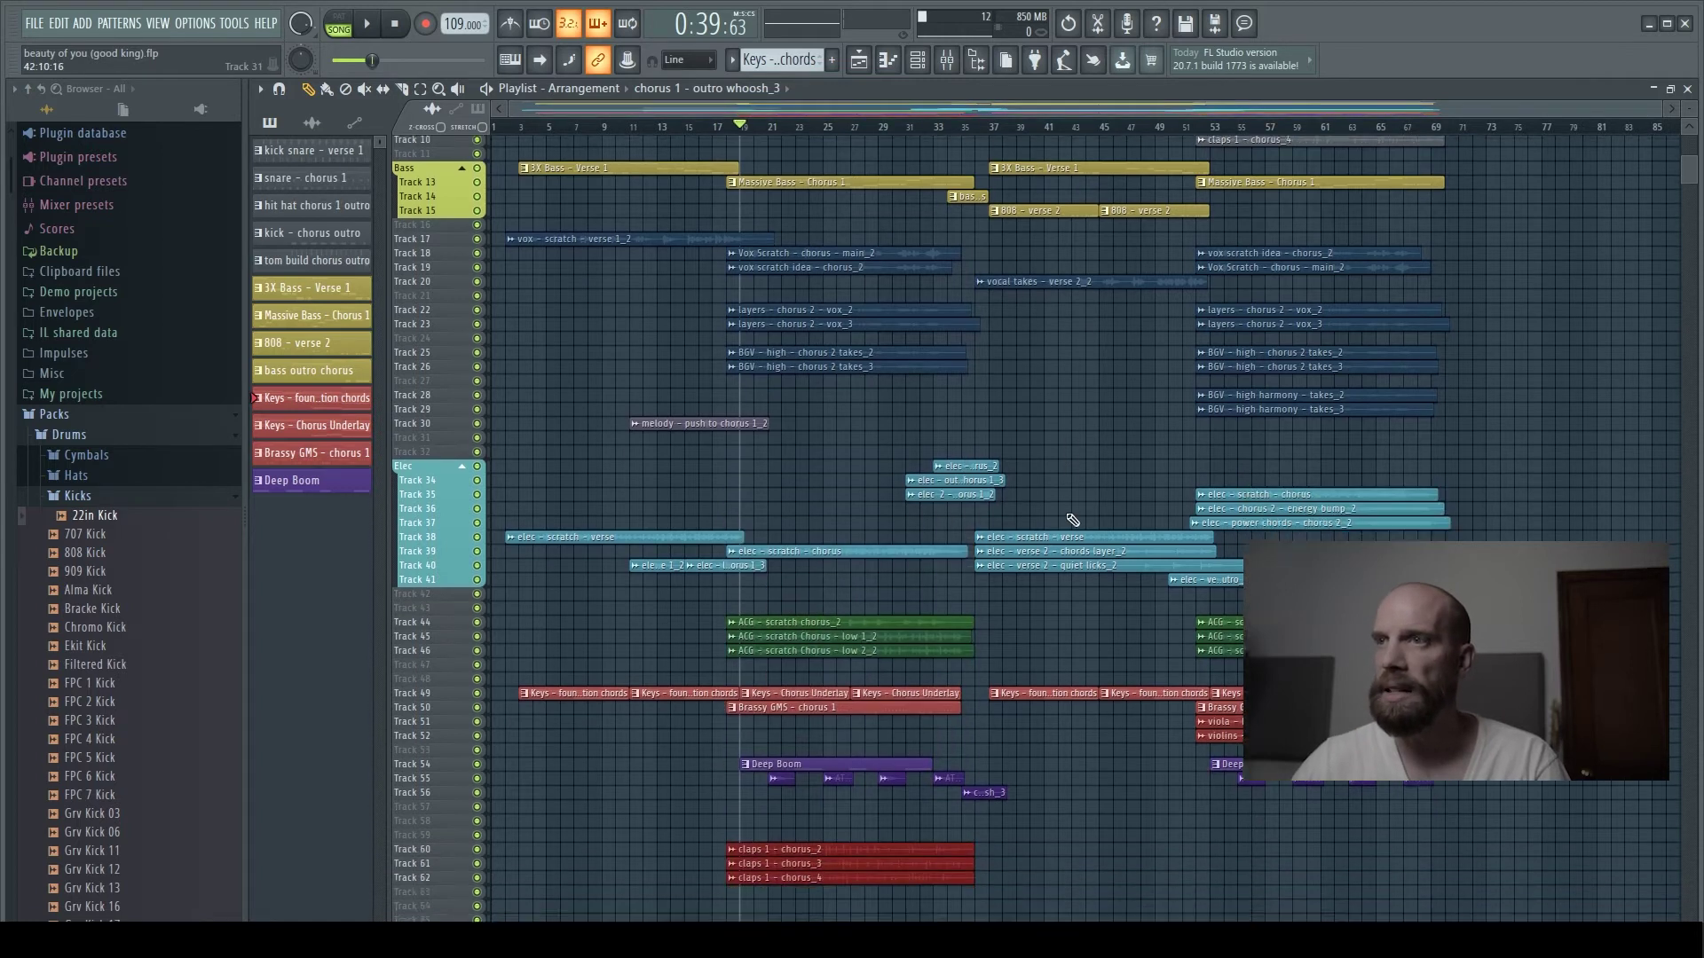
pyautogui.scroll(-3, 1072, 520)
pyautogui.scroll(6, 786, 444)
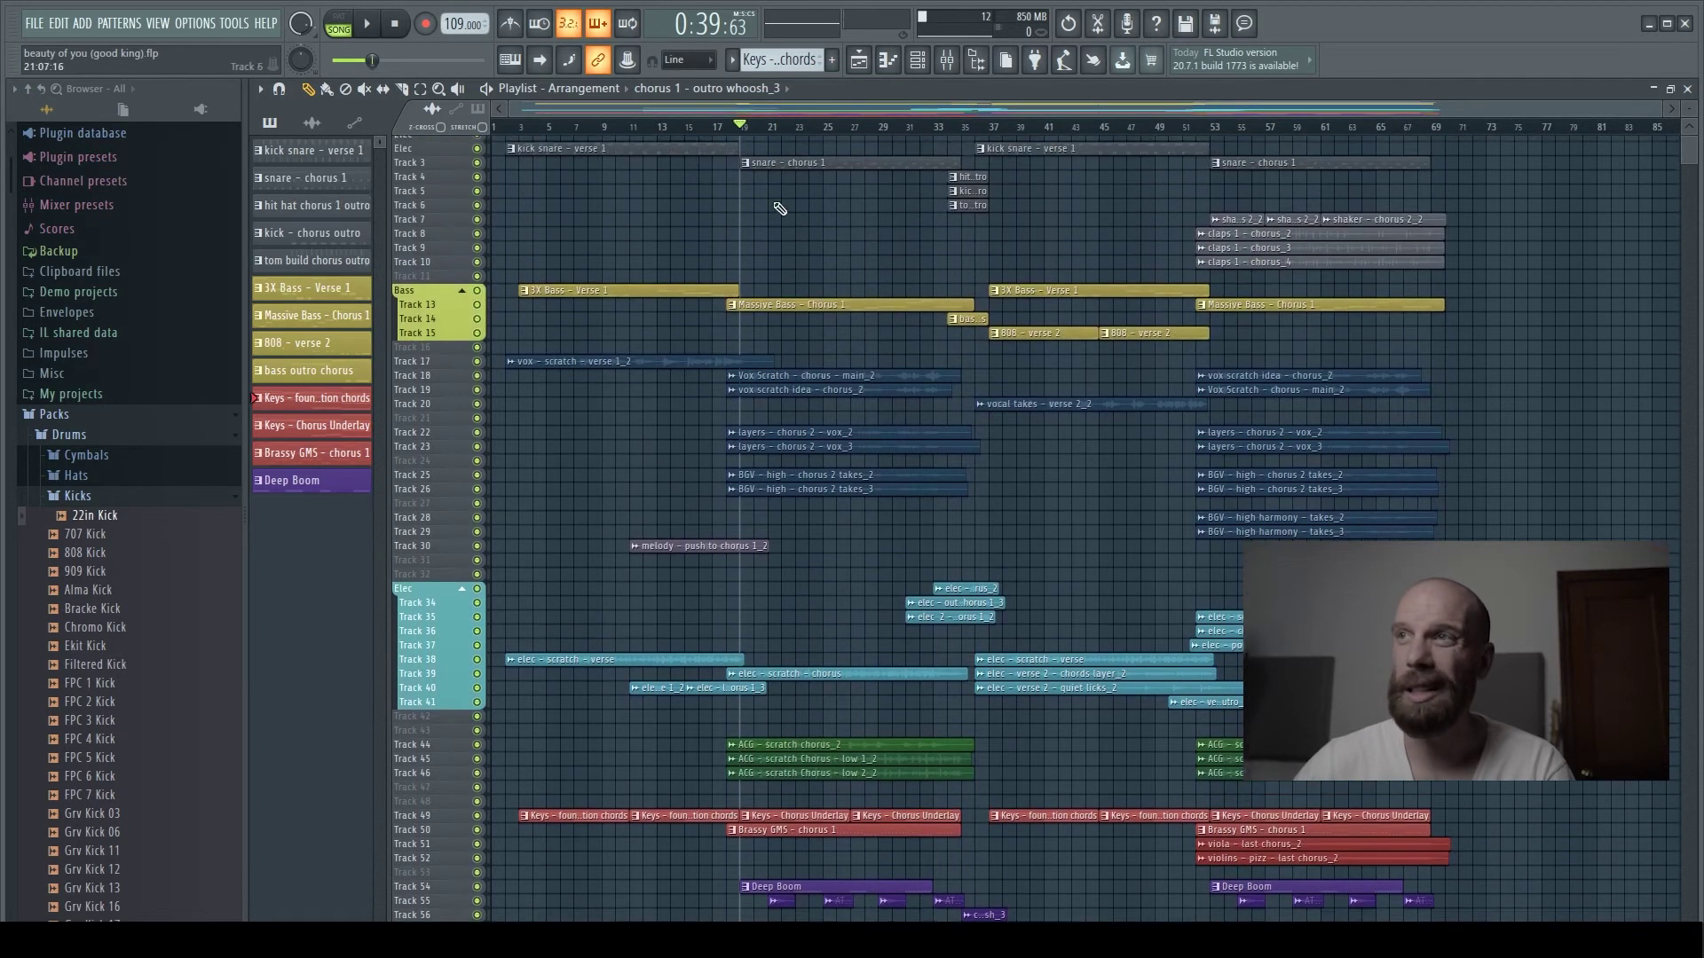
pyautogui.scroll(1, 780, 208)
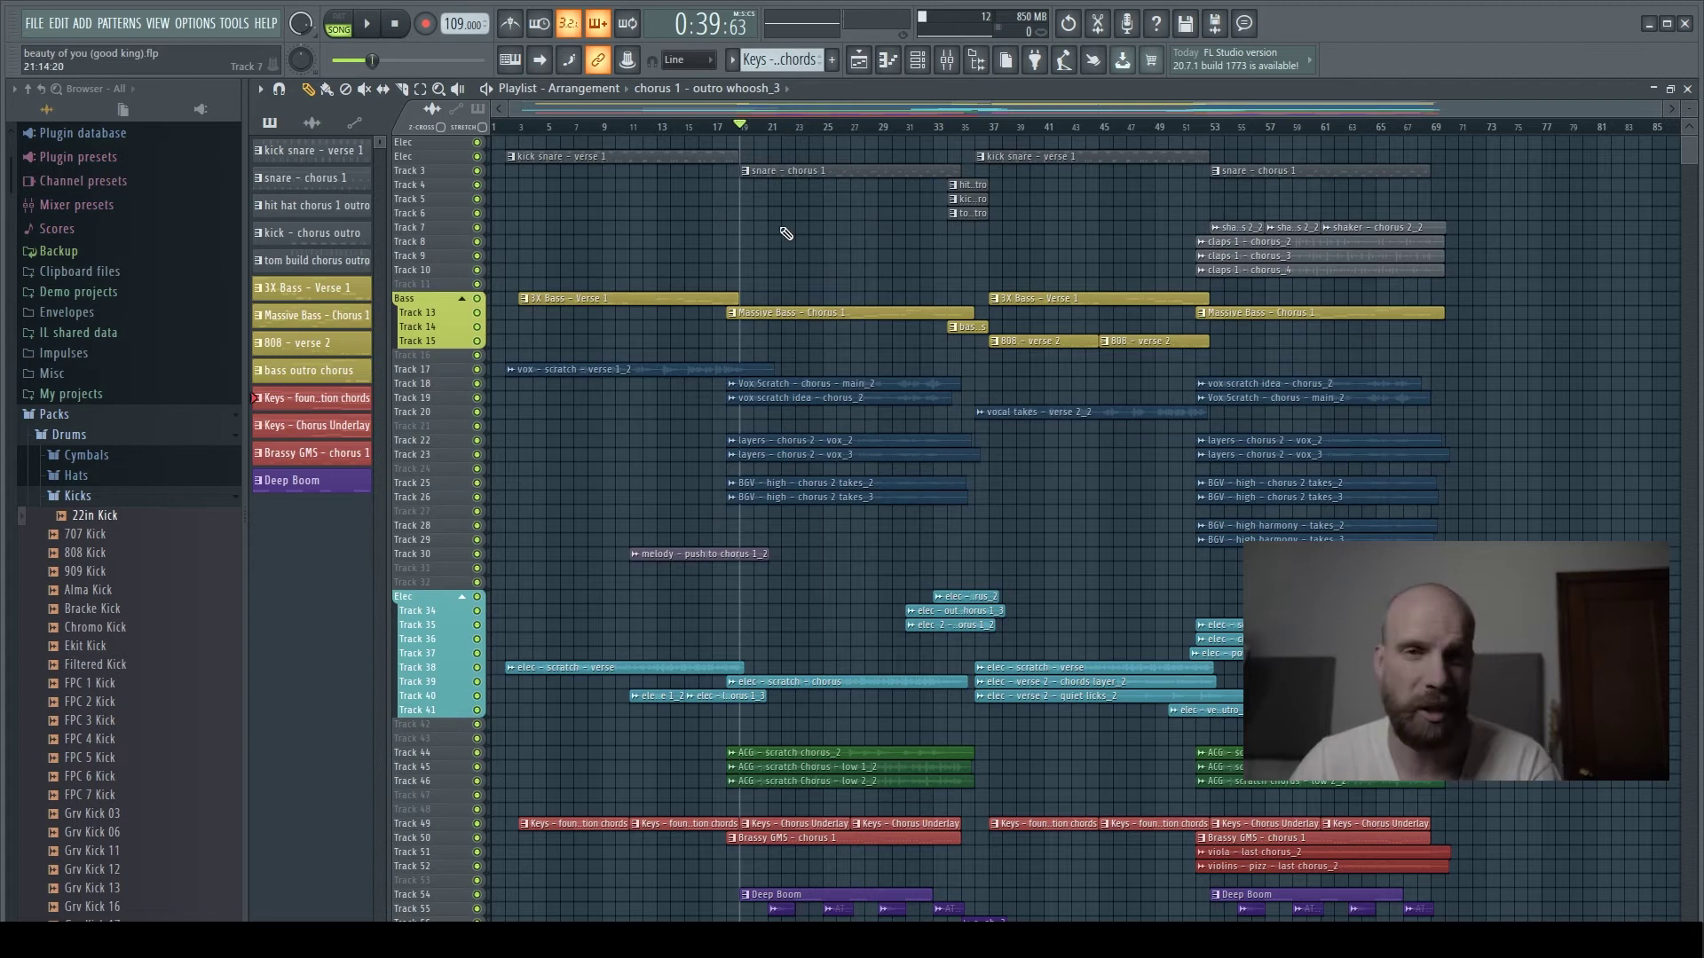
# Step: Insert empty tracks at Track 7
pyautogui.rightClick(426, 230)
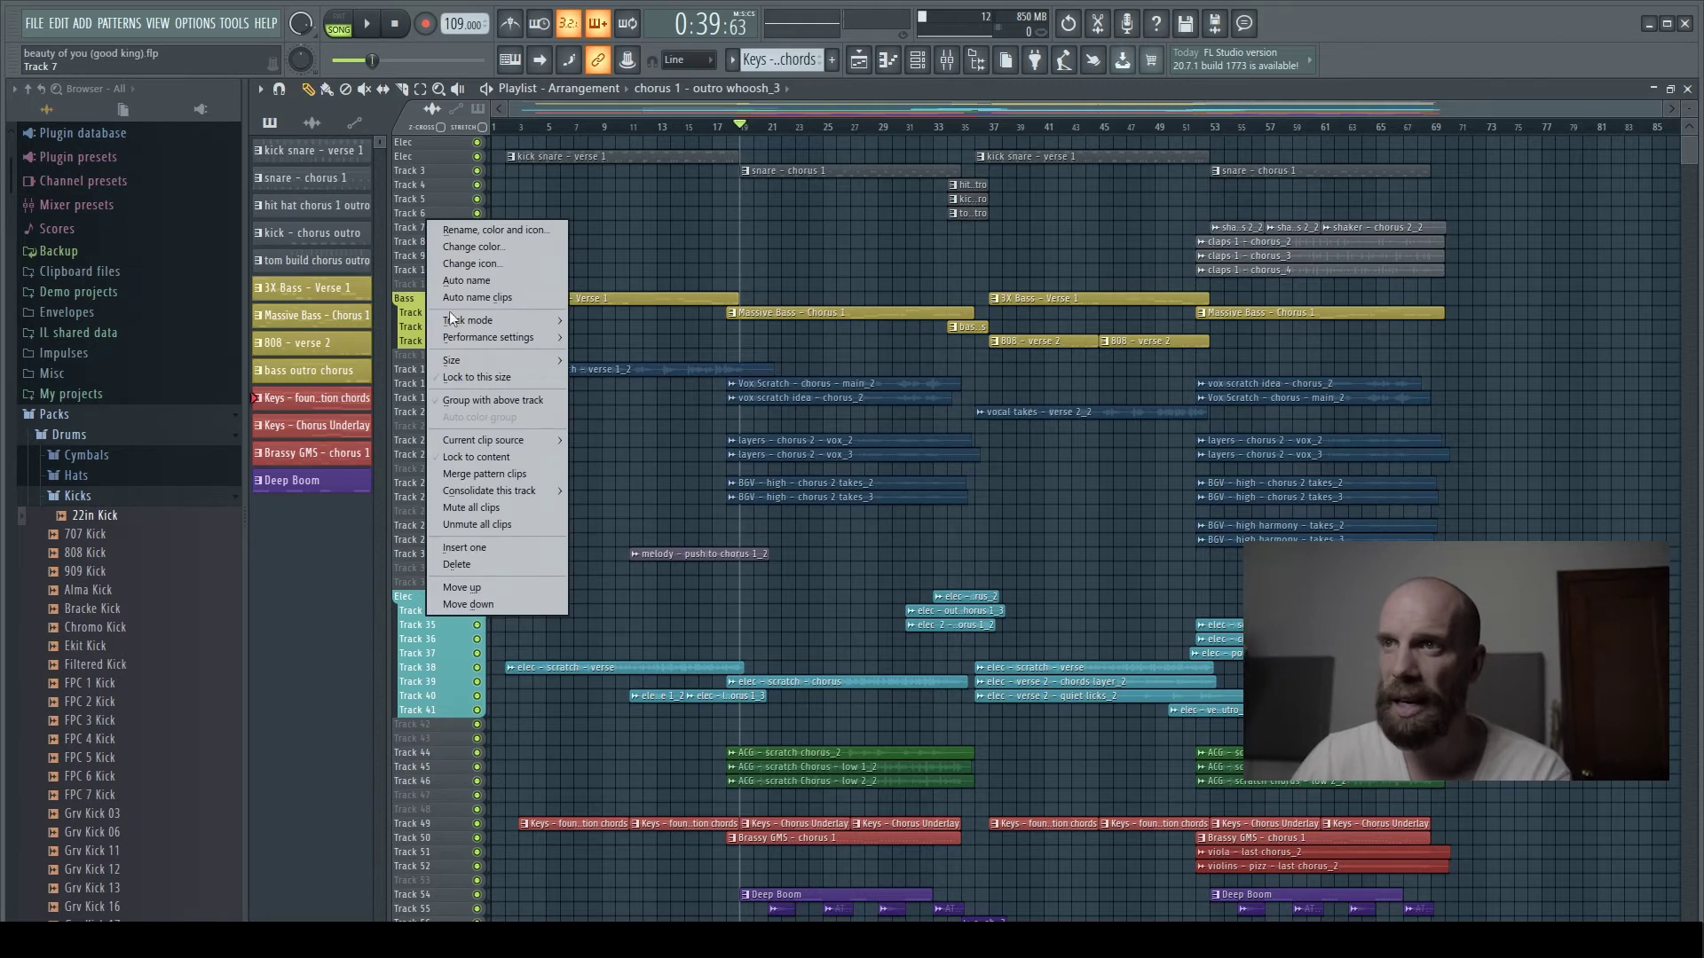
pyautogui.click(469, 546)
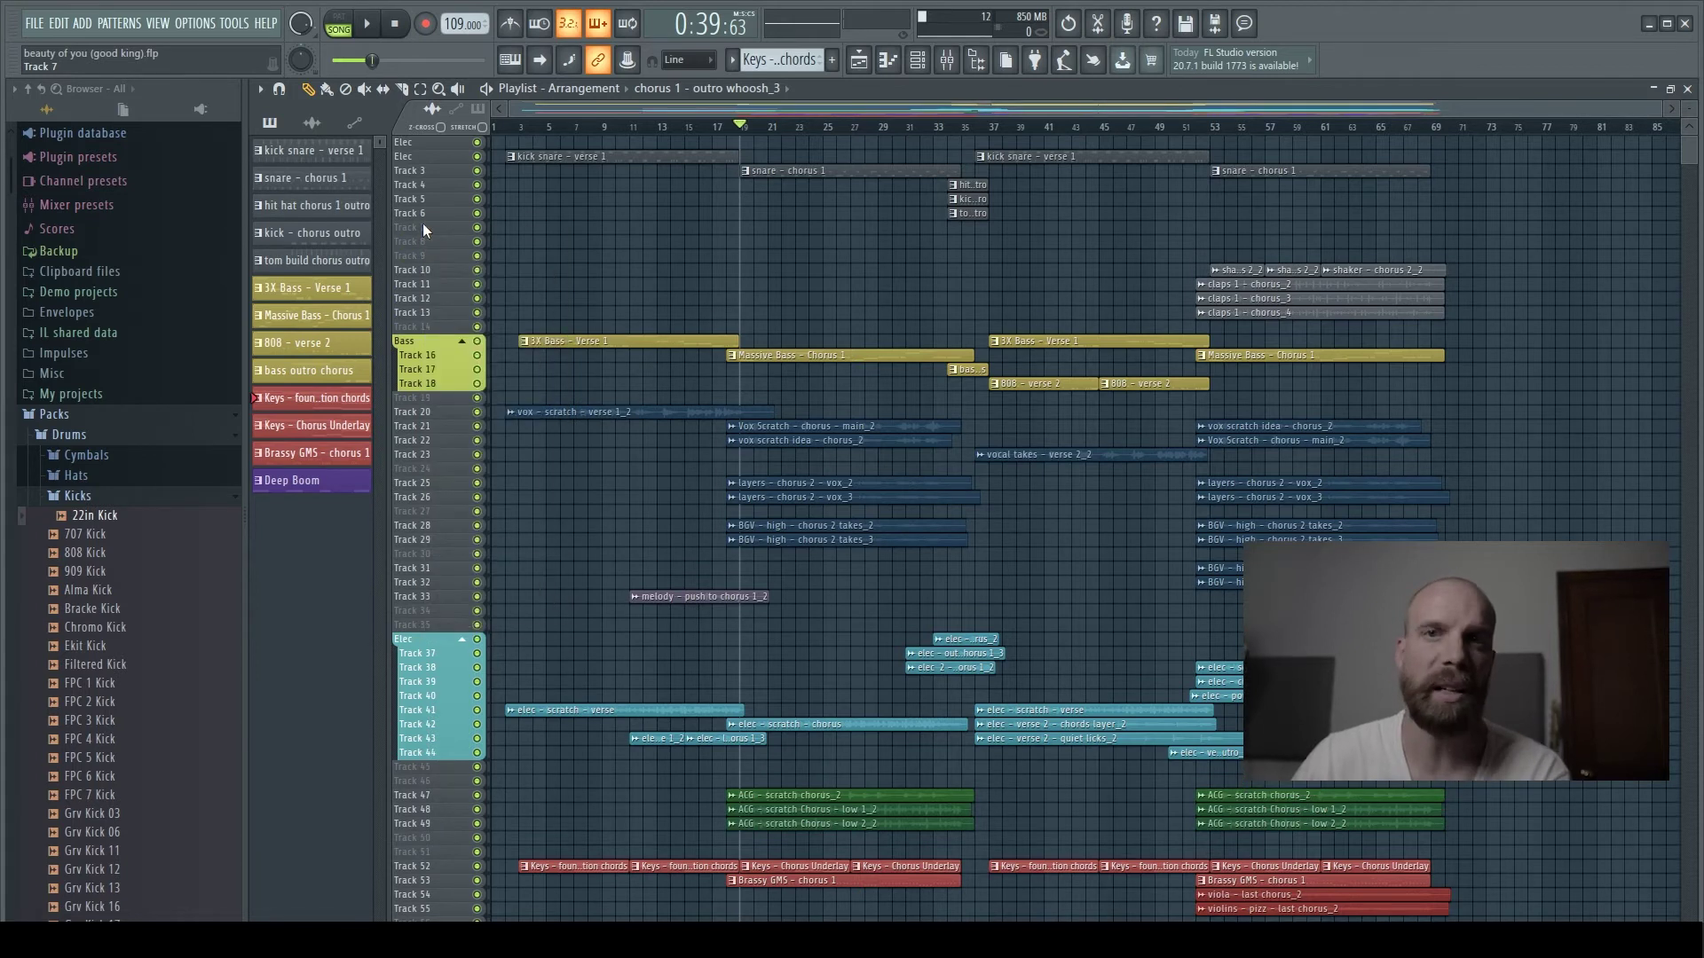
pyautogui.scroll(-6, 785, 440)
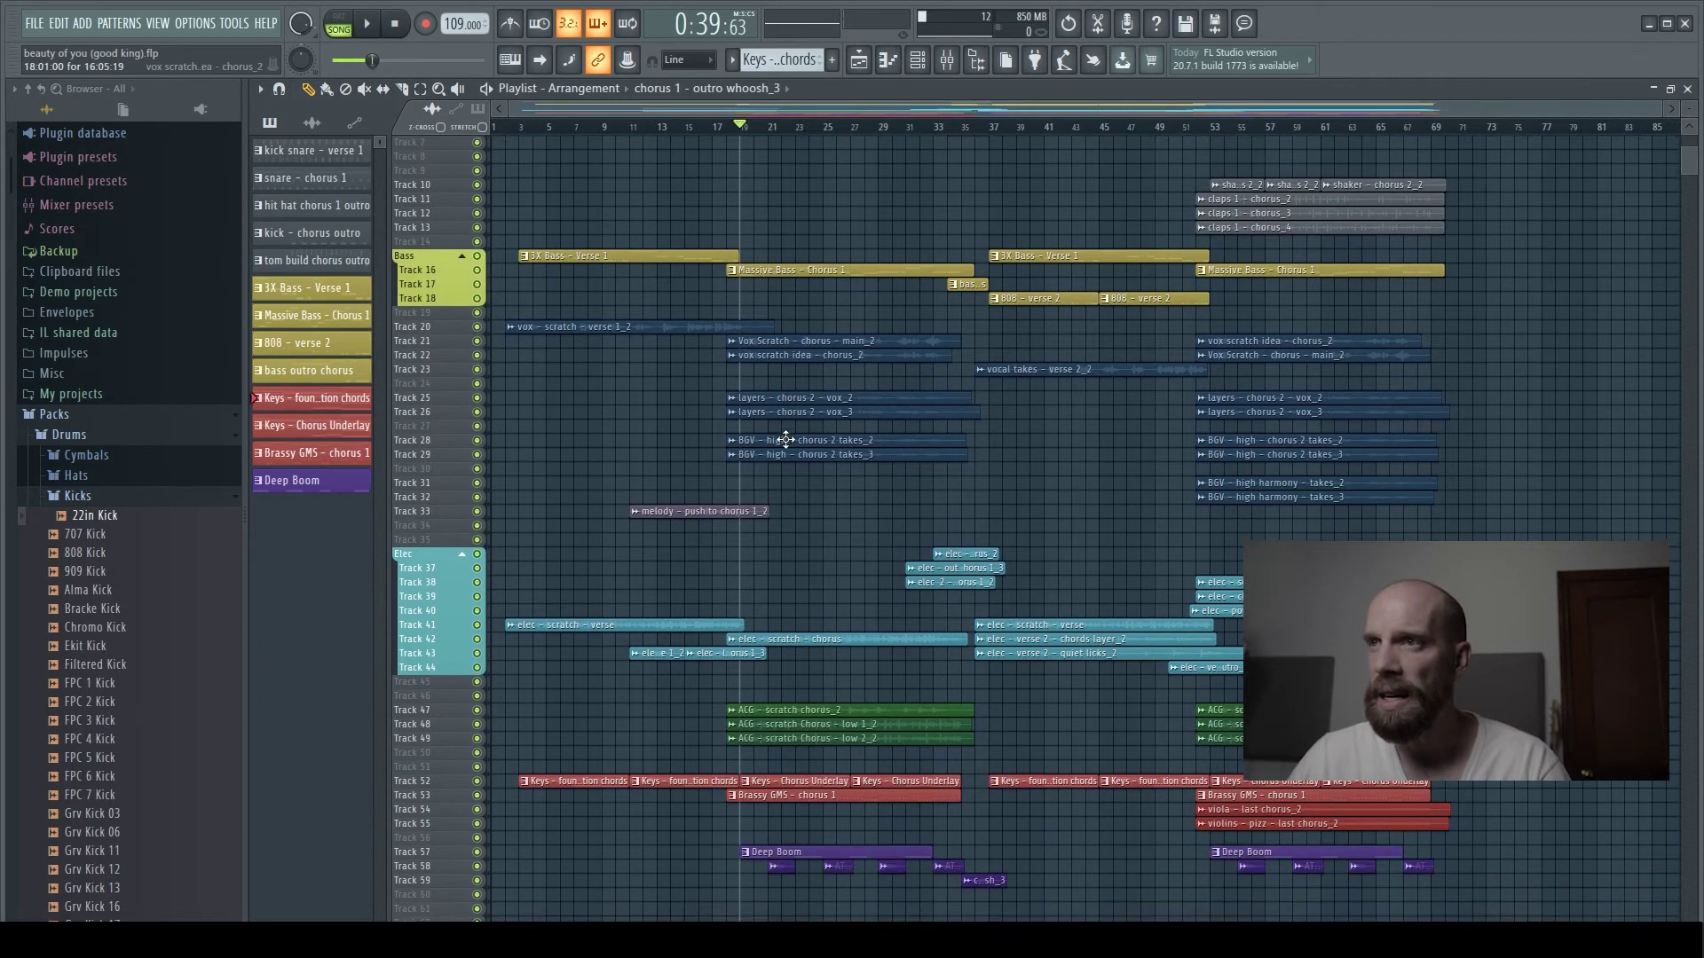
pyautogui.scroll(-5, 785, 457)
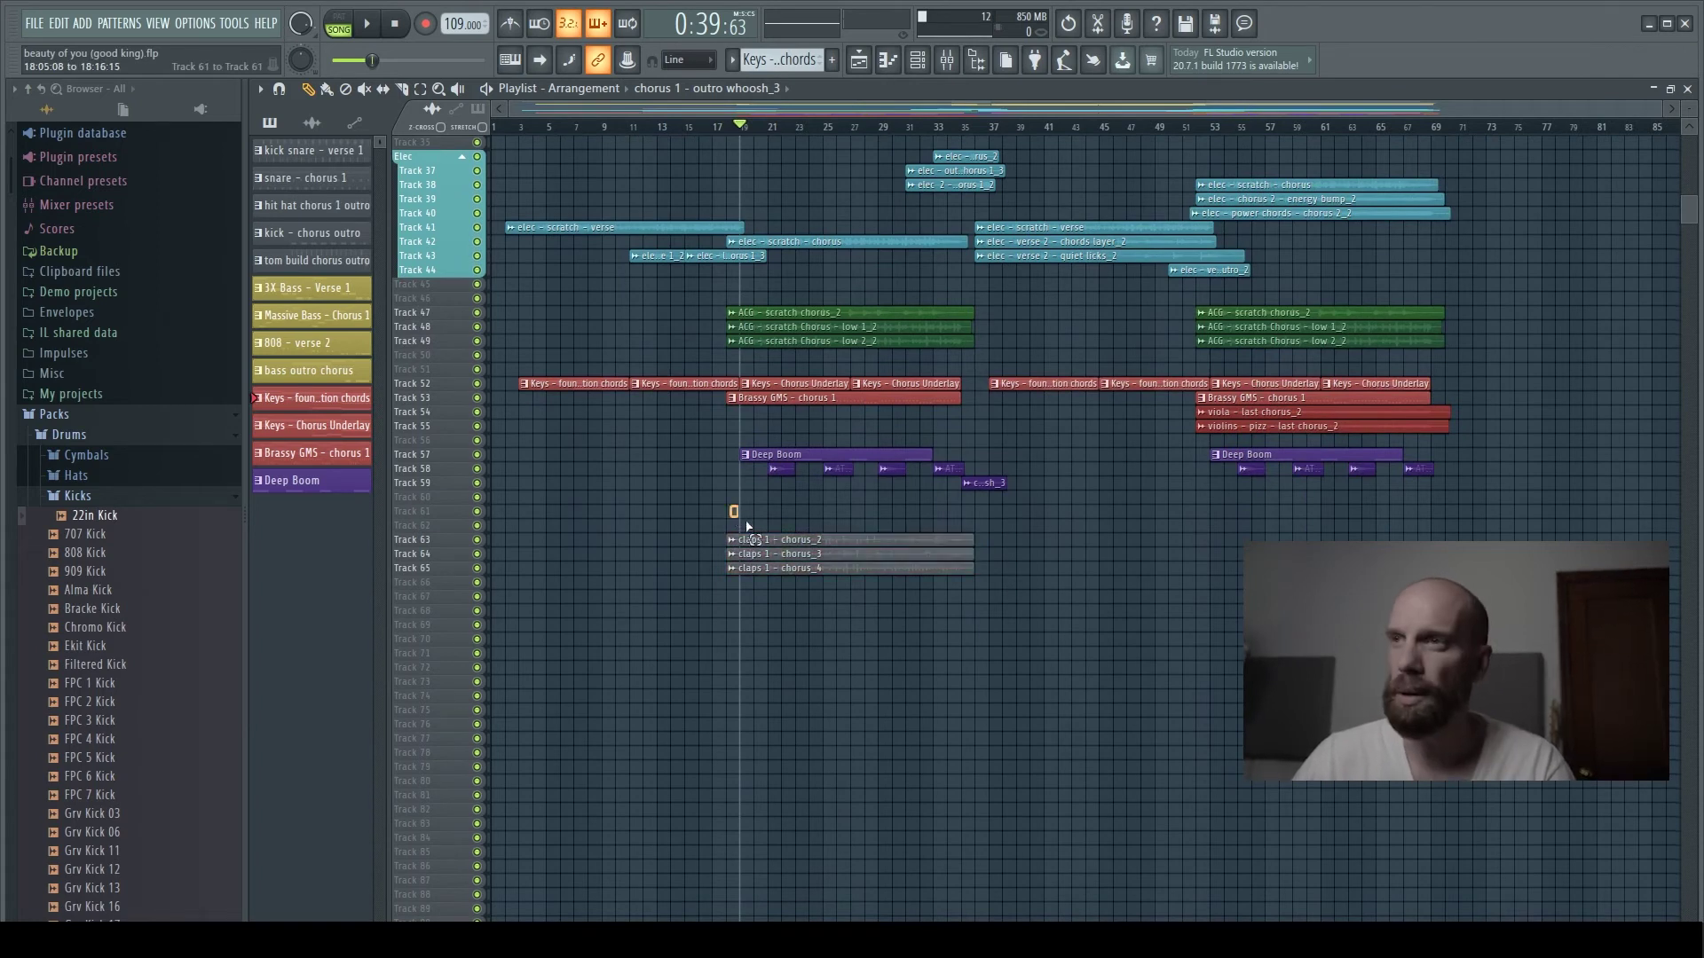
# Step: Select the three claps 1 – chorus clips and shift them up onto the new empty Tracks 8–10
pyautogui.moveTo(732, 508); pyautogui.dragTo(802, 595)
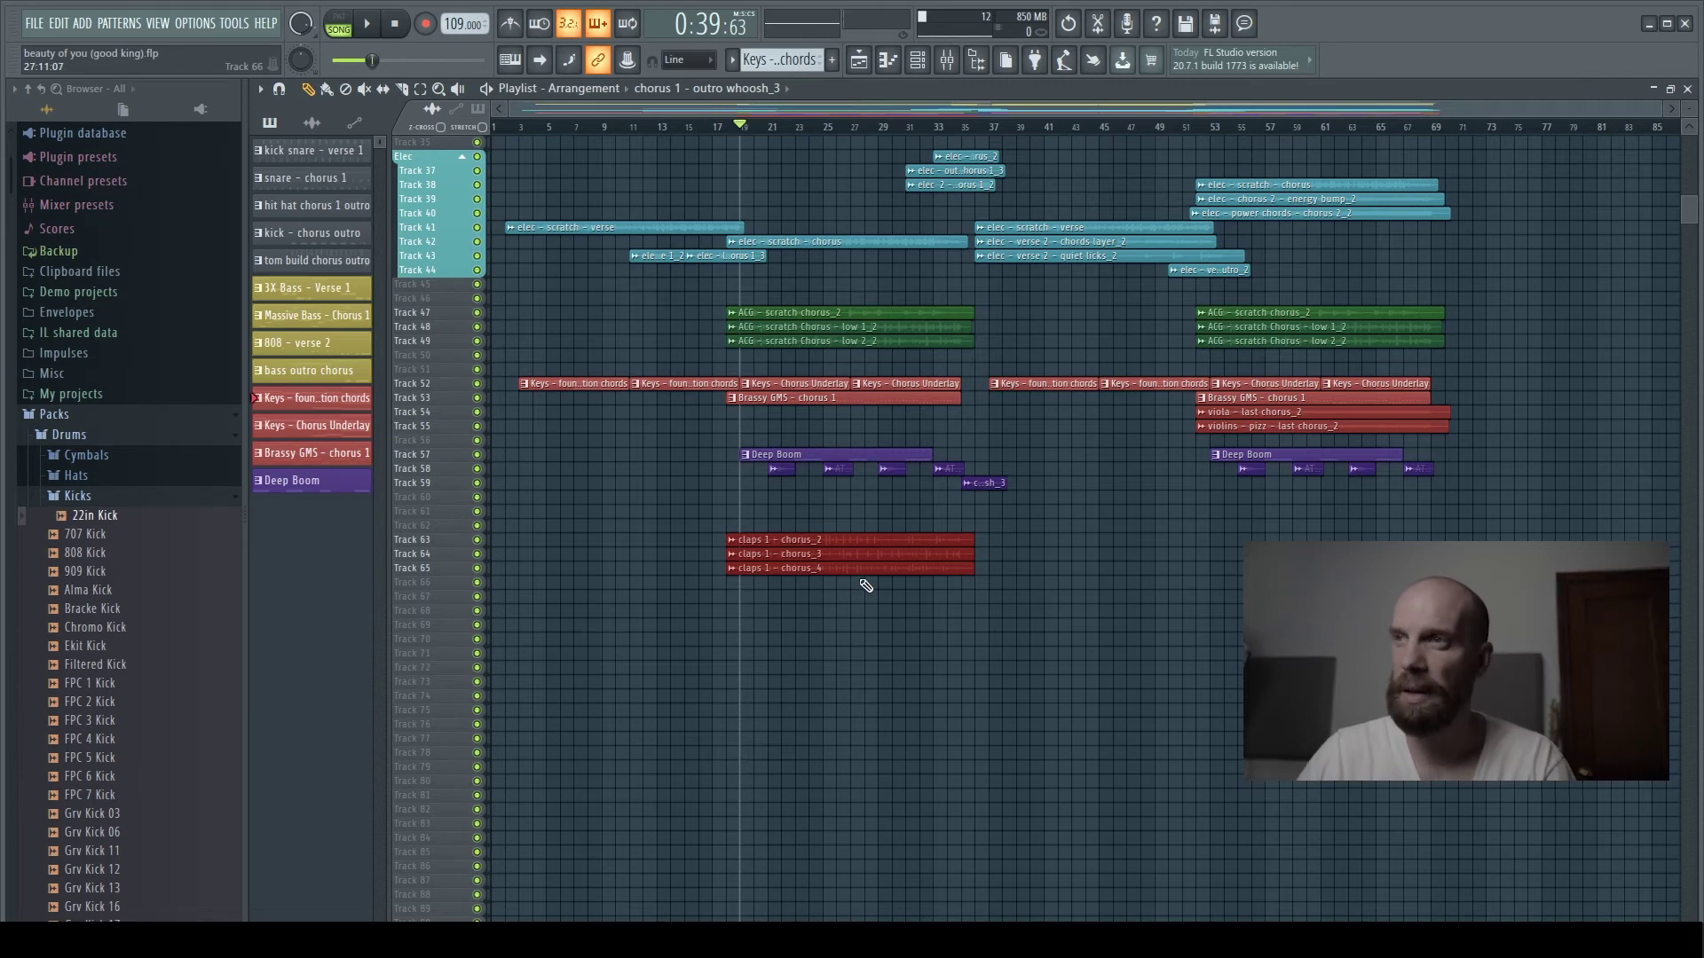
pyautogui.hotkey('shift', 'Up')
pyautogui.hotkey('shift', 'Up')
pyautogui.hotkey('shift', 'Up')
pyautogui.hotkey('shift', 'Up')
pyautogui.hotkey('shift', 'Up')
pyautogui.hotkey('shift', 'Up')
pyautogui.hotkey('shift', 'Up')
pyautogui.hotkey('shift', 'Up')
pyautogui.hotkey('shift', 'Up')
pyautogui.hotkey('shift', 'Up')
pyautogui.hotkey('shift', 'Up')
pyautogui.hotkey('shift', 'Up')
pyautogui.hotkey('shift', 'Up')
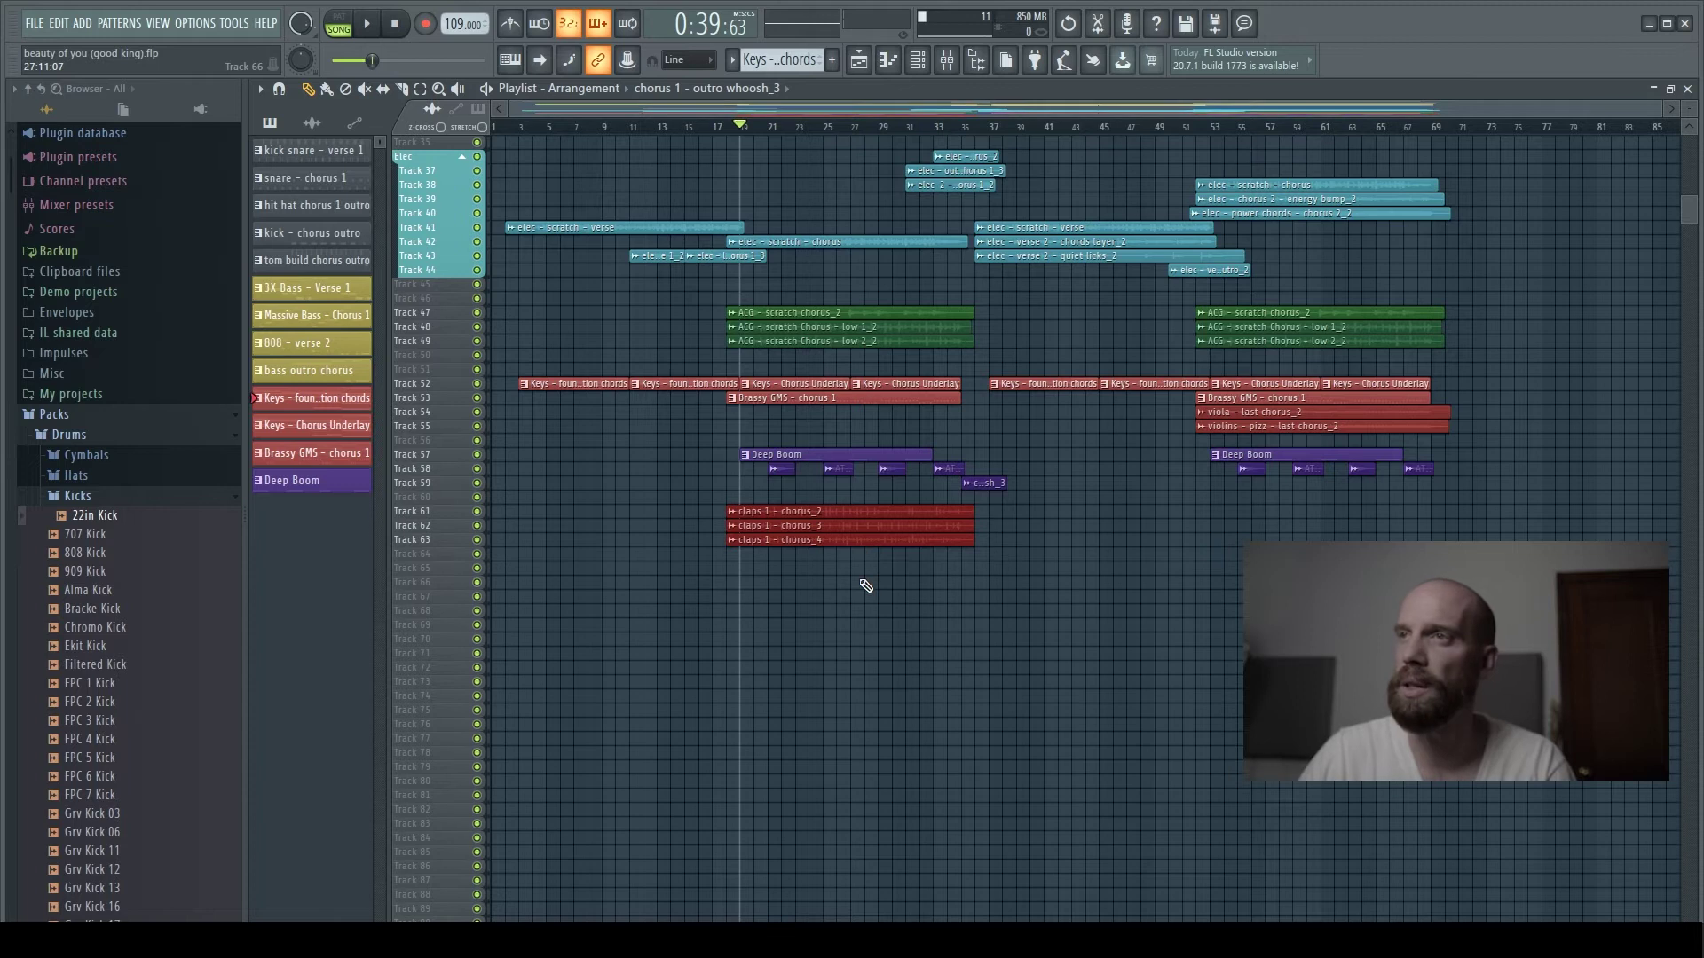
pyautogui.hotkey('shift', 'Up')
pyautogui.hotkey('shift', 'Up')
pyautogui.hotkey('shift', 'Up')
pyautogui.hotkey('shift', 'Up')
pyautogui.hotkey('shift', 'Up')
pyautogui.hotkey('shift', 'Up')
pyautogui.hotkey('shift', 'Up')
pyautogui.hotkey('shift', 'Up')
pyautogui.hotkey('shift', 'Up')
pyautogui.hotkey('shift', 'Up')
pyautogui.hotkey('shift', 'Up')
pyautogui.hotkey('shift', 'Up')
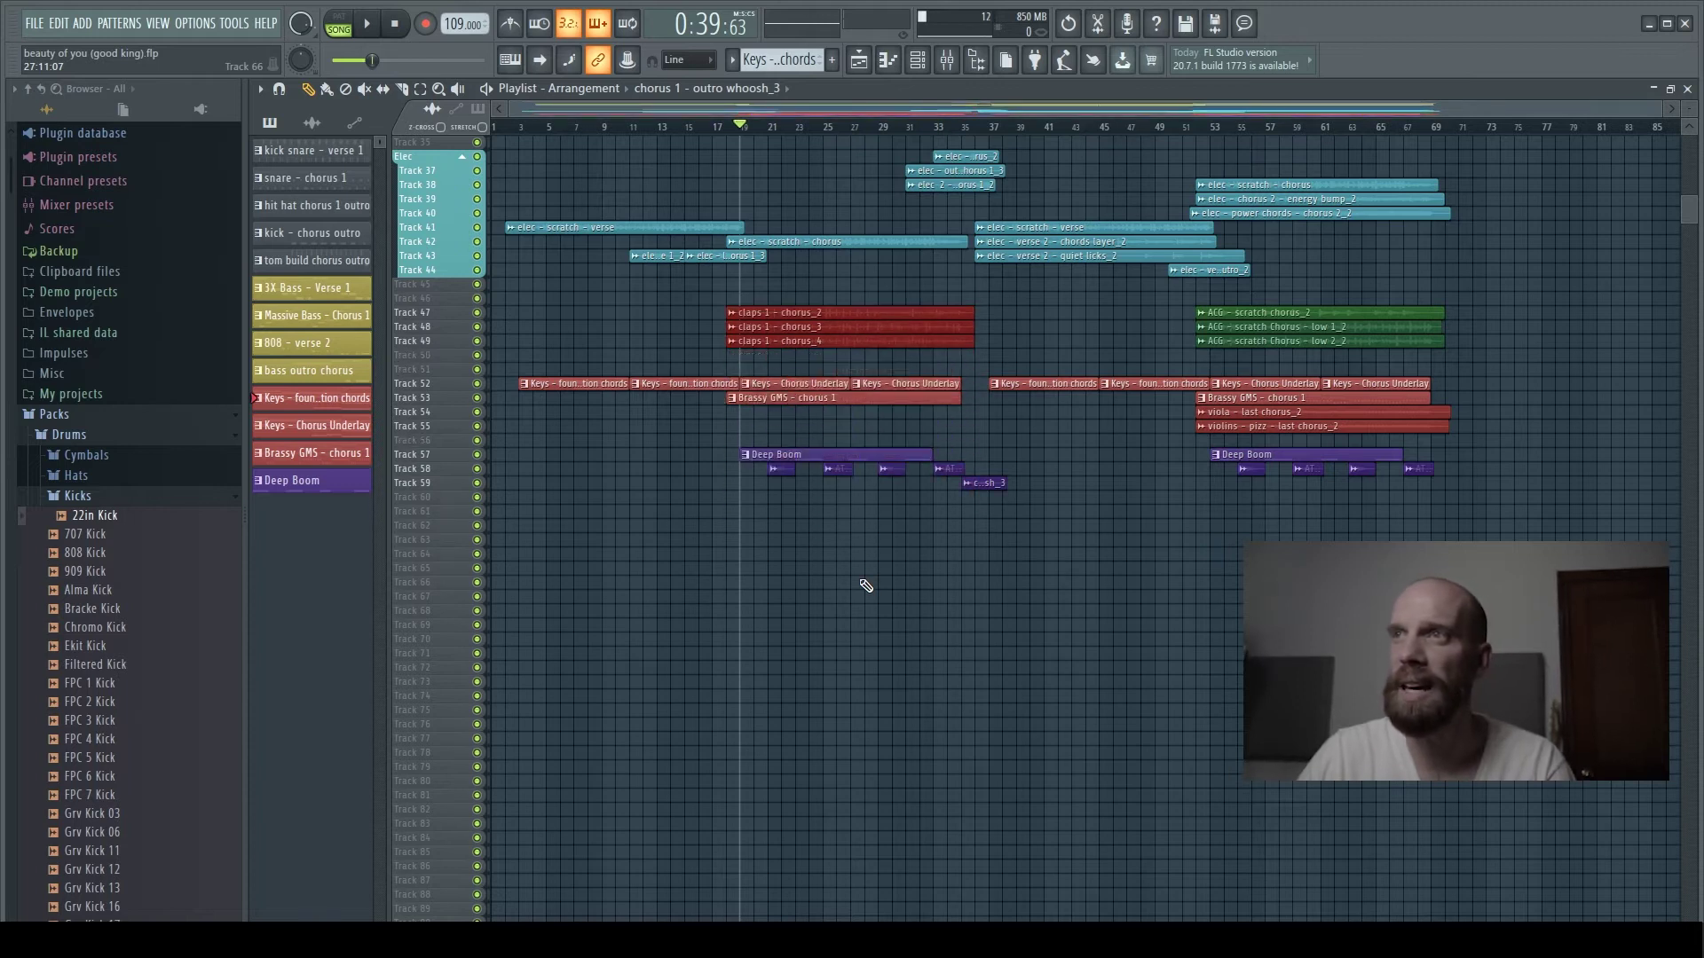
pyautogui.hotkey('shift', 'Up')
pyautogui.hotkey('shift', 'Up')
pyautogui.hotkey('shift', 'Up')
pyautogui.hotkey('shift', 'Up')
pyautogui.hotkey('shift', 'Up')
pyautogui.hotkey('shift', 'Up')
pyautogui.hotkey('shift', 'Up')
pyautogui.hotkey('shift', 'Up')
pyautogui.hotkey('shift', 'Up')
pyautogui.hotkey('shift', 'Up')
pyautogui.hotkey('shift', 'Up')
pyautogui.hotkey('shift', 'Up')
pyautogui.hotkey('shift', 'Up')
pyautogui.hotkey('shift', 'Up')
pyautogui.hotkey('shift', 'Up')
pyautogui.hotkey('shift', 'Up')
pyautogui.hotkey('shift', 'Up')
pyautogui.hotkey('shift', 'Up')
pyautogui.hotkey('shift', 'Up')
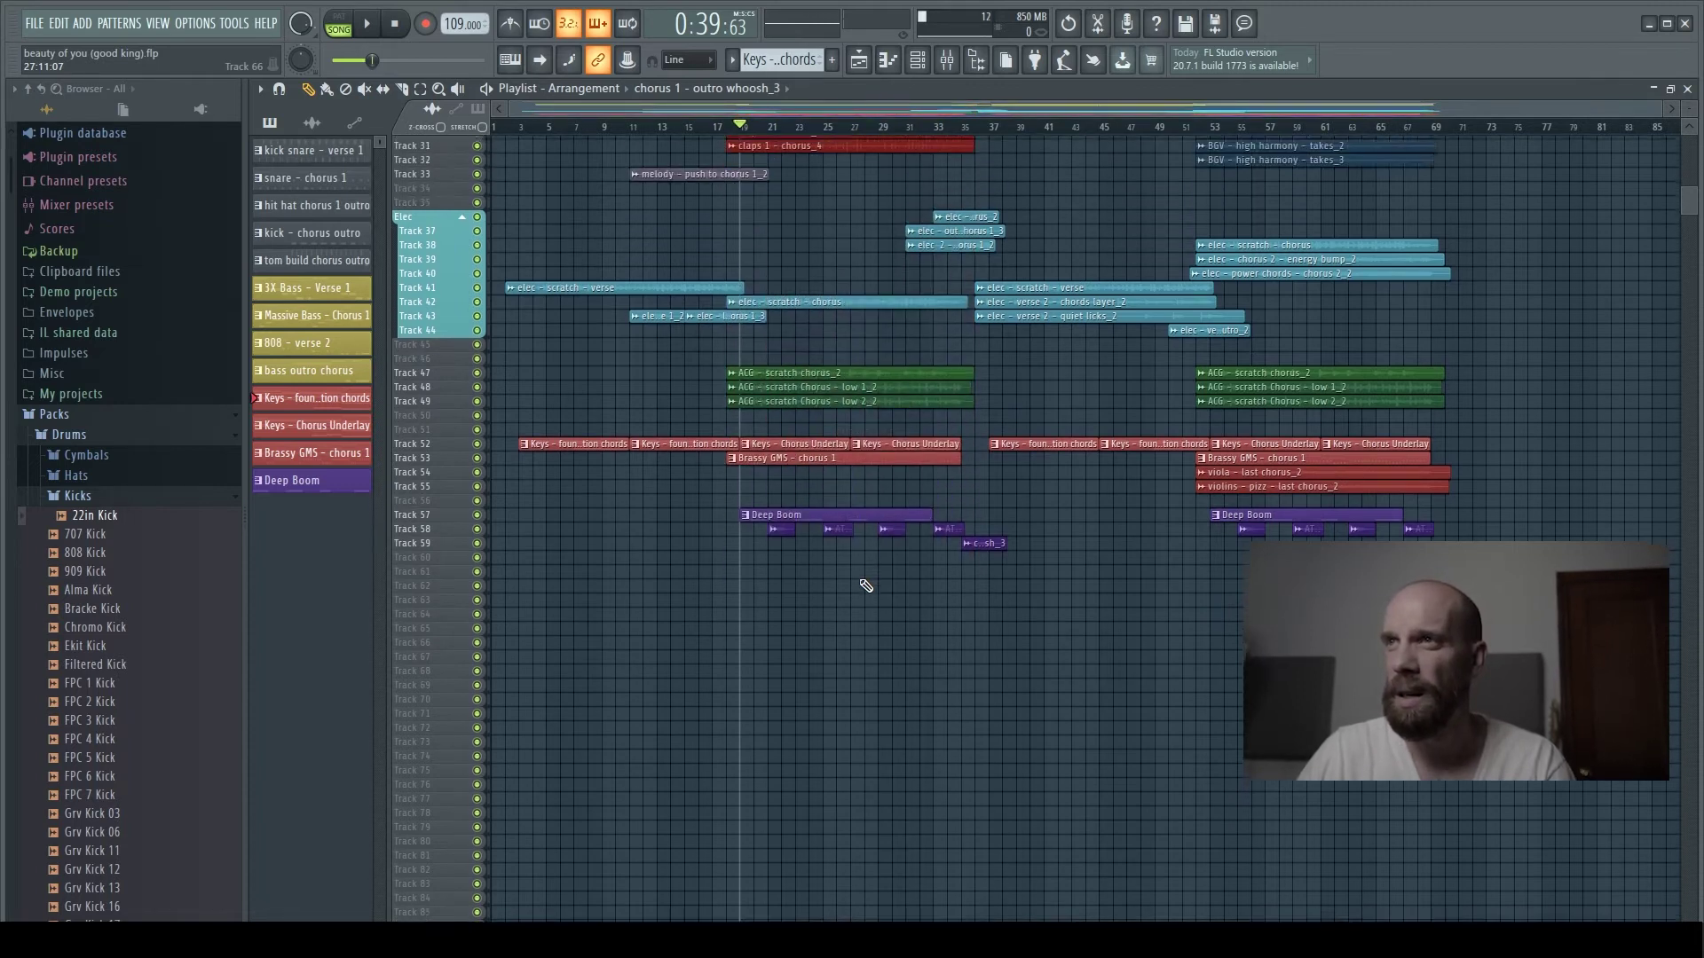
pyautogui.hotkey('shift', 'Up')
pyautogui.hotkey('shift', 'Up')
pyautogui.hotkey('shift', 'Up')
pyautogui.hotkey('shift', 'Up')
pyautogui.hotkey('shift', 'Up')
pyautogui.hotkey('shift', 'Up')
pyautogui.hotkey('shift', 'Up')
pyautogui.hotkey('shift', 'Up')
pyautogui.hotkey('shift', 'Up')
pyautogui.hotkey('shift', 'Up')
pyautogui.hotkey('shift', 'Up')
pyautogui.hotkey('shift', 'Up')
pyautogui.hotkey('shift', 'Up')
pyautogui.hotkey('shift', 'Up')
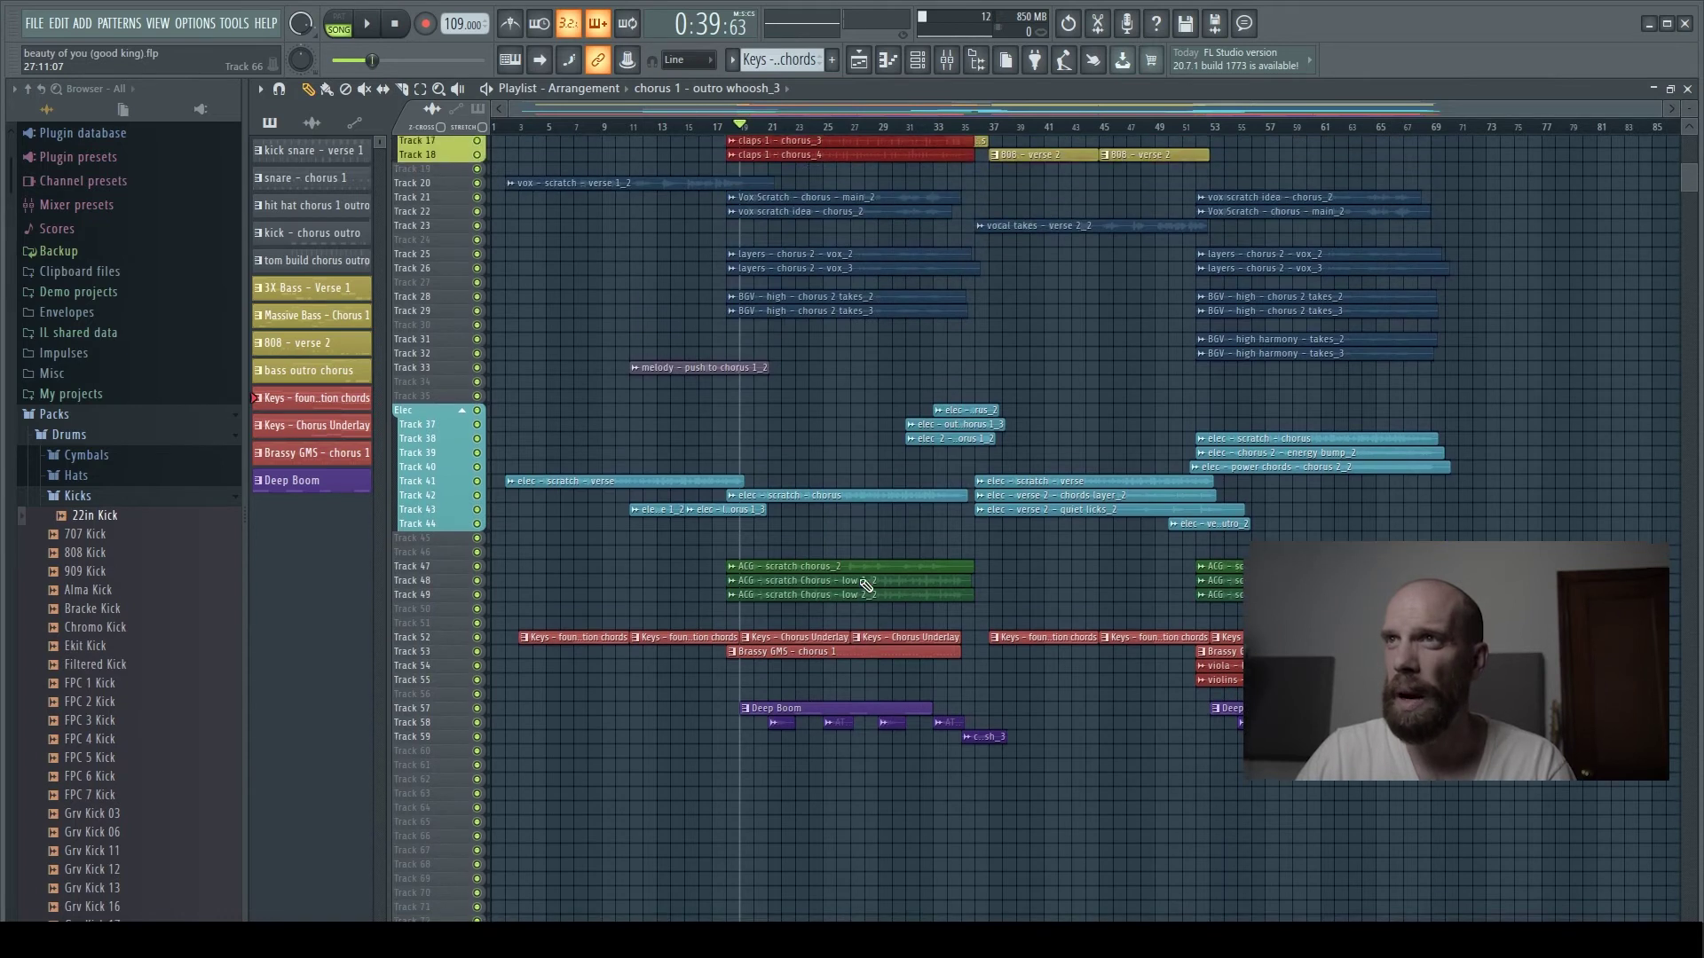
pyautogui.hotkey('shift', 'Up')
pyautogui.hotkey('shift', 'Up')
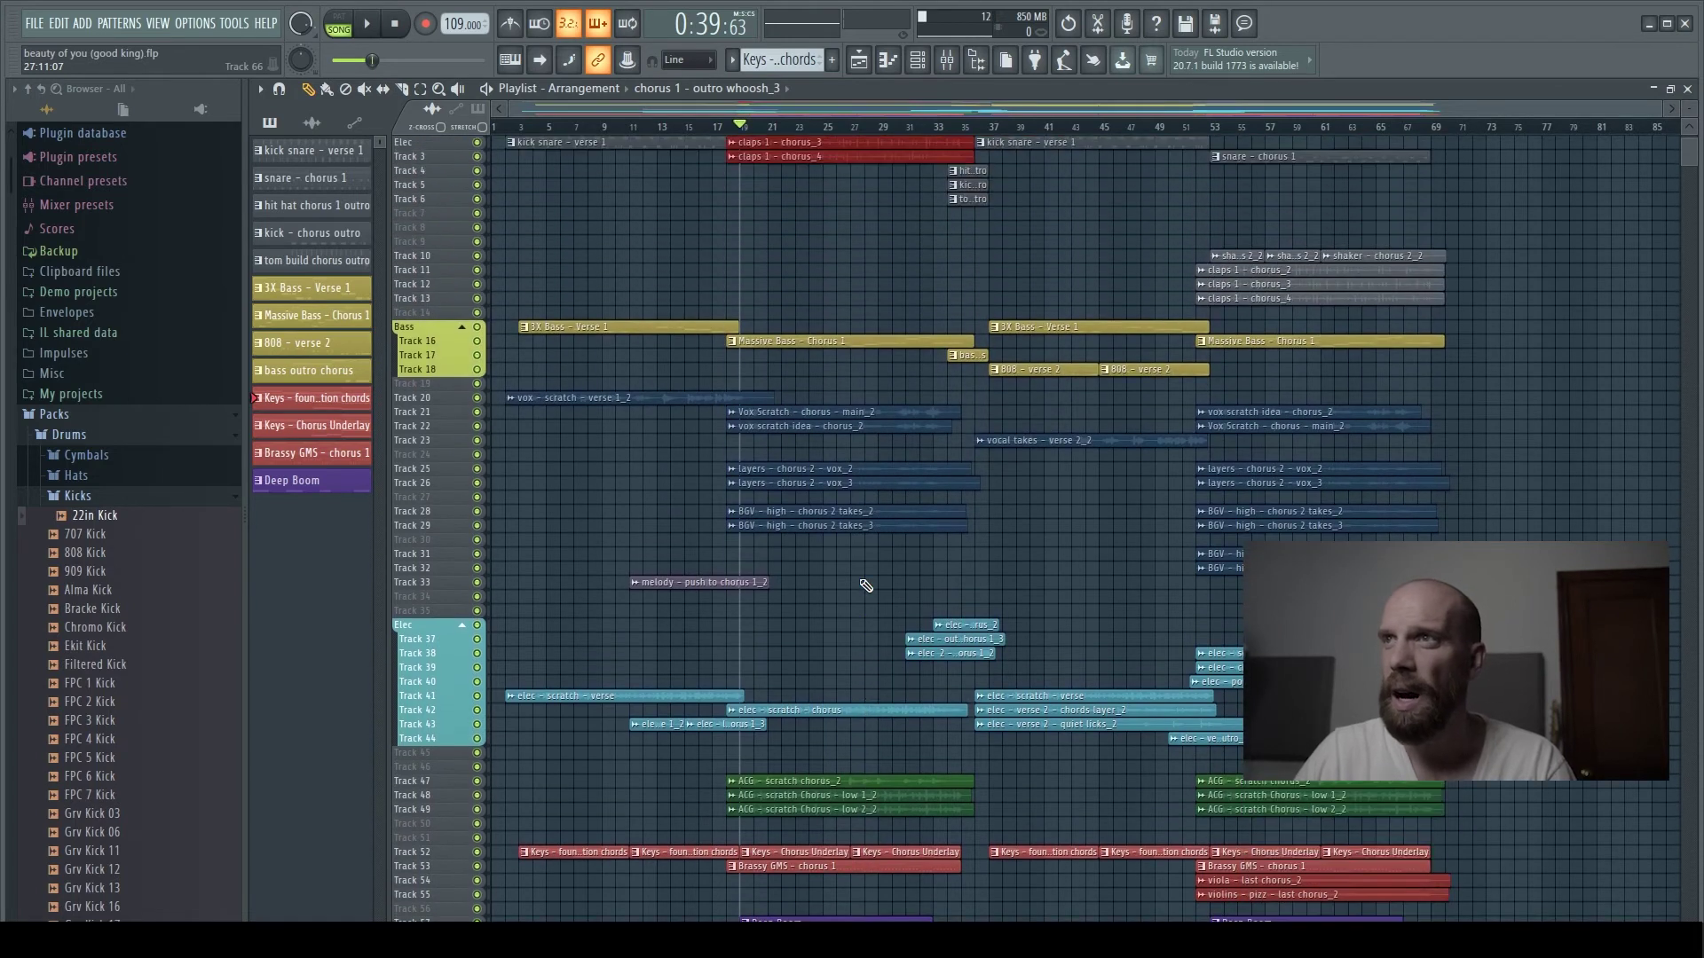
pyautogui.hotkey('shift', 'Down')
pyautogui.hotkey('shift', 'Down')
pyautogui.hotkey('shift', 'Down')
pyautogui.hotkey('shift', 'Down')
pyautogui.hotkey('shift', 'Down')
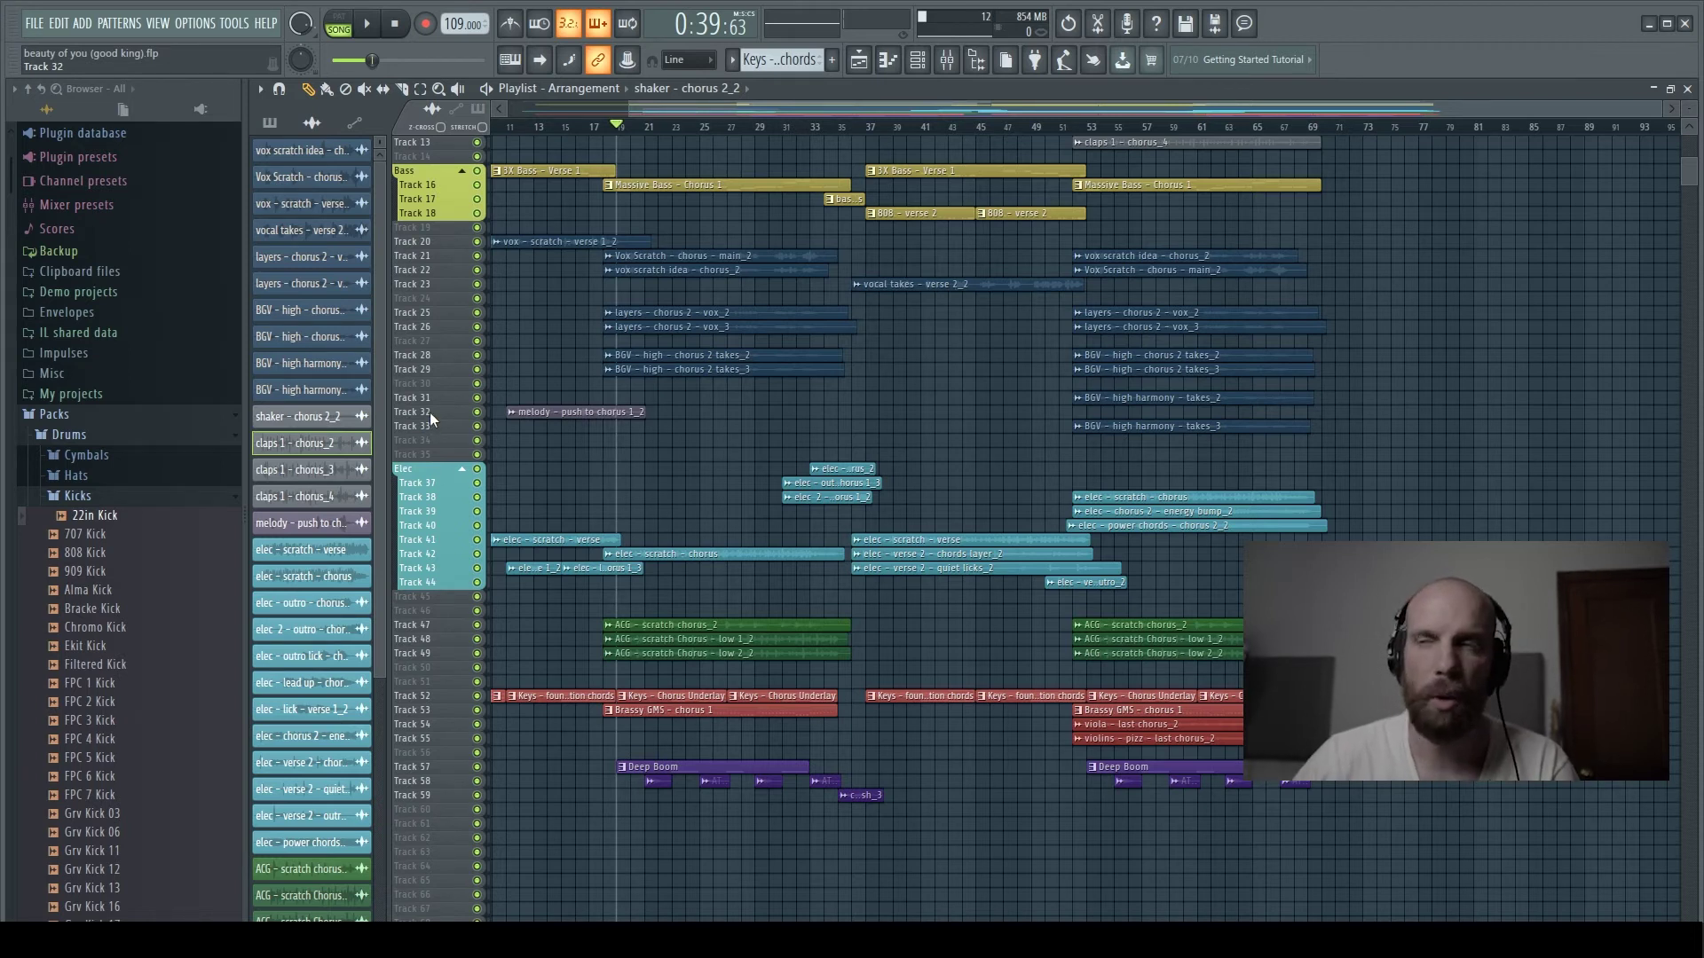
# Step: Move the melody – push to chorus 1_2 track from Track 32 down to Track 55
pyautogui.moveTo(429, 412)
pyautogui.mouseDown()
pyautogui.moveTo(430, 838)
pyautogui.moveTo(430, 311)
pyautogui.moveTo(429, 454)
pyautogui.moveTo(429, 439)
pyautogui.mouseUp()
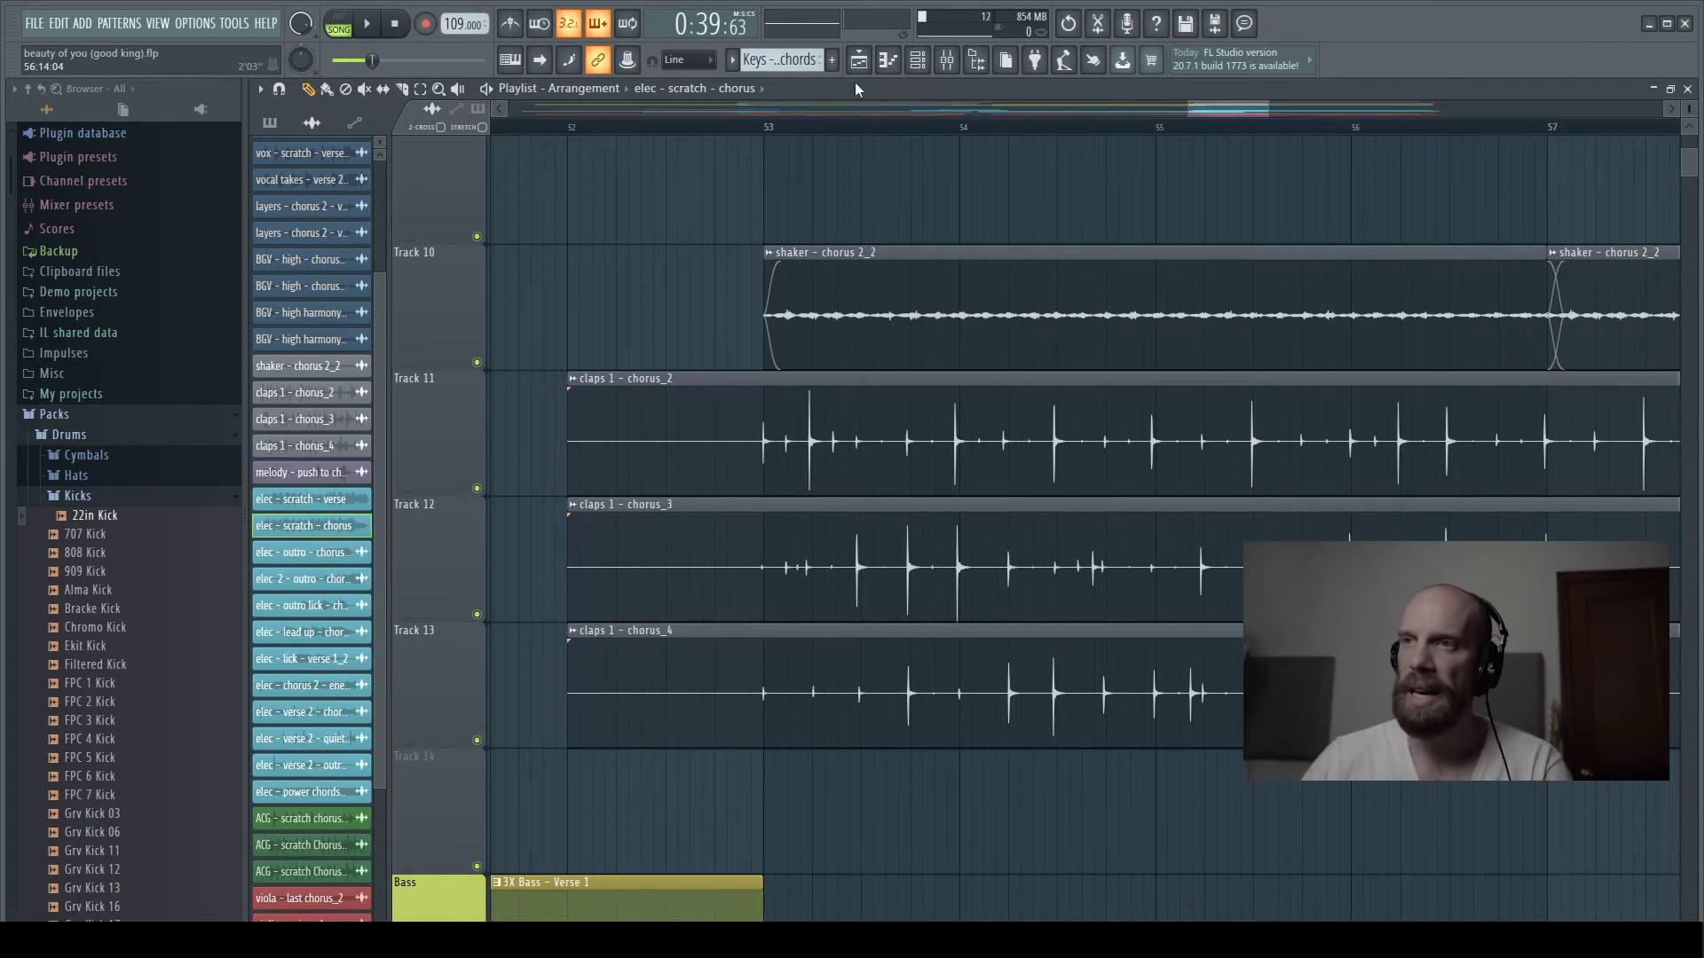
# Step: Nudge the claps 1 – chorus_4 clip slightly later
pyautogui.moveTo(811, 635)
pyautogui.mouseDown()
pyautogui.moveTo(868, 630)
pyautogui.moveTo(815, 624)
pyautogui.mouseUp()
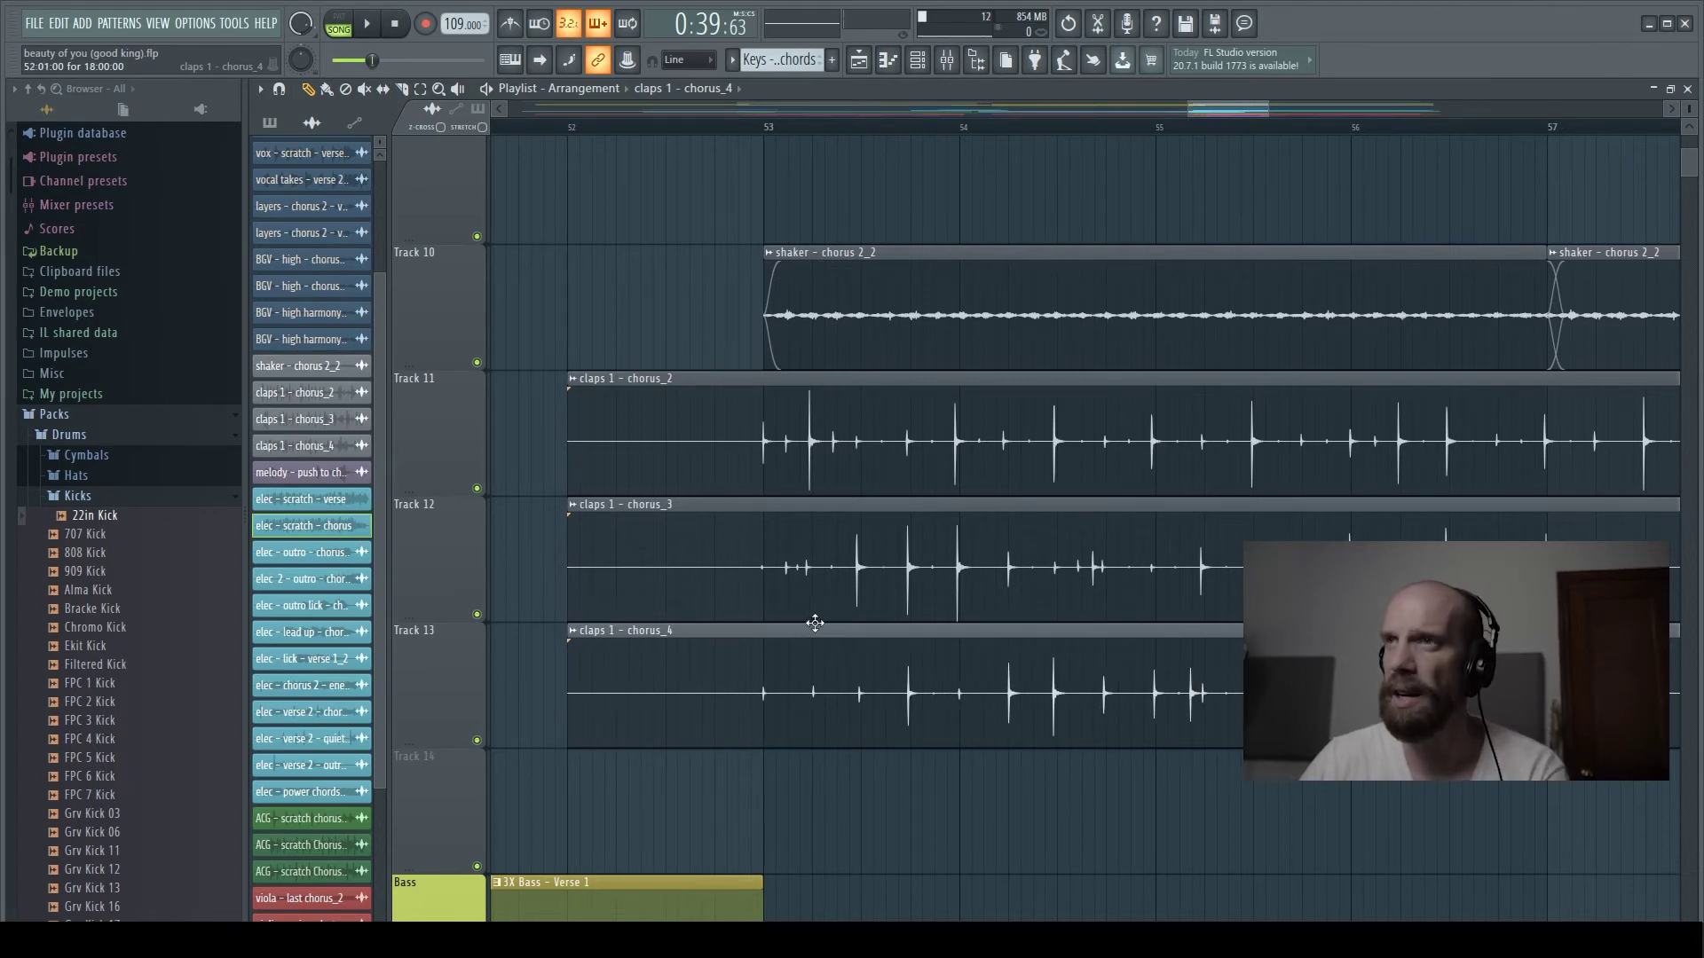
# Step: Keep snap on Line, zoom in, and shift the claps 1 – chorus_4 clip slightly earlier
pyautogui.click(699, 61)
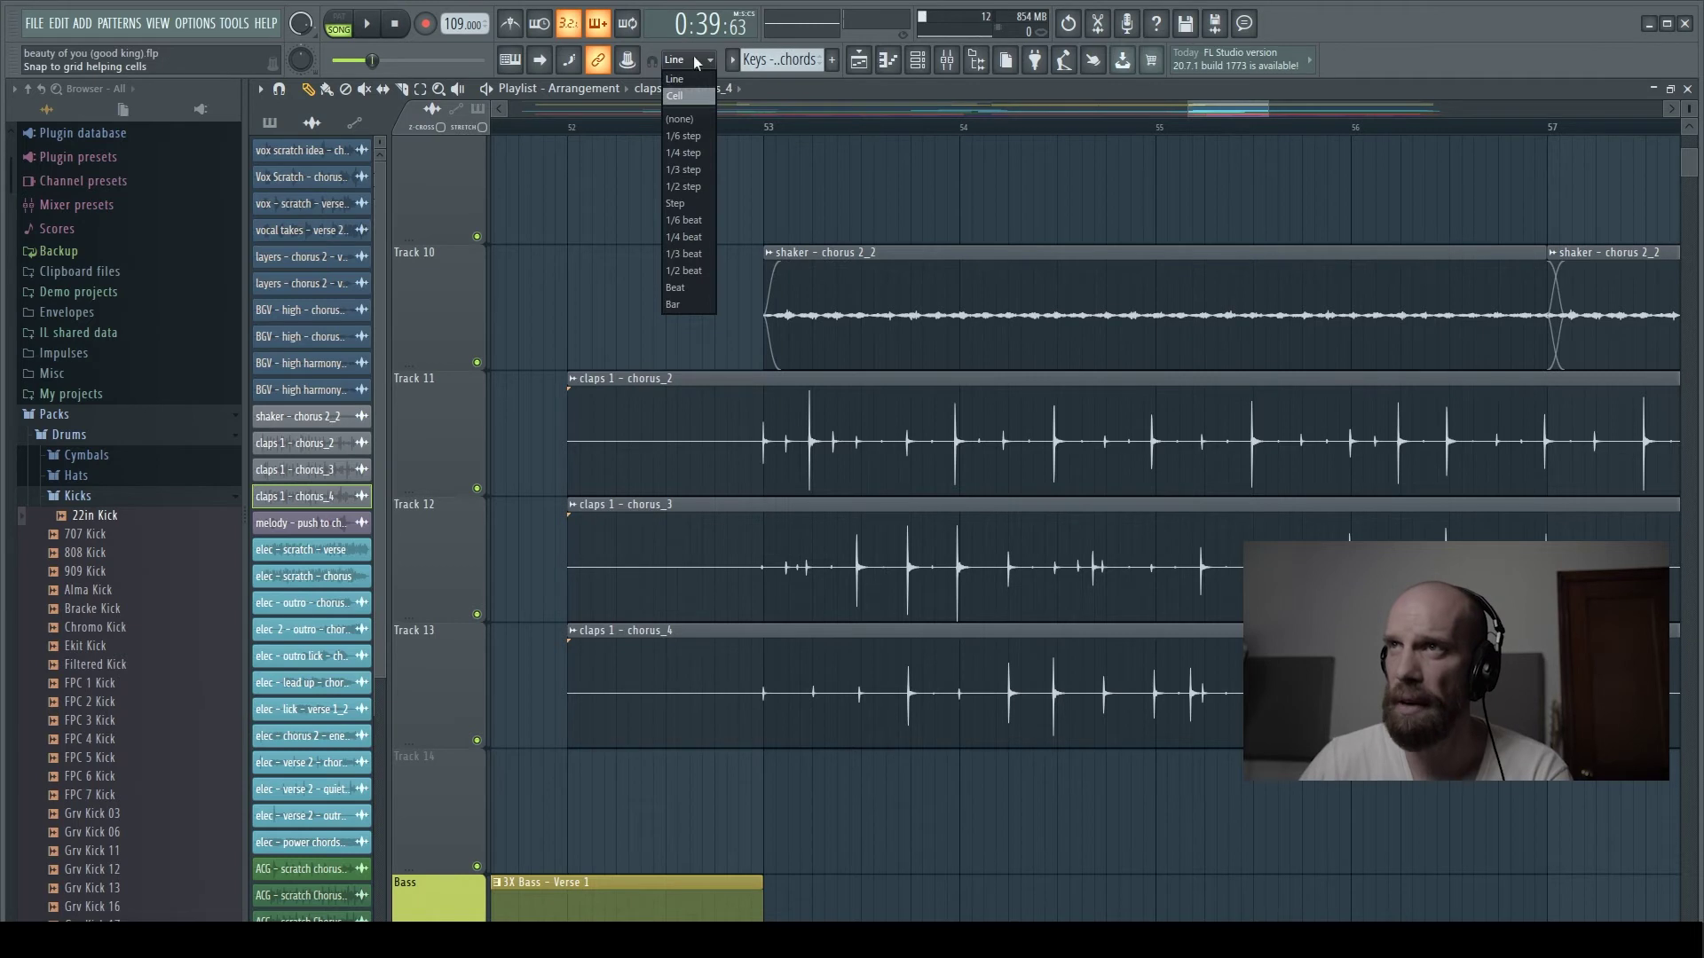
pyautogui.click(708, 61)
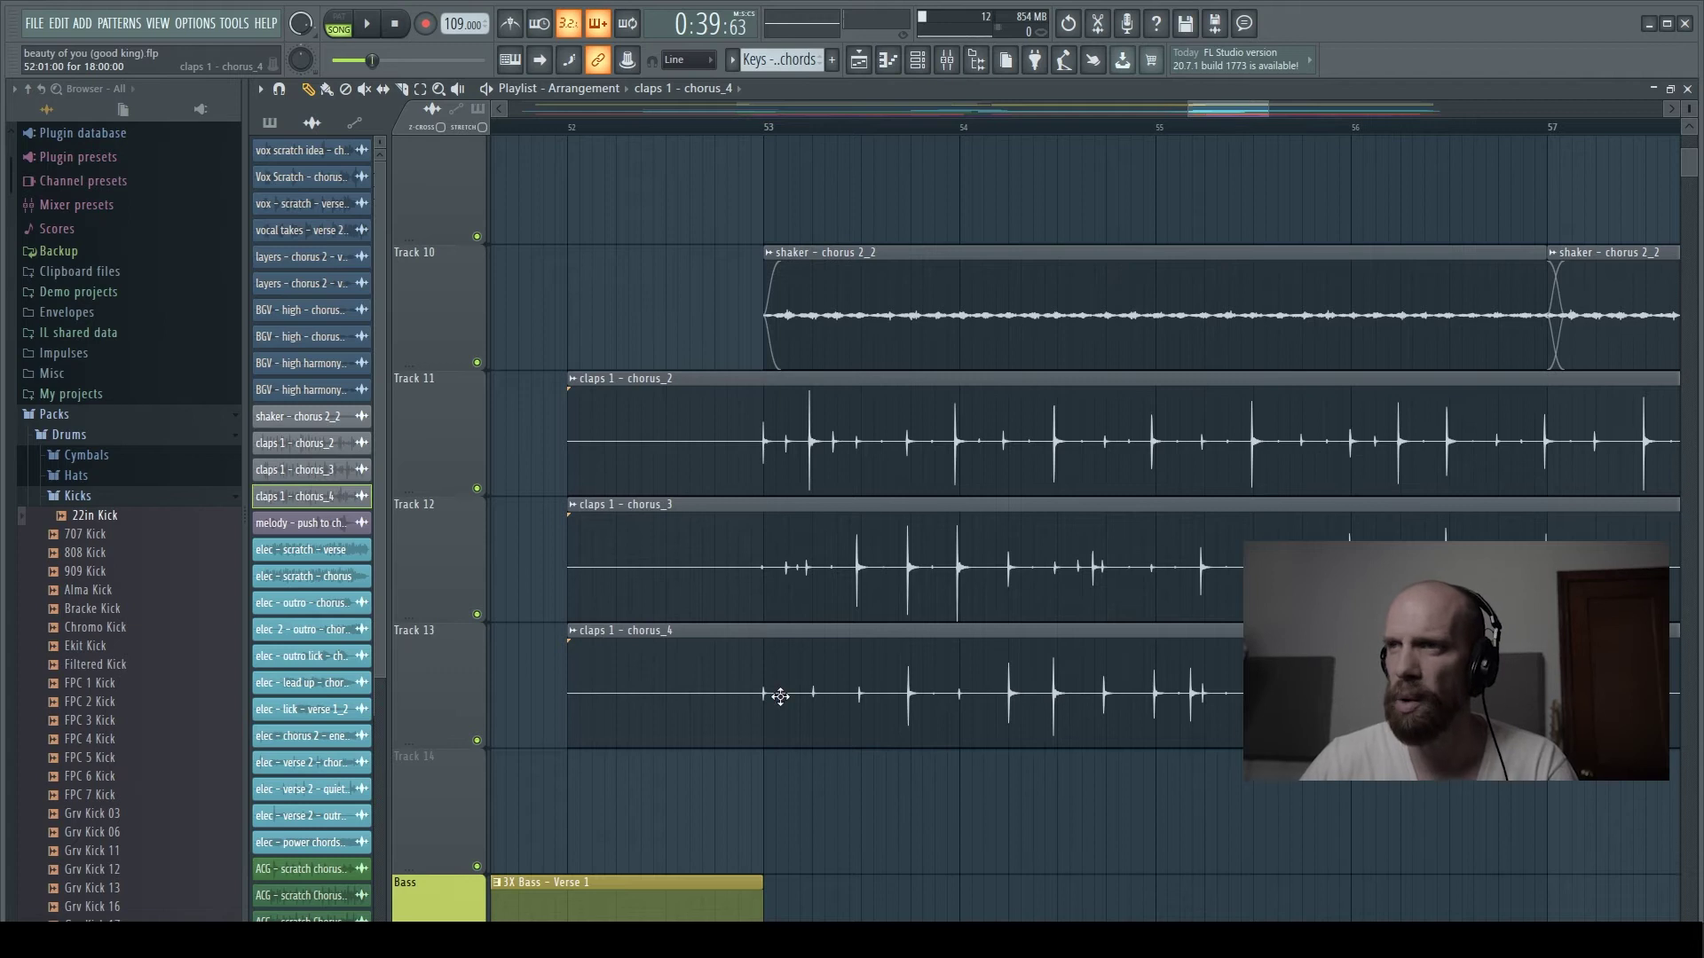
pyautogui.scroll(5, 780, 697)
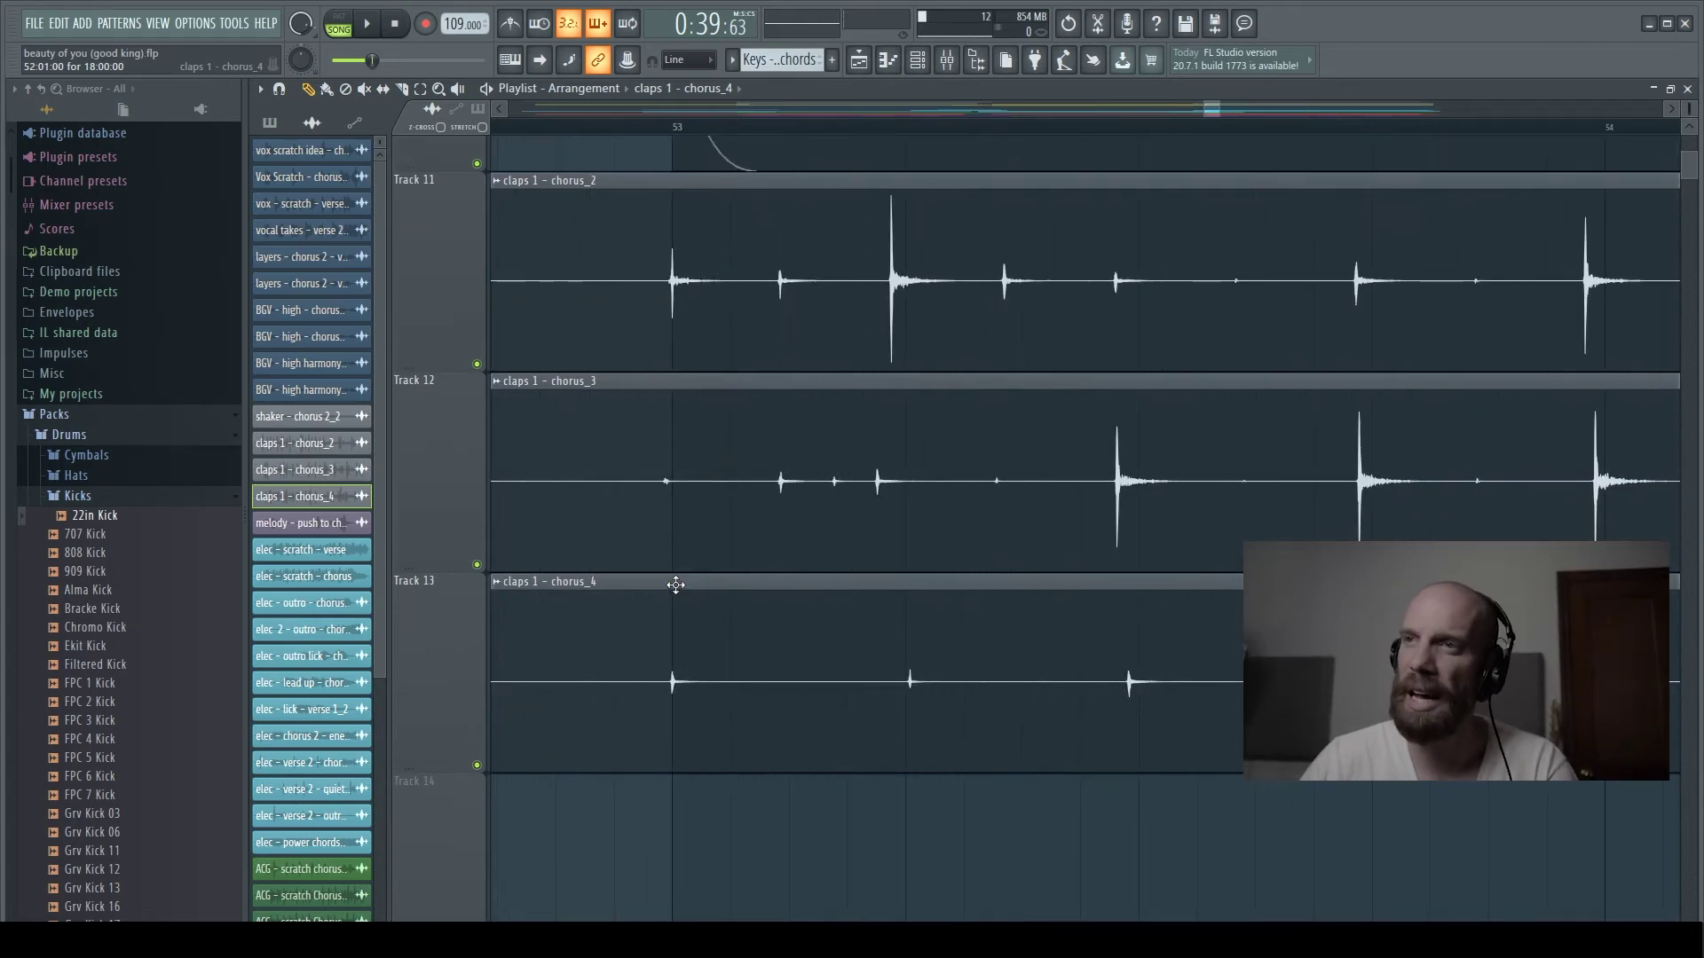
pyautogui.moveTo(676, 585)
pyautogui.mouseDown()
pyautogui.moveTo(706, 583)
pyautogui.moveTo(651, 582)
pyautogui.moveTo(676, 590)
pyautogui.mouseUp()
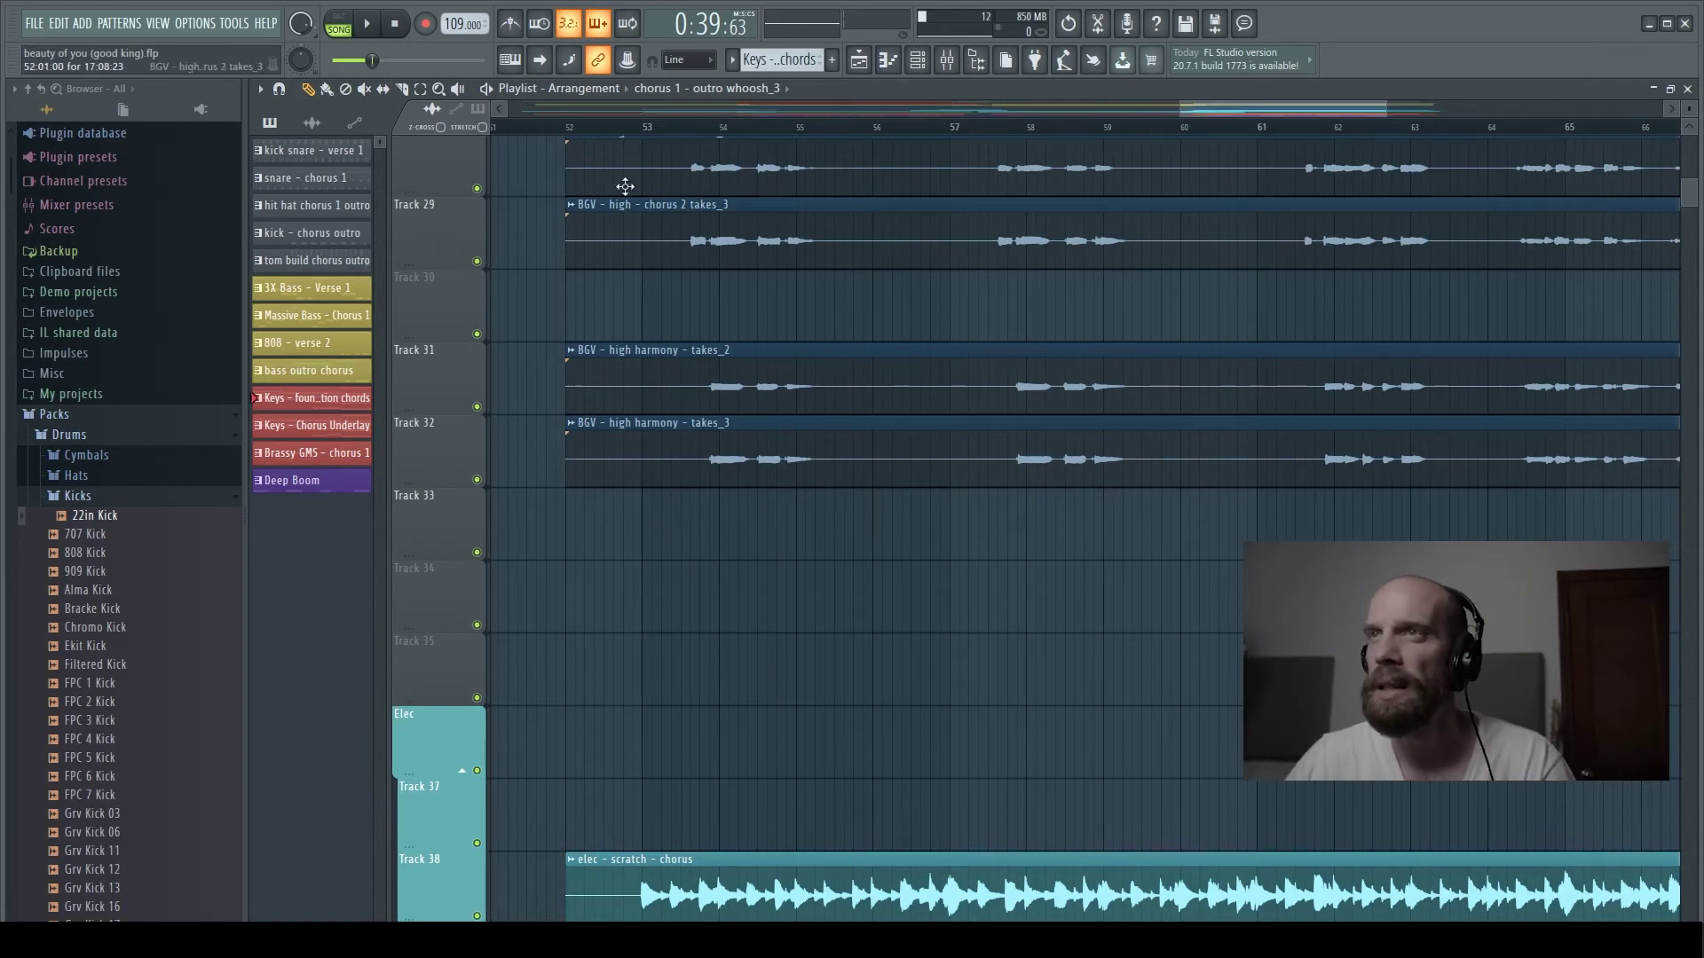
# Step: Scroll to the end section with taller rows and play from the shaker – chorus 2_2 clip near bar 68
pyautogui.moveTo(1249, 104); pyautogui.dragTo(1374, 110)
pyautogui.scroll(-8, 1232, 589)
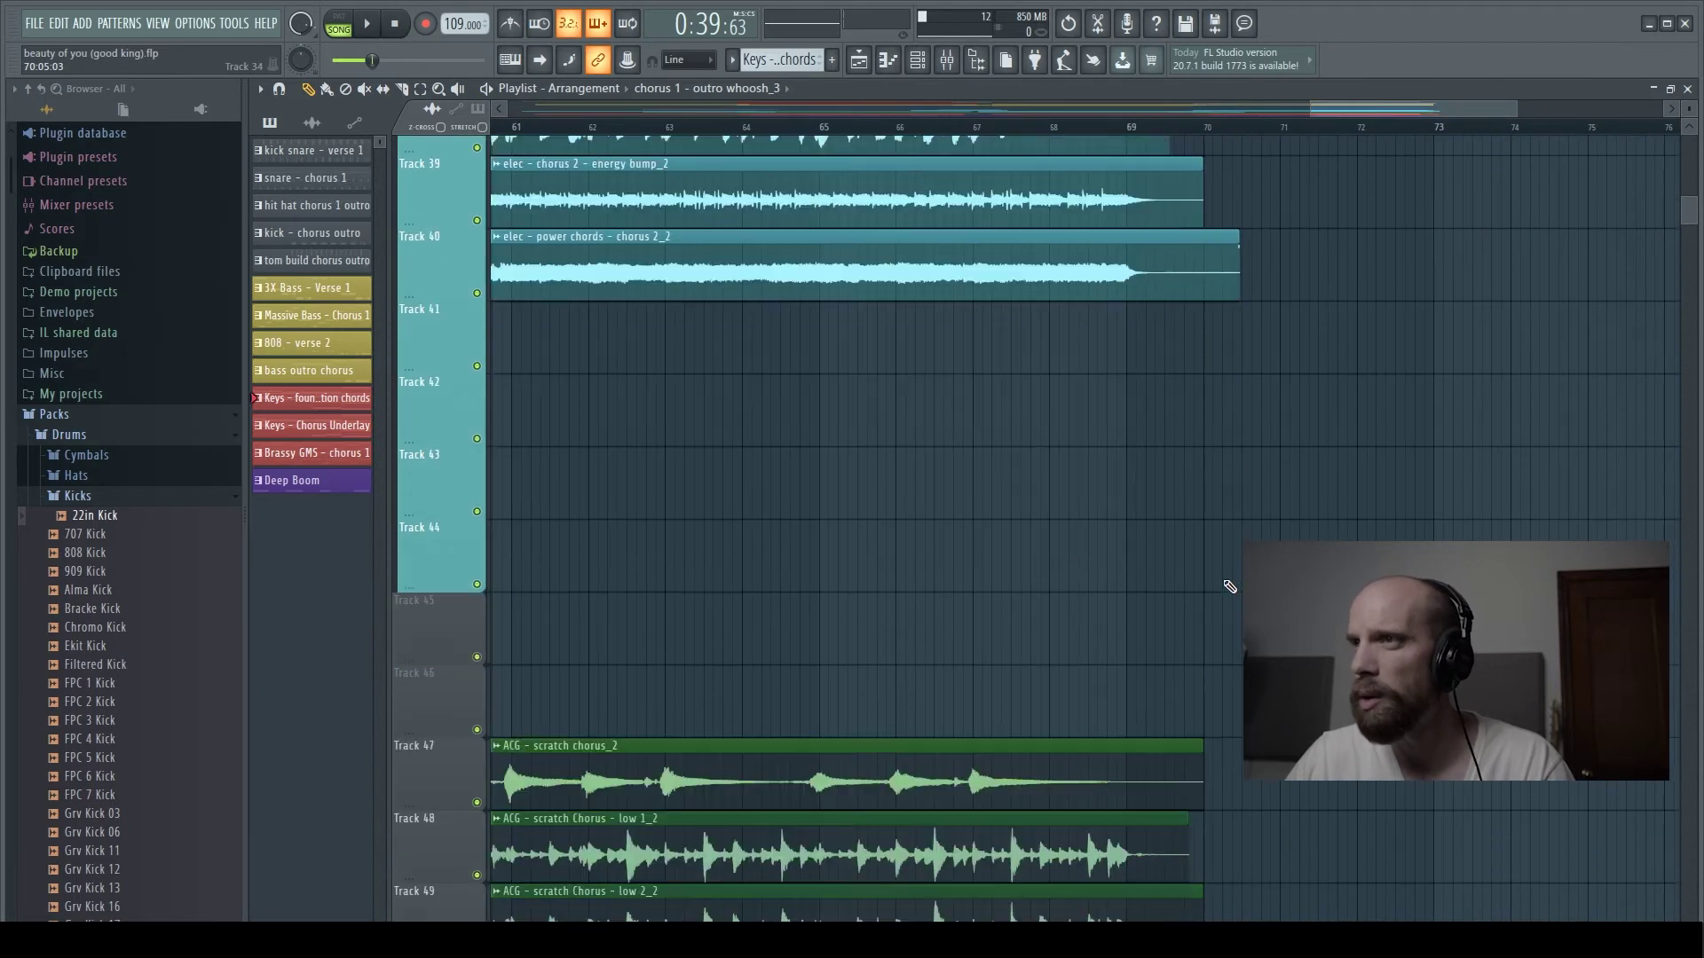
pyautogui.scroll(12, 1232, 589)
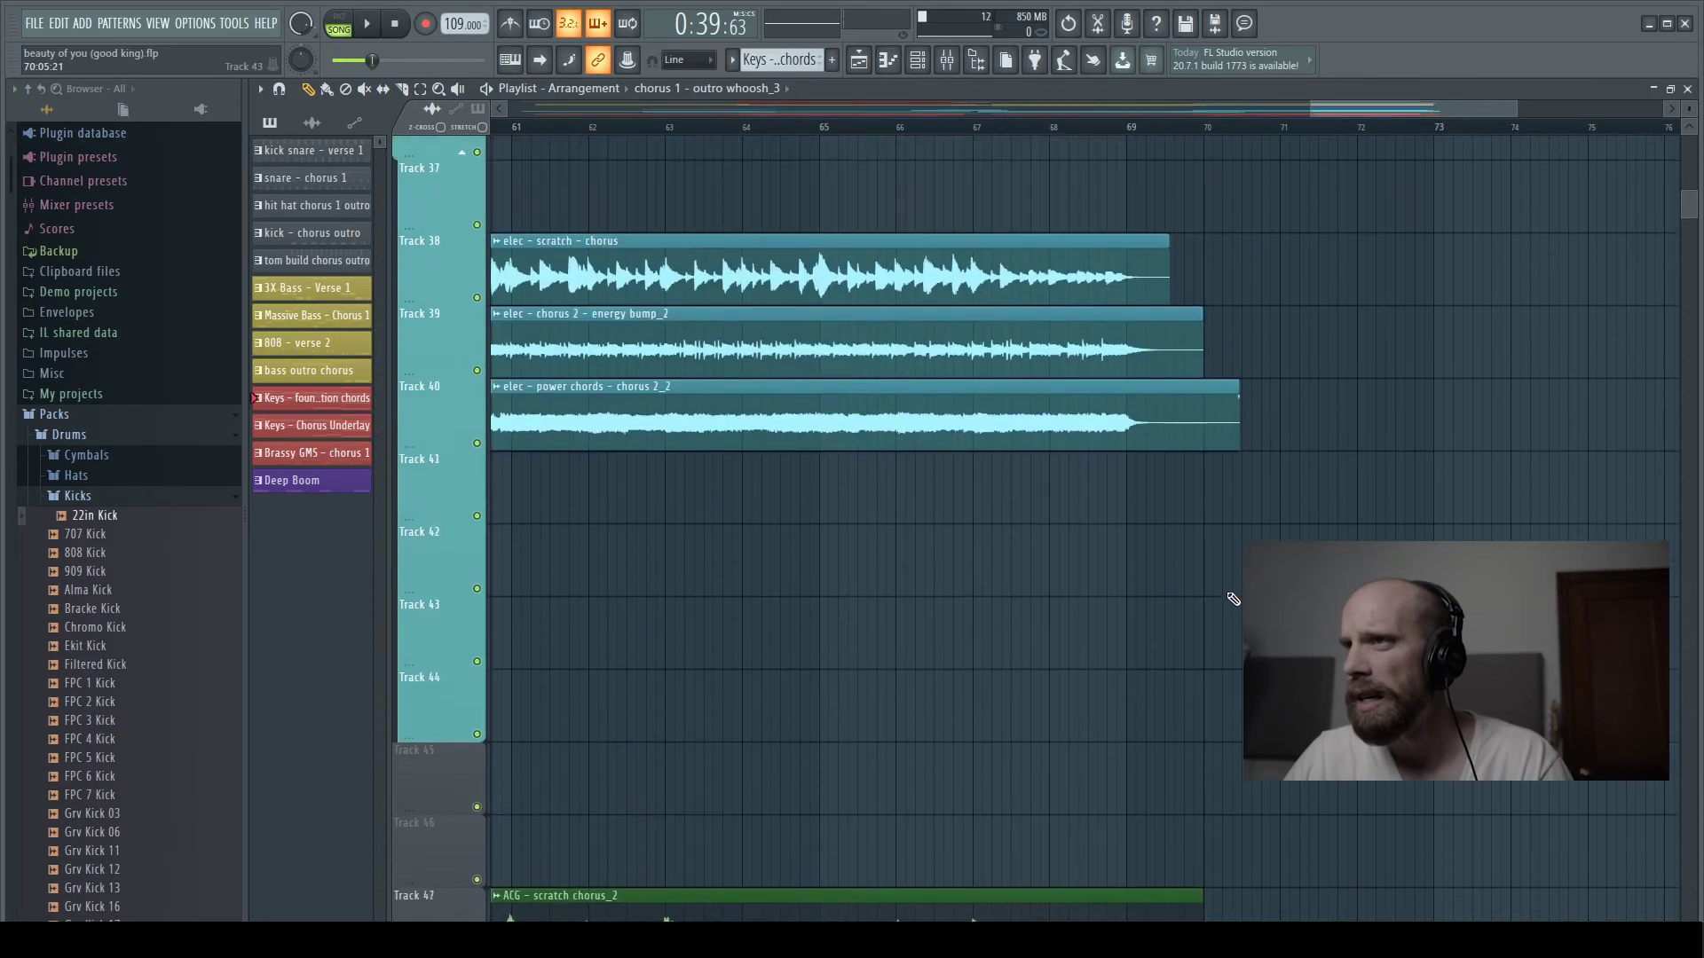
pyautogui.scroll(1, 1173, 521)
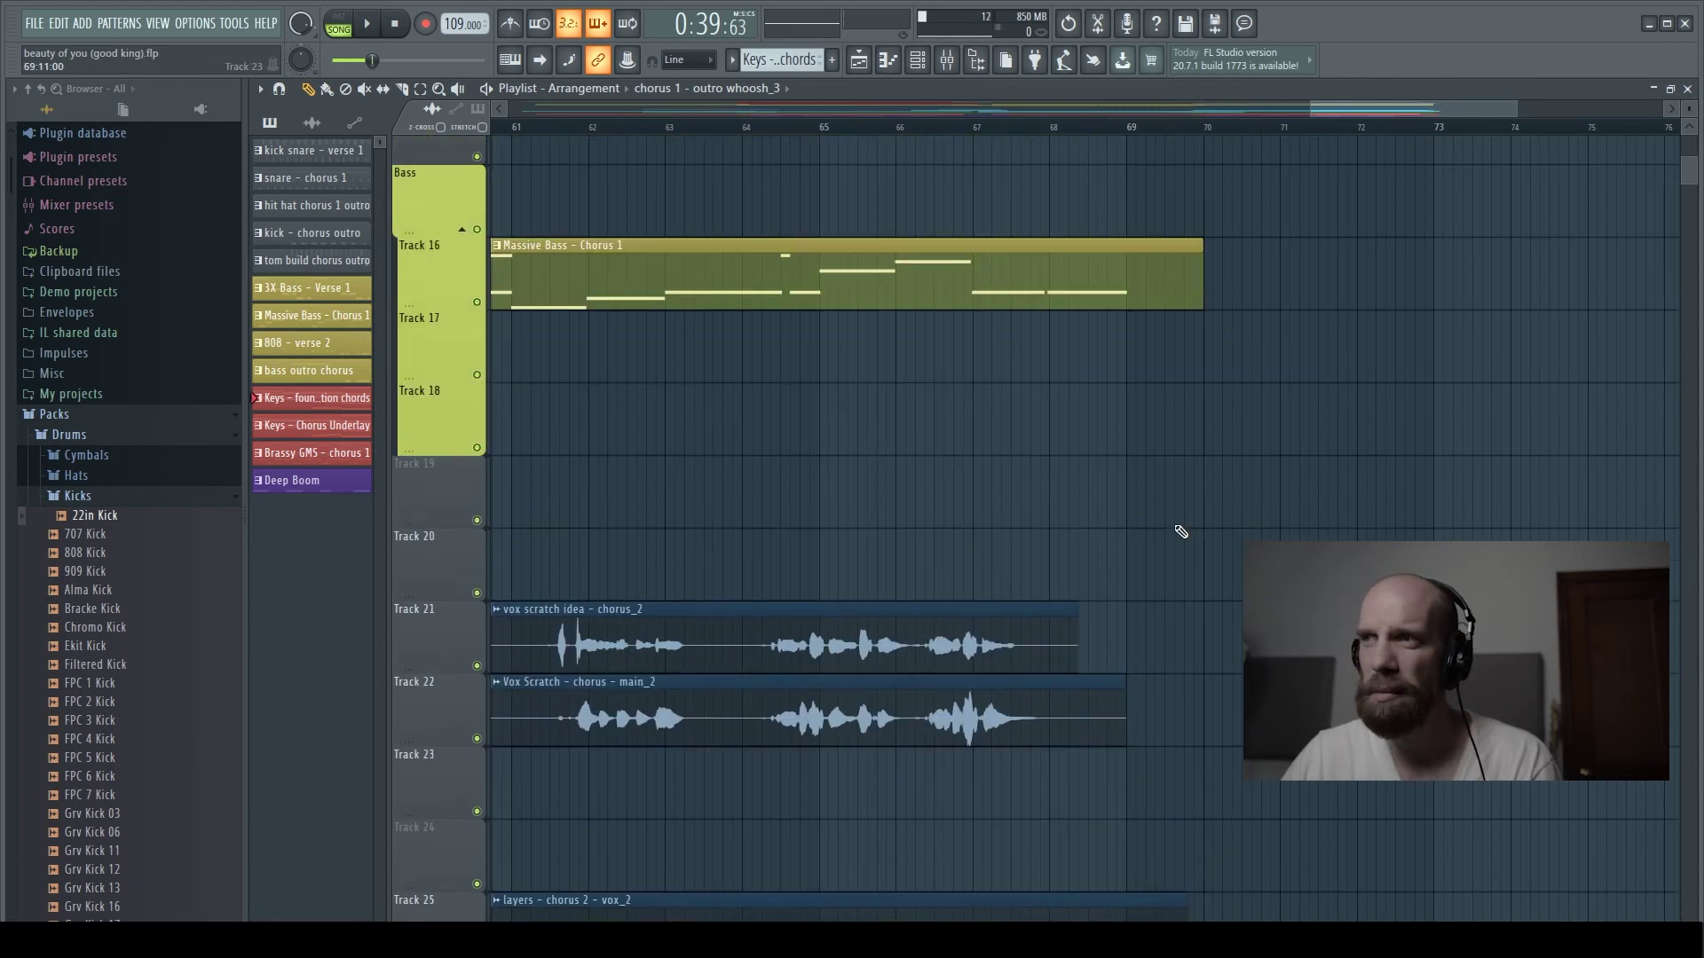
pyautogui.scroll(-4, 1175, 528)
pyautogui.scroll(6, 1178, 536)
pyautogui.scroll(3, 1177, 541)
pyautogui.scroll(-1, 1175, 539)
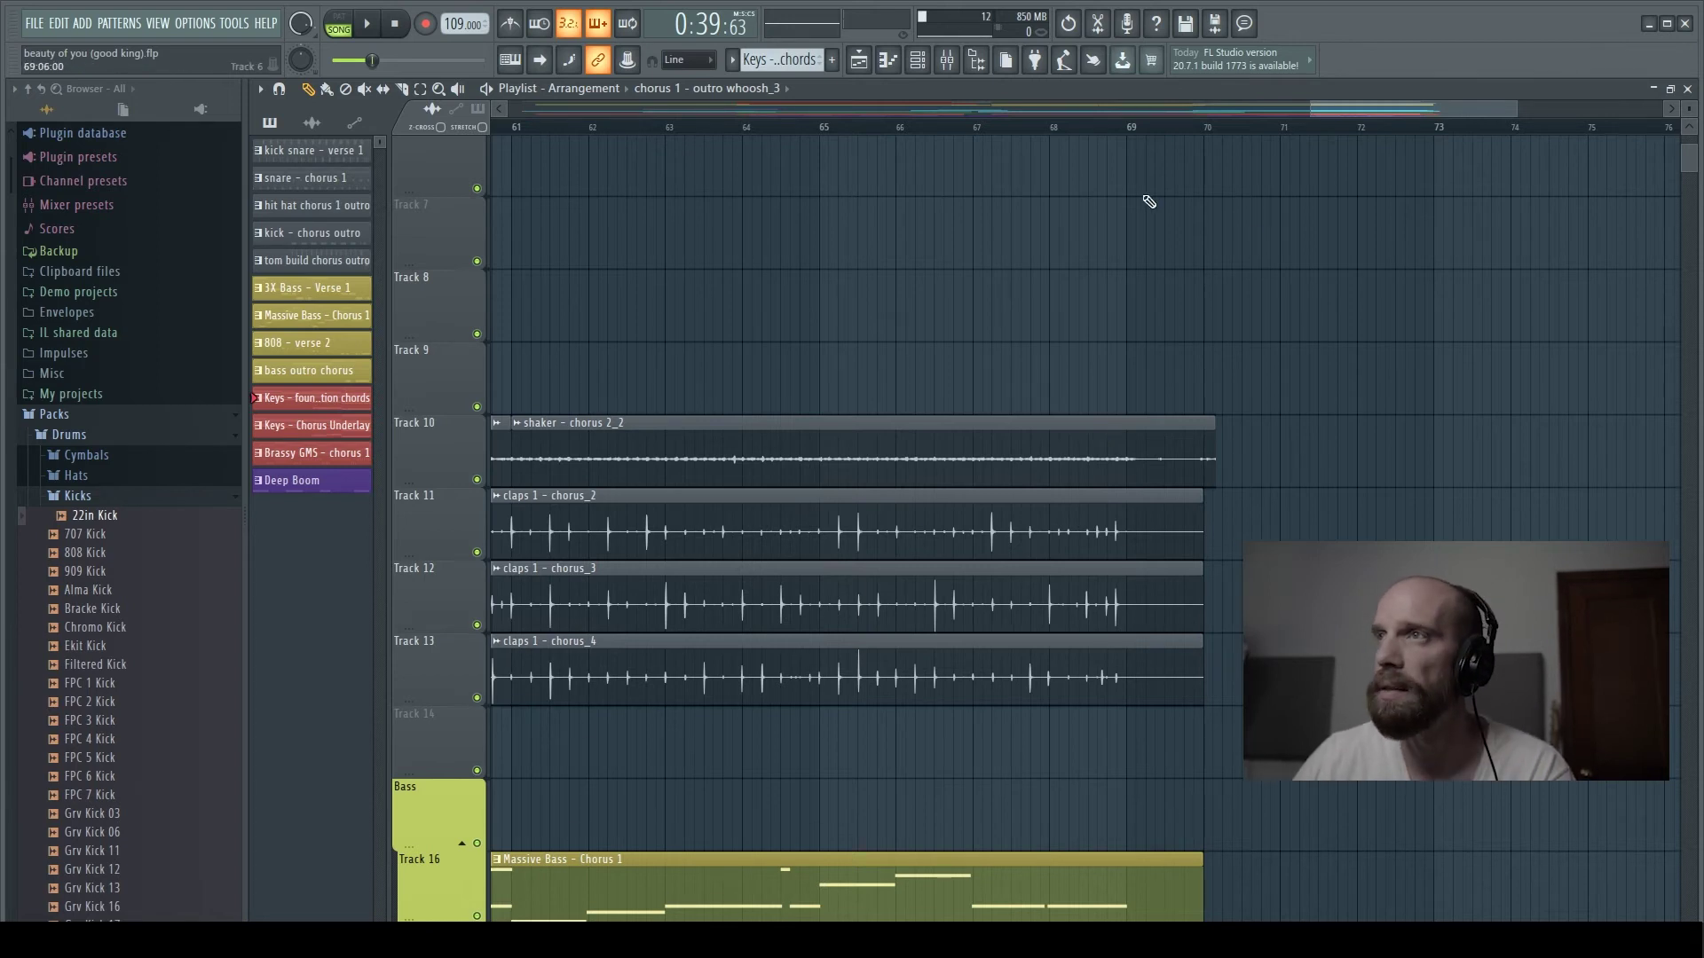
pyautogui.moveTo(1361, 108)
pyautogui.mouseDown()
pyautogui.moveTo(1149, 120)
pyautogui.moveTo(1354, 121)
pyautogui.mouseUp()
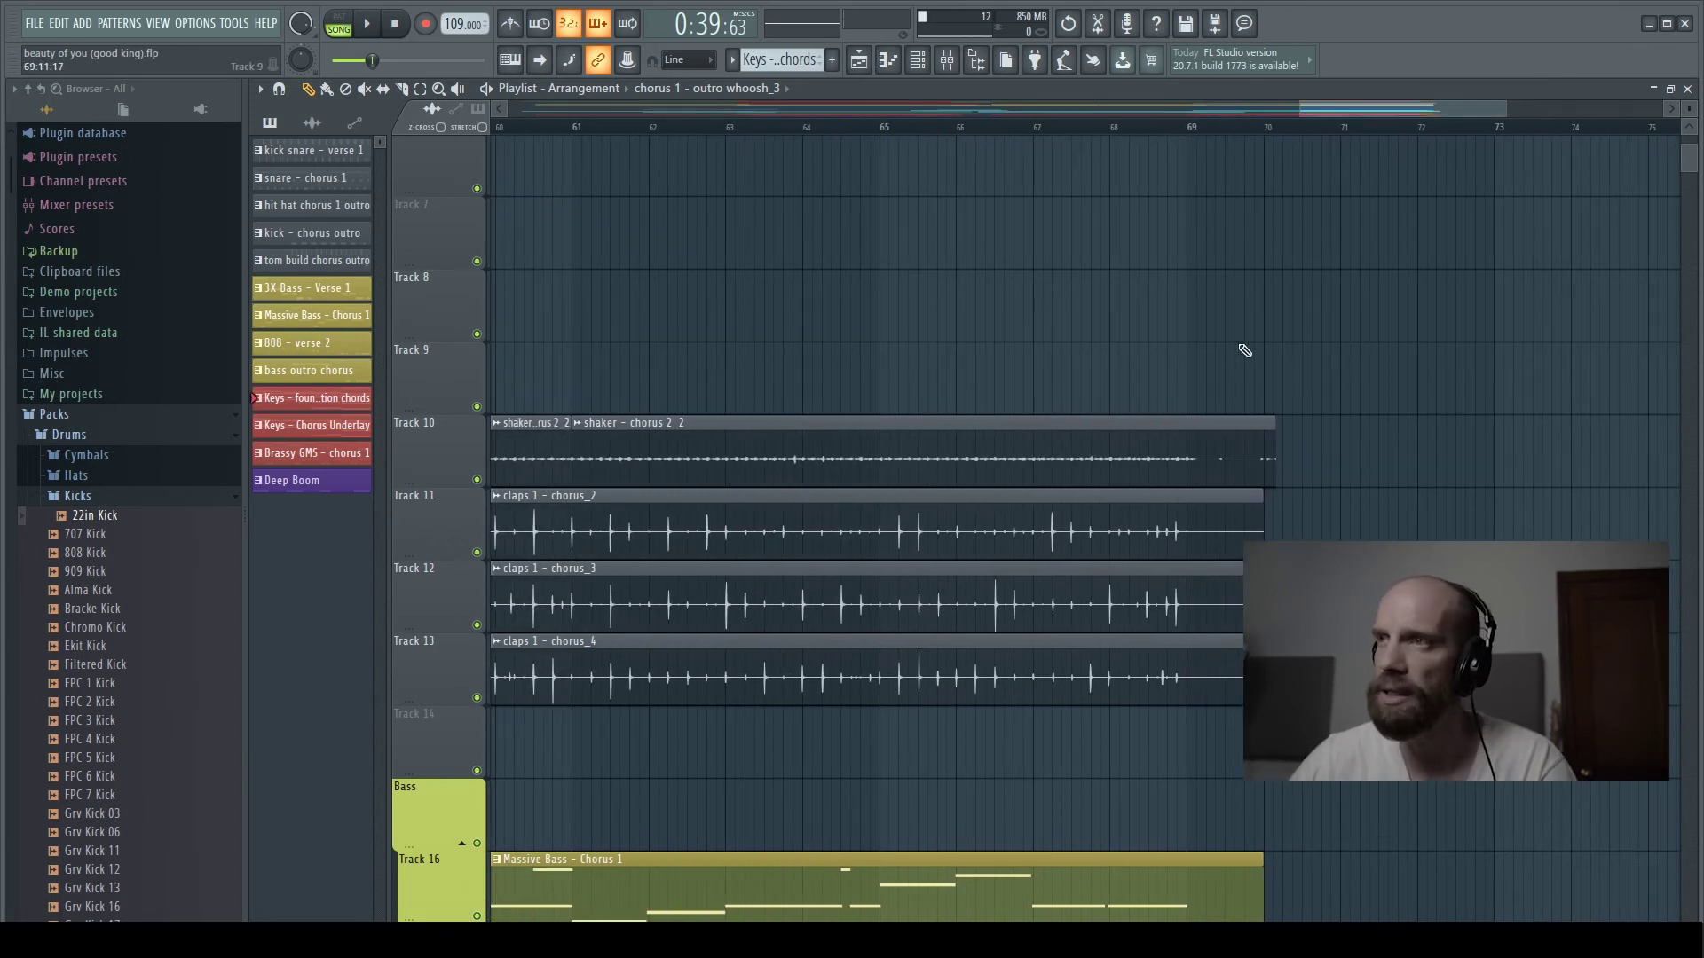
pyautogui.scroll(4, 1212, 470)
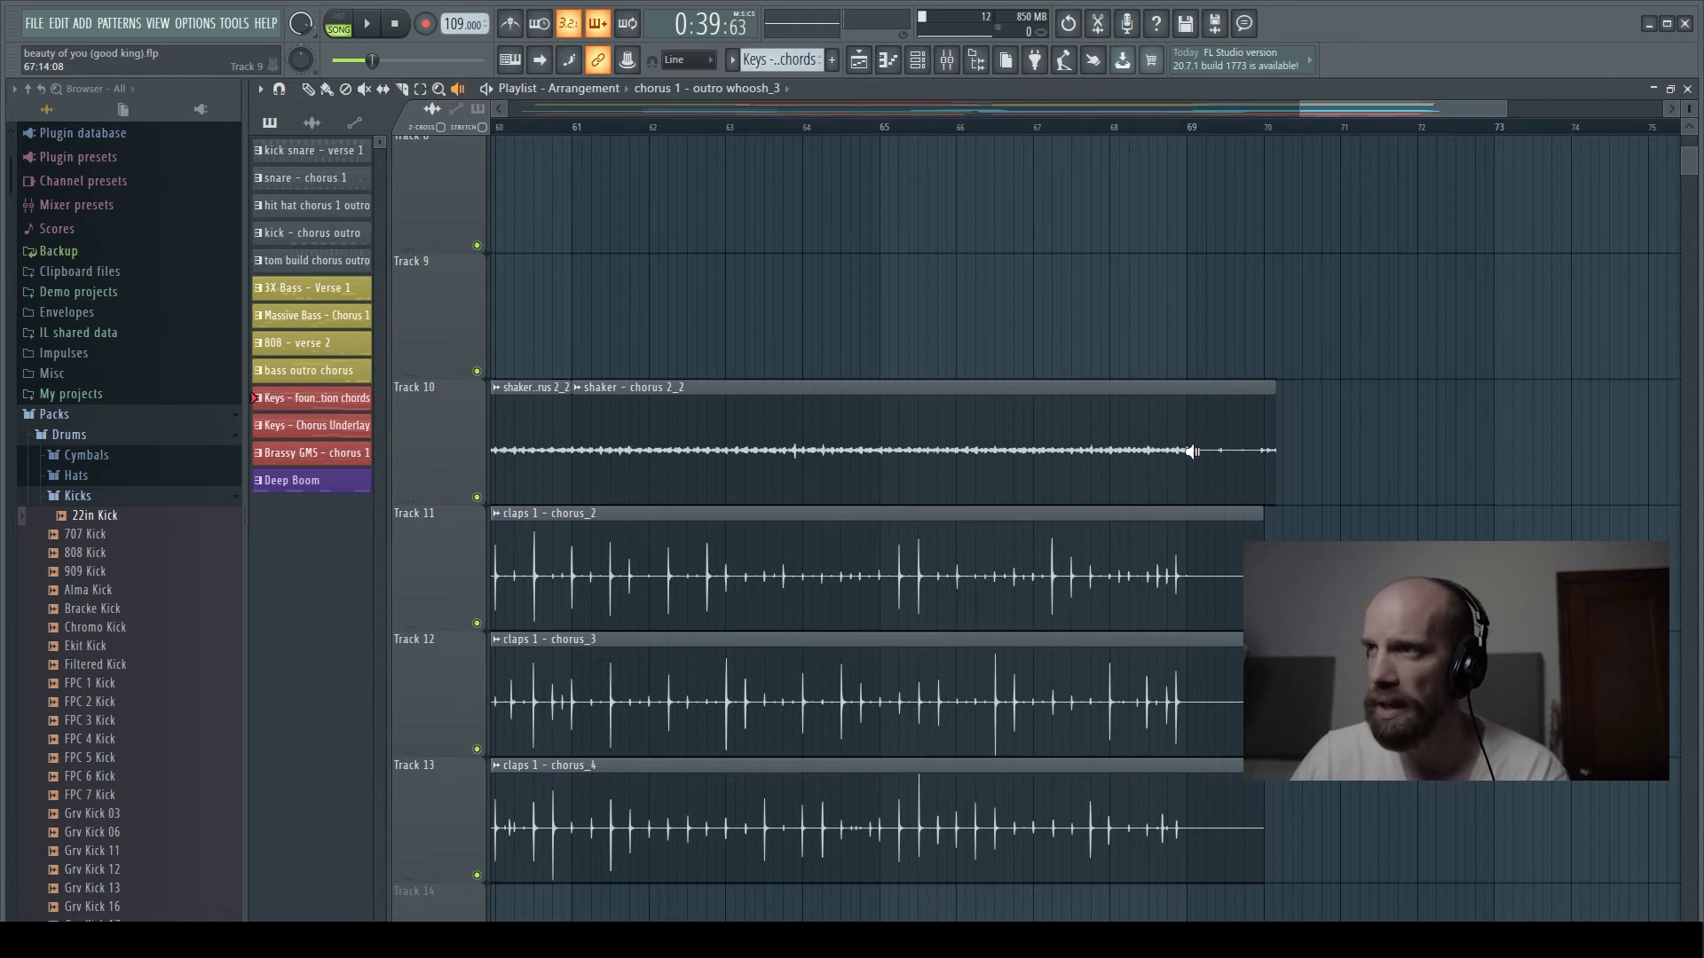
pyautogui.click(1057, 448)
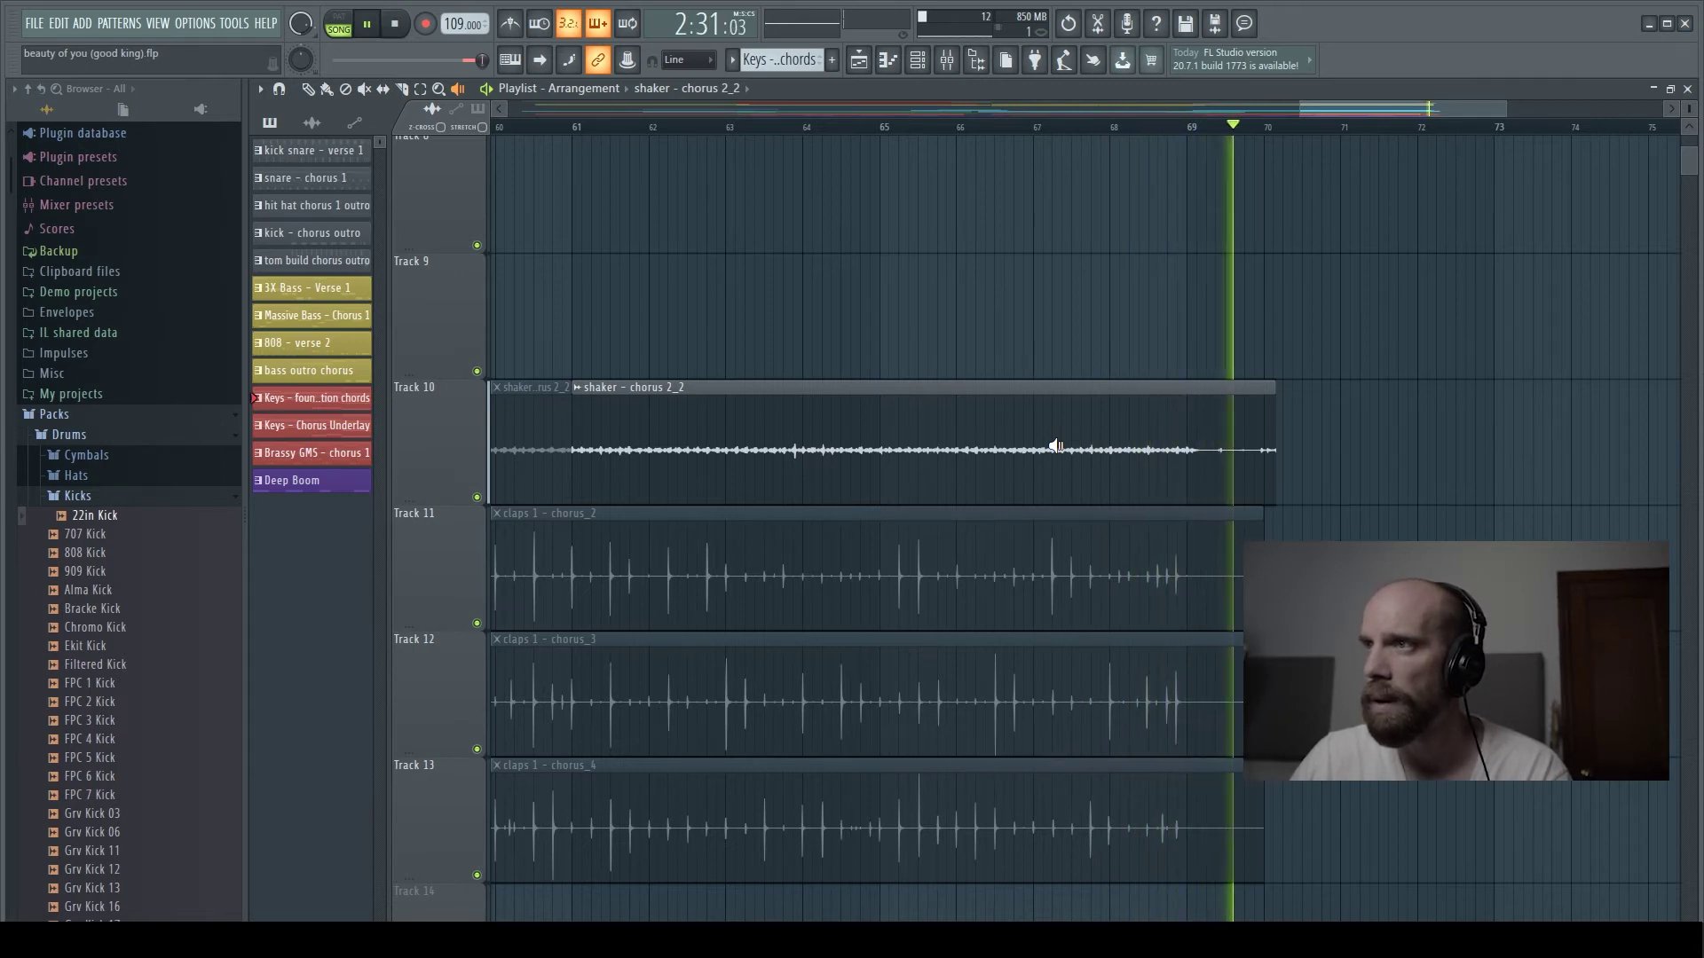
# Step: Stop playback and audition the shaker's ending around bar 70 with the Playback tool
pyautogui.press('space')
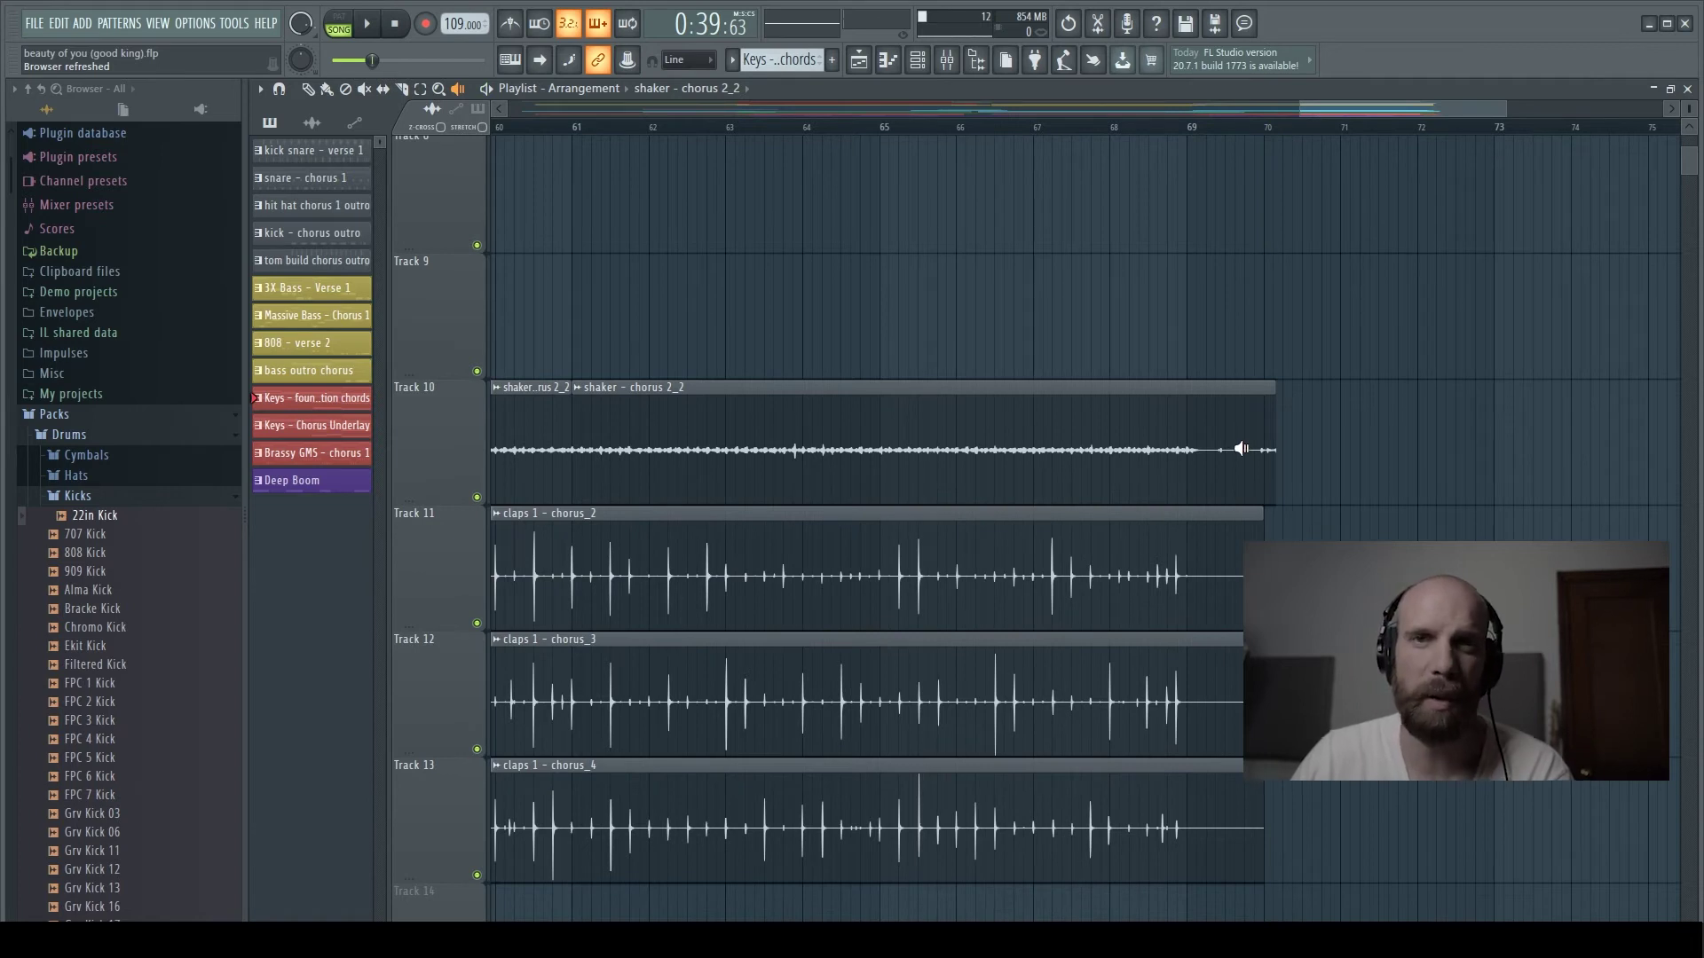
pyautogui.moveTo(1241, 449); pyautogui.dragTo(1241, 449)
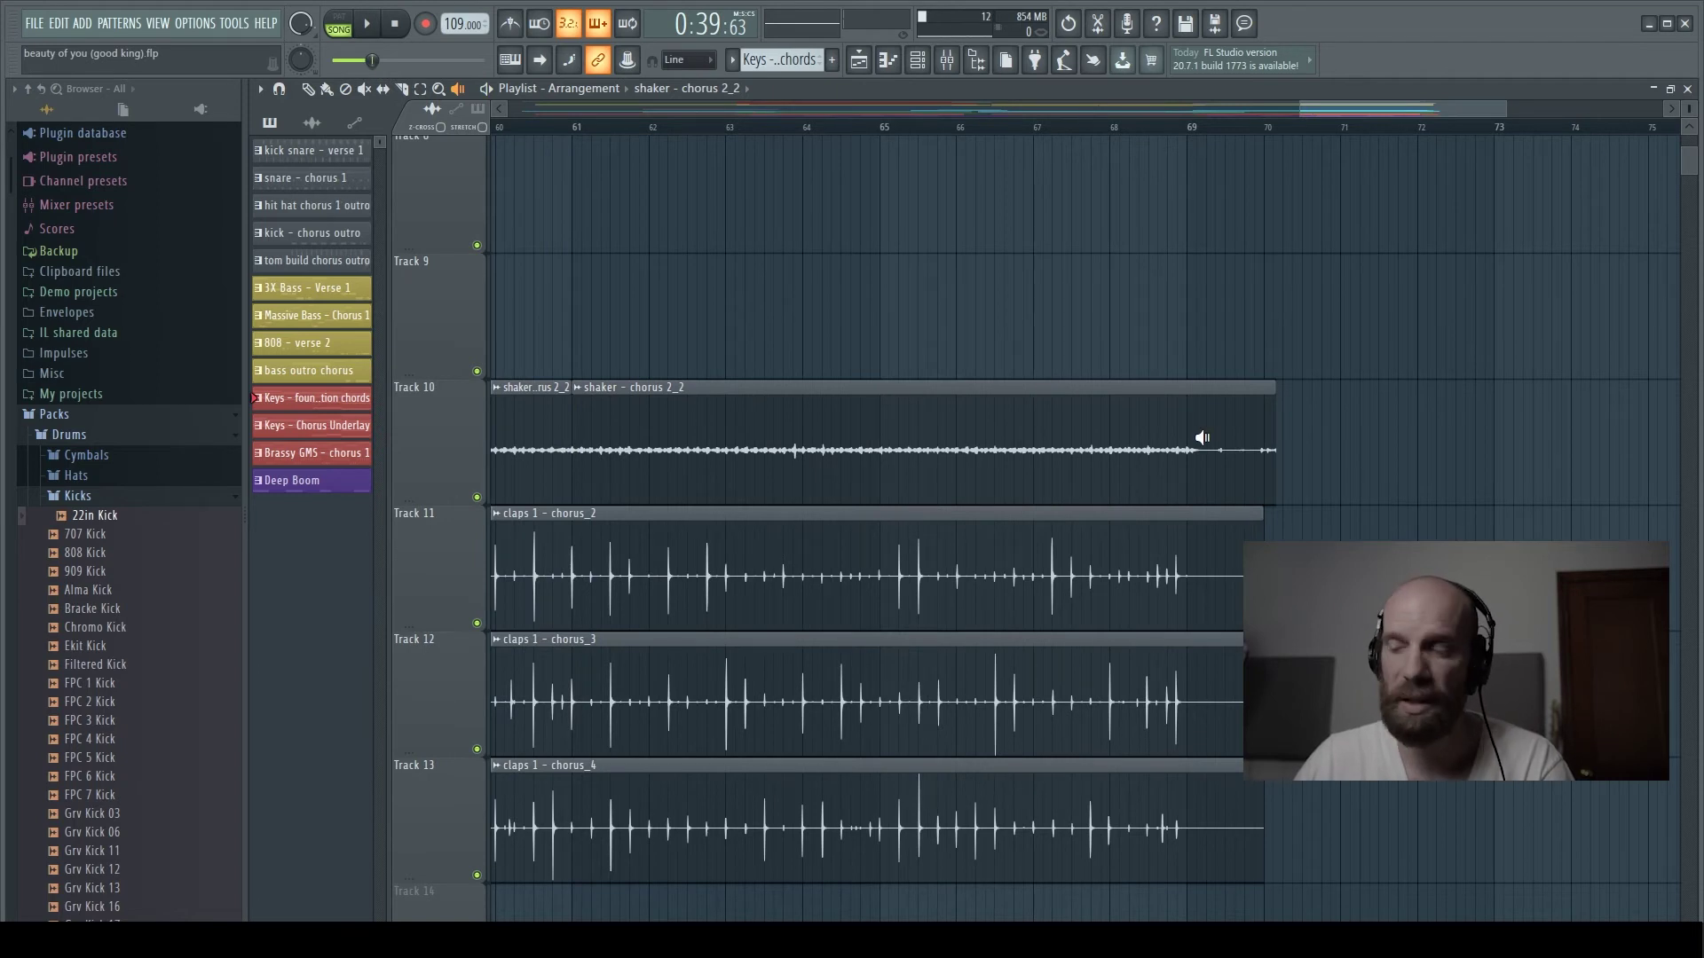
pyautogui.press('e')
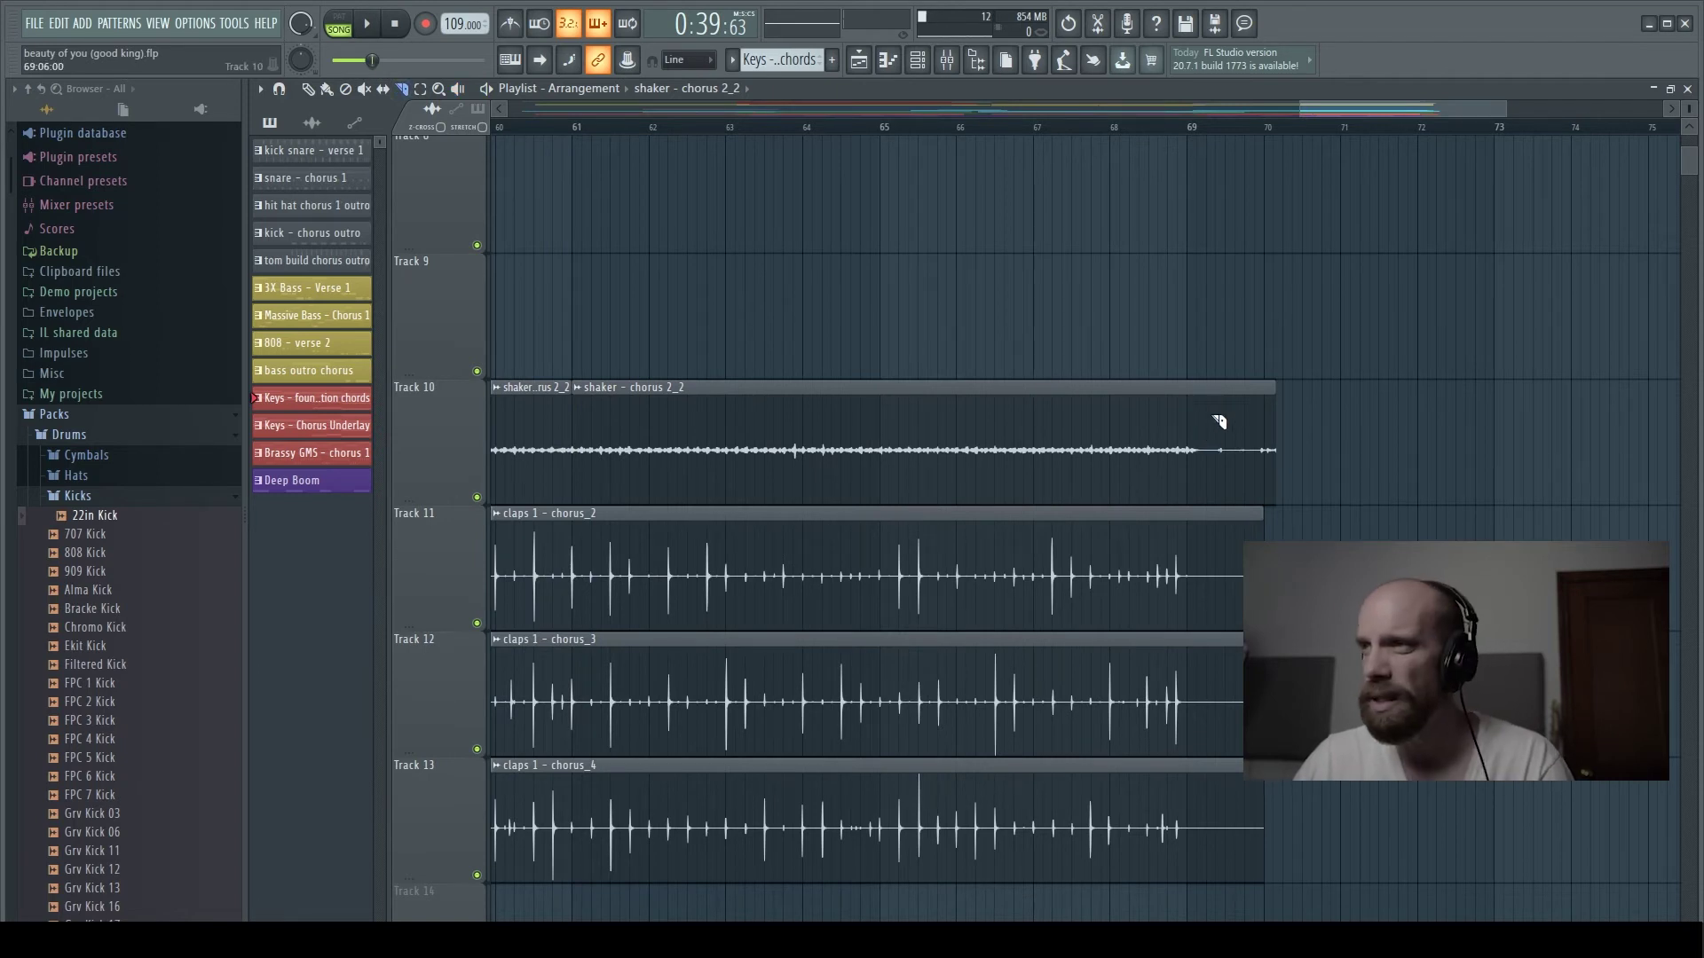
# Step: Slice the Track 10 shaker clip near bar 69, delete and restore the tail, then trim its end slightly
pyautogui.moveTo(1209, 414); pyautogui.dragTo(1209, 414)
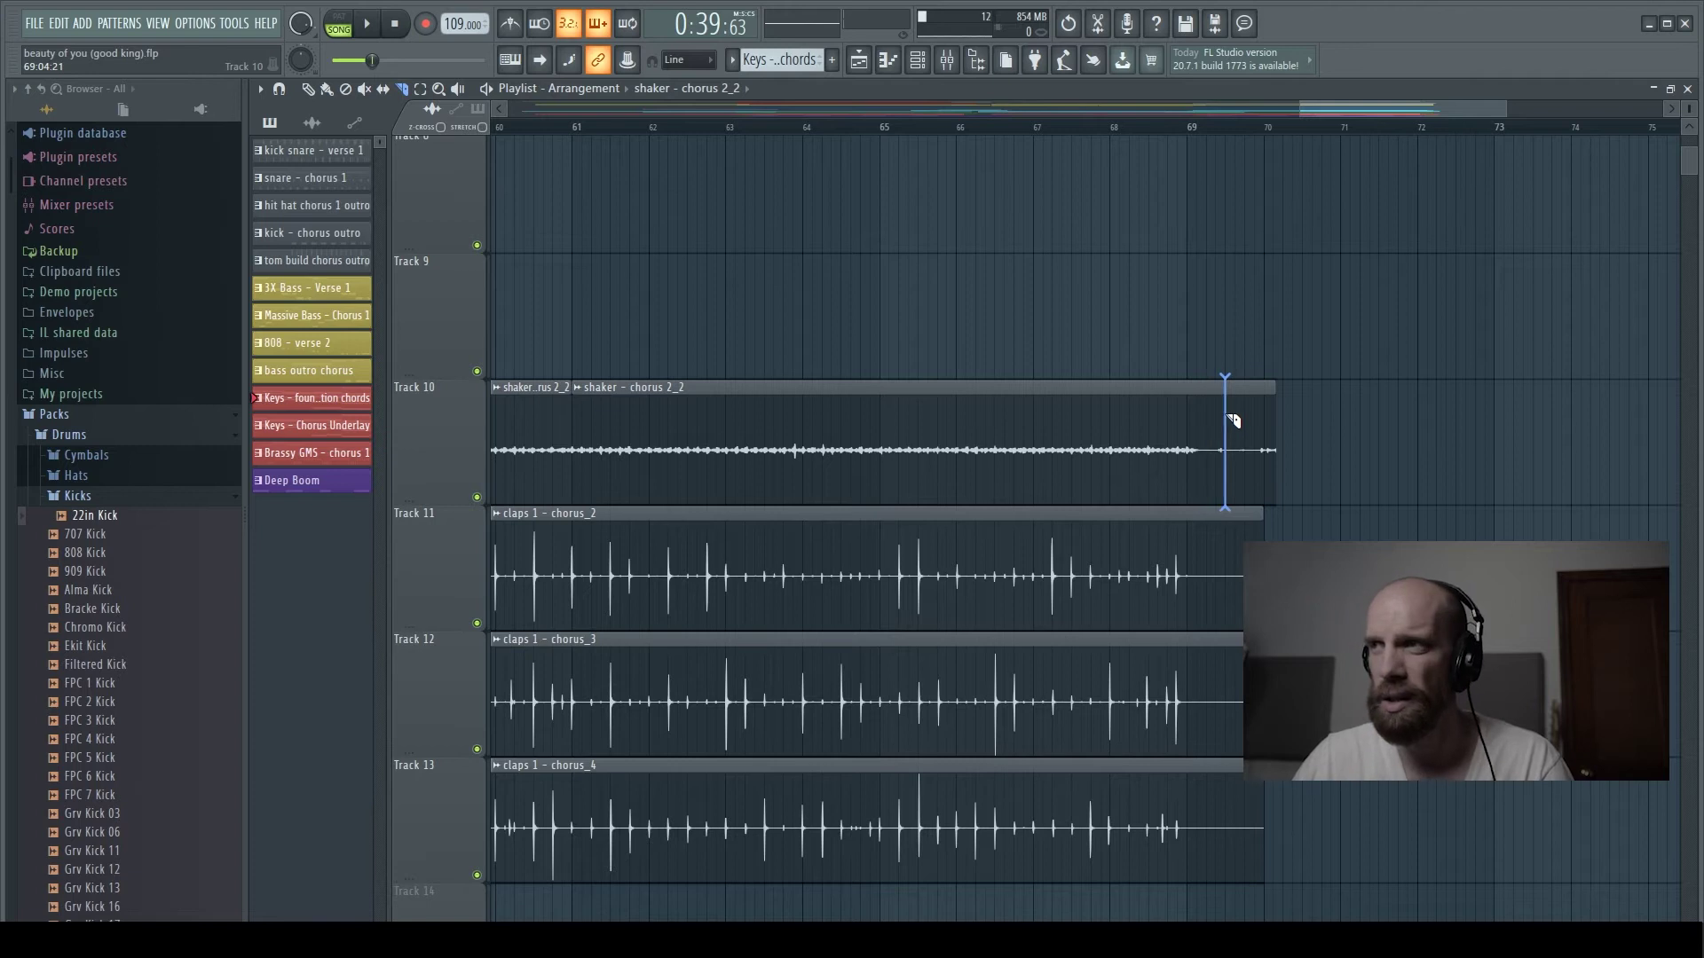
pyautogui.moveTo(1219, 420); pyautogui.dragTo(1217, 424)
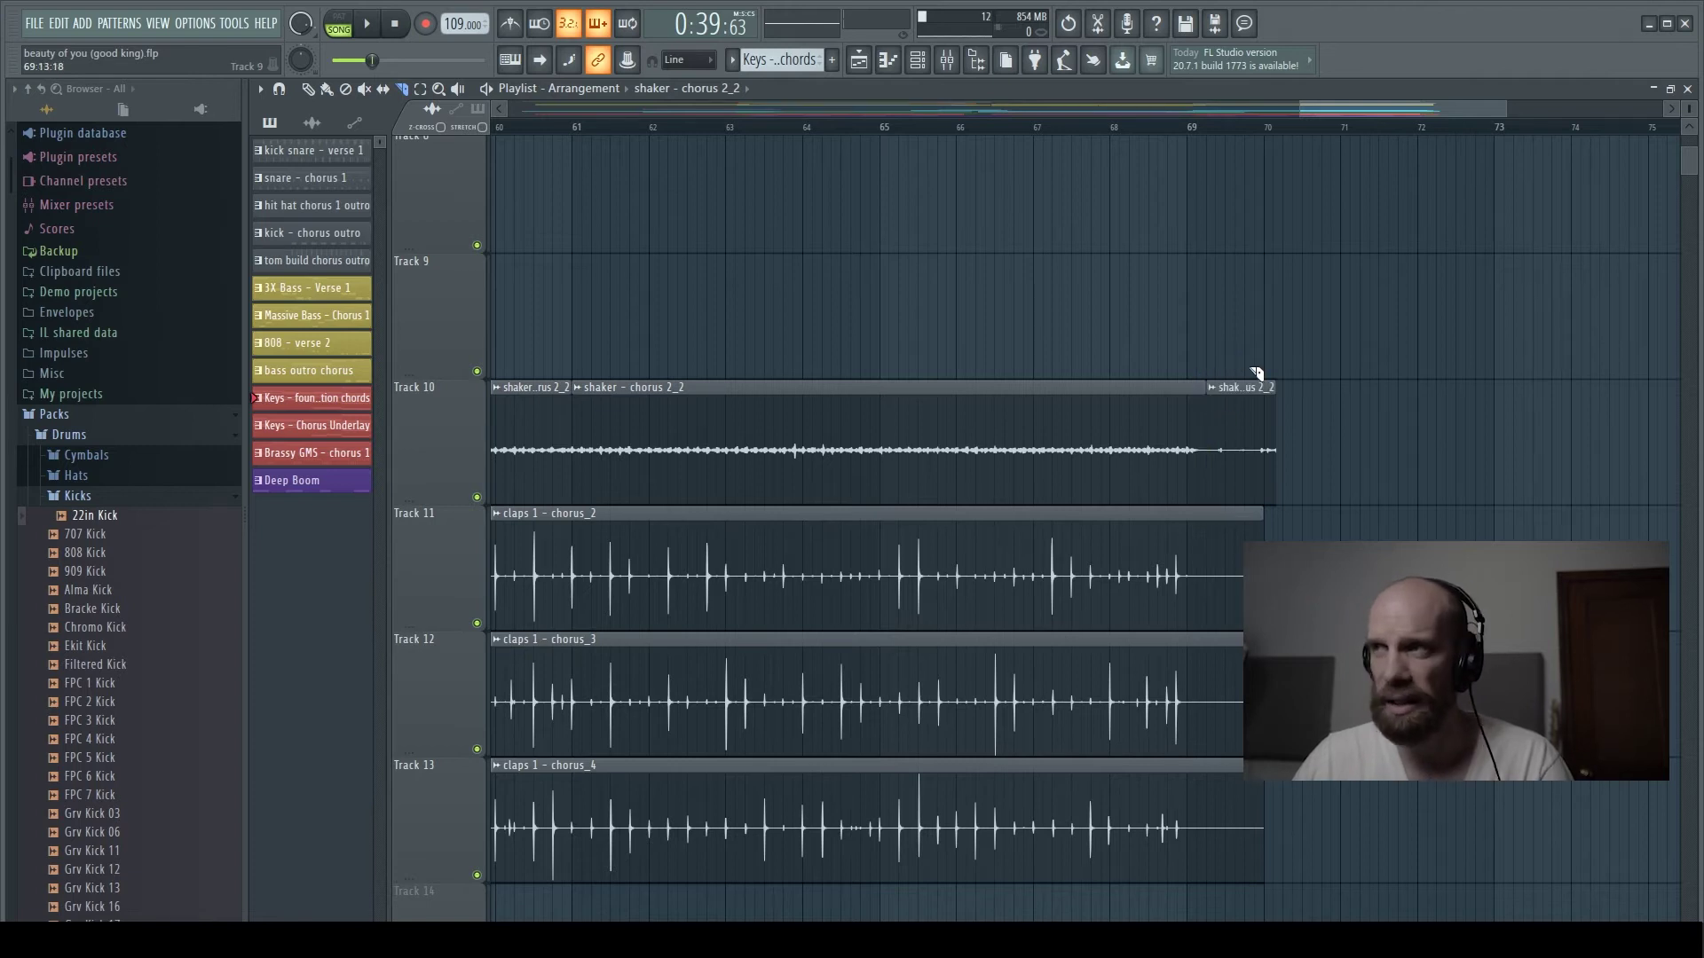
pyautogui.rightClick(1246, 420)
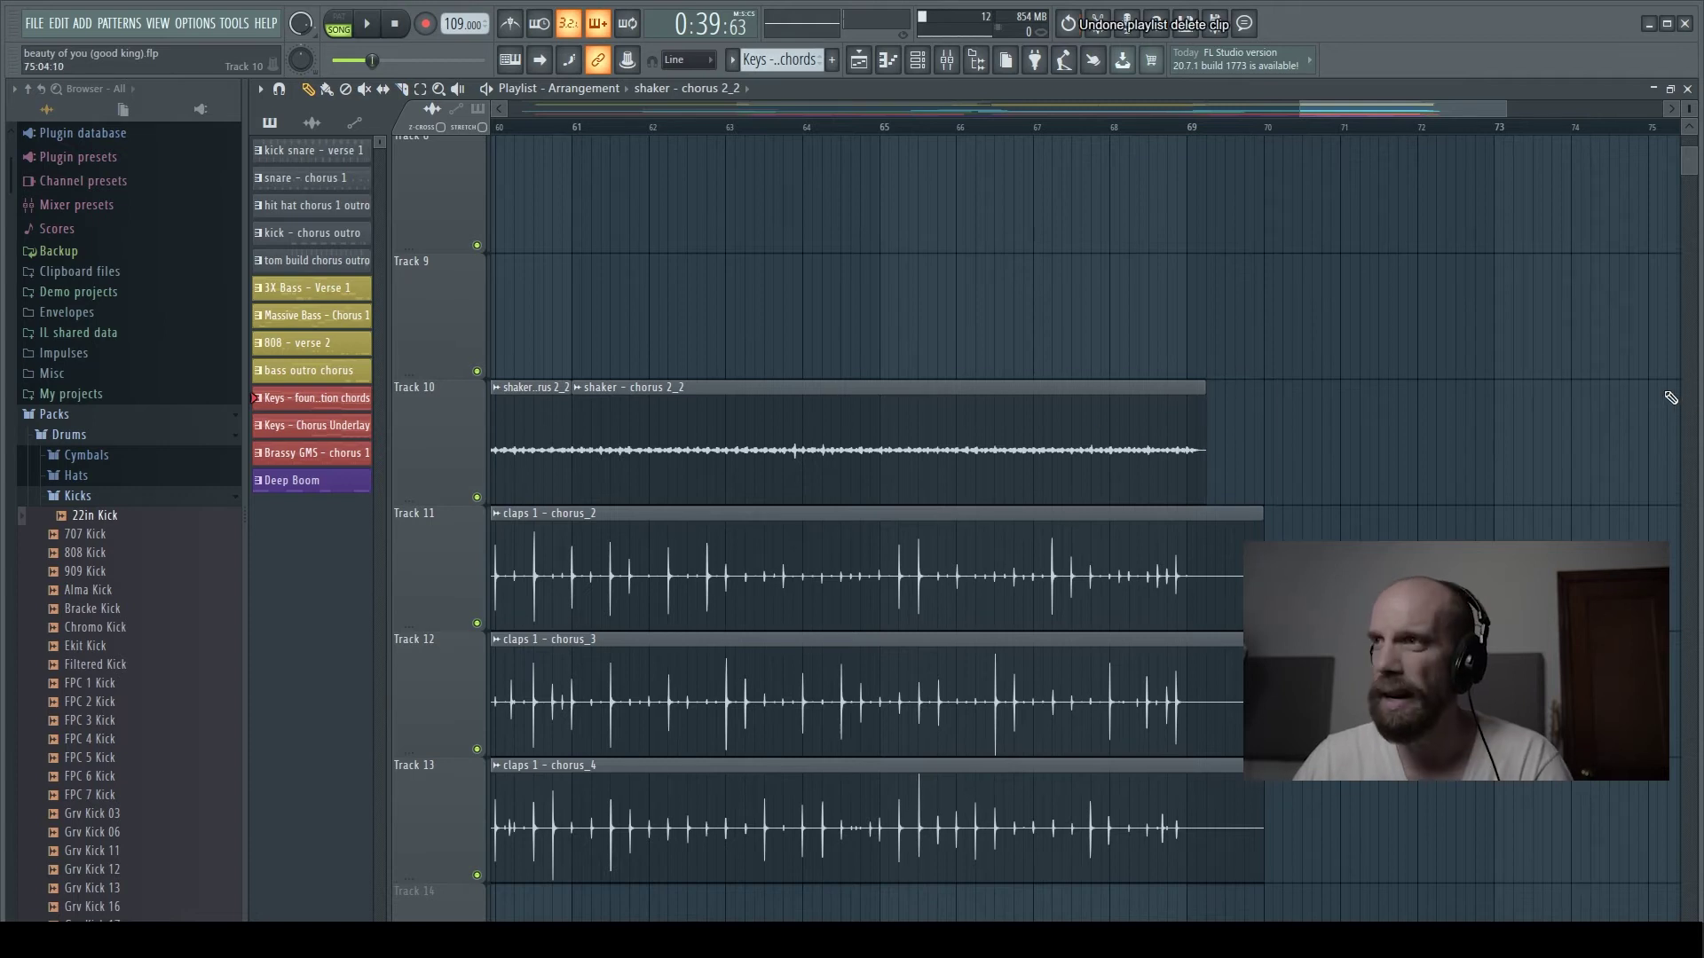
pyautogui.hotkey('ctrl', 'z')
pyautogui.hotkey('ctrl', 'z')
pyautogui.hotkey('ctrl', 'z')
pyautogui.hotkey('ctrl', 'z')
pyautogui.hotkey('ctrl', 'z')
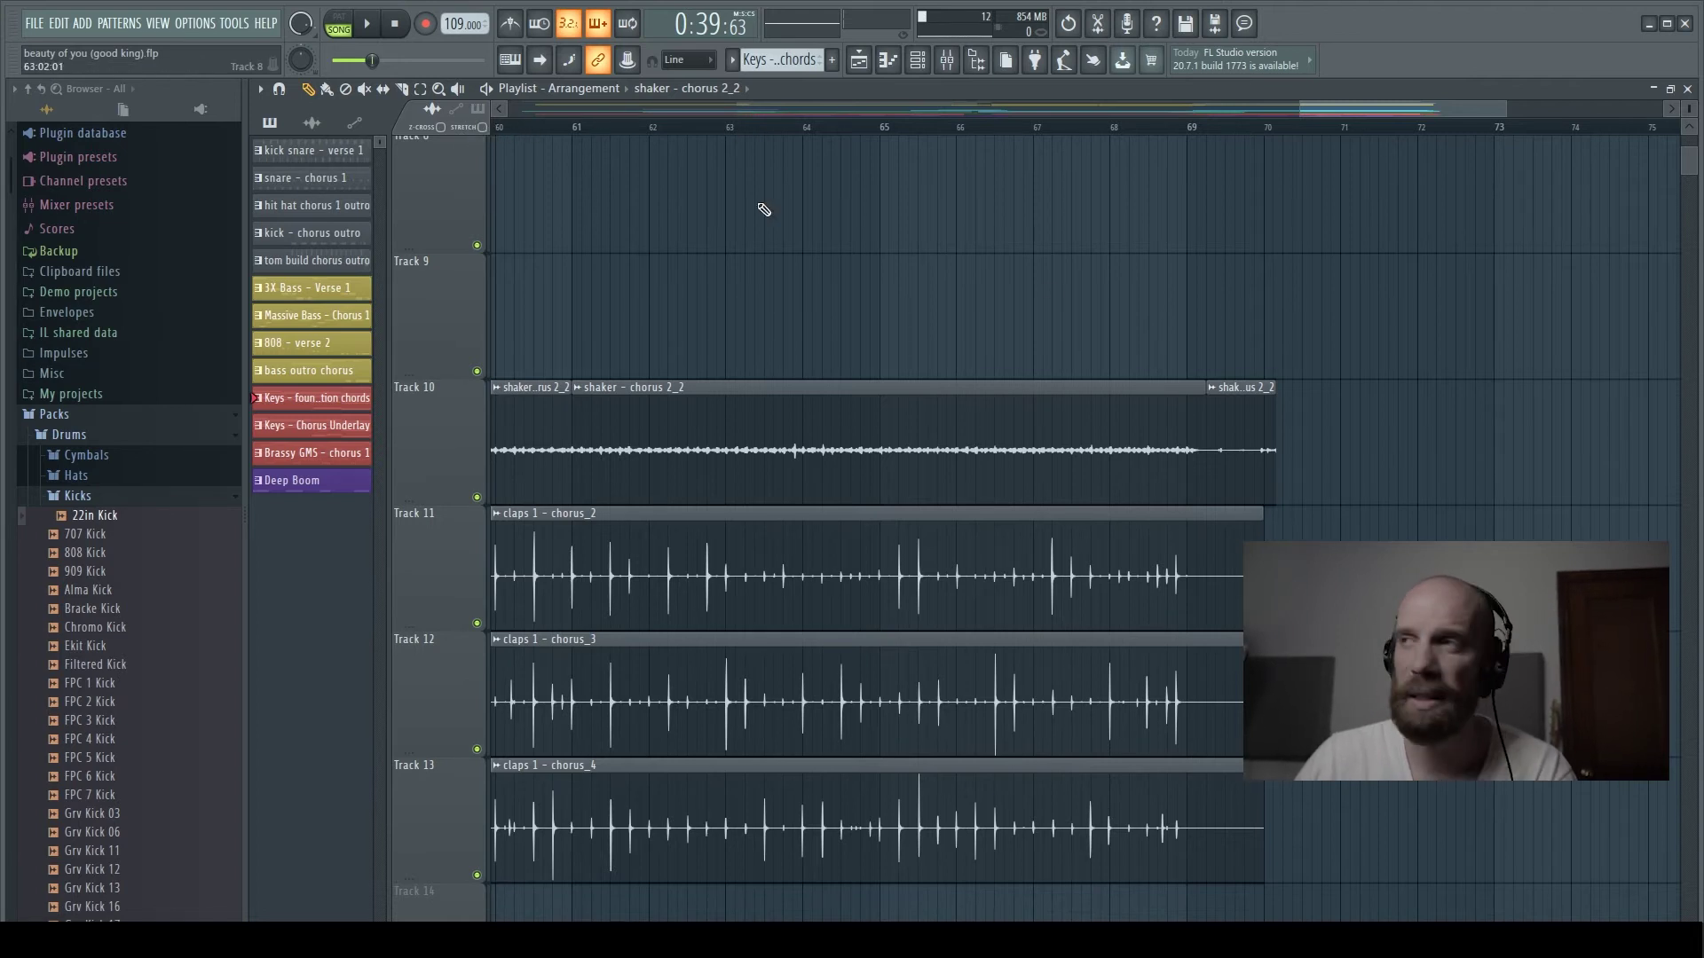
pyautogui.moveTo(1273, 433); pyautogui.dragTo(1212, 433)
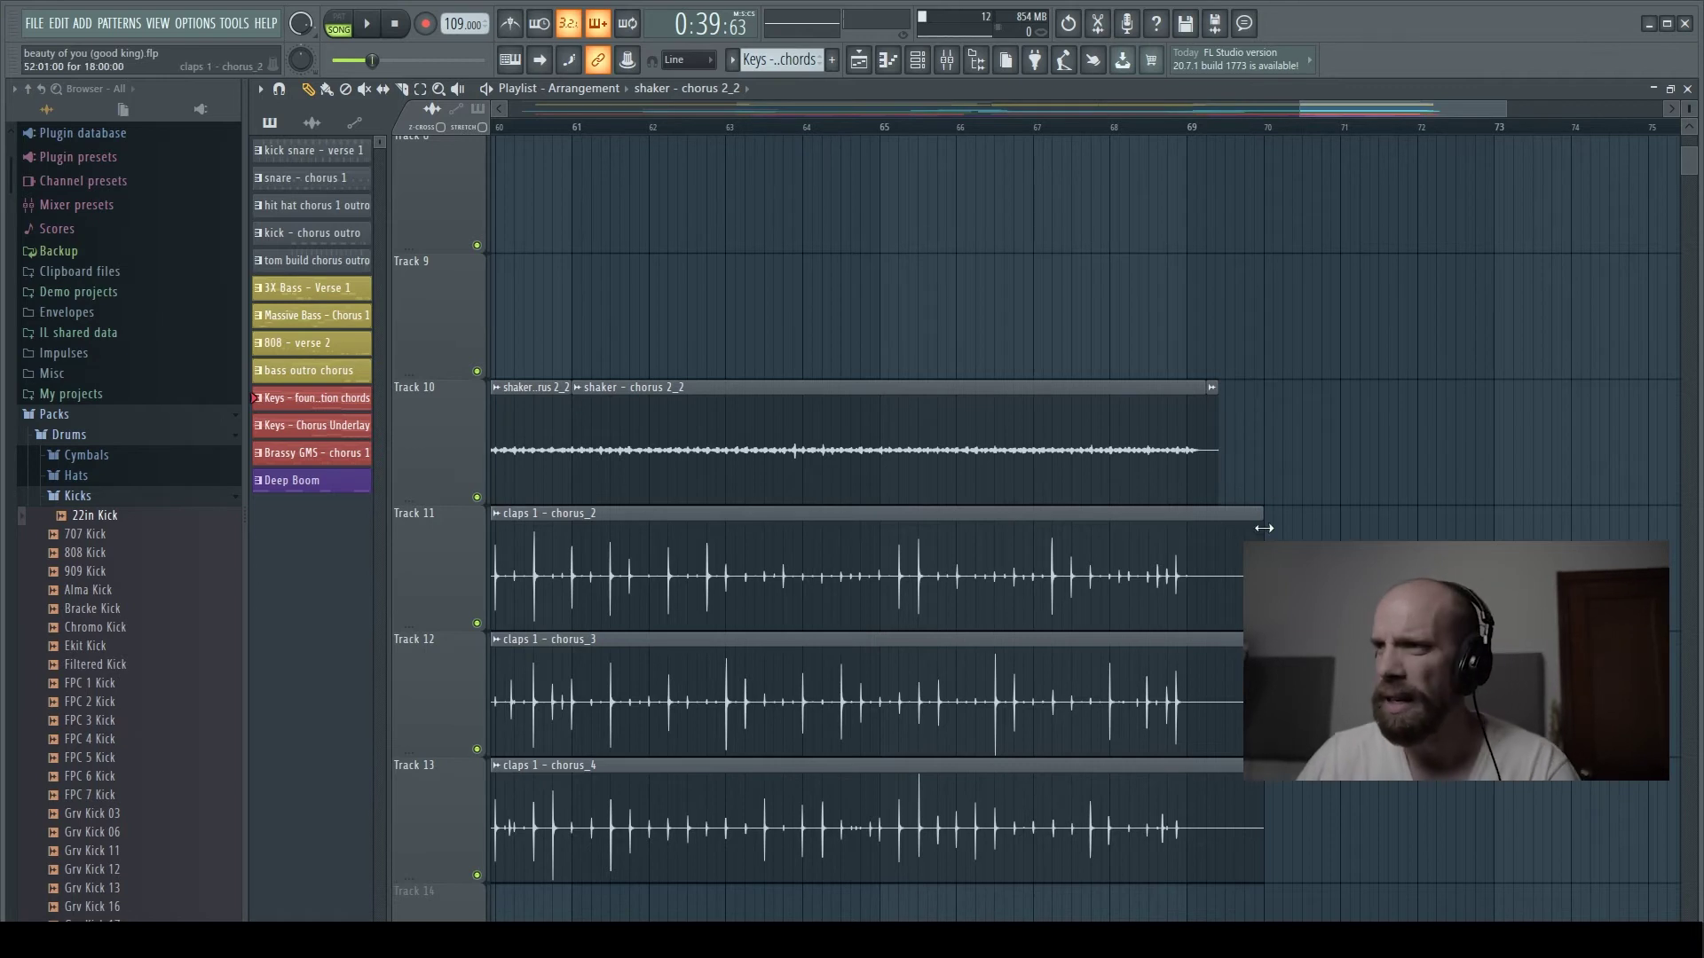
pyautogui.scroll(1, 1024, 542)
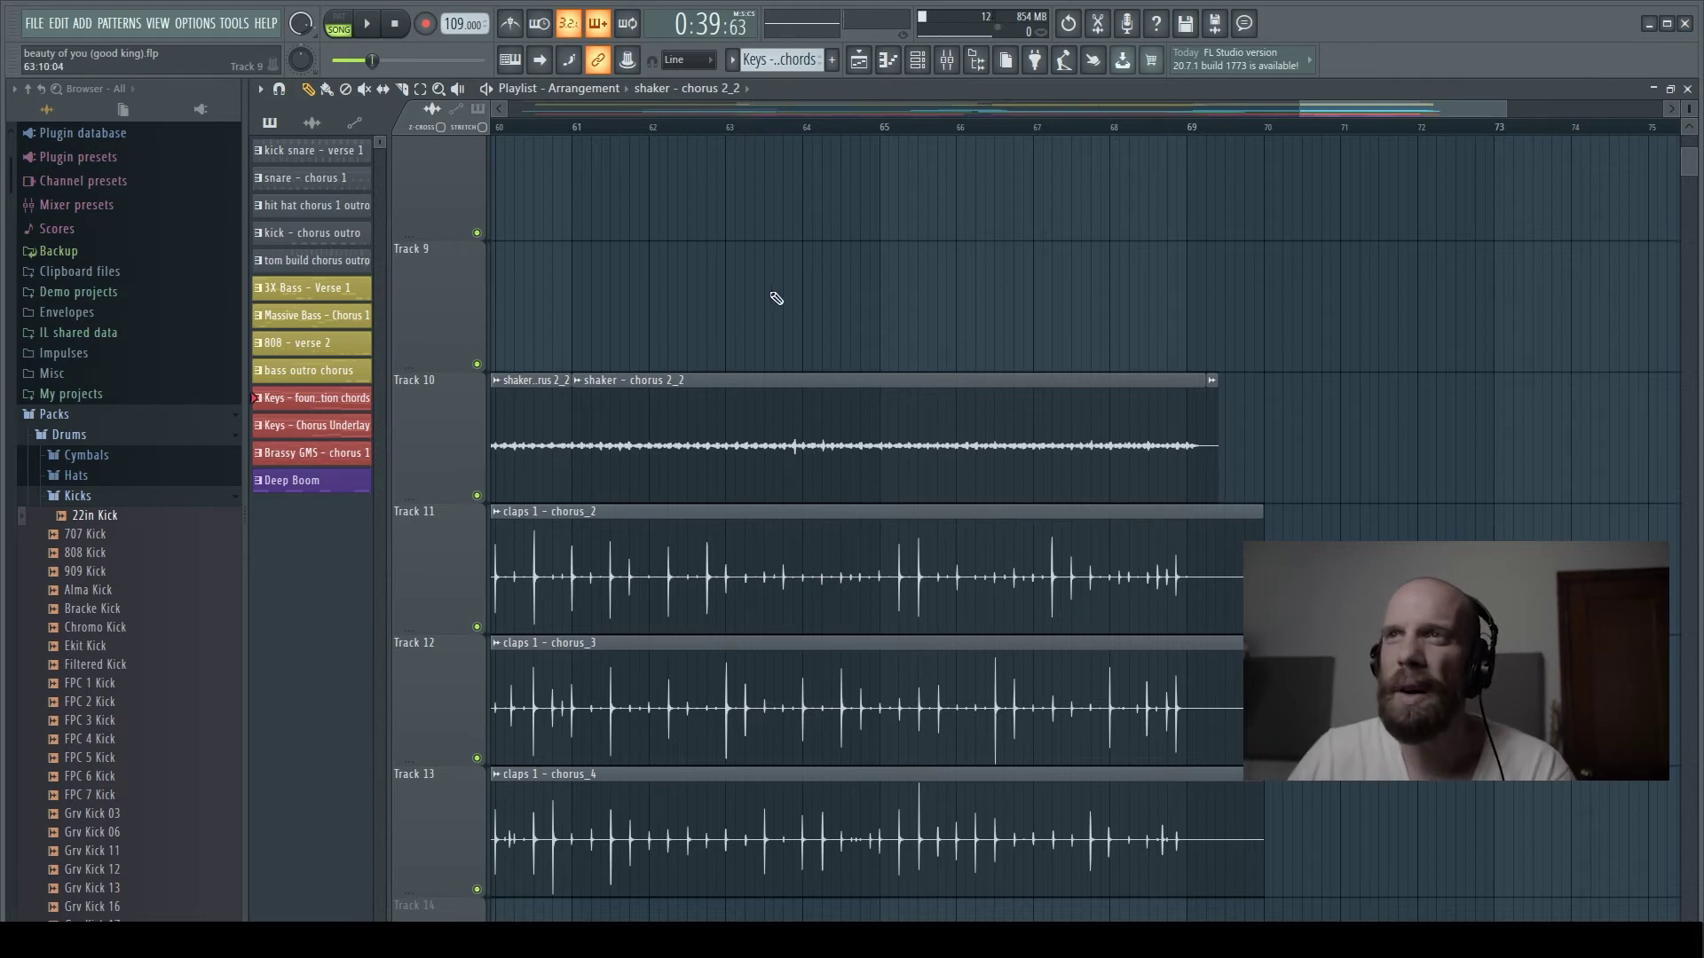
# Step: Set the shaker sample's declicking mode to Crossfade (bleeding) and extend the short end piece past bar 69
pyautogui.click(591, 382)
pyautogui.doubleClick(592, 382)
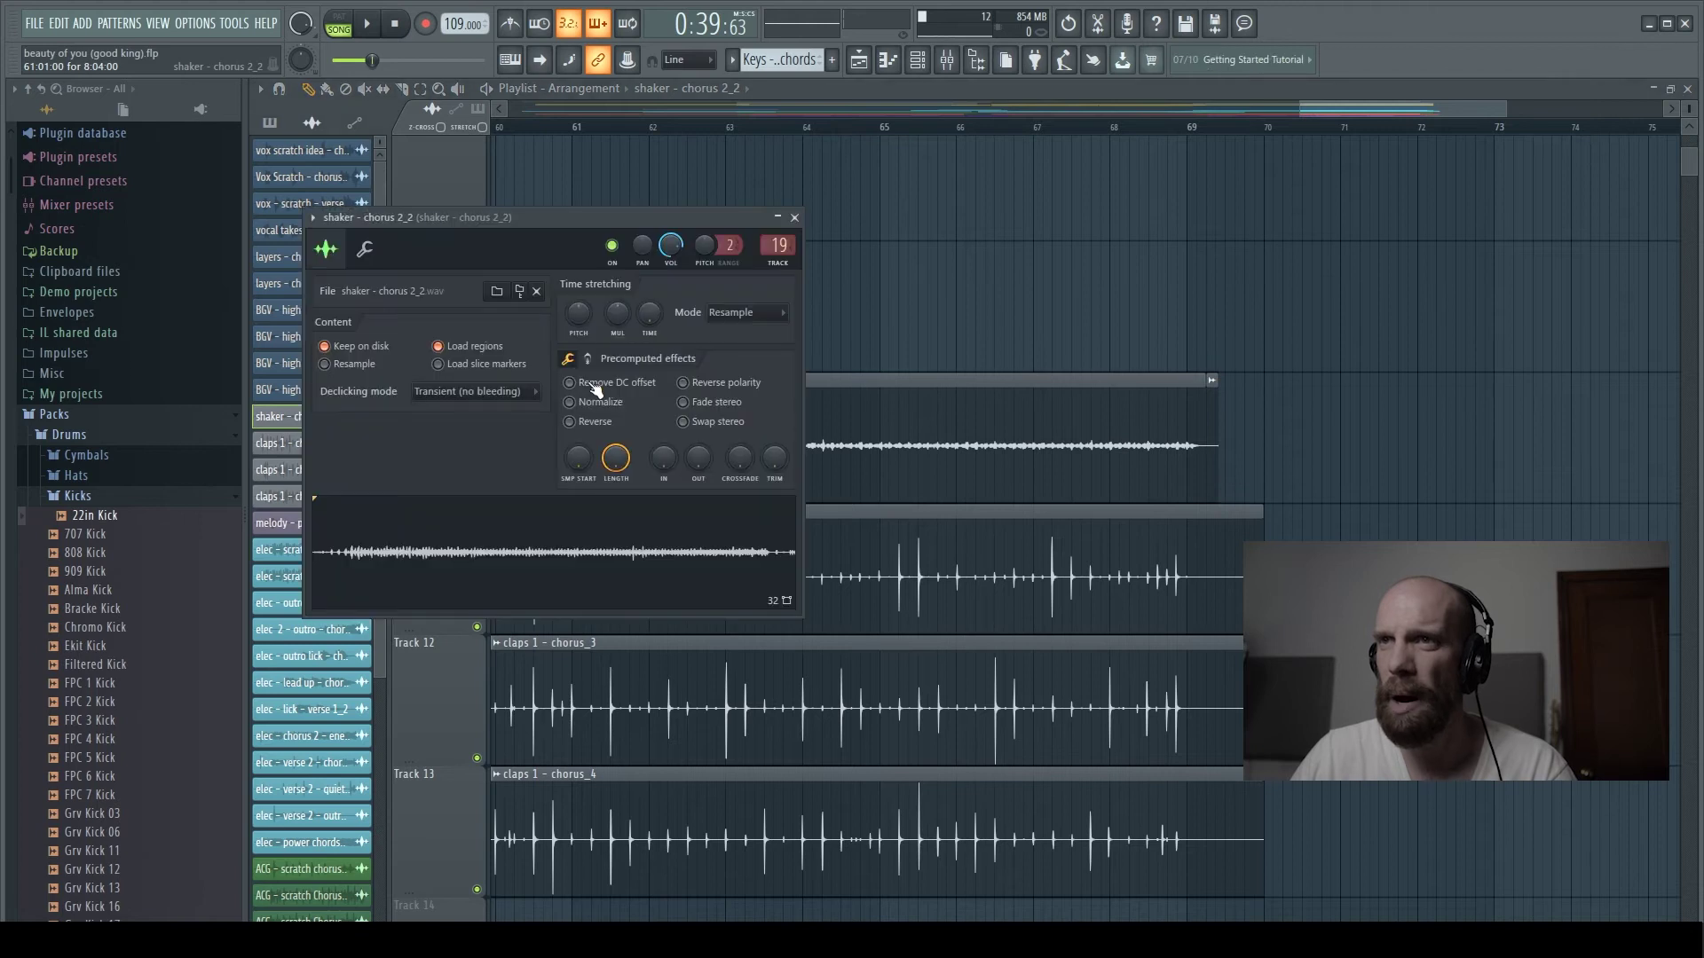
pyautogui.moveTo(461, 214); pyautogui.dragTo(492, 248)
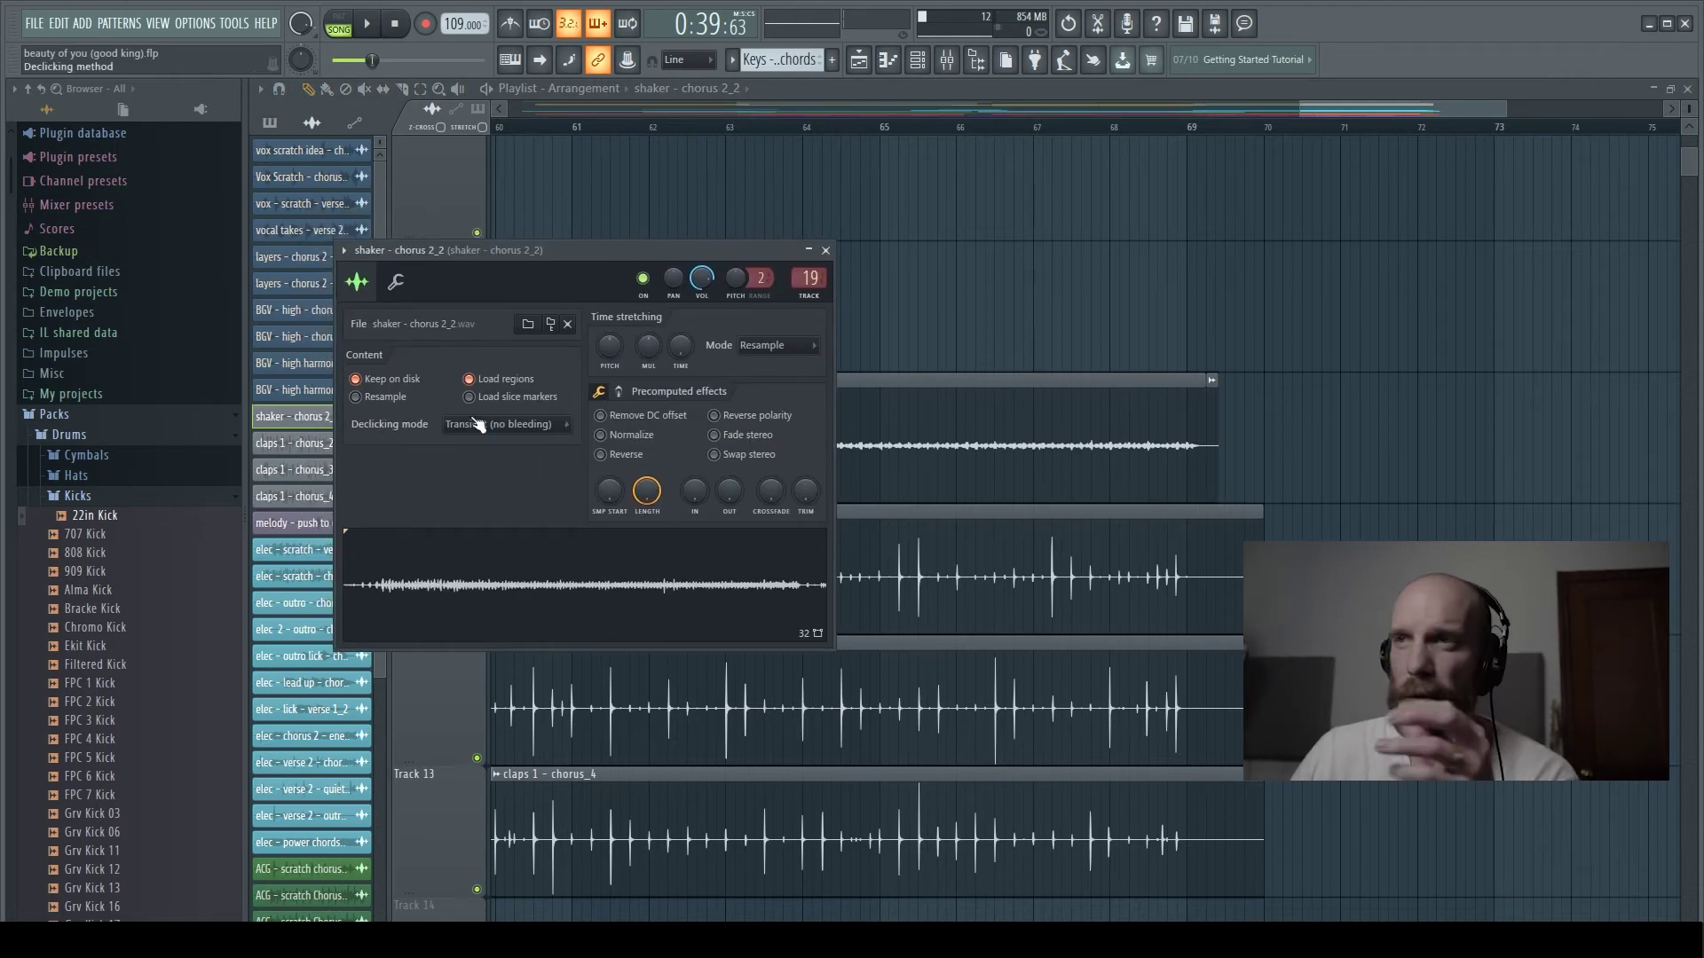
pyautogui.click(562, 426)
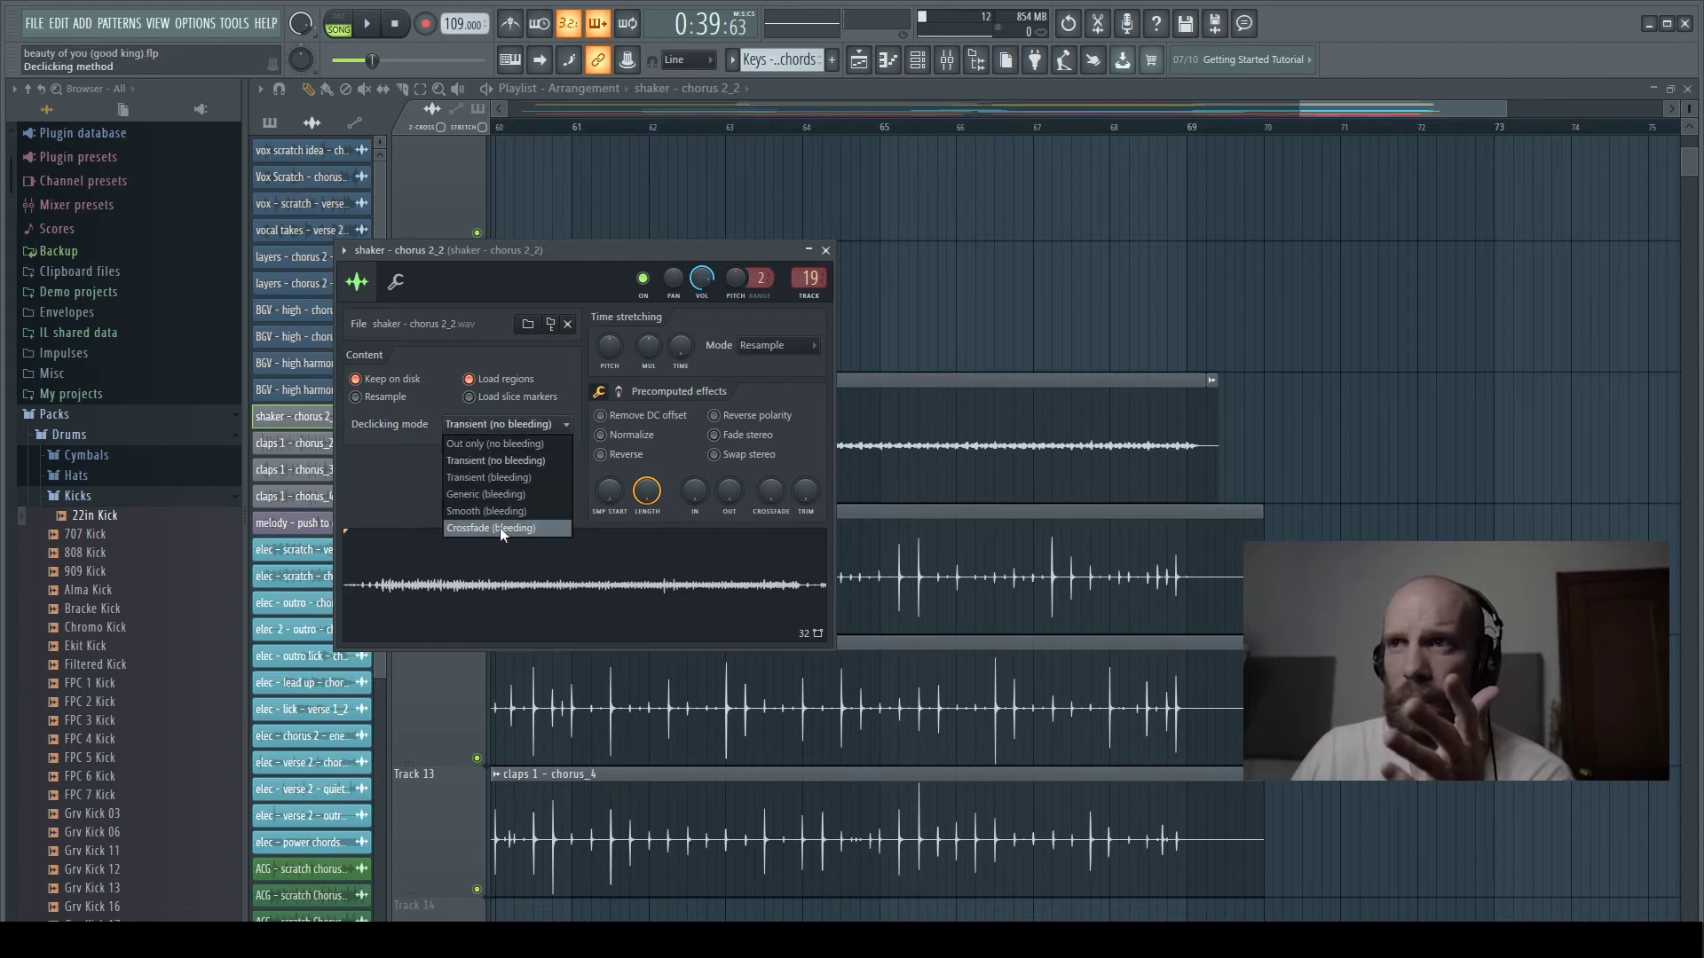
pyautogui.click(485, 531)
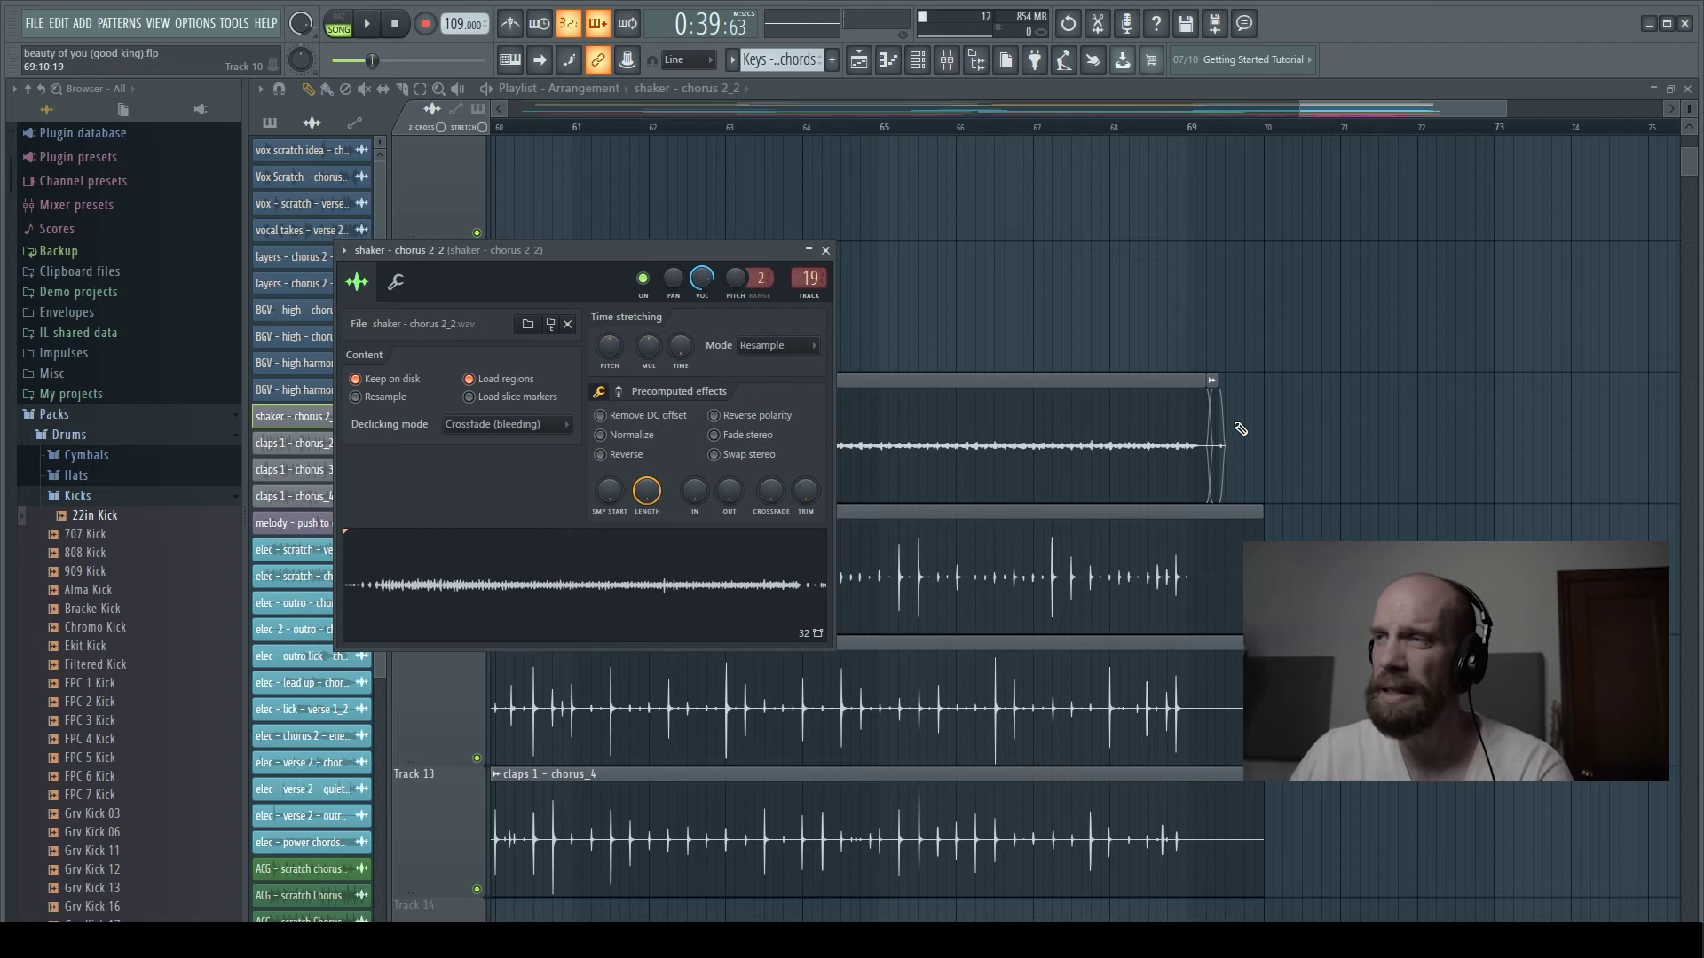
pyautogui.scroll(3, 1238, 449)
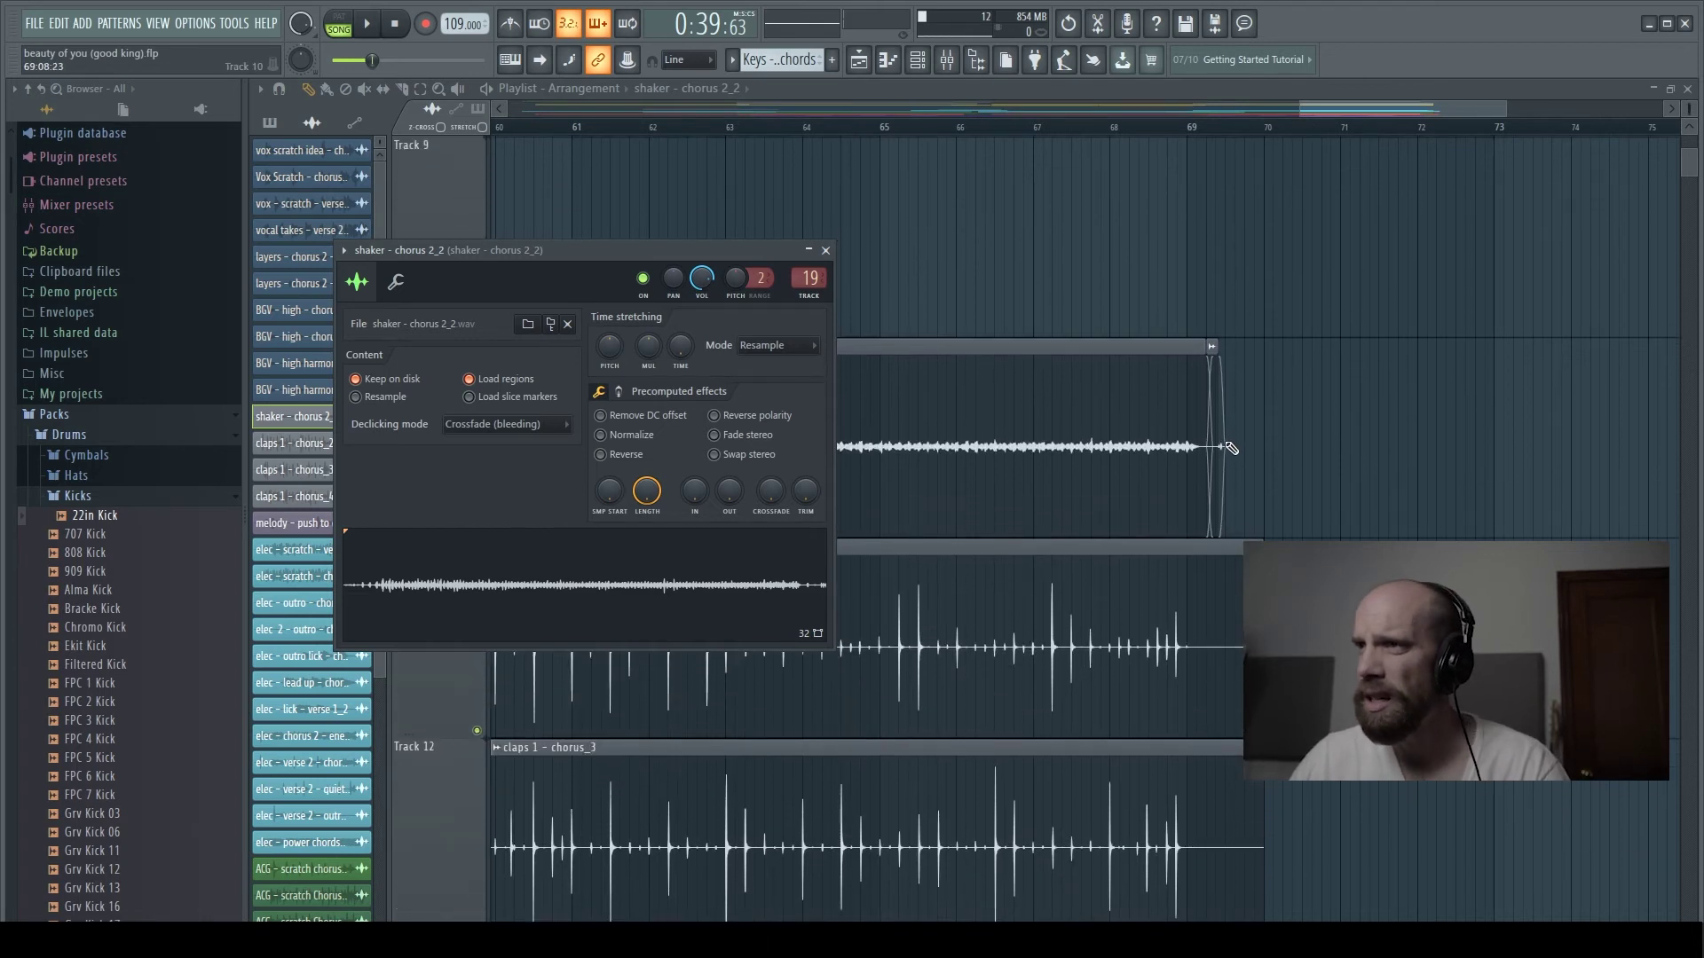
pyautogui.click(1225, 446)
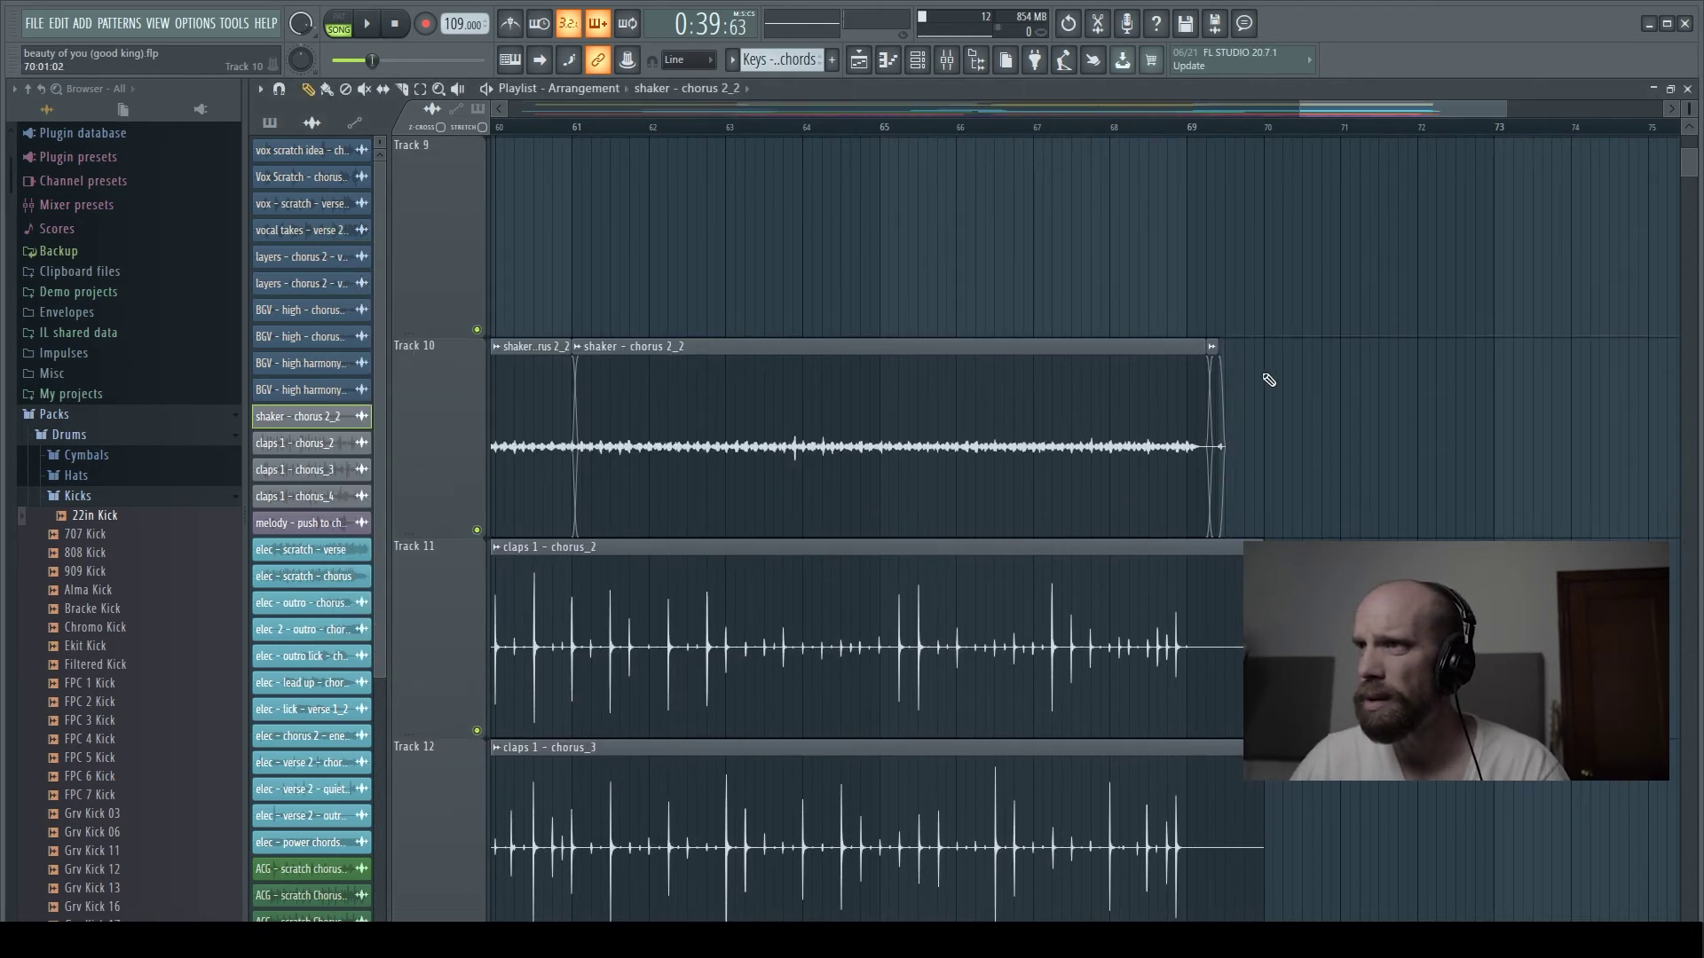
pyautogui.moveTo(1218, 426)
pyautogui.mouseDown()
pyautogui.moveTo(1503, 407)
pyautogui.moveTo(1241, 422)
pyautogui.mouseUp()
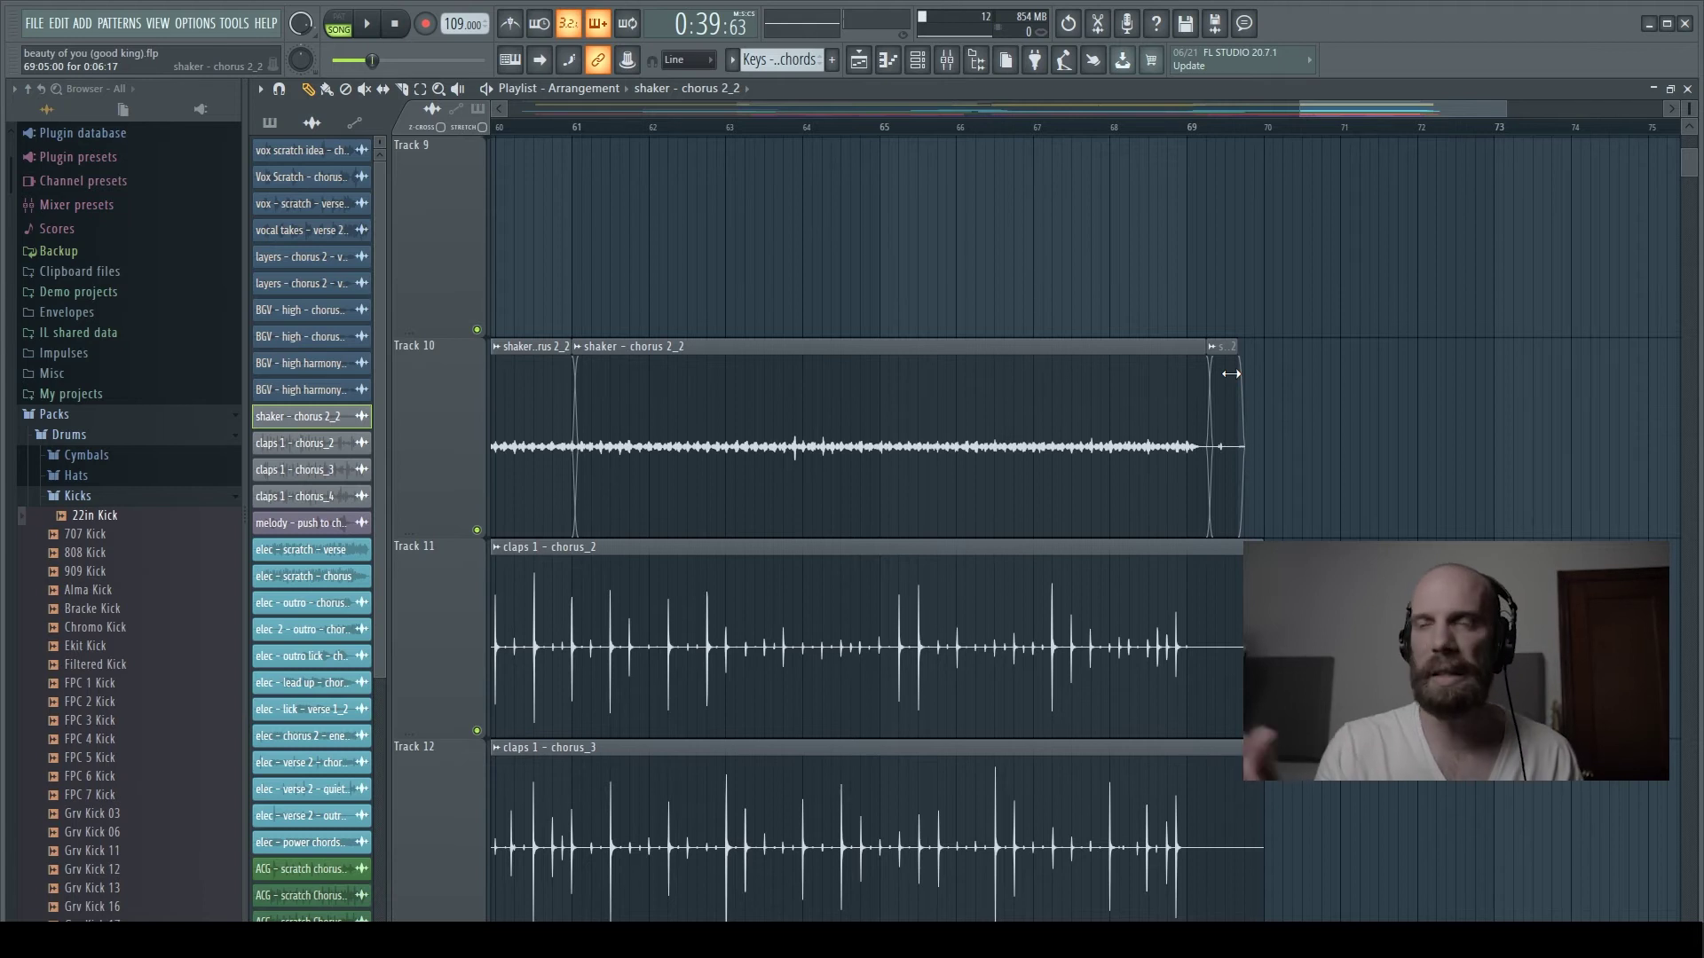
pyautogui.doubleClick(585, 346)
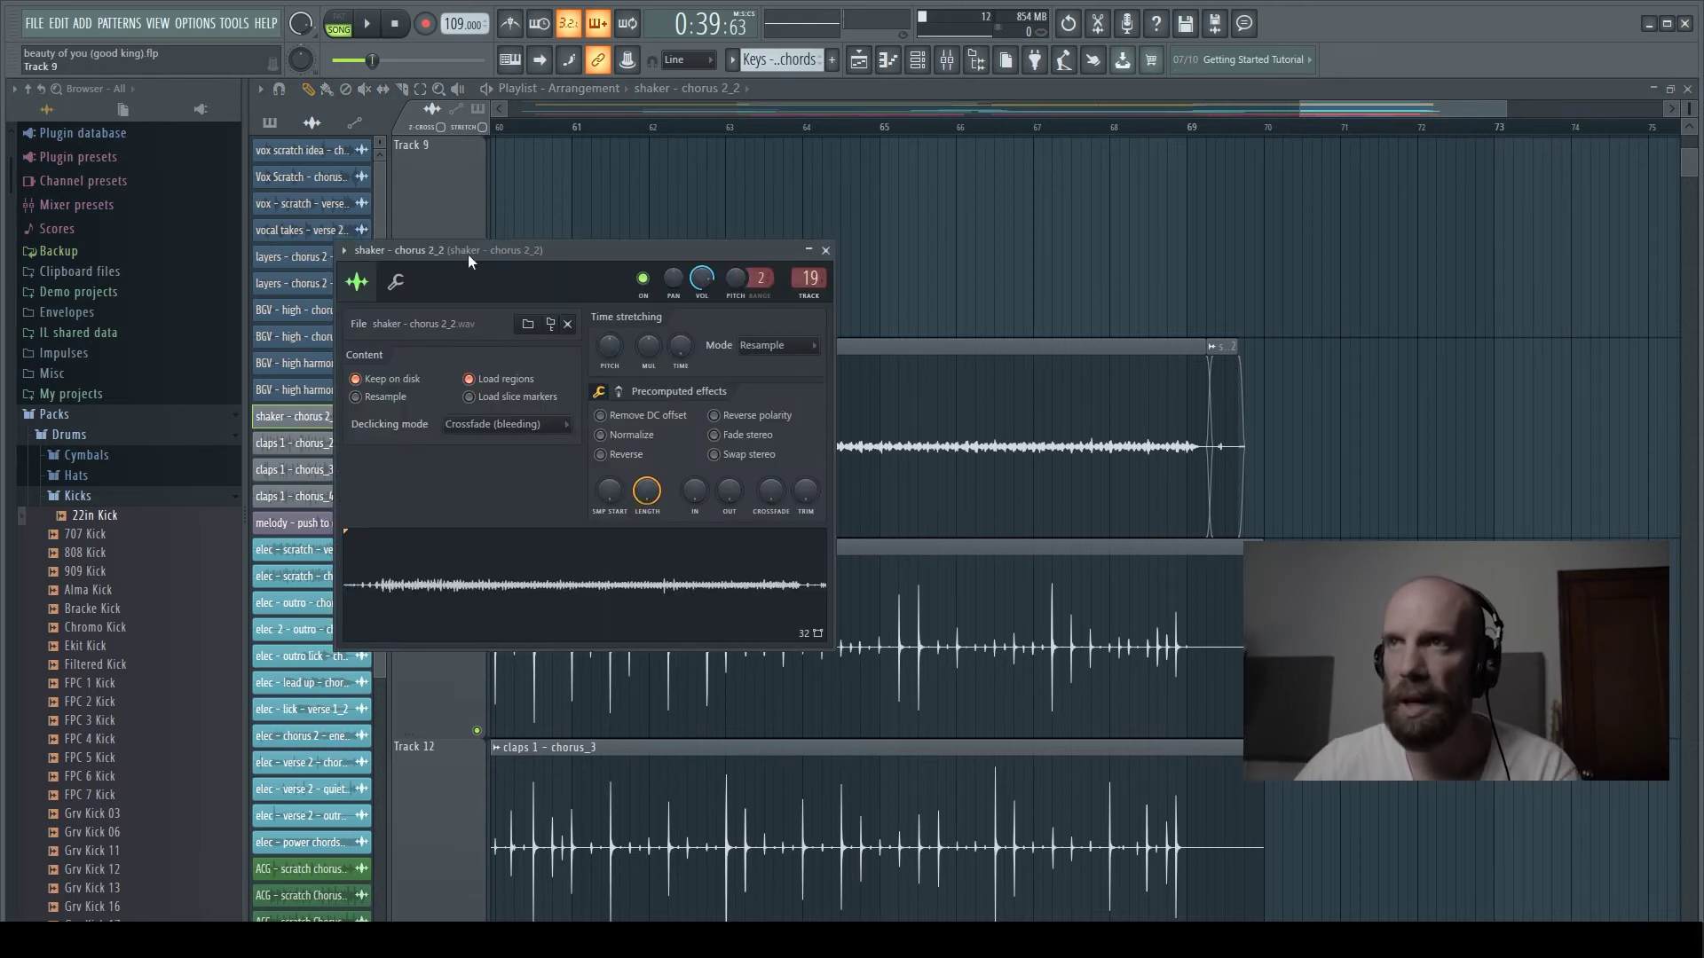
pyautogui.moveTo(467, 254); pyautogui.dragTo(549, 209)
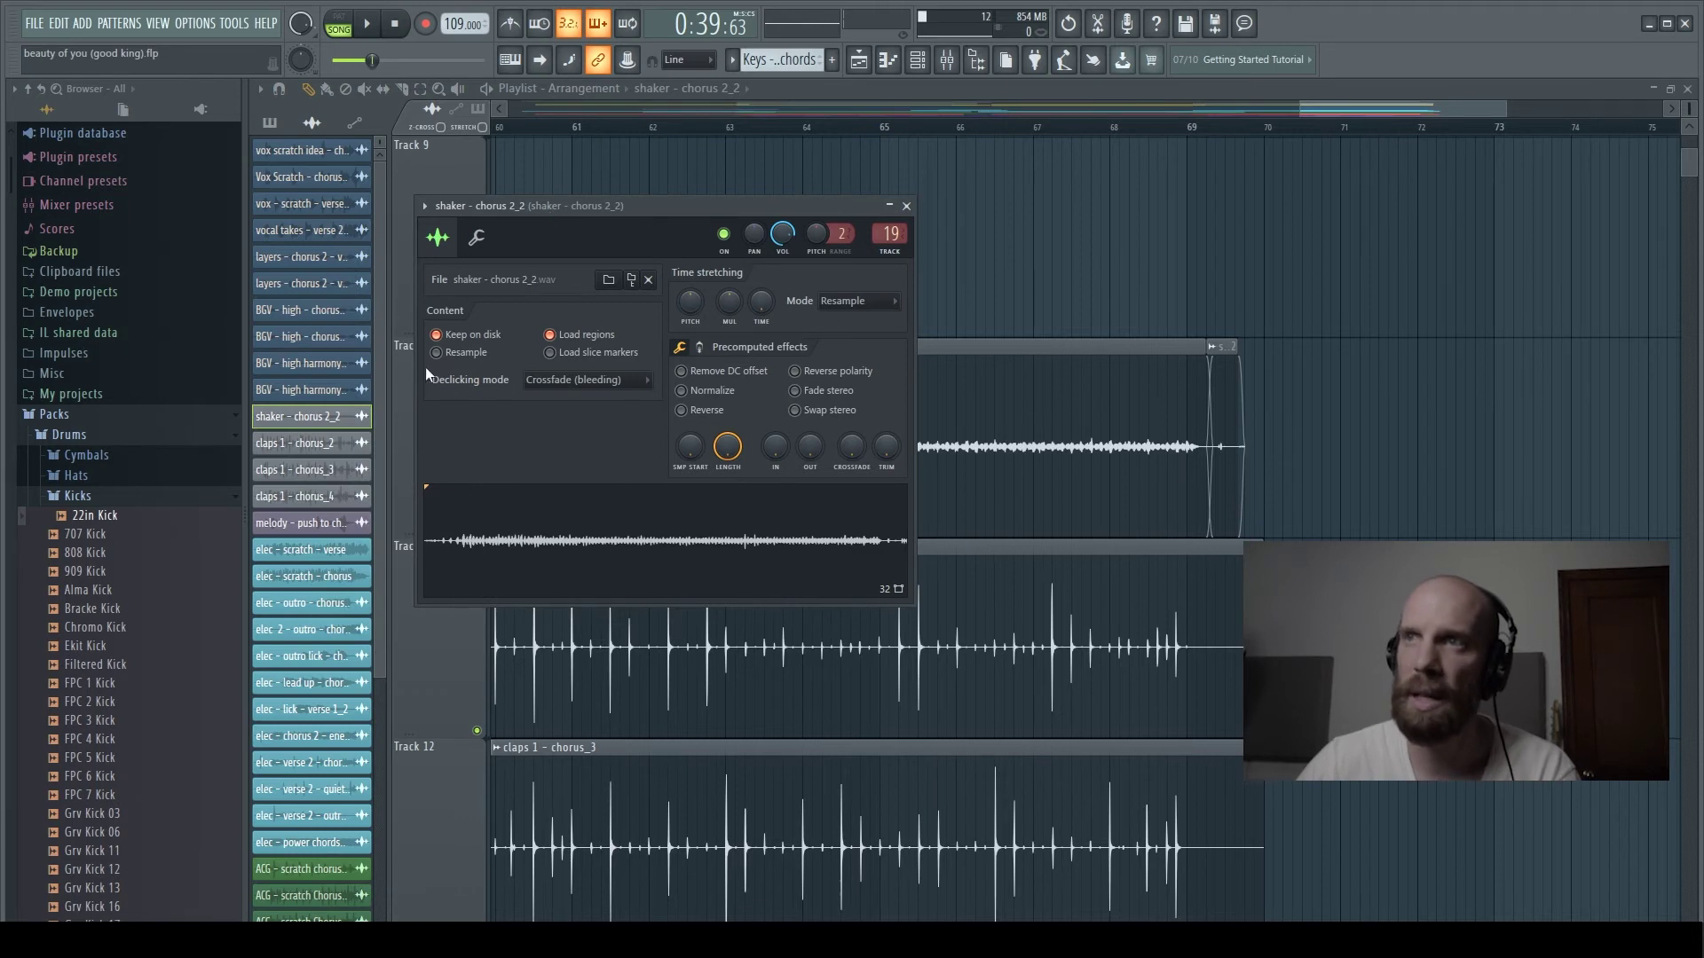
pyautogui.click(641, 380)
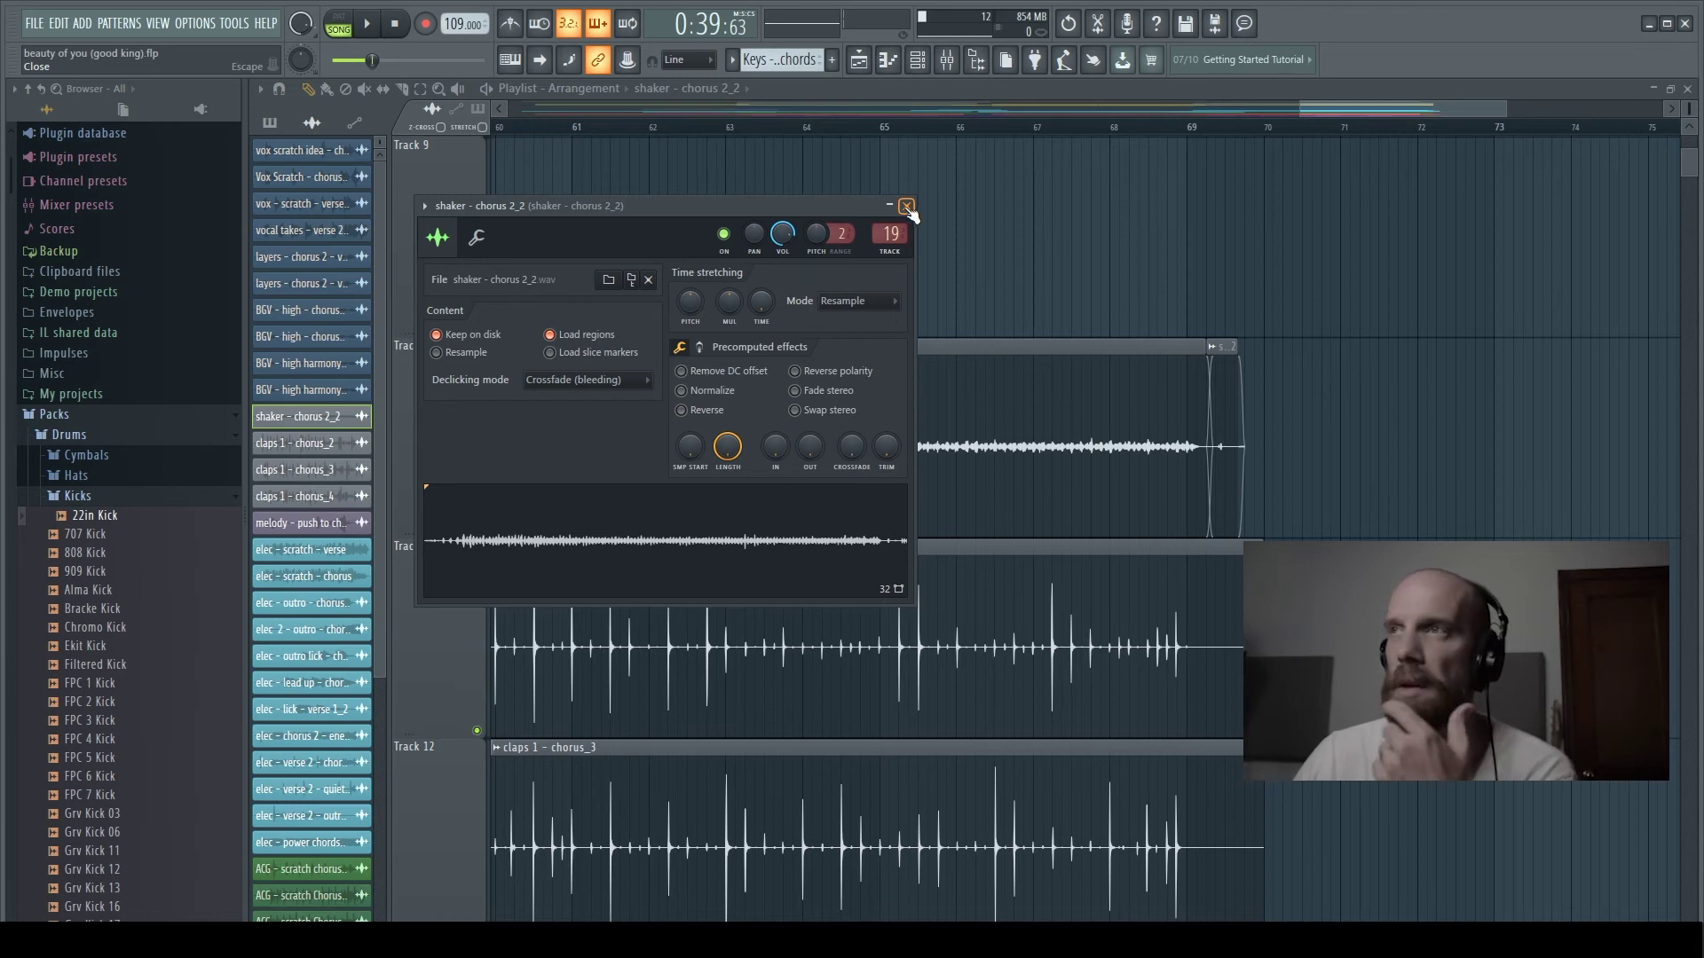
pyautogui.click(907, 207)
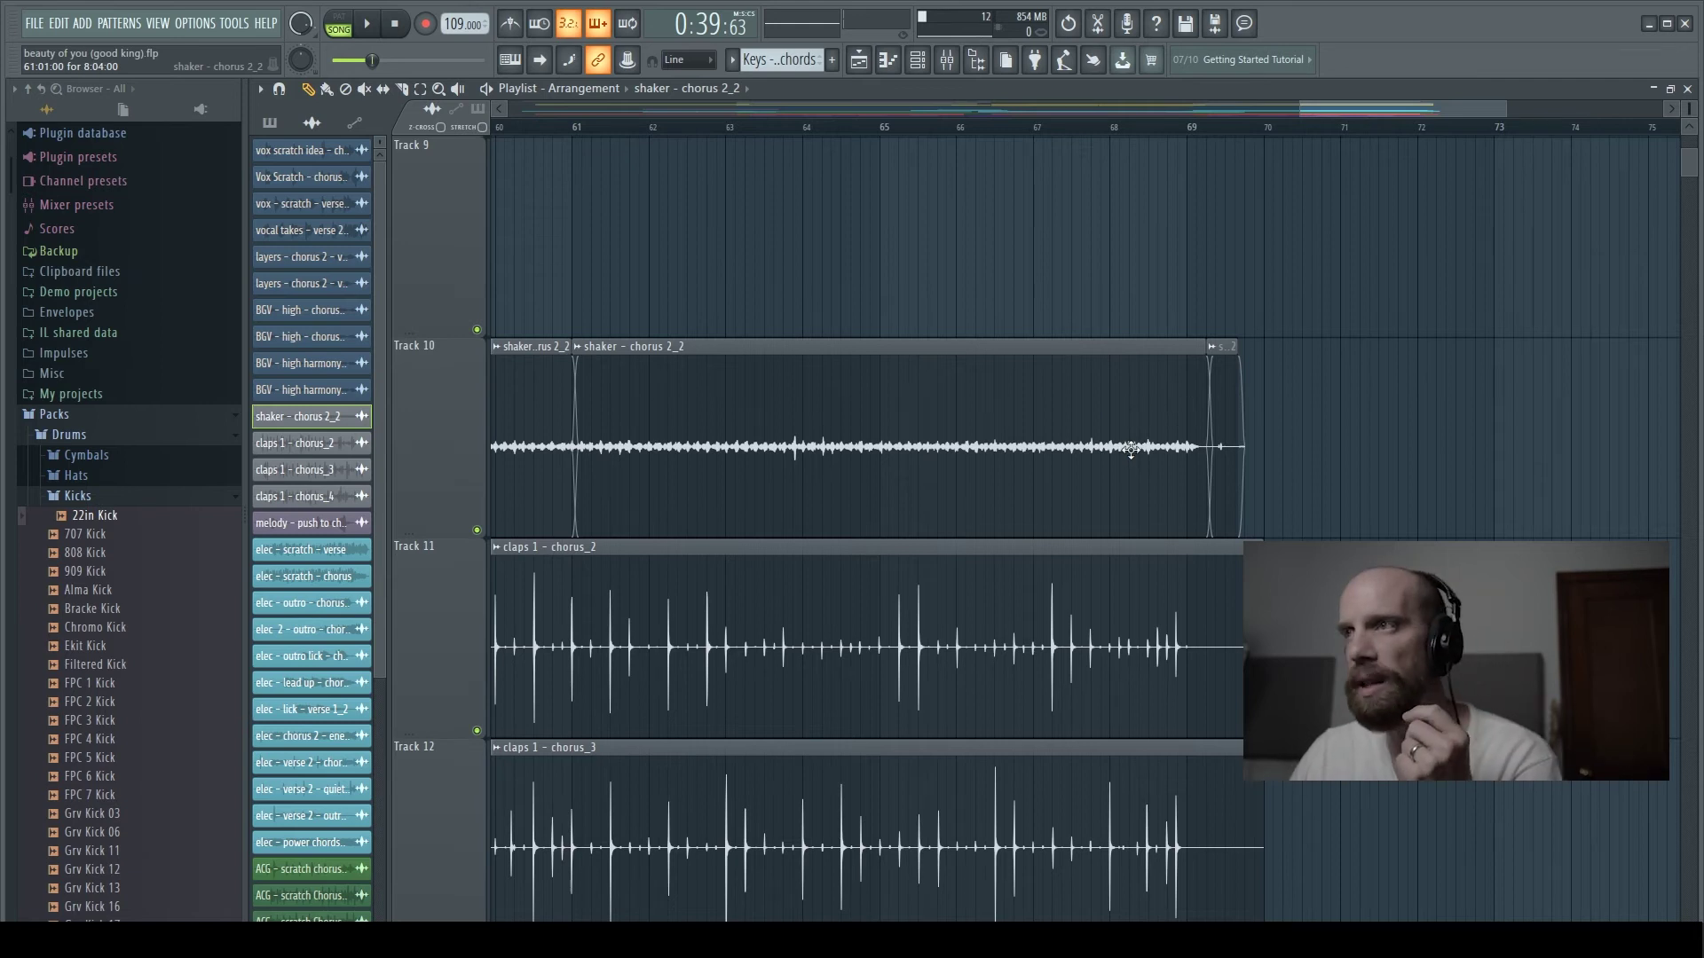
# Step: Zoom the playlist out and marquee-select every track's clips between bars 22 and 33
pyautogui.scroll(-6, 953, 371)
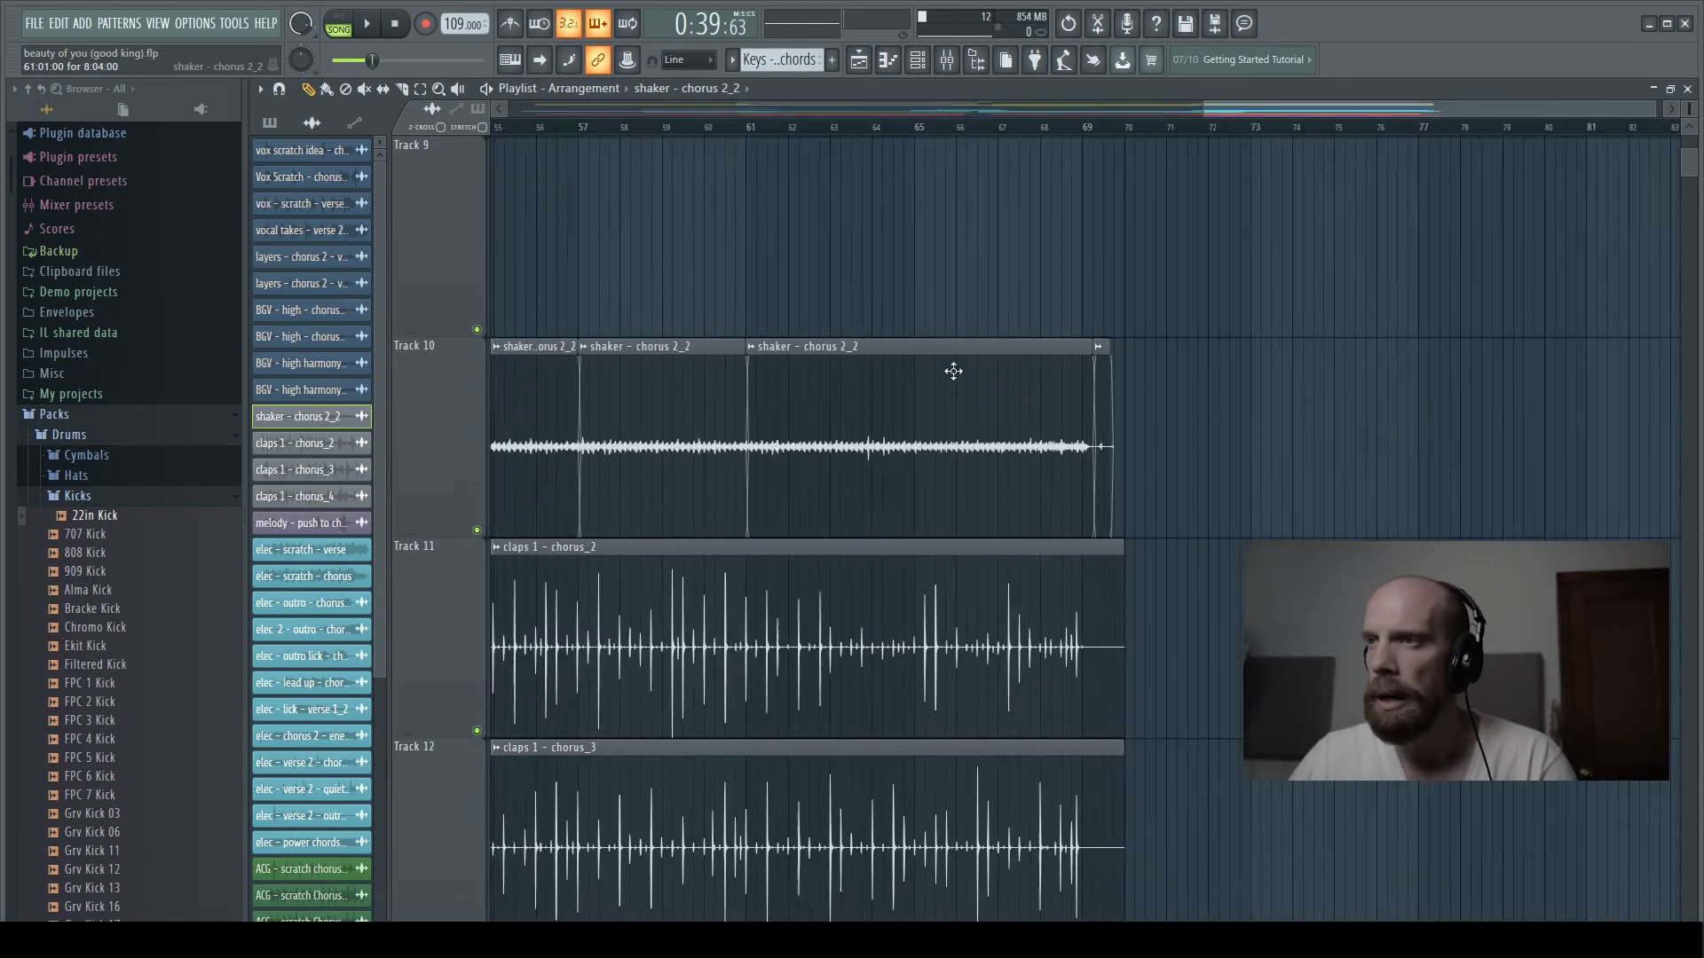
pyautogui.scroll(-8, 1380, 447)
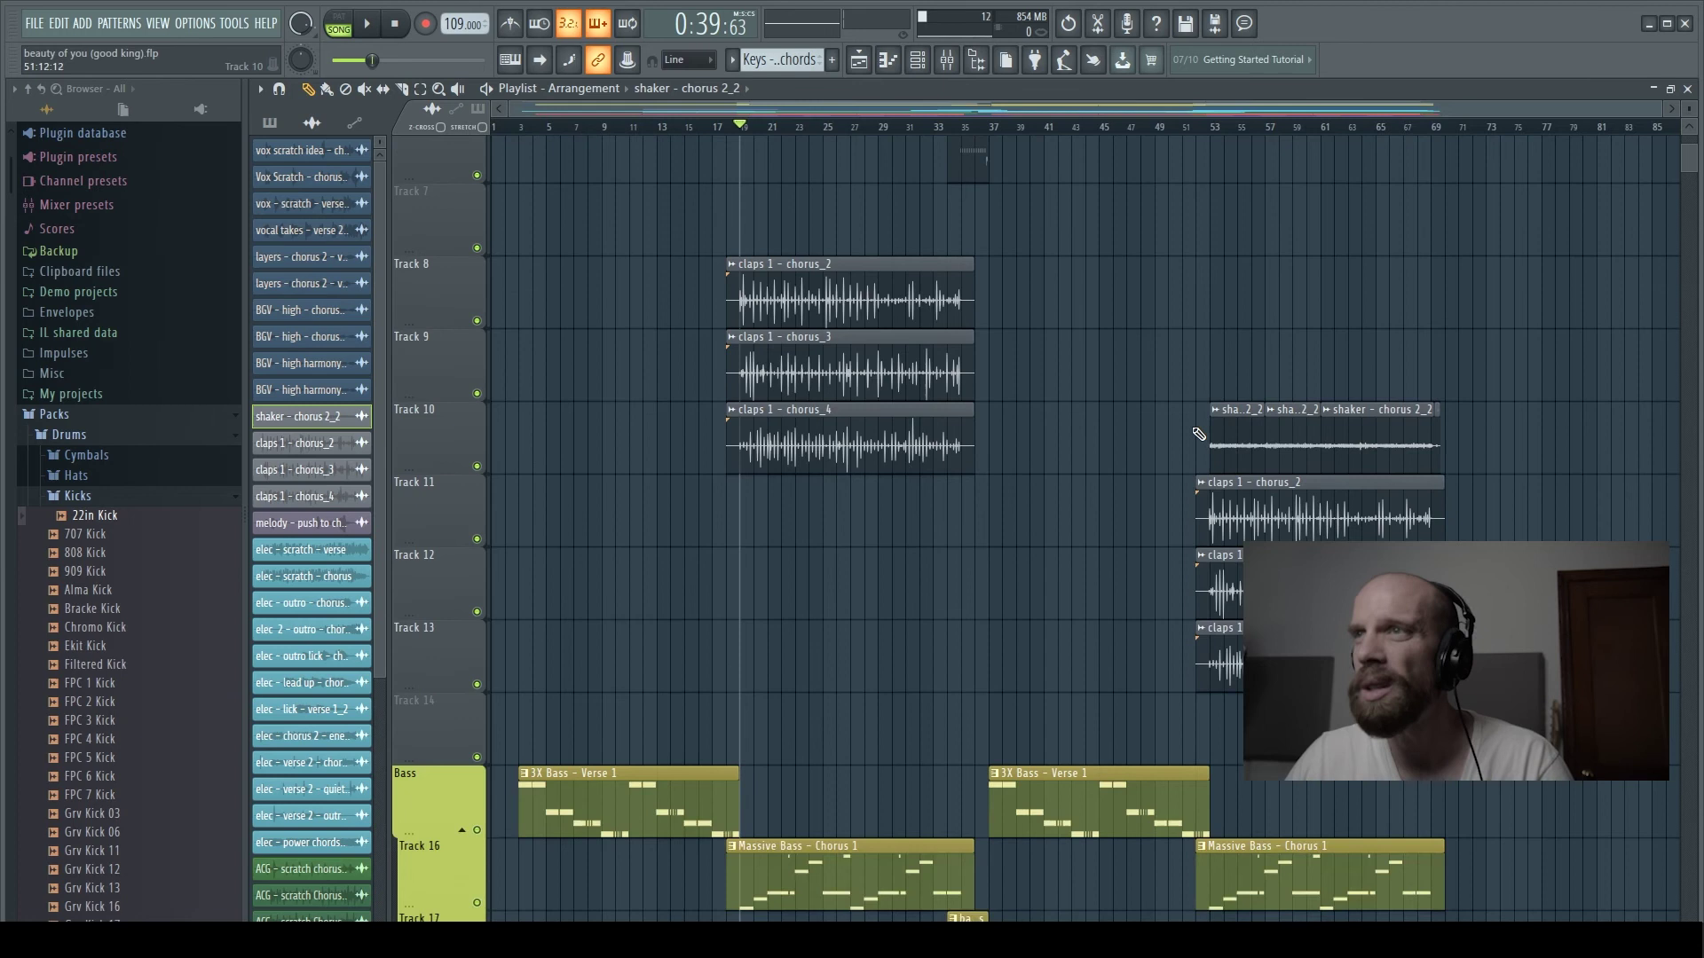
pyautogui.scroll(2, 1159, 498)
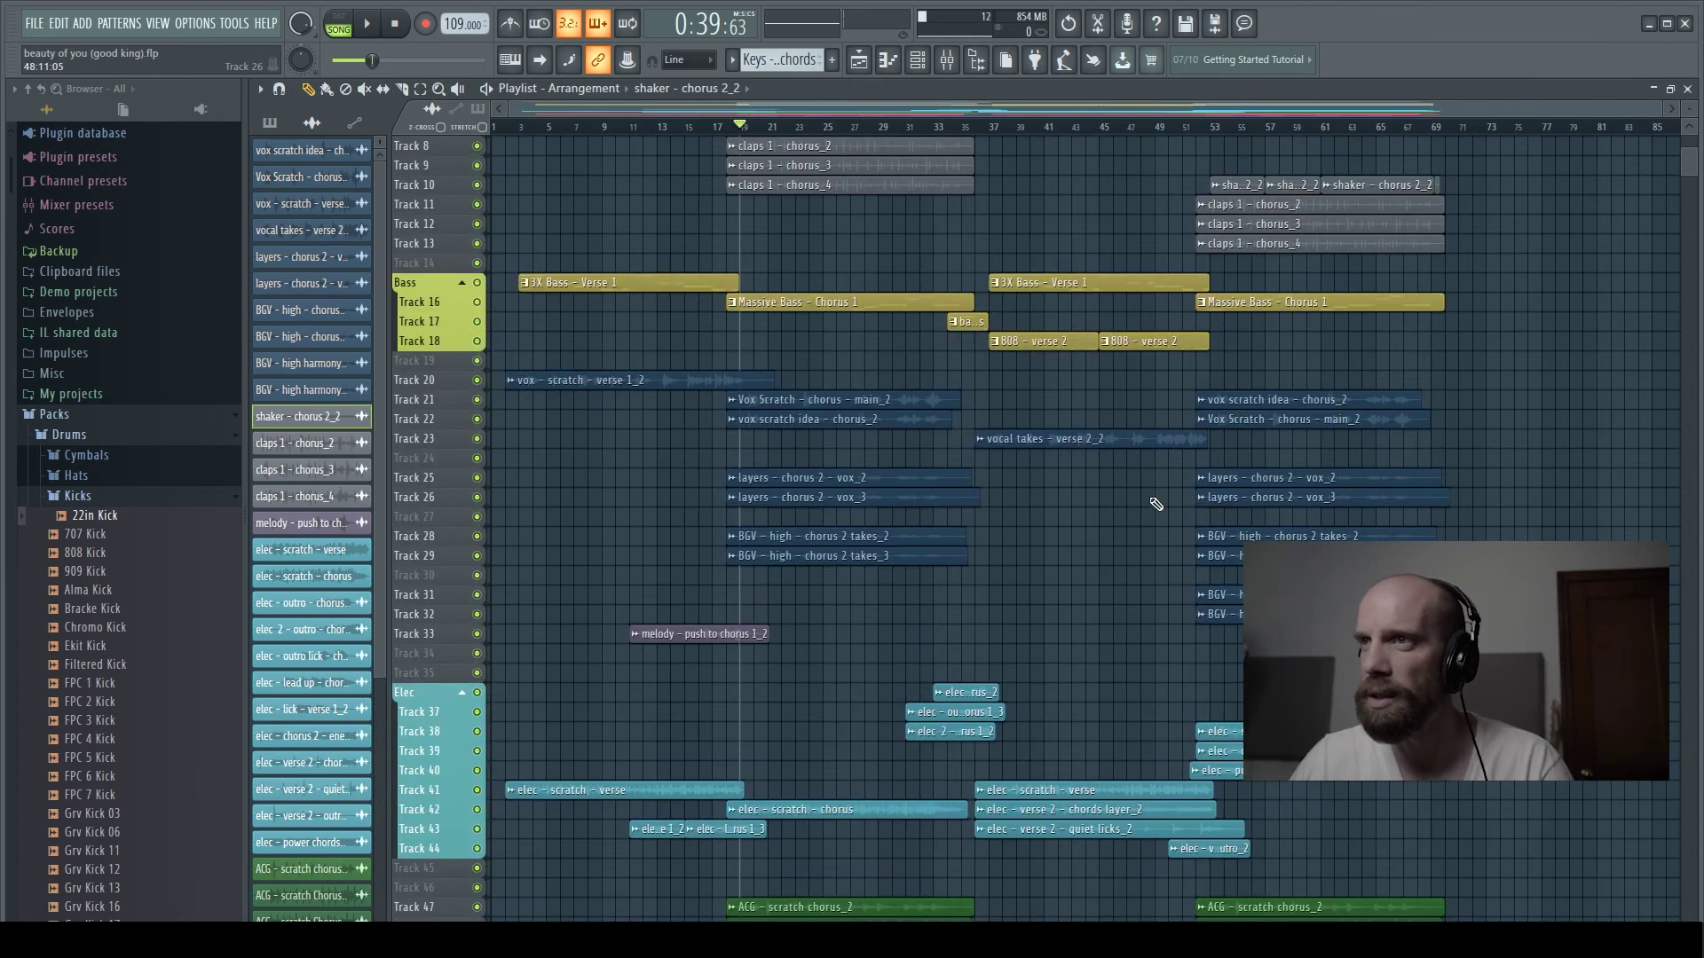
pyautogui.scroll(-2, 1156, 504)
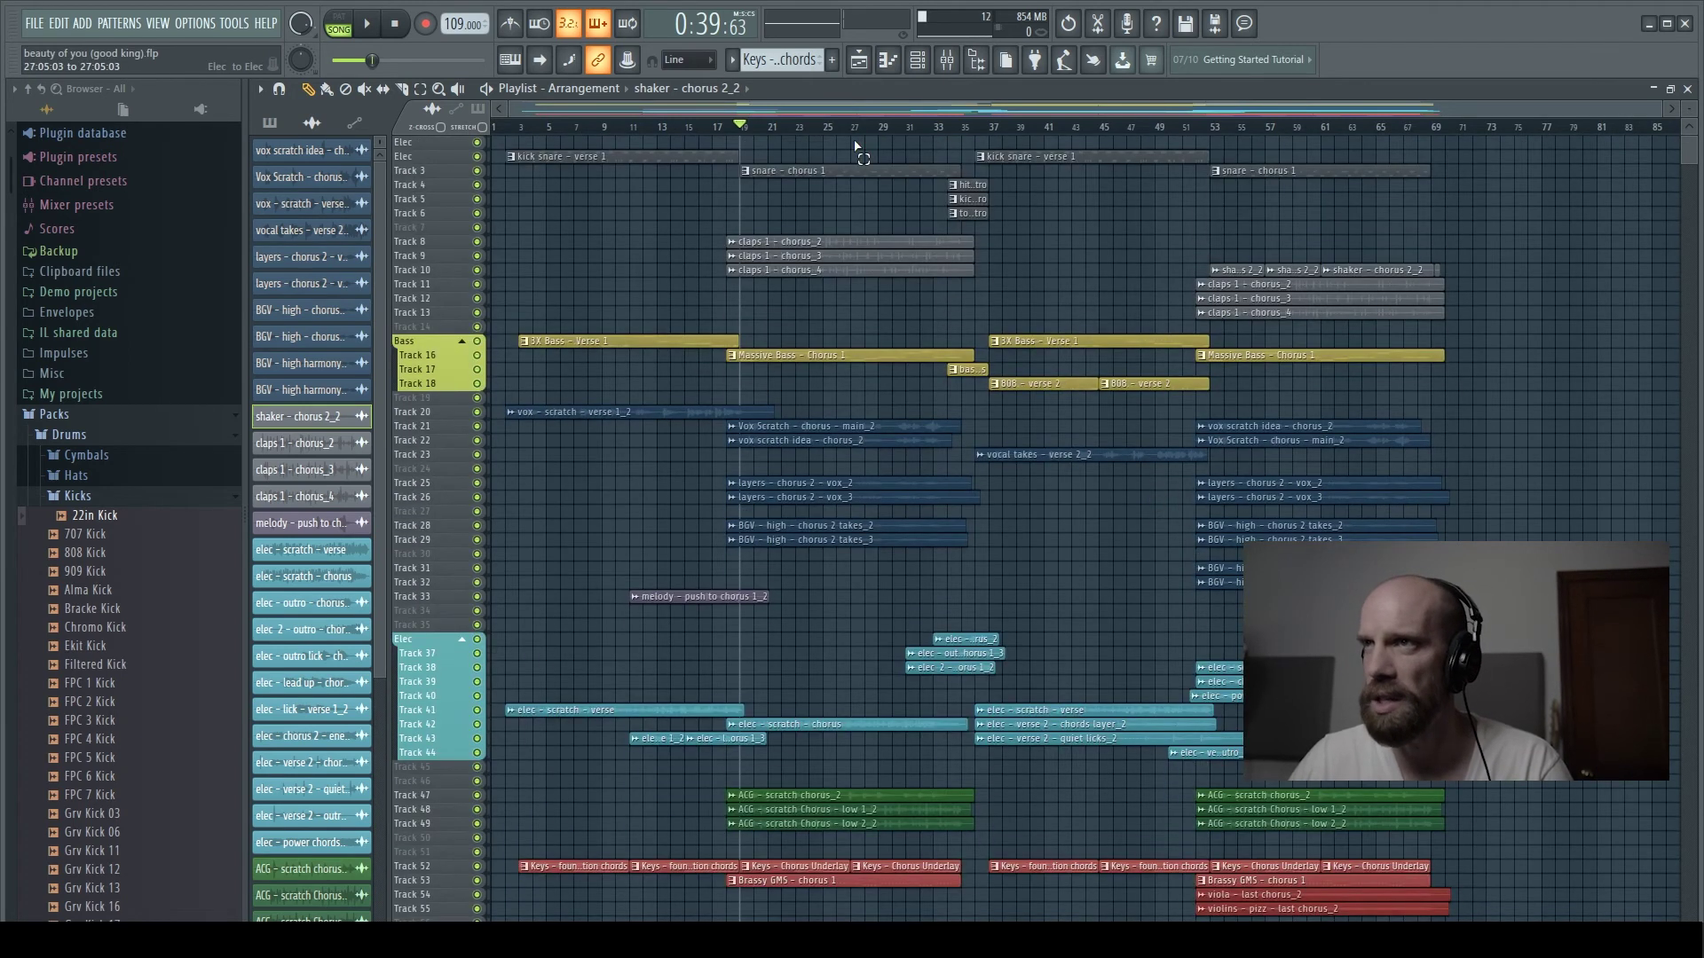
pyautogui.moveTo(857, 145); pyautogui.dragTo(865, 923)
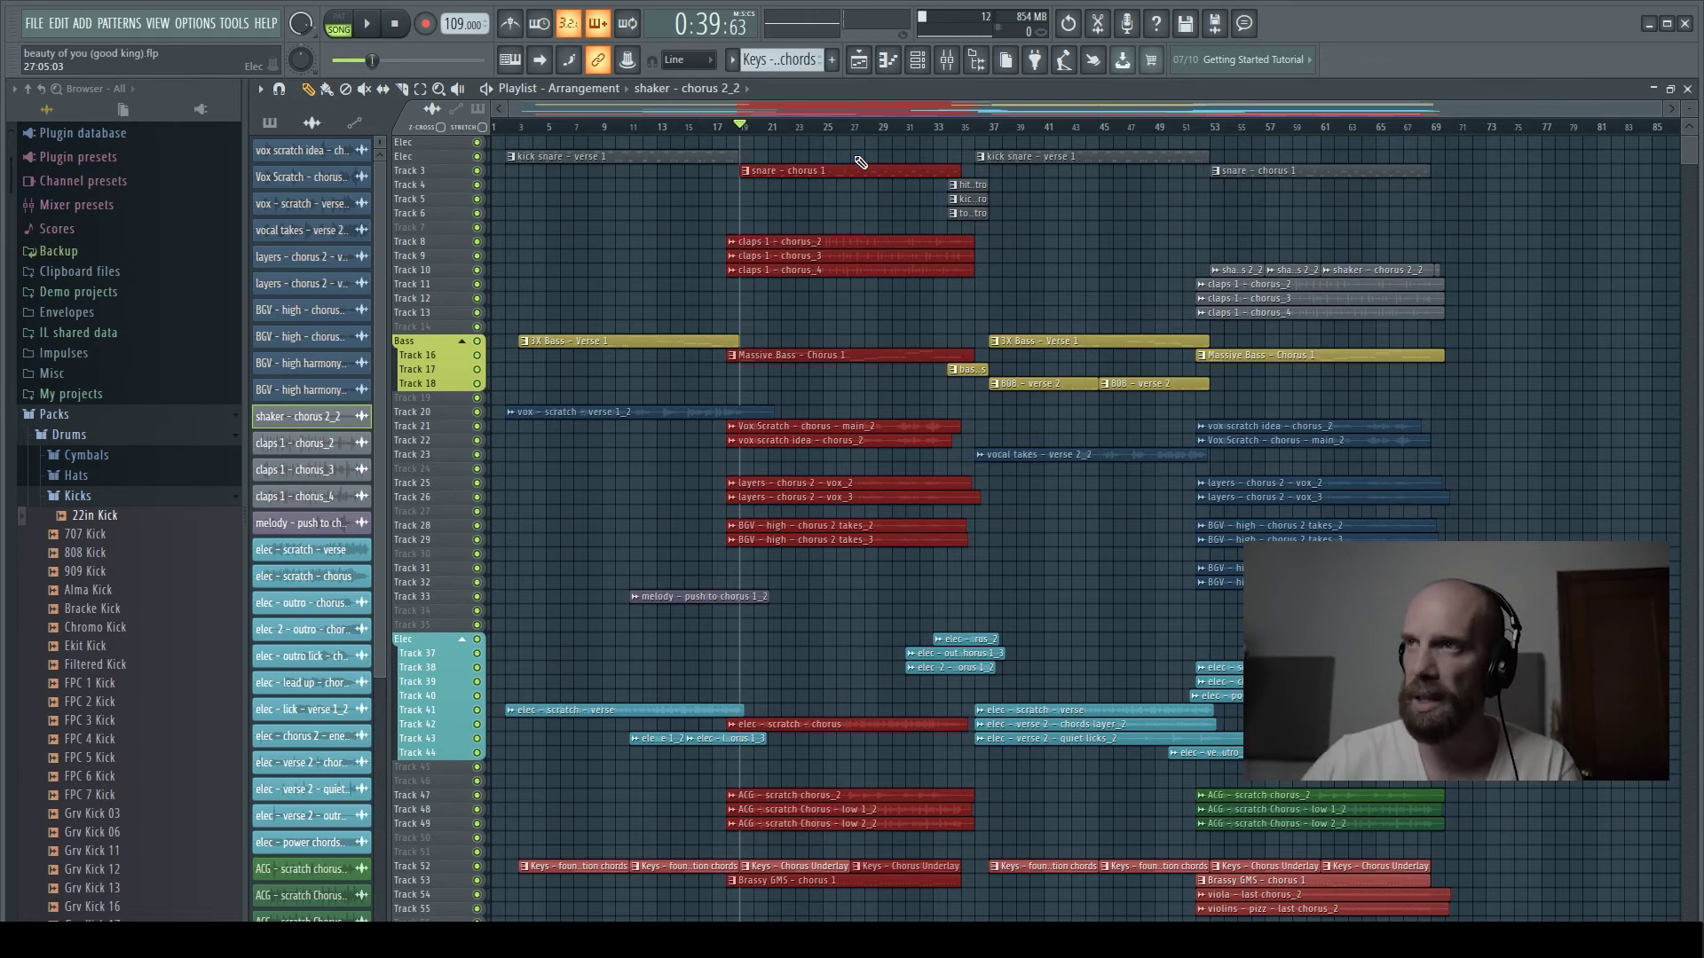
pyautogui.moveTo(787, 140); pyautogui.dragTo(934, 896)
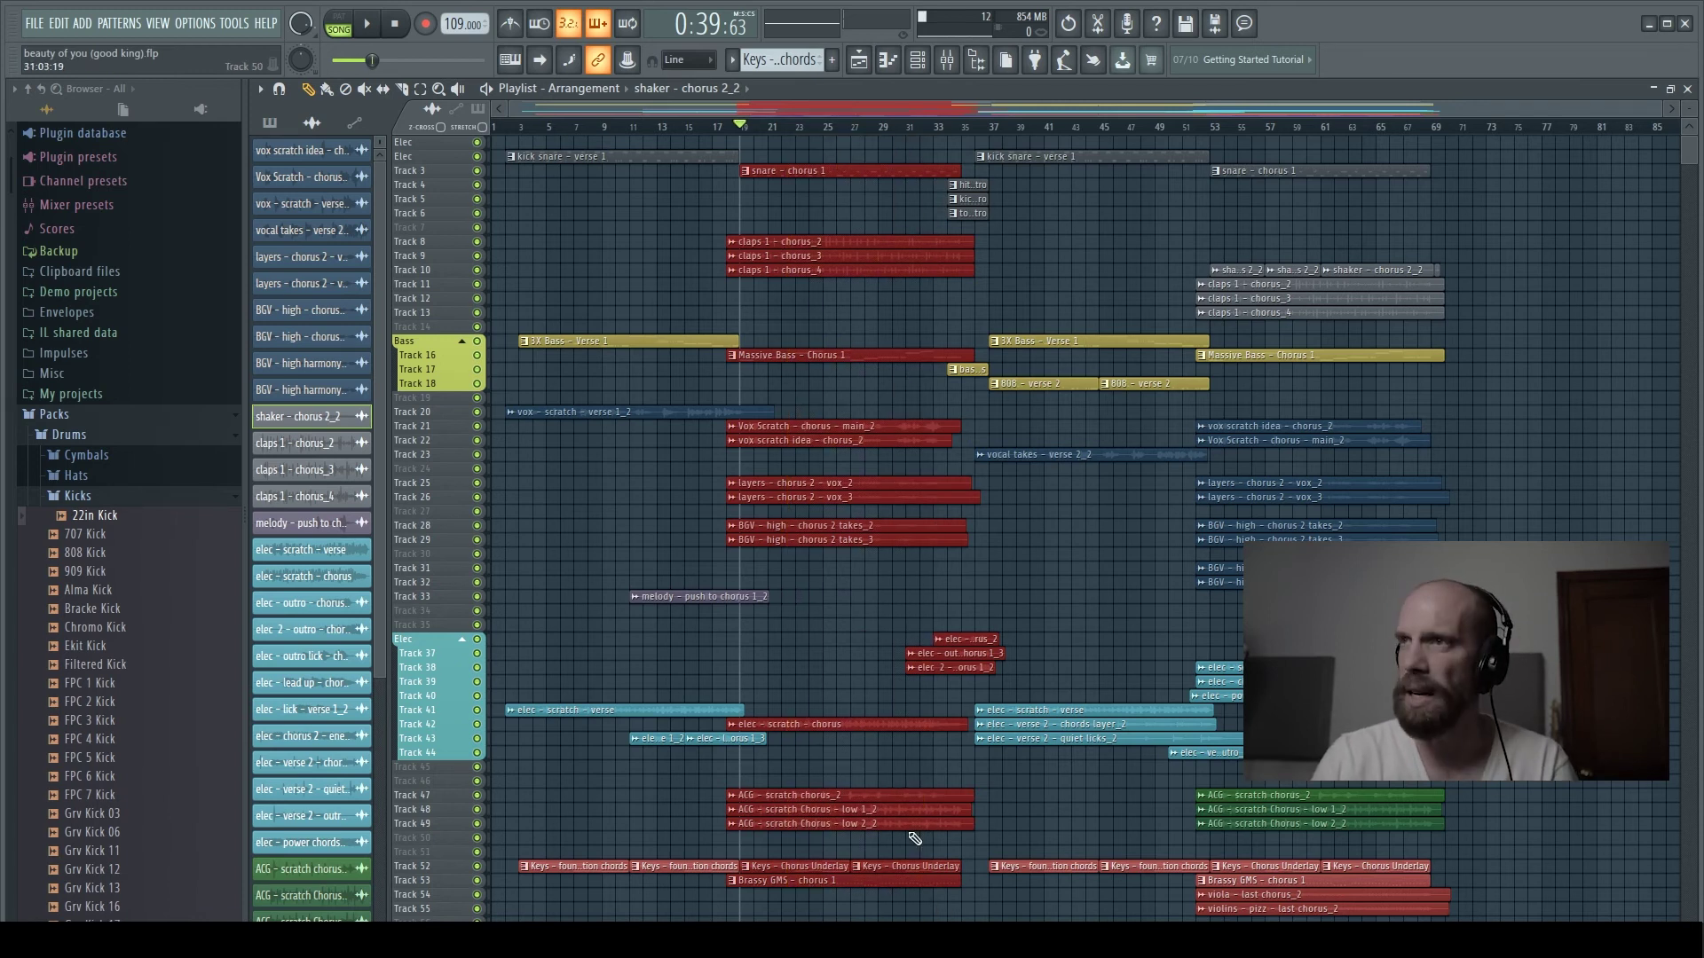
pyautogui.hotkey('ctrl', 'b')
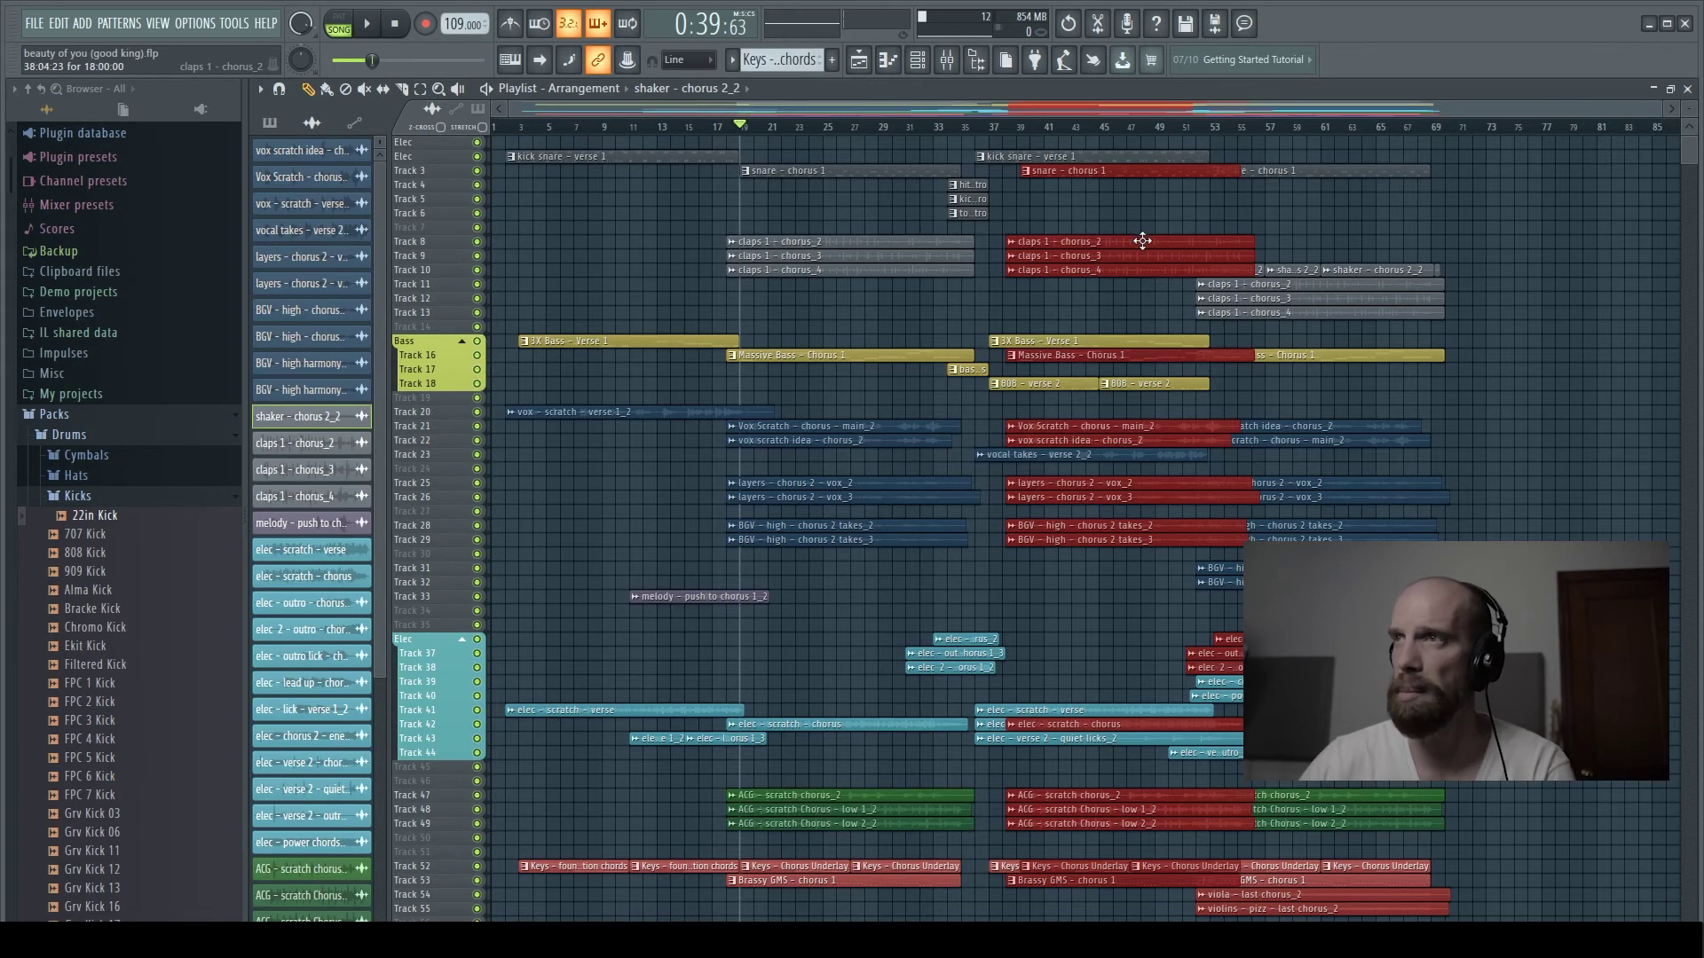
pyautogui.moveTo(1141, 238); pyautogui.dragTo(1615, 233)
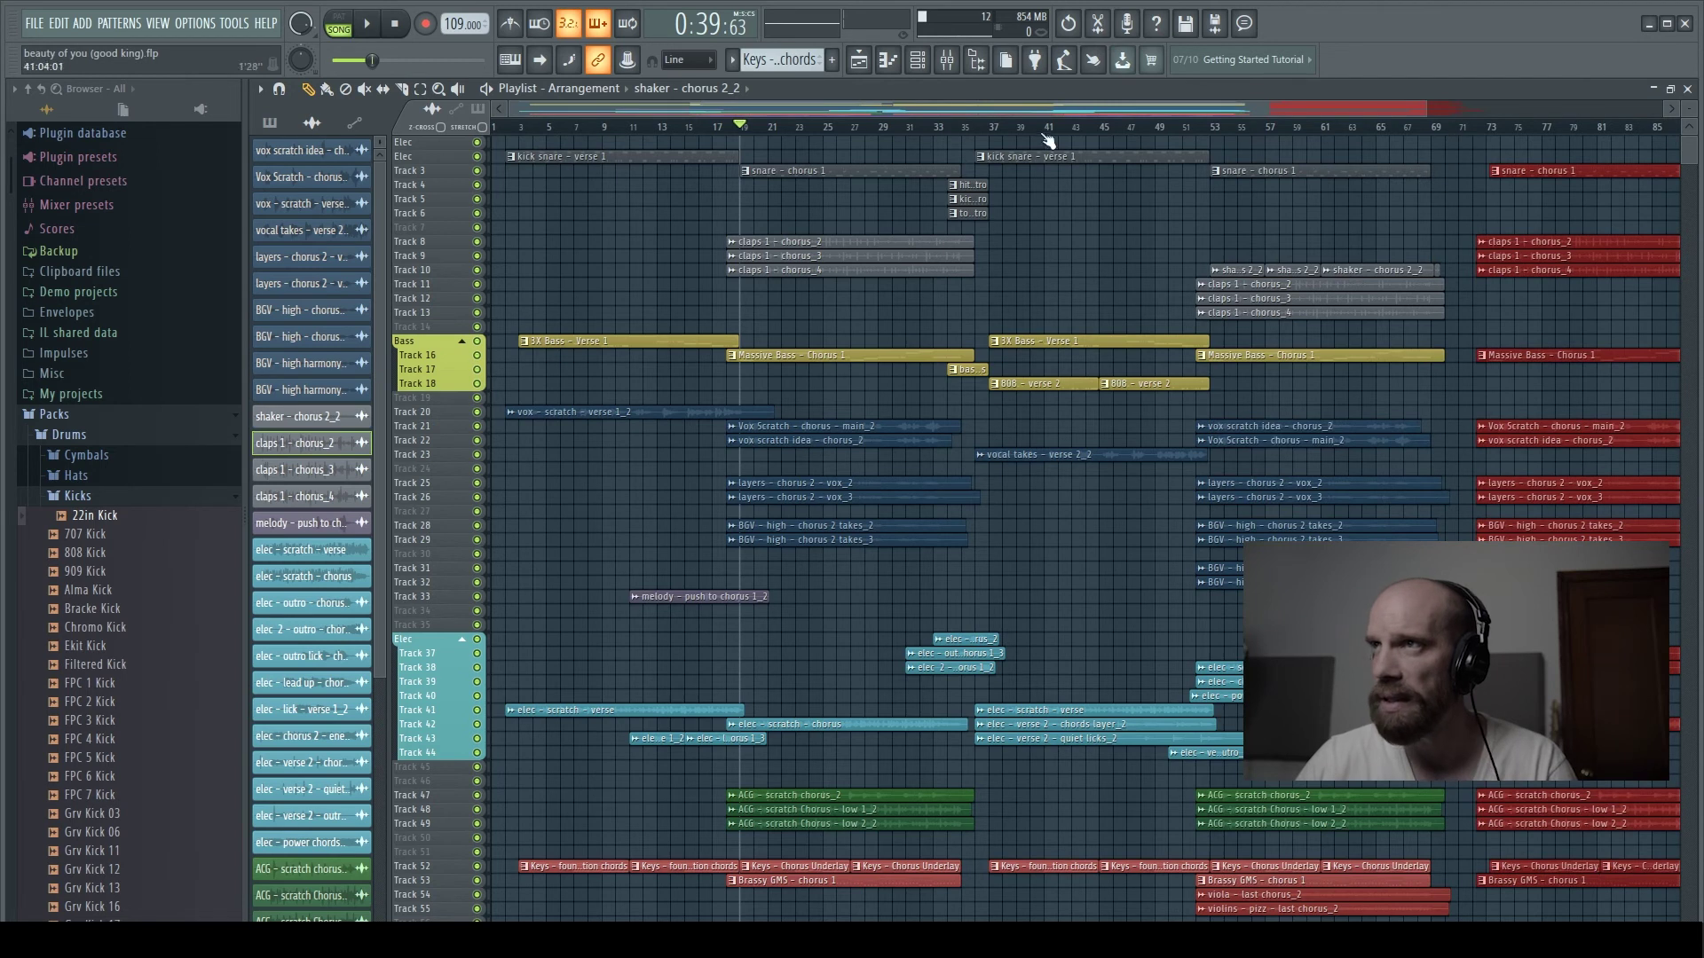
pyautogui.moveTo(1218, 105); pyautogui.dragTo(1677, 113)
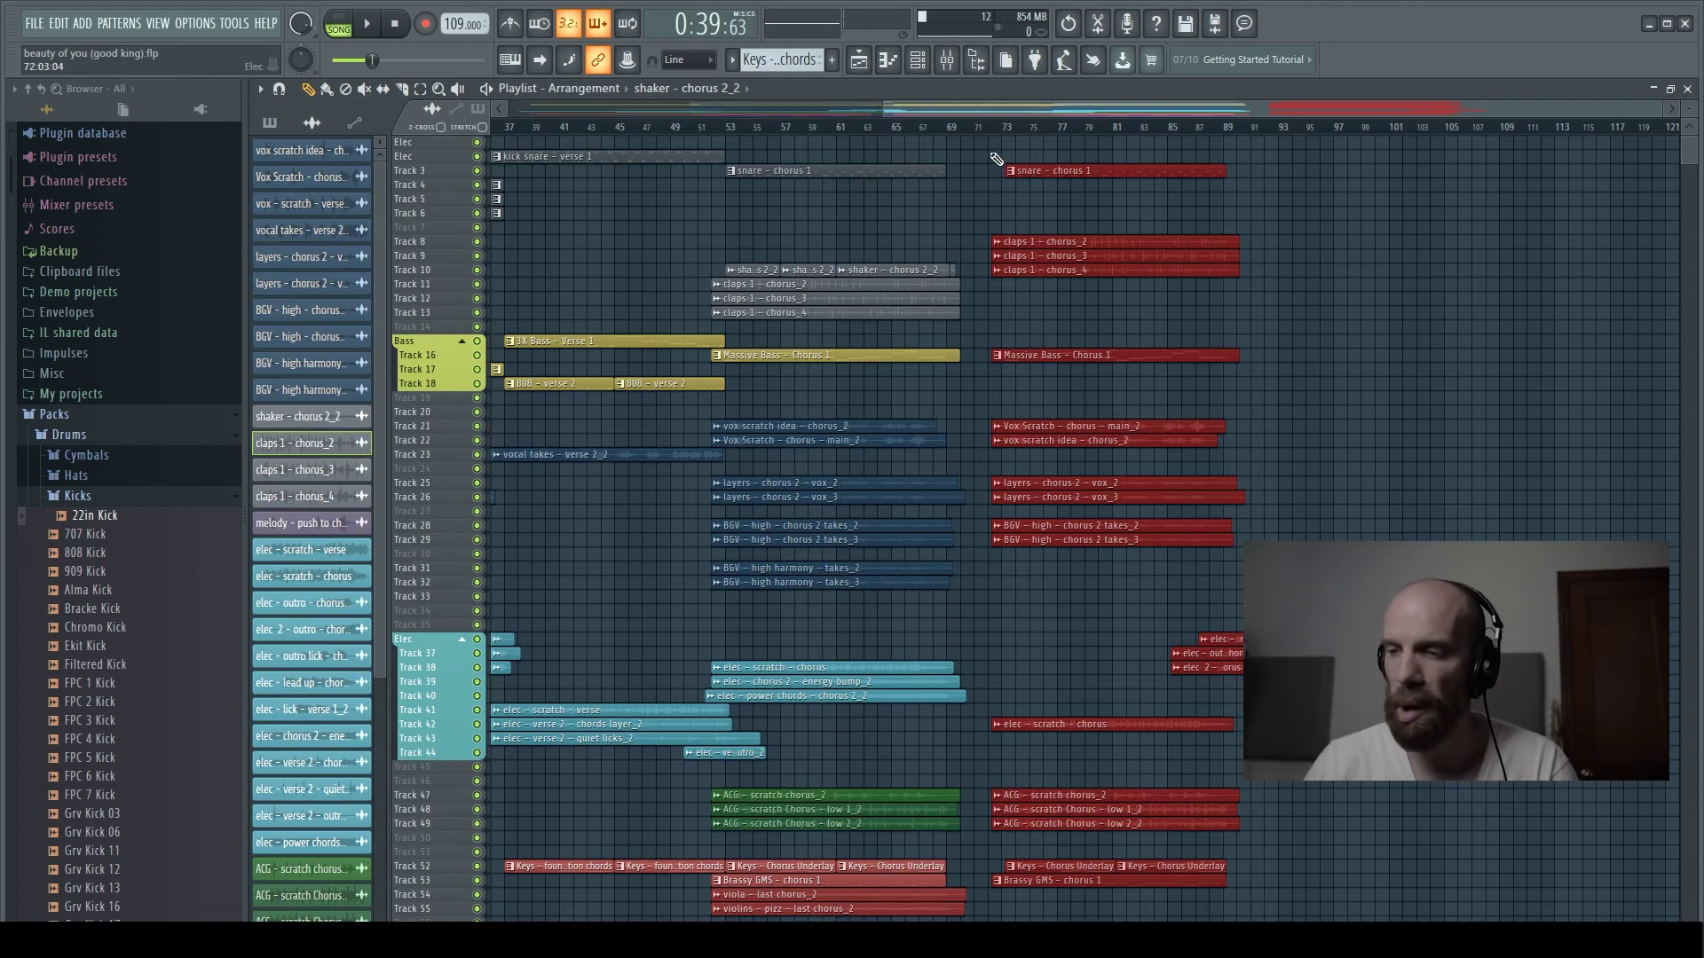
pyautogui.press('Delete')
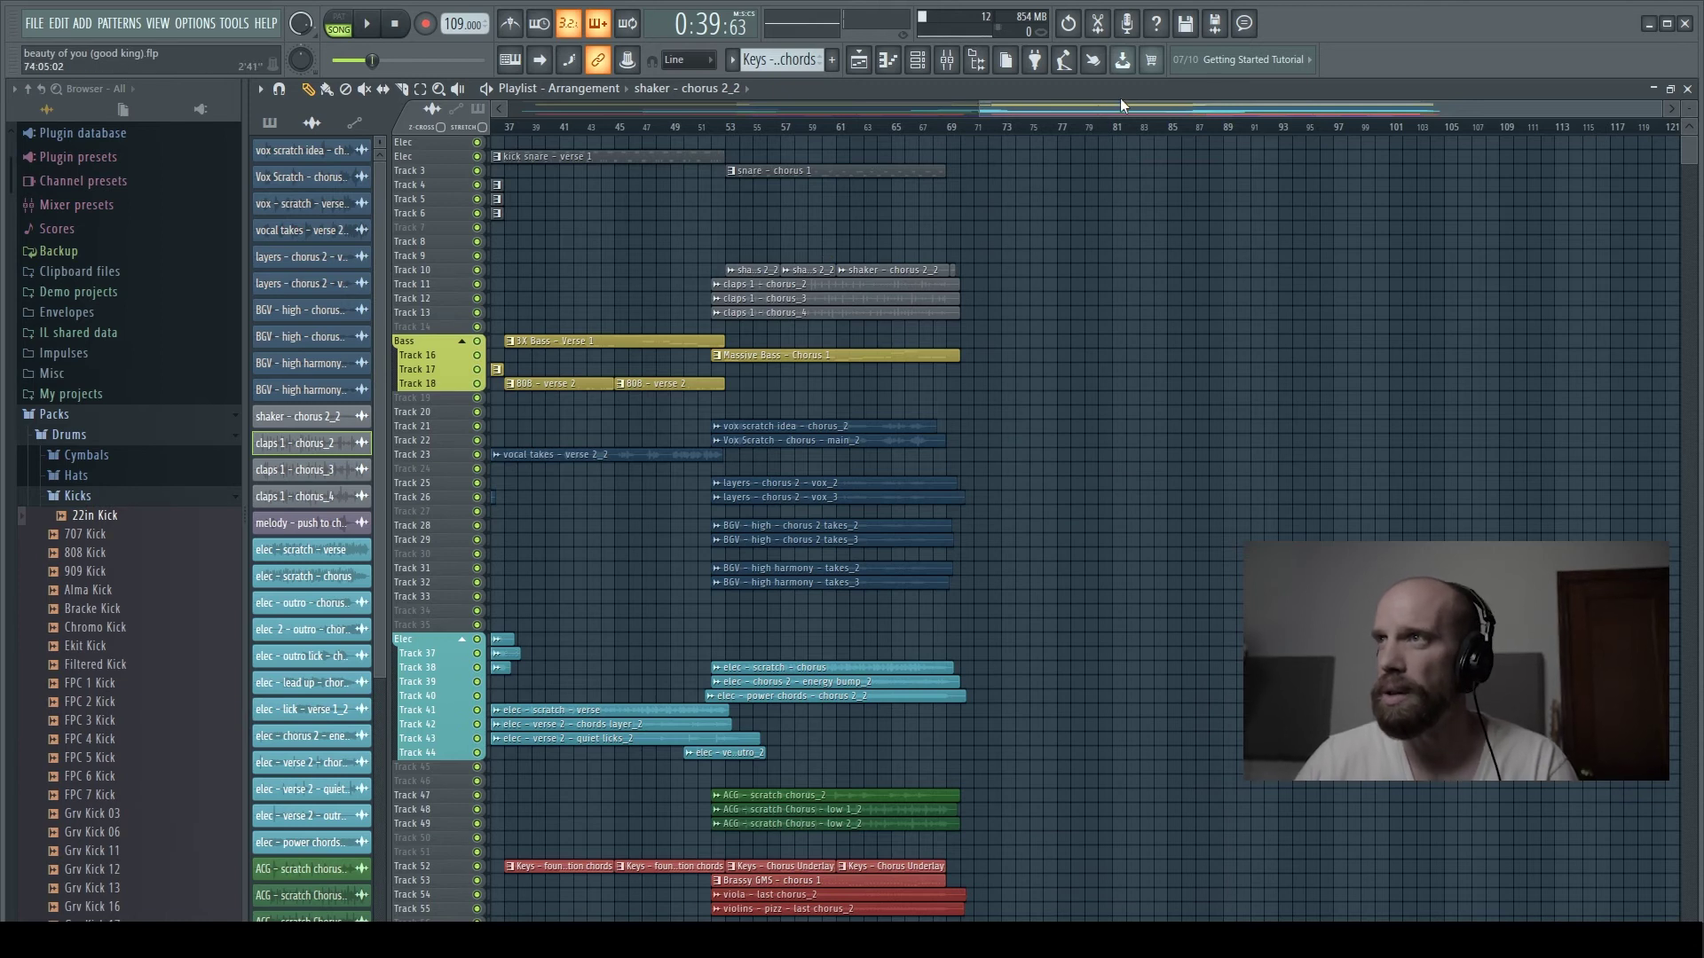
# Step: Duplicate the bar 21–33 clips to bars 83–97 and delete the stray vox clip on Track 20
pyautogui.moveTo(1120, 107); pyautogui.dragTo(806, 96)
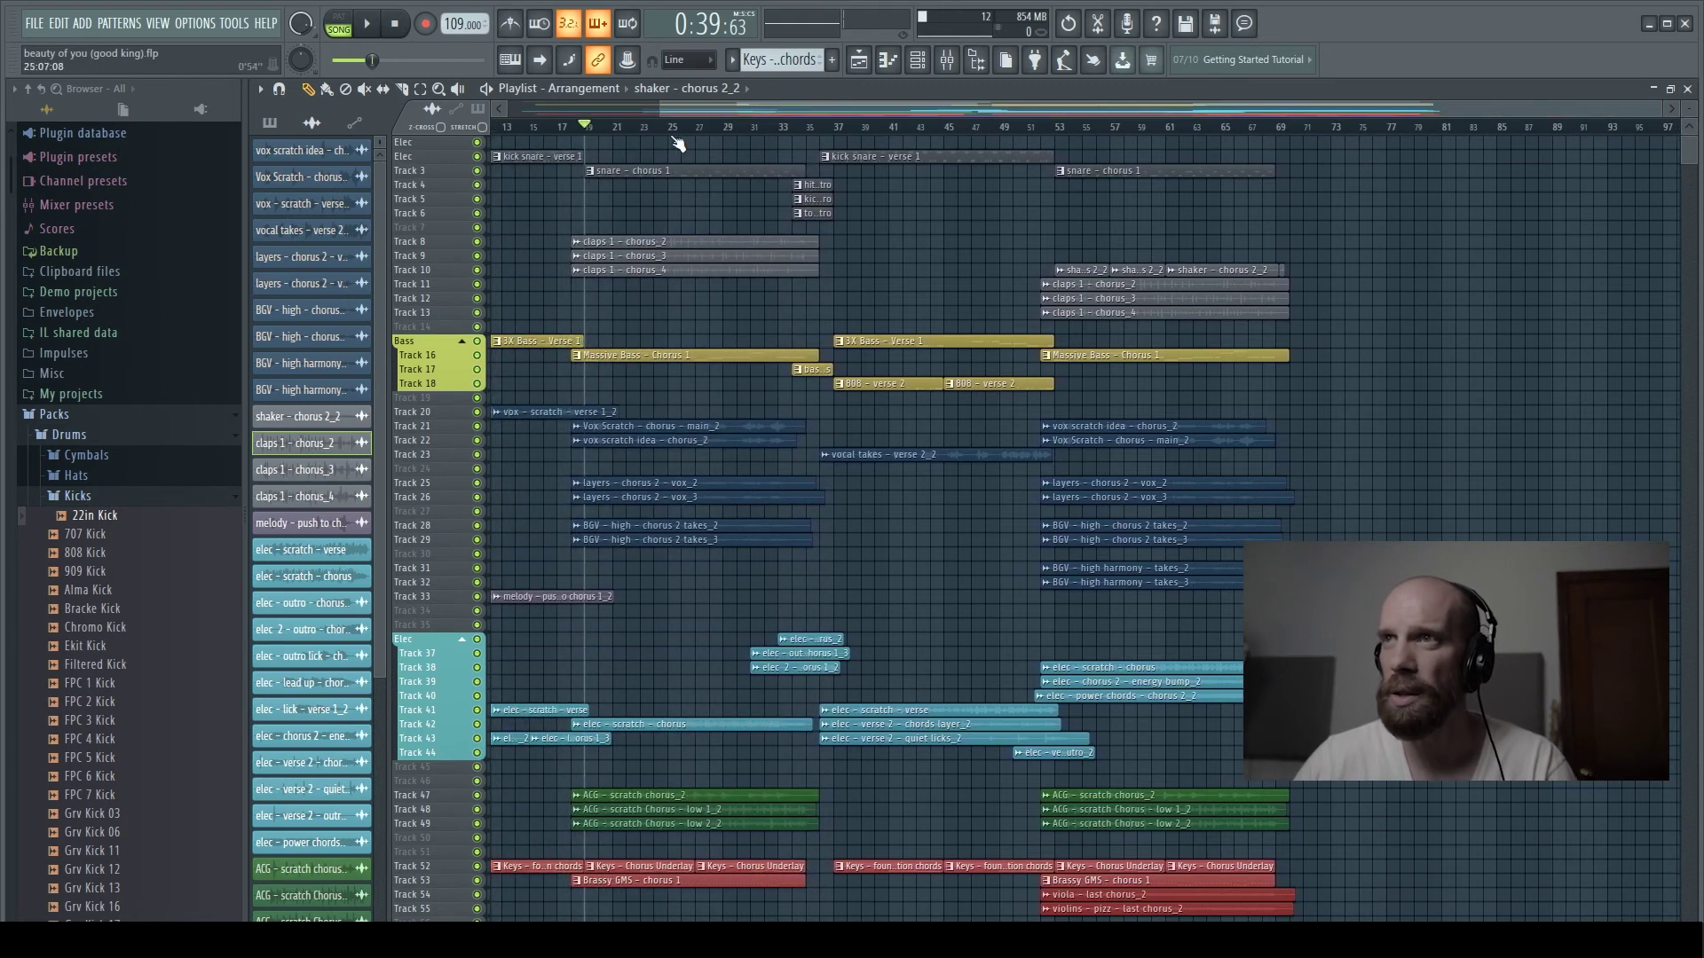
pyautogui.moveTo(662, 142); pyautogui.dragTo(779, 888)
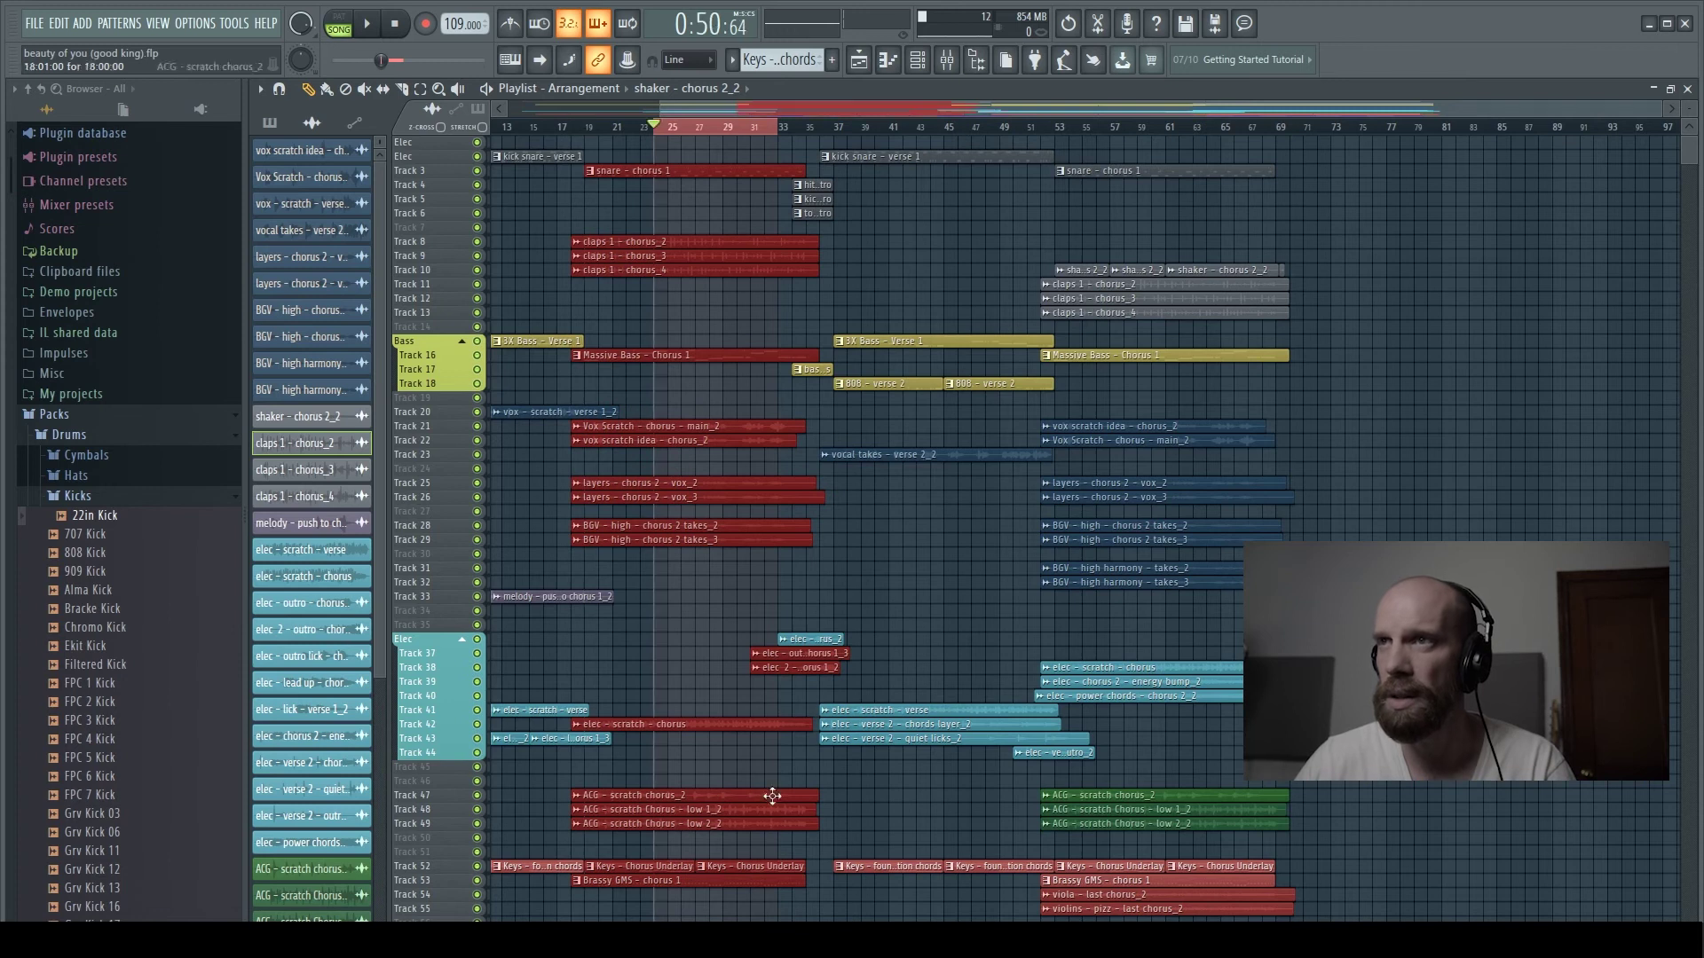
pyautogui.click(631, 190)
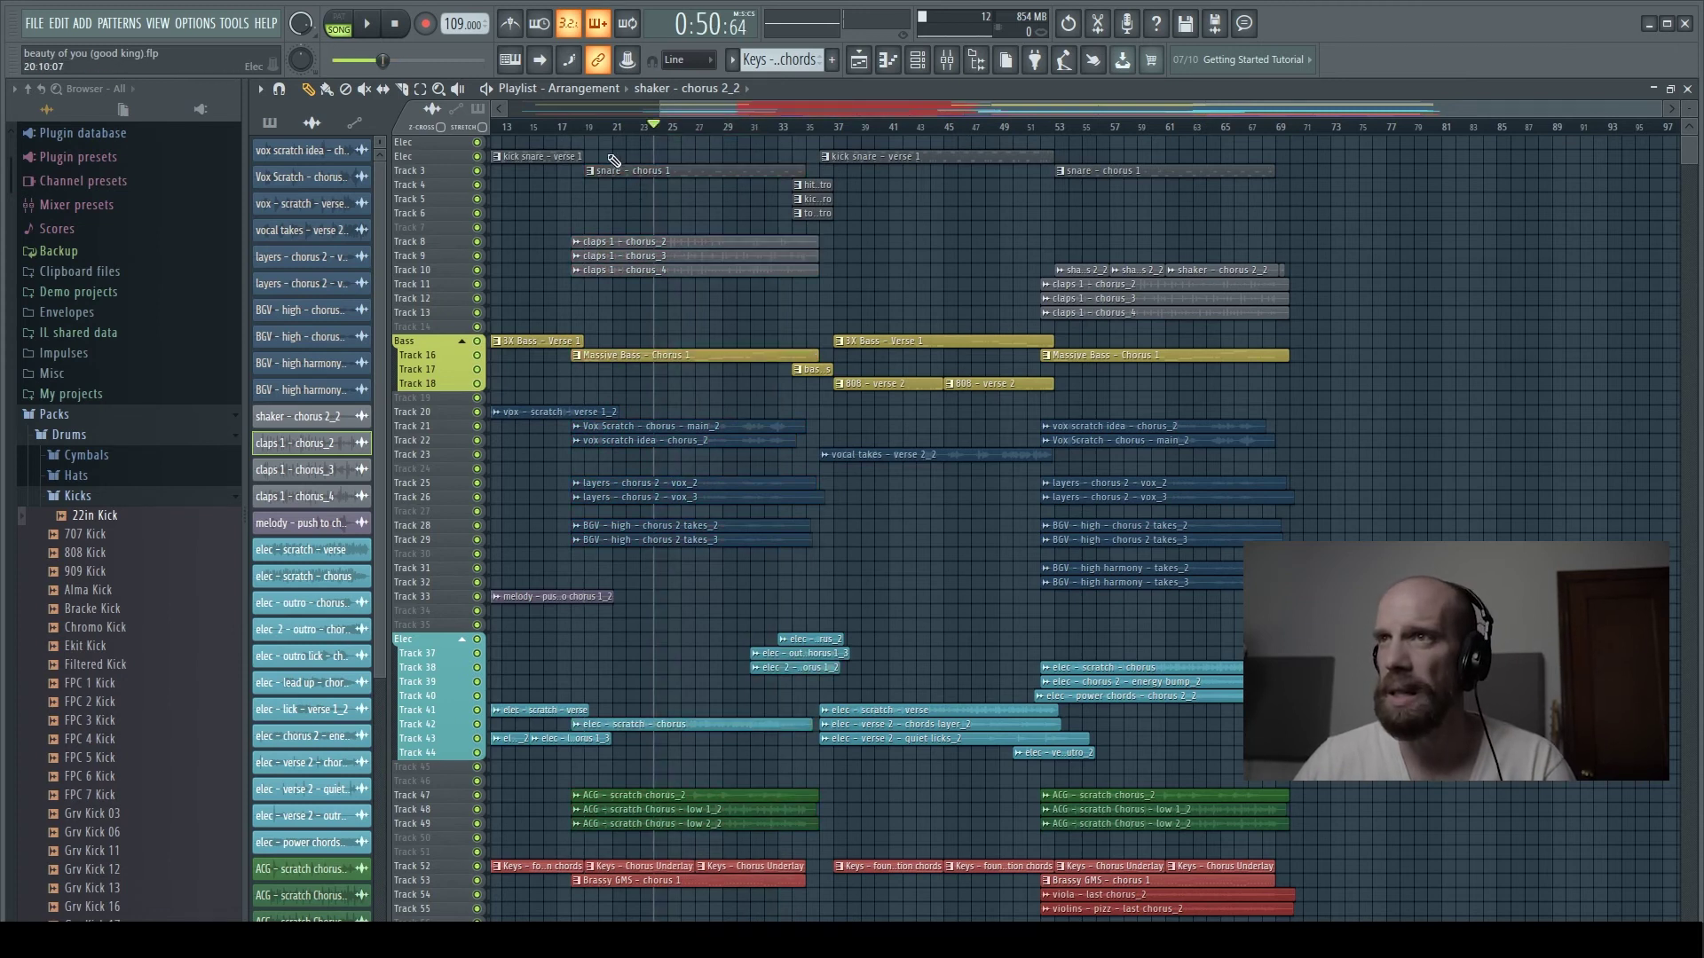
pyautogui.moveTo(622, 152); pyautogui.dragTo(794, 899)
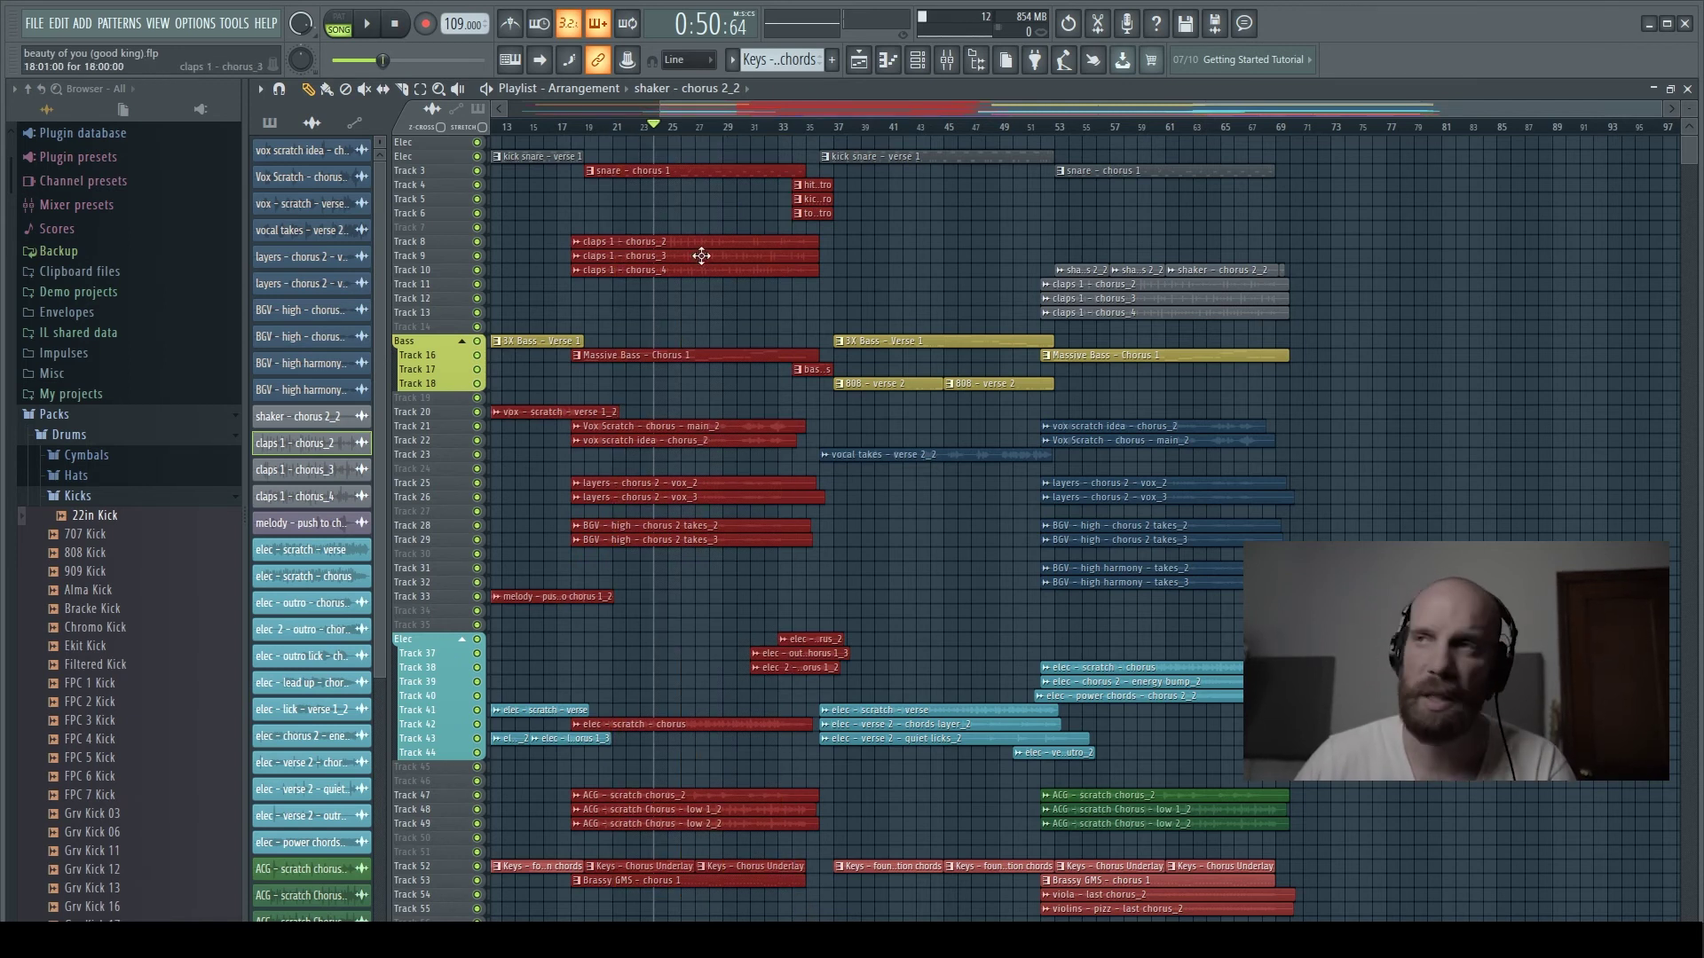
pyautogui.moveTo(701, 256); pyautogui.dragTo(1598, 230)
pyautogui.click(1360, 408)
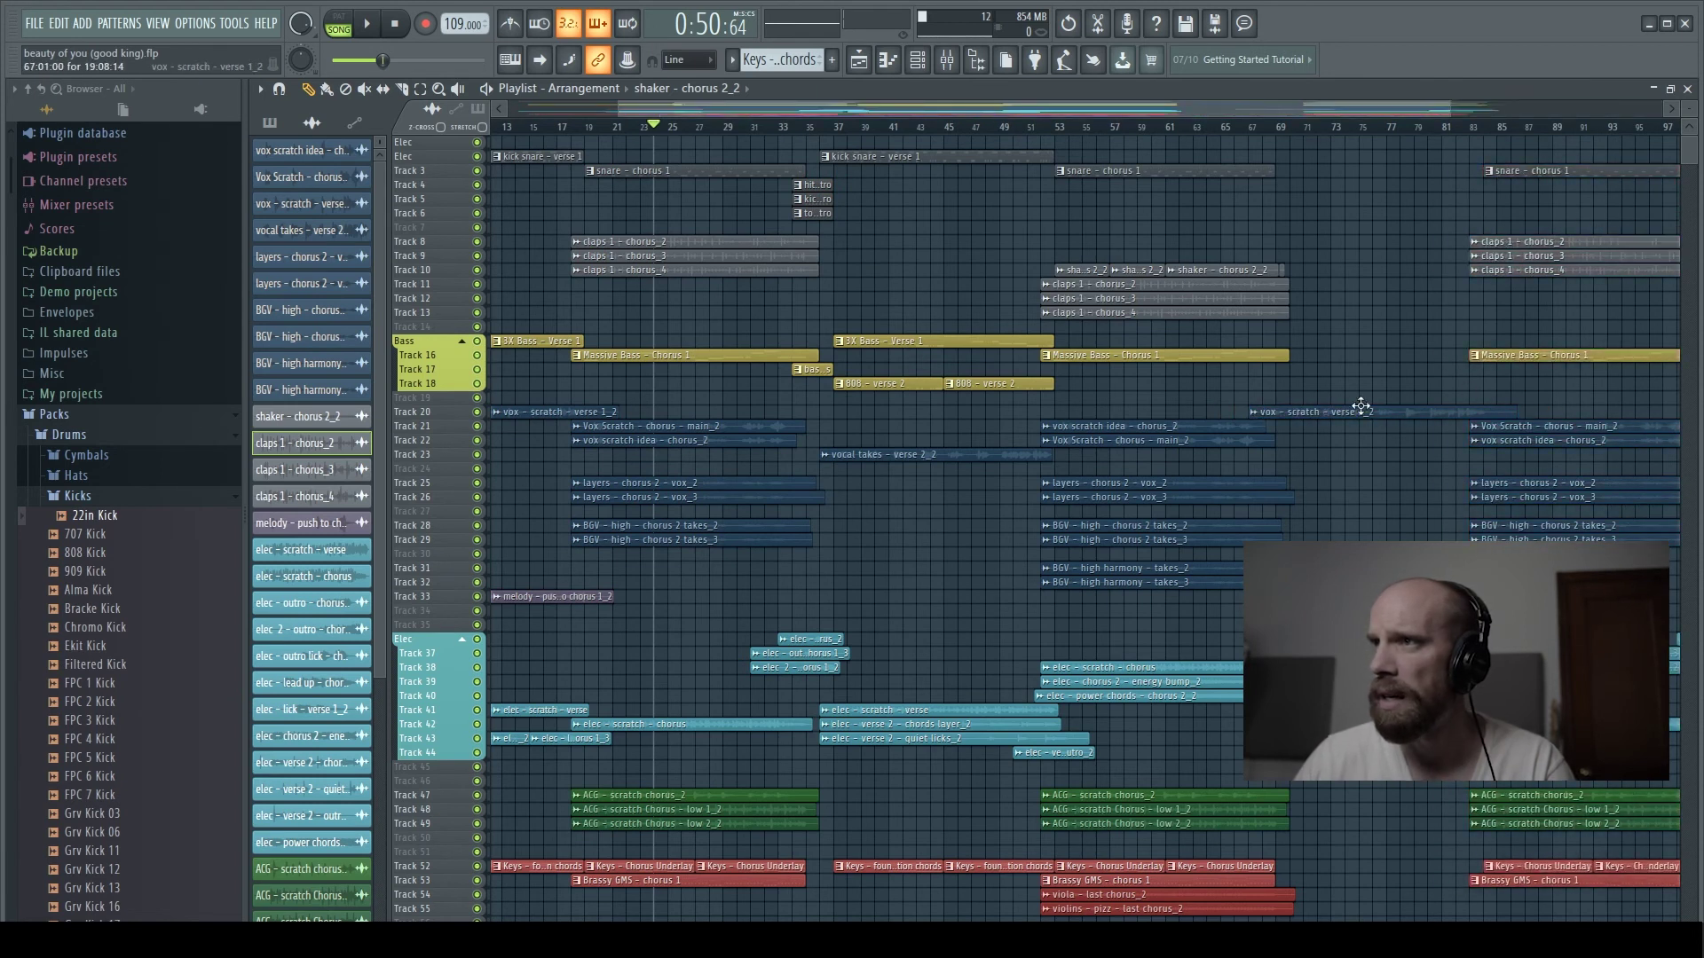
pyautogui.rightClick(1360, 405)
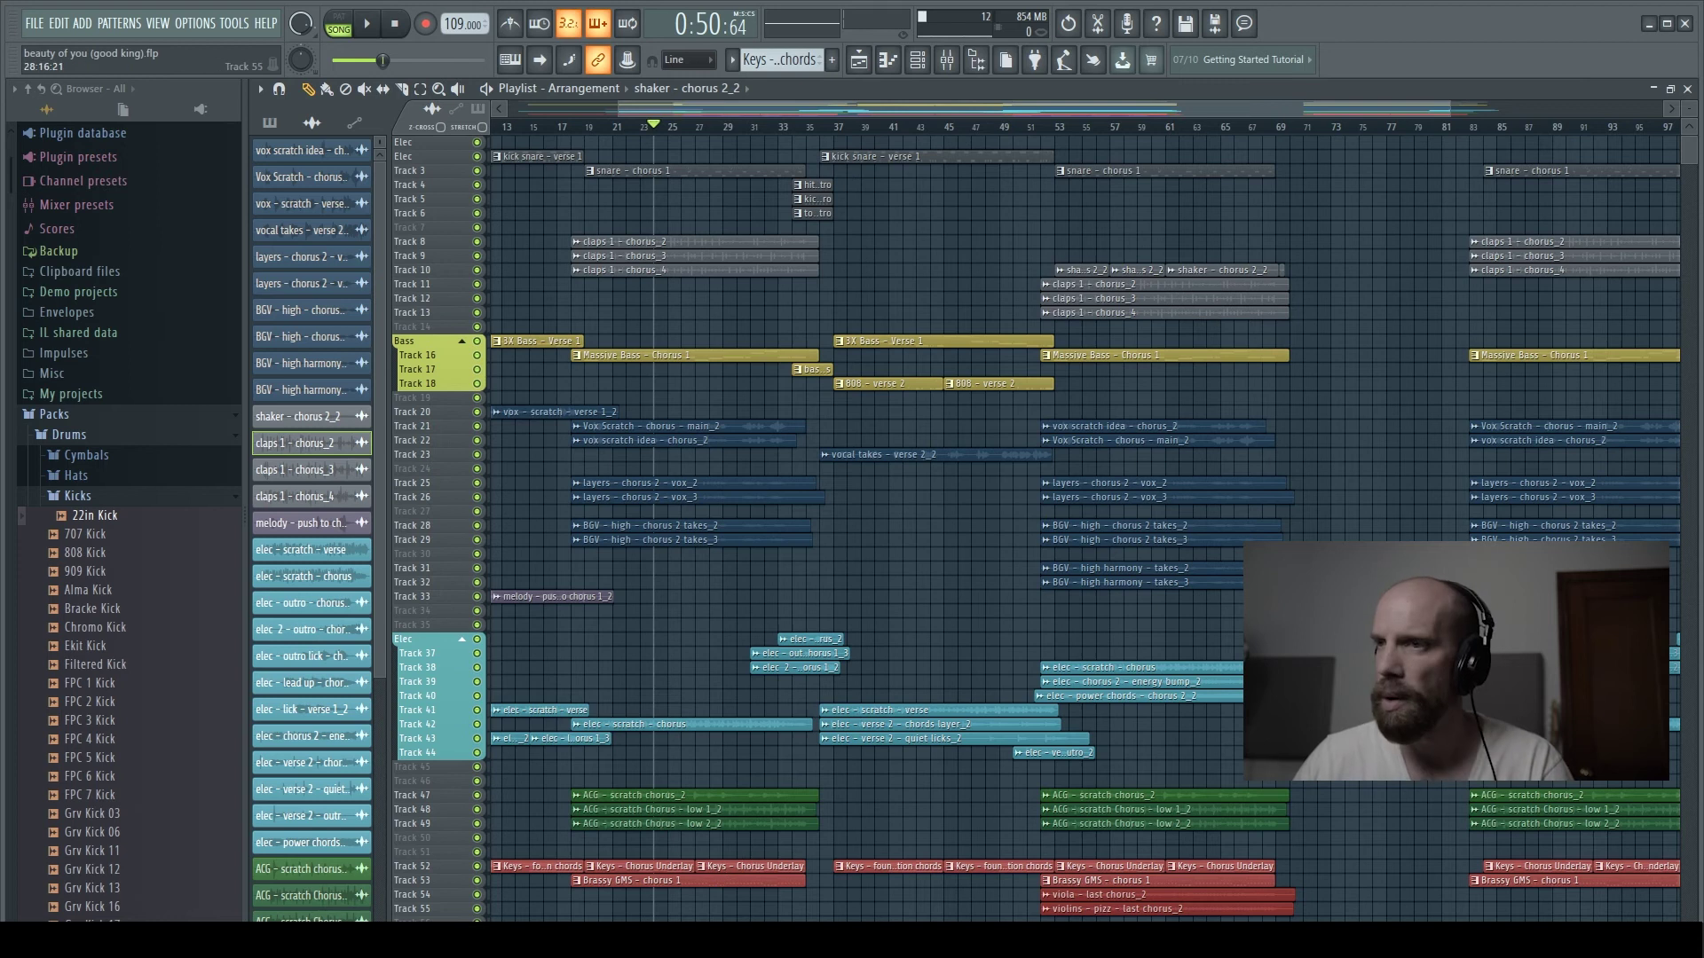
# Step: Delete the copied clips from bar 81 onward
pyautogui.moveTo(768, 105); pyautogui.dragTo(1105, 103)
pyautogui.moveTo(955, 151); pyautogui.dragTo(1310, 912)
pyautogui.press('Delete')
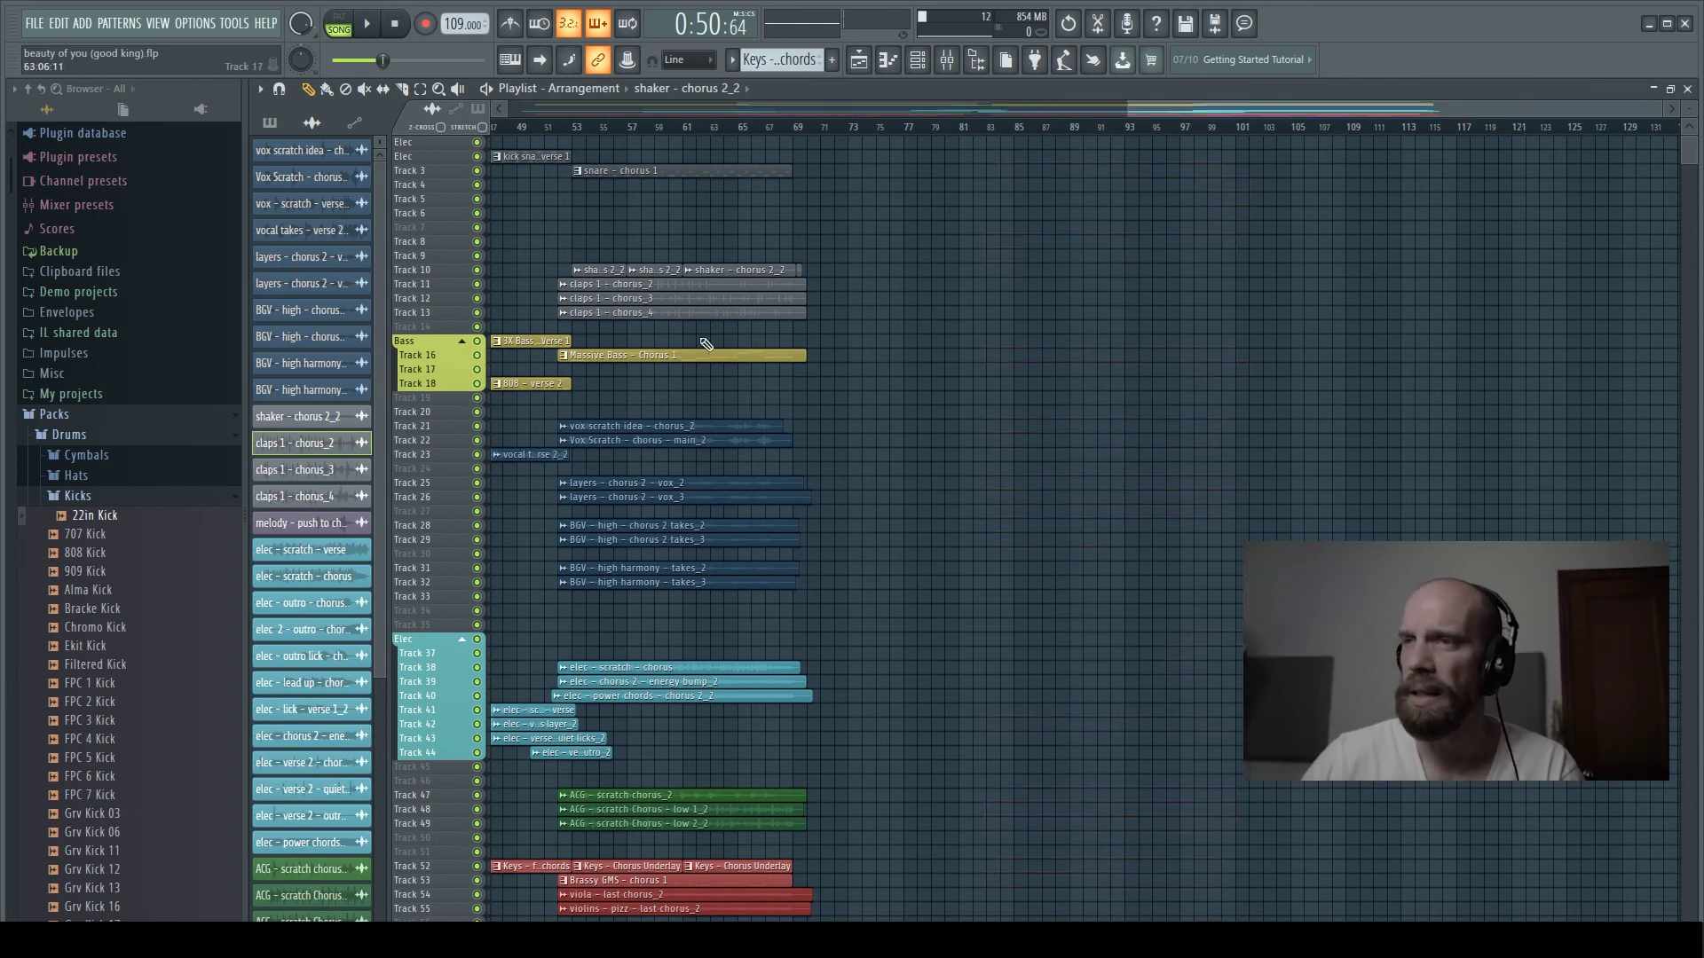
# Step: Mark bars 19–27 as a time range, move the song position to bar 19, then clear the selection
pyautogui.moveTo(1248, 105); pyautogui.dragTo(749, 98)
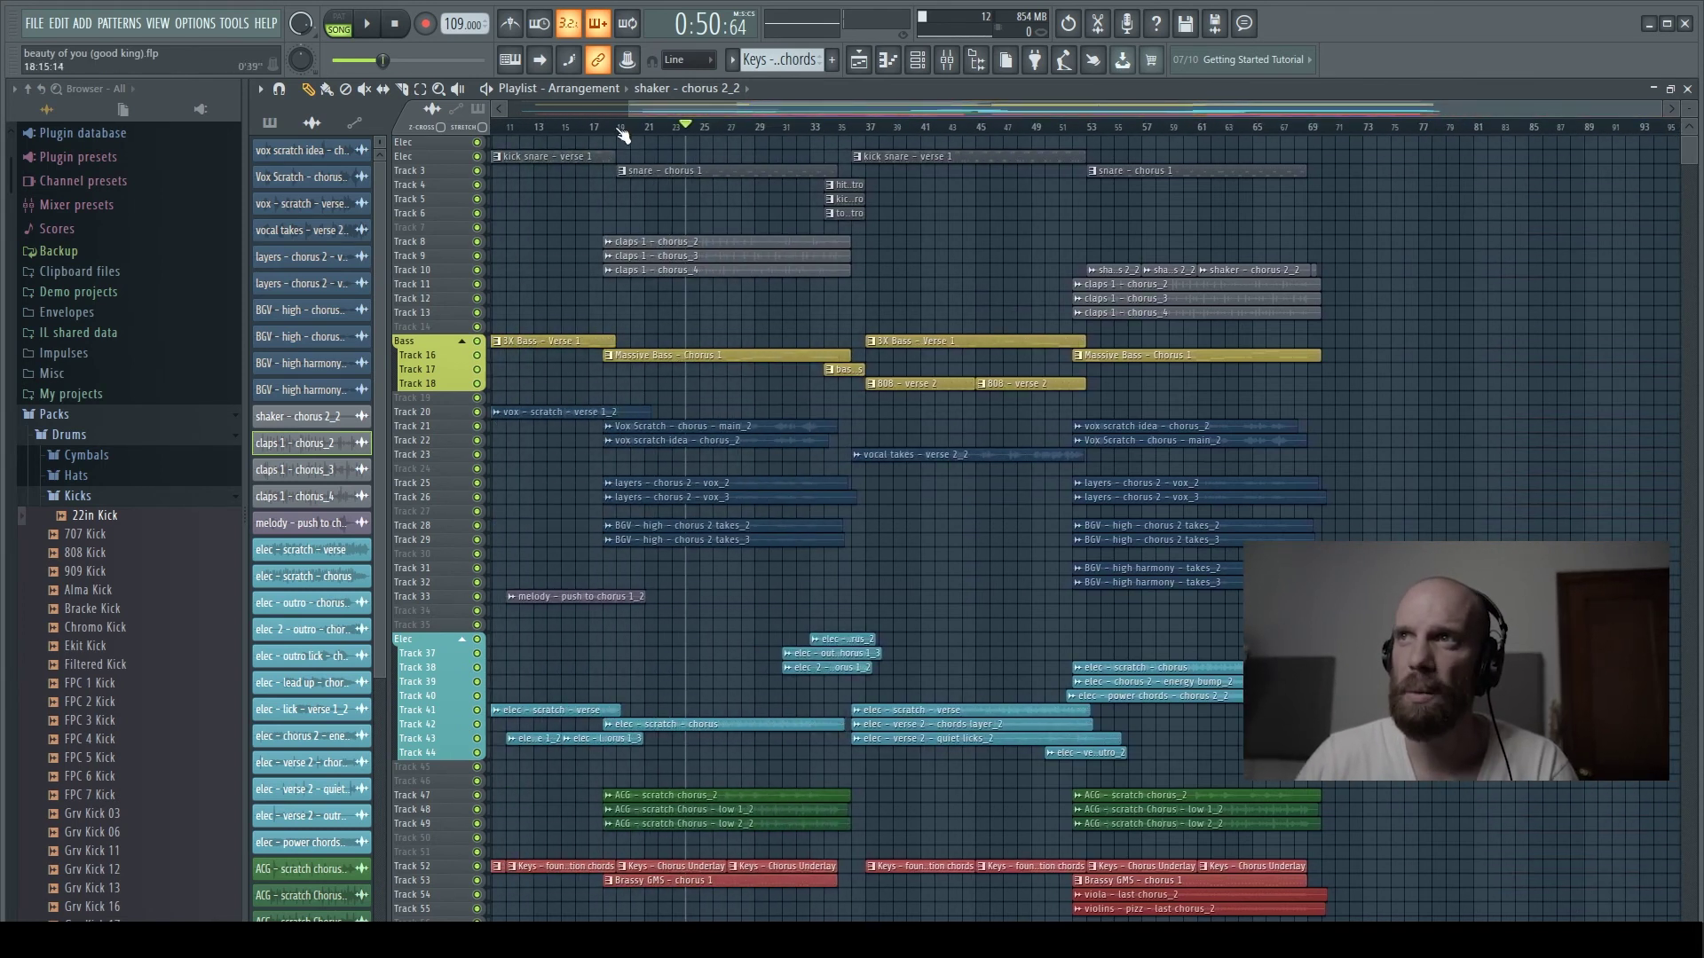
pyautogui.moveTo(618, 131); pyautogui.dragTo(839, 133)
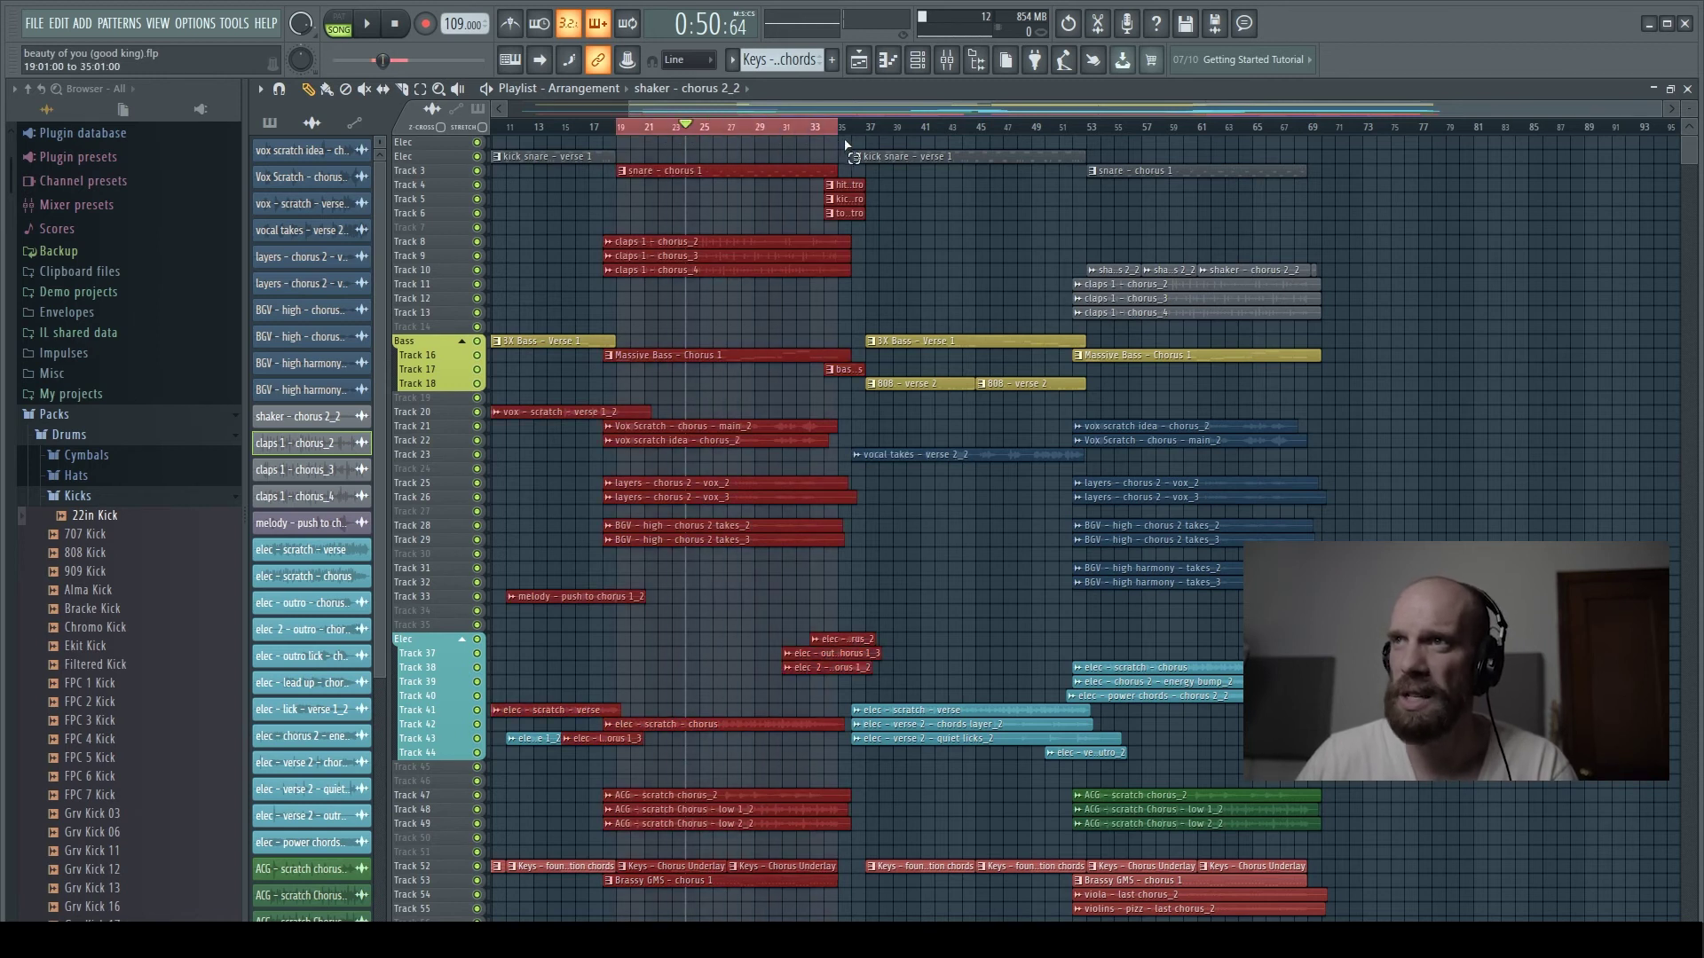
pyautogui.moveTo(685, 129); pyautogui.dragTo(619, 126)
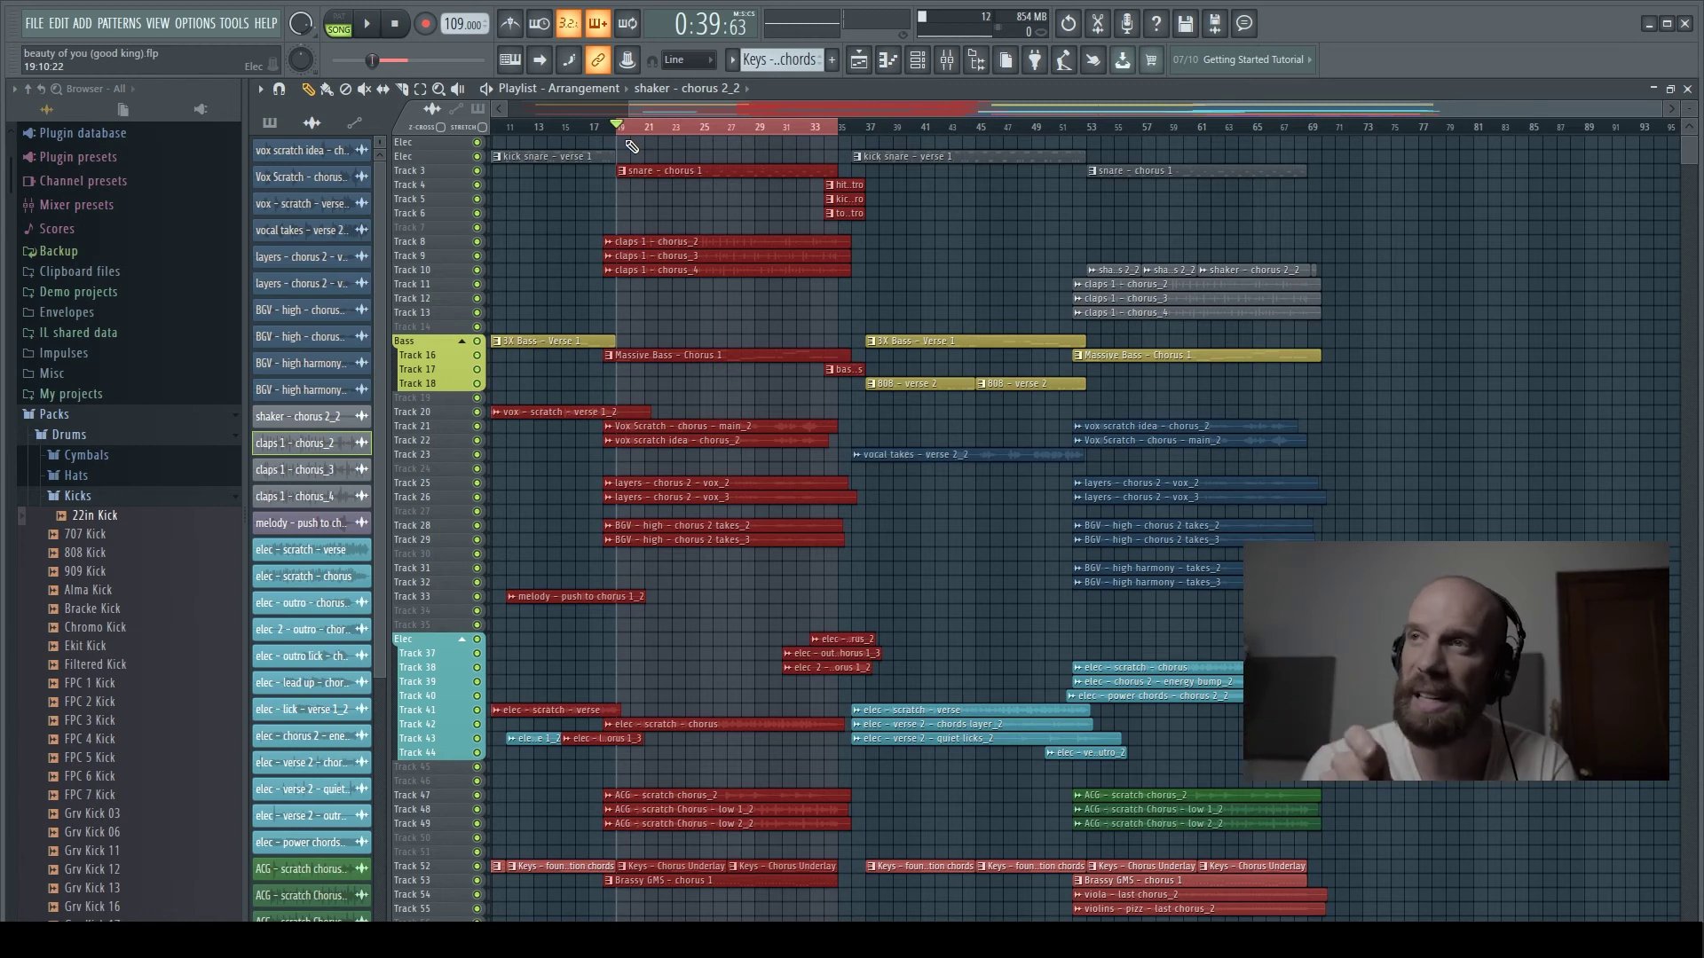
pyautogui.hotkey('ctrl', 'd')
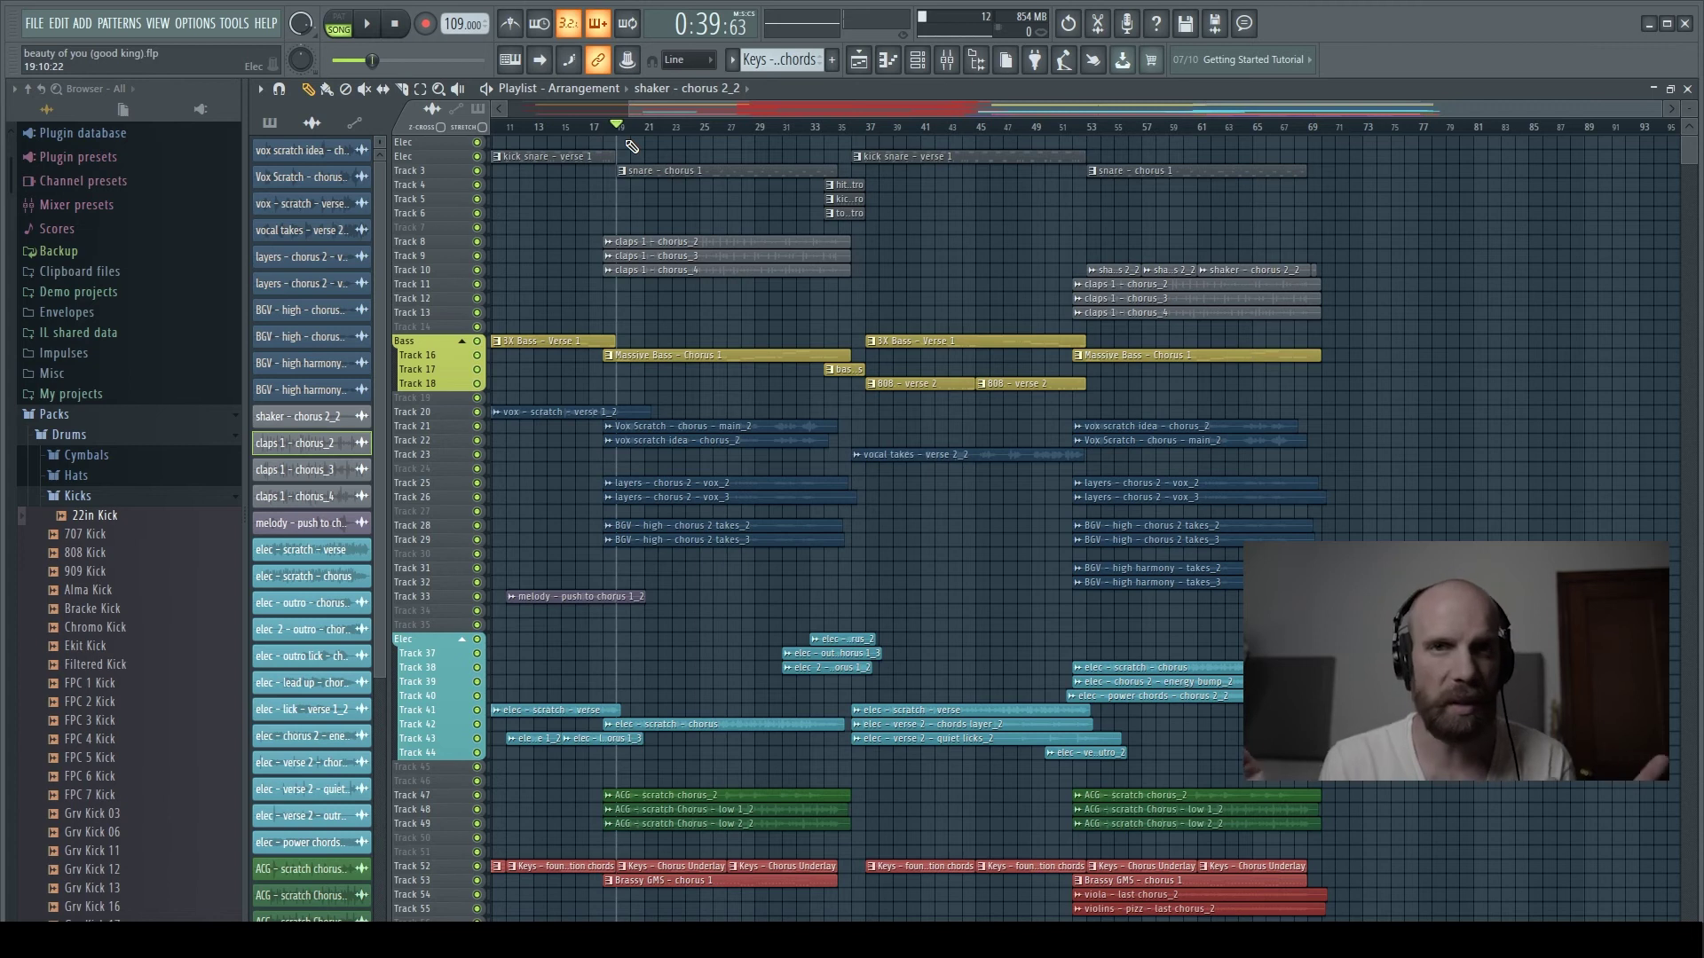
# Step: Select and deselect the three elec clips on Tracks 36–38, then zoom into the elec tracks
pyautogui.moveTo(781, 605); pyautogui.dragTo(882, 683)
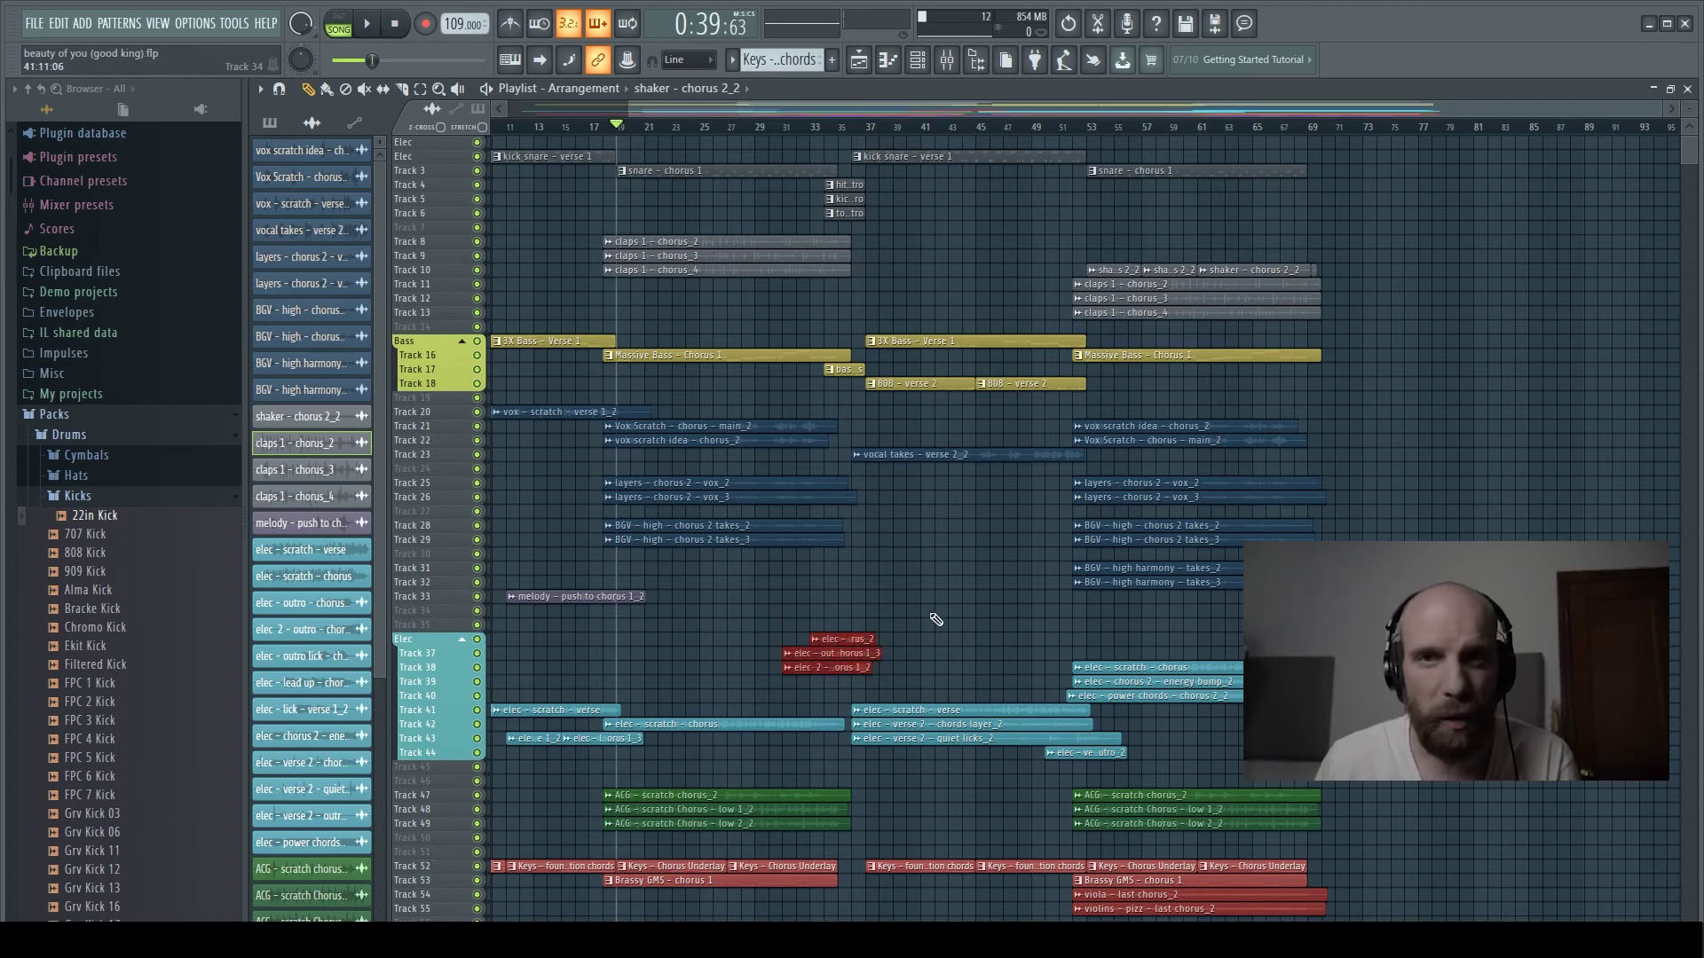
pyautogui.hotkey('ctrl', 'd')
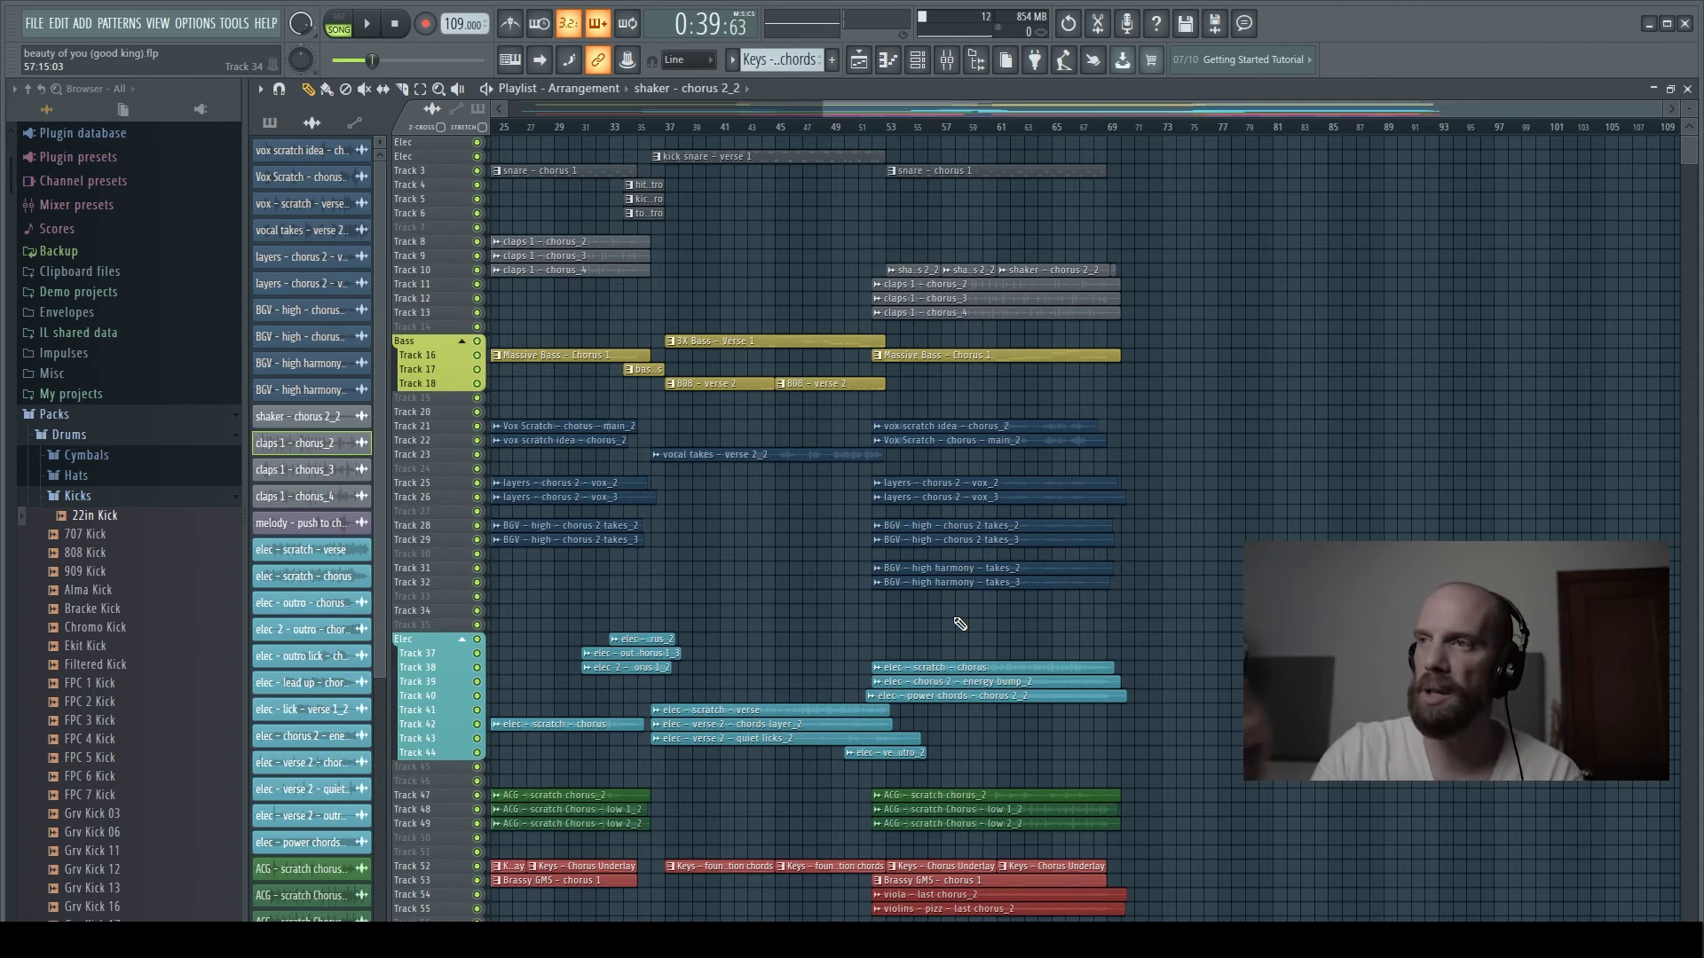
pyautogui.keyDown('alt'); pyautogui.scroll(4, 1030, 701); pyautogui.keyUp('alt')
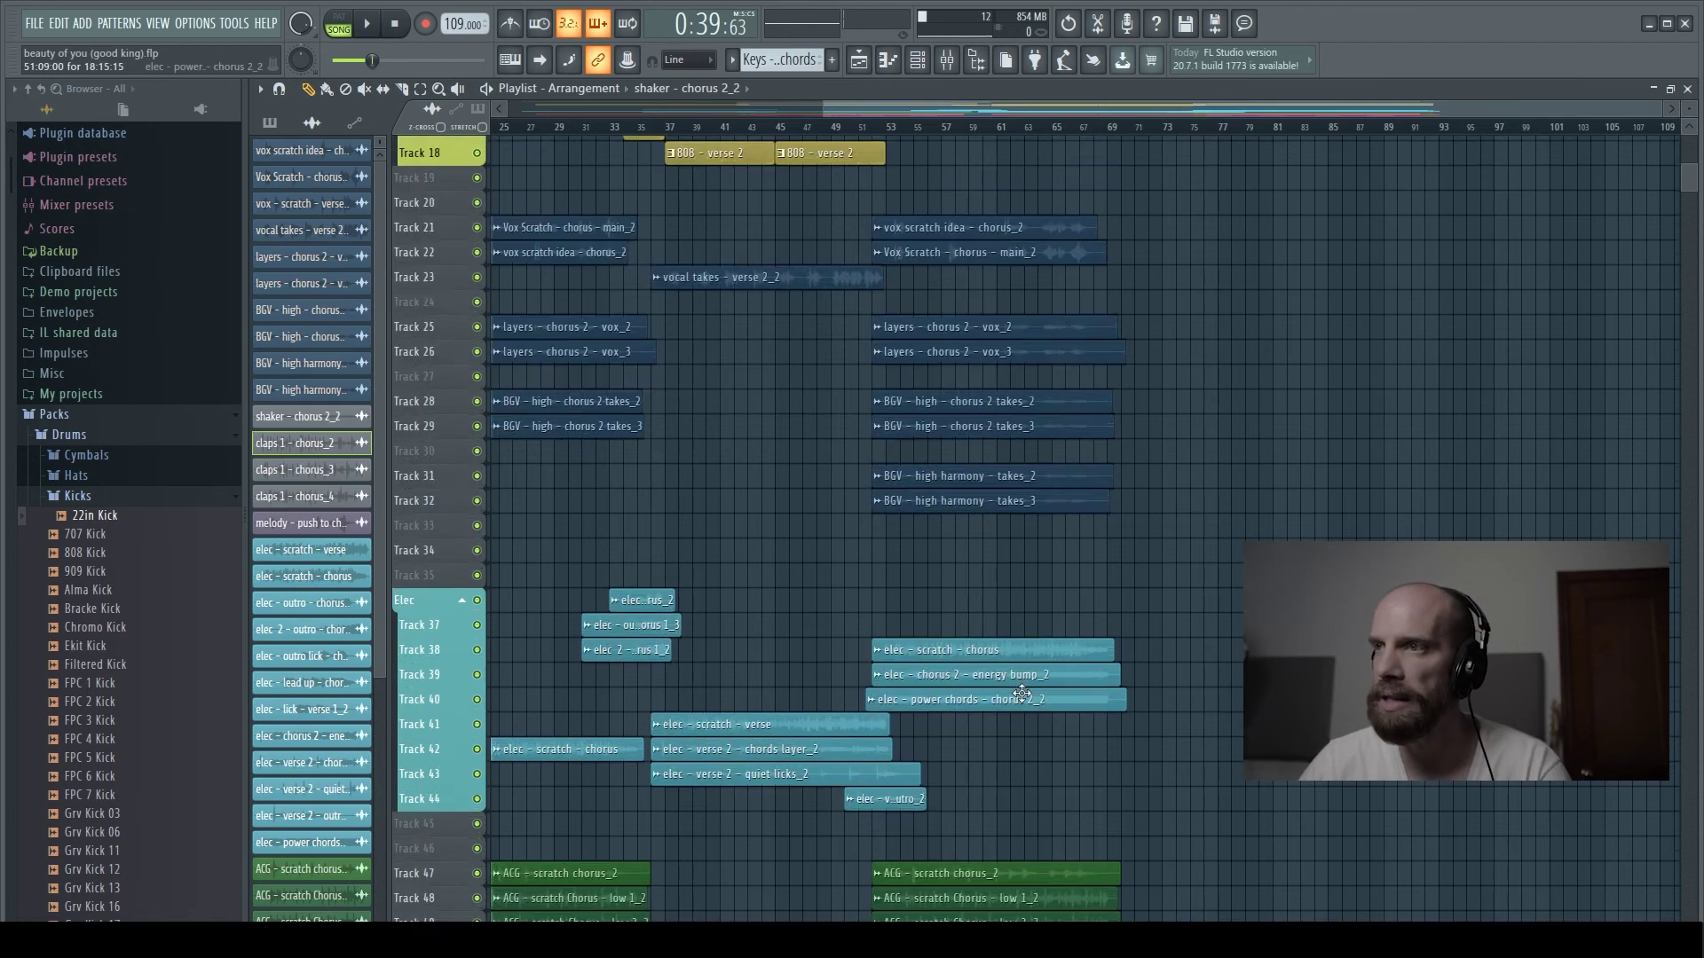
pyautogui.keyDown('ctrl'); pyautogui.scroll(3, 1023, 690); pyautogui.keyUp('ctrl')
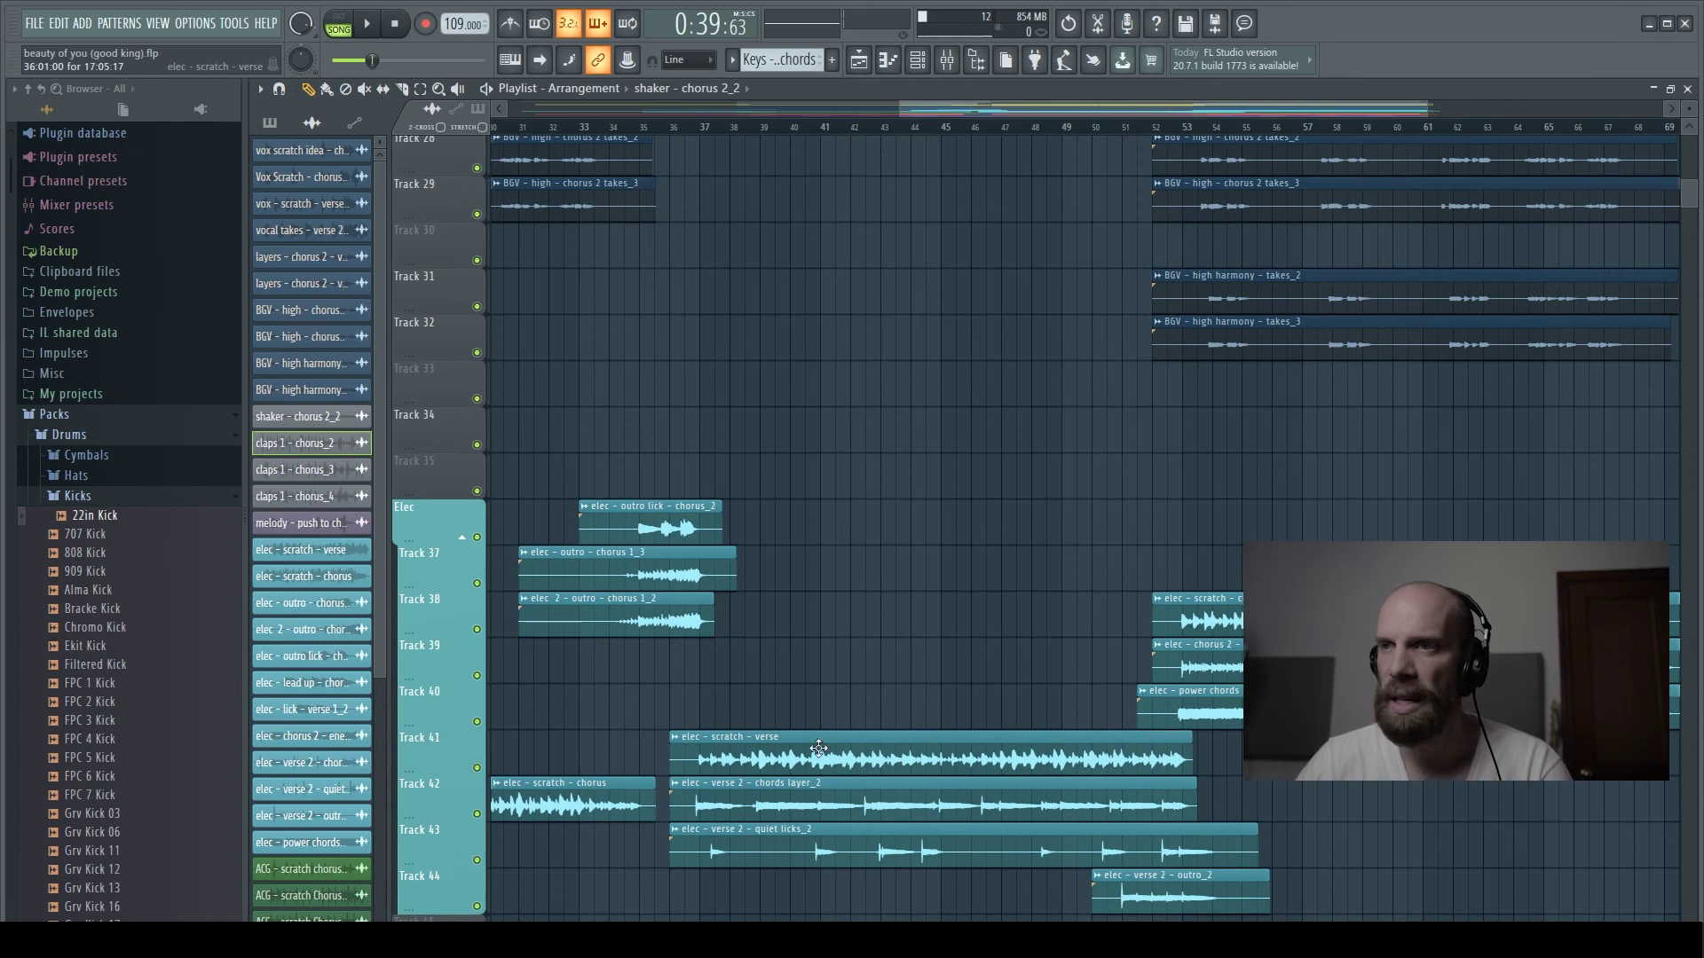
pyautogui.moveTo(1017, 109); pyautogui.dragTo(1212, 106)
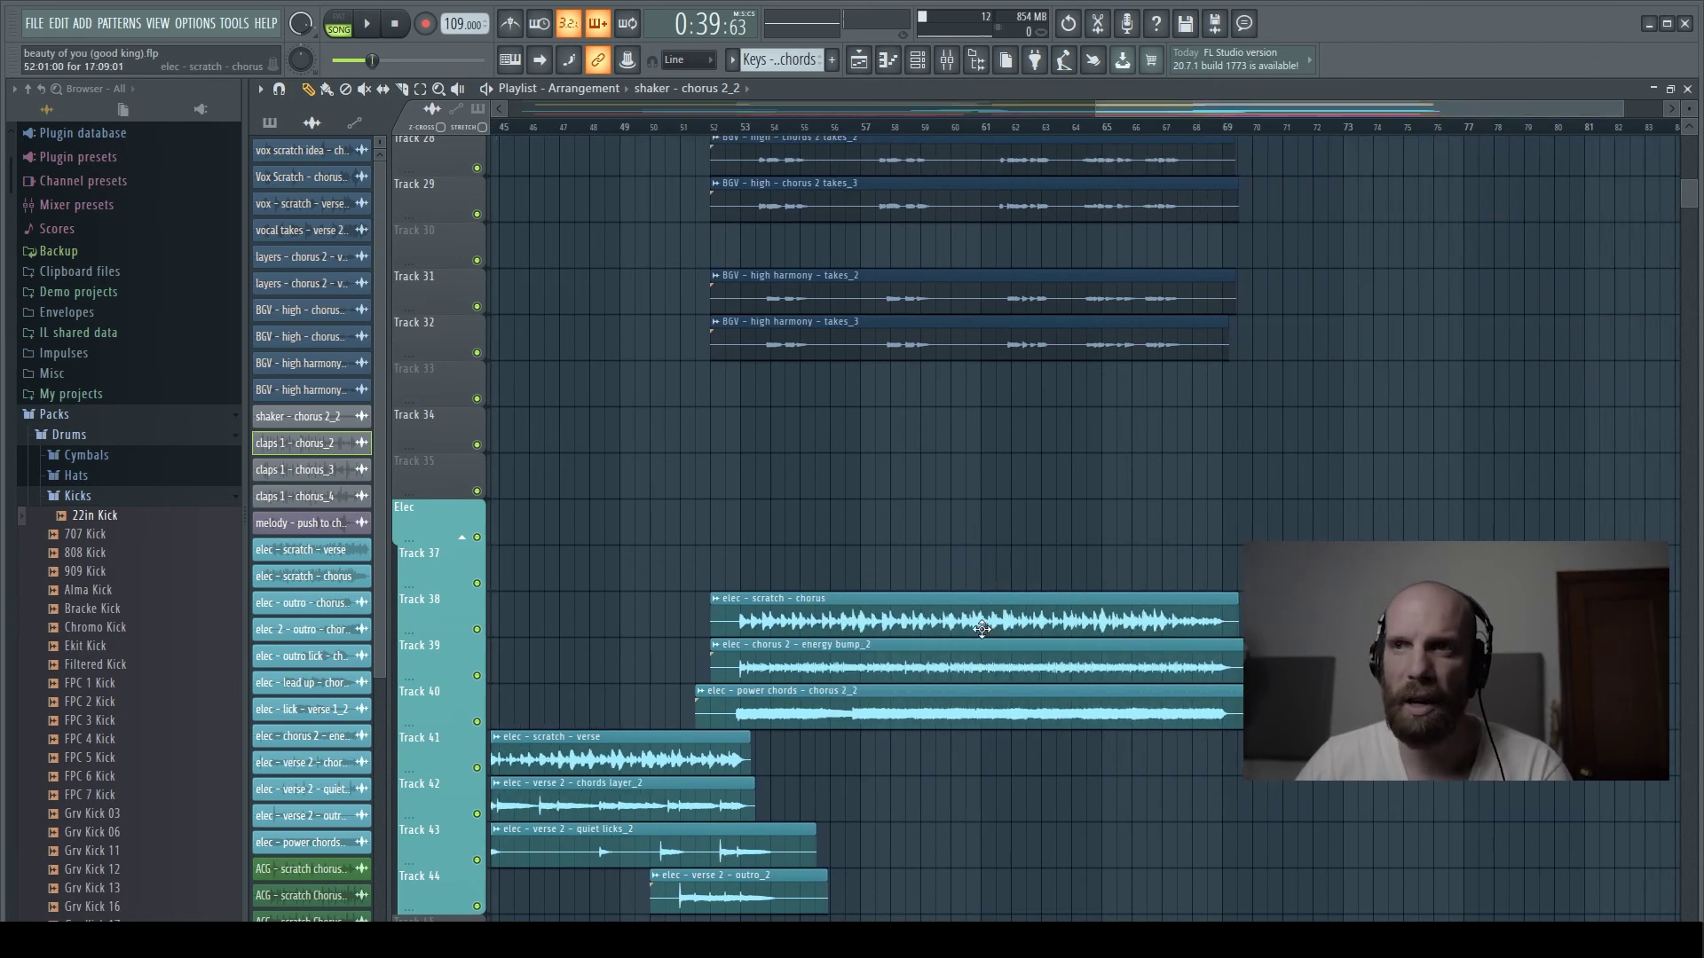
pyautogui.scroll(-4, 288, 506)
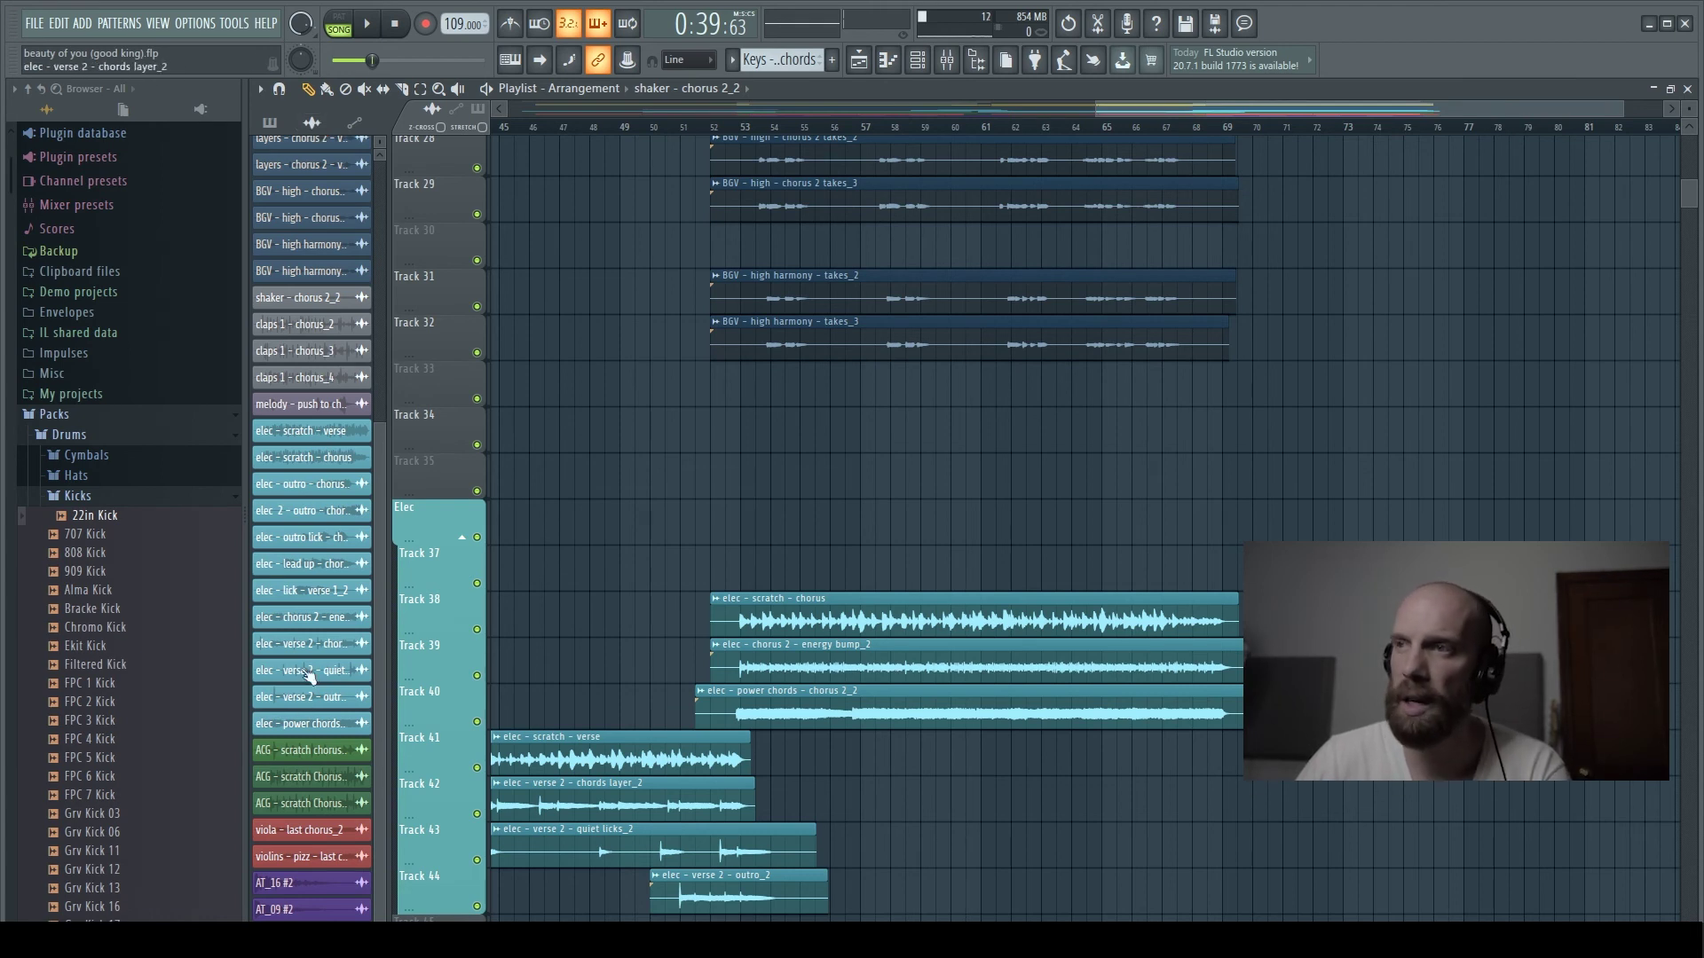
# Step: Audition the elec - scratch - chorus clip twice with the Playback tool and open its channel settings
pyautogui.press('y')
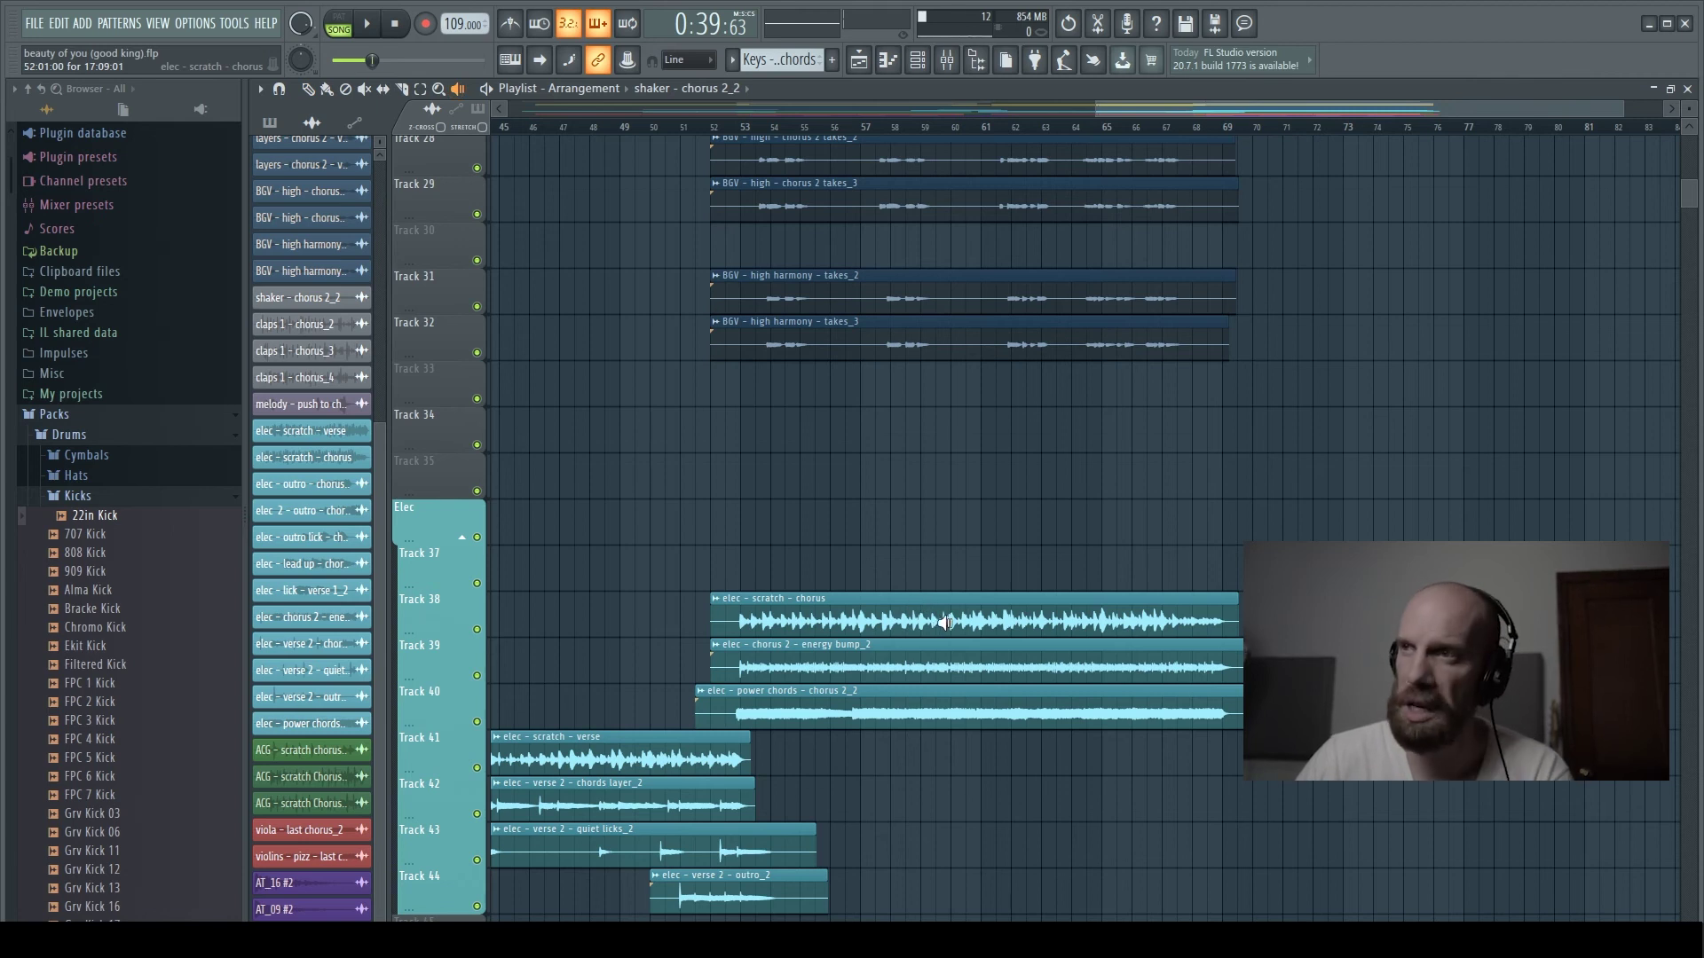
pyautogui.click(946, 623)
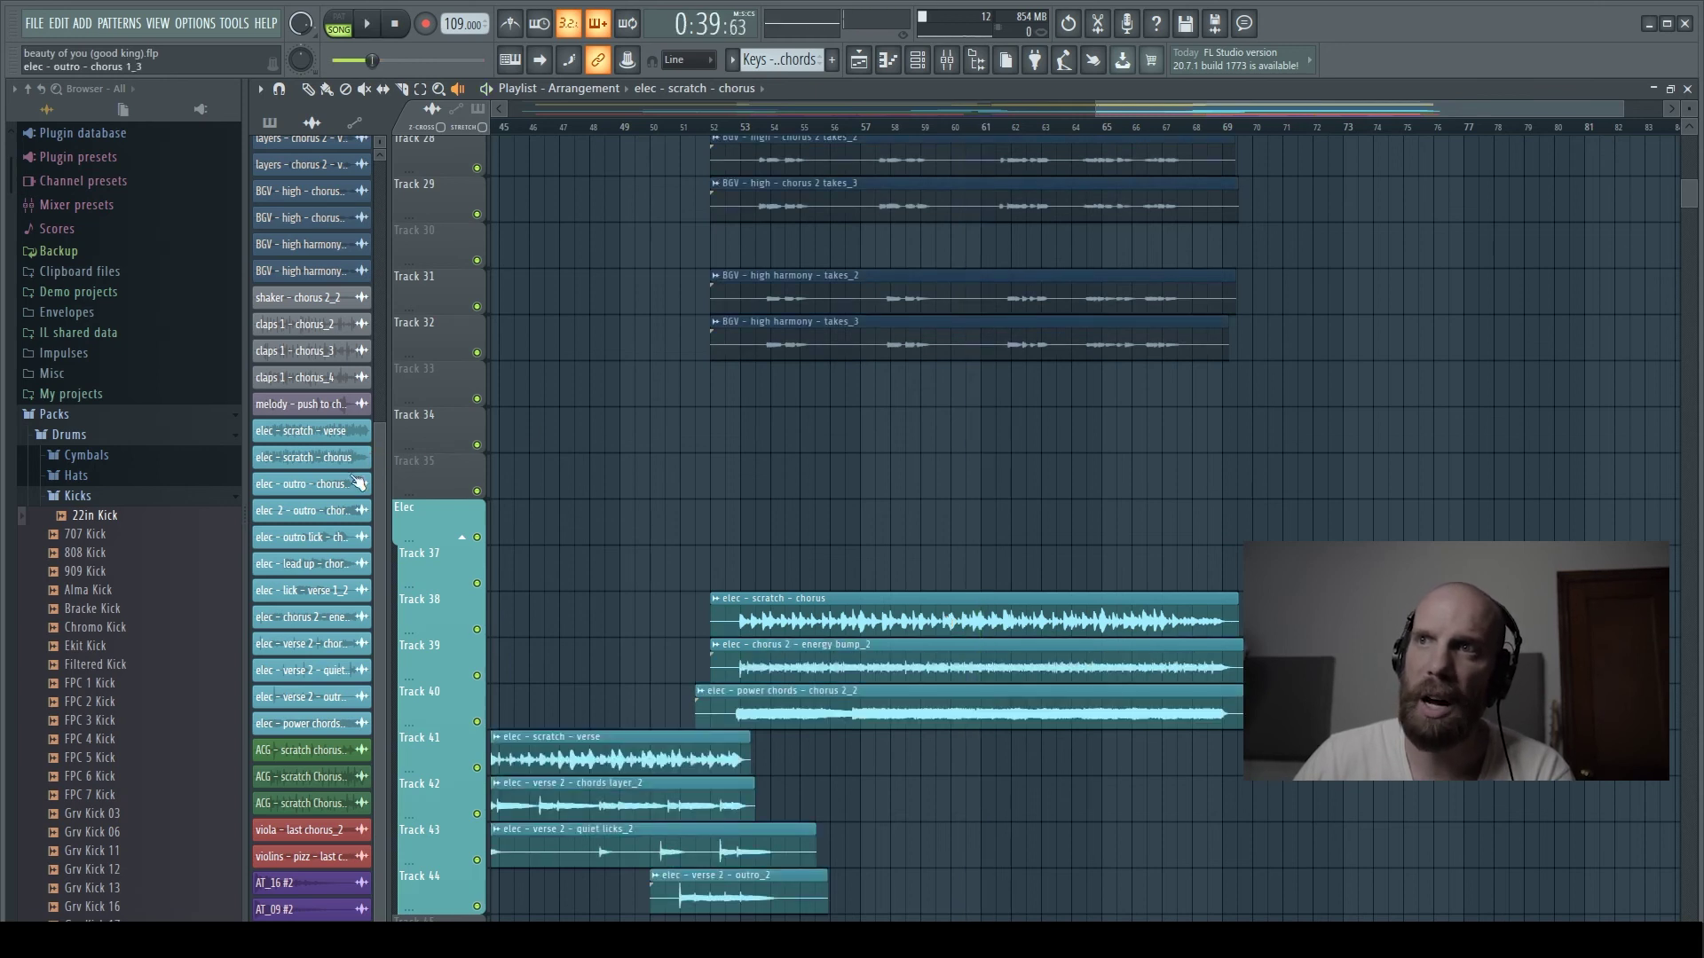
pyautogui.click(994, 620)
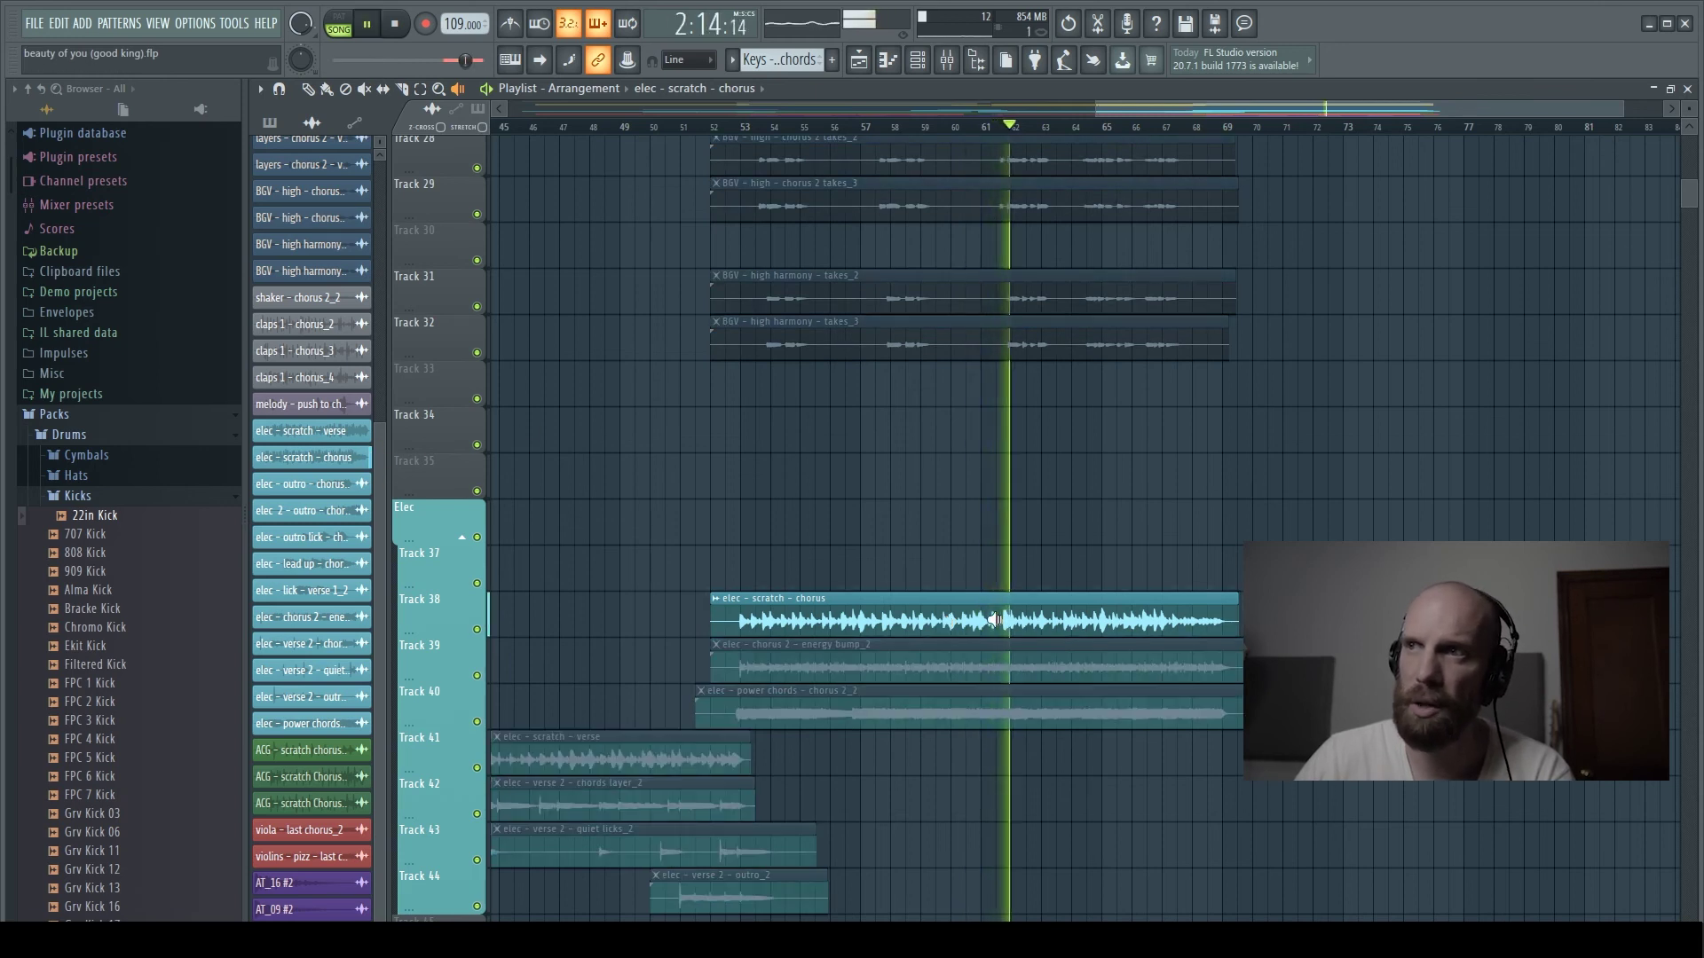
pyautogui.doubleClick(742, 603)
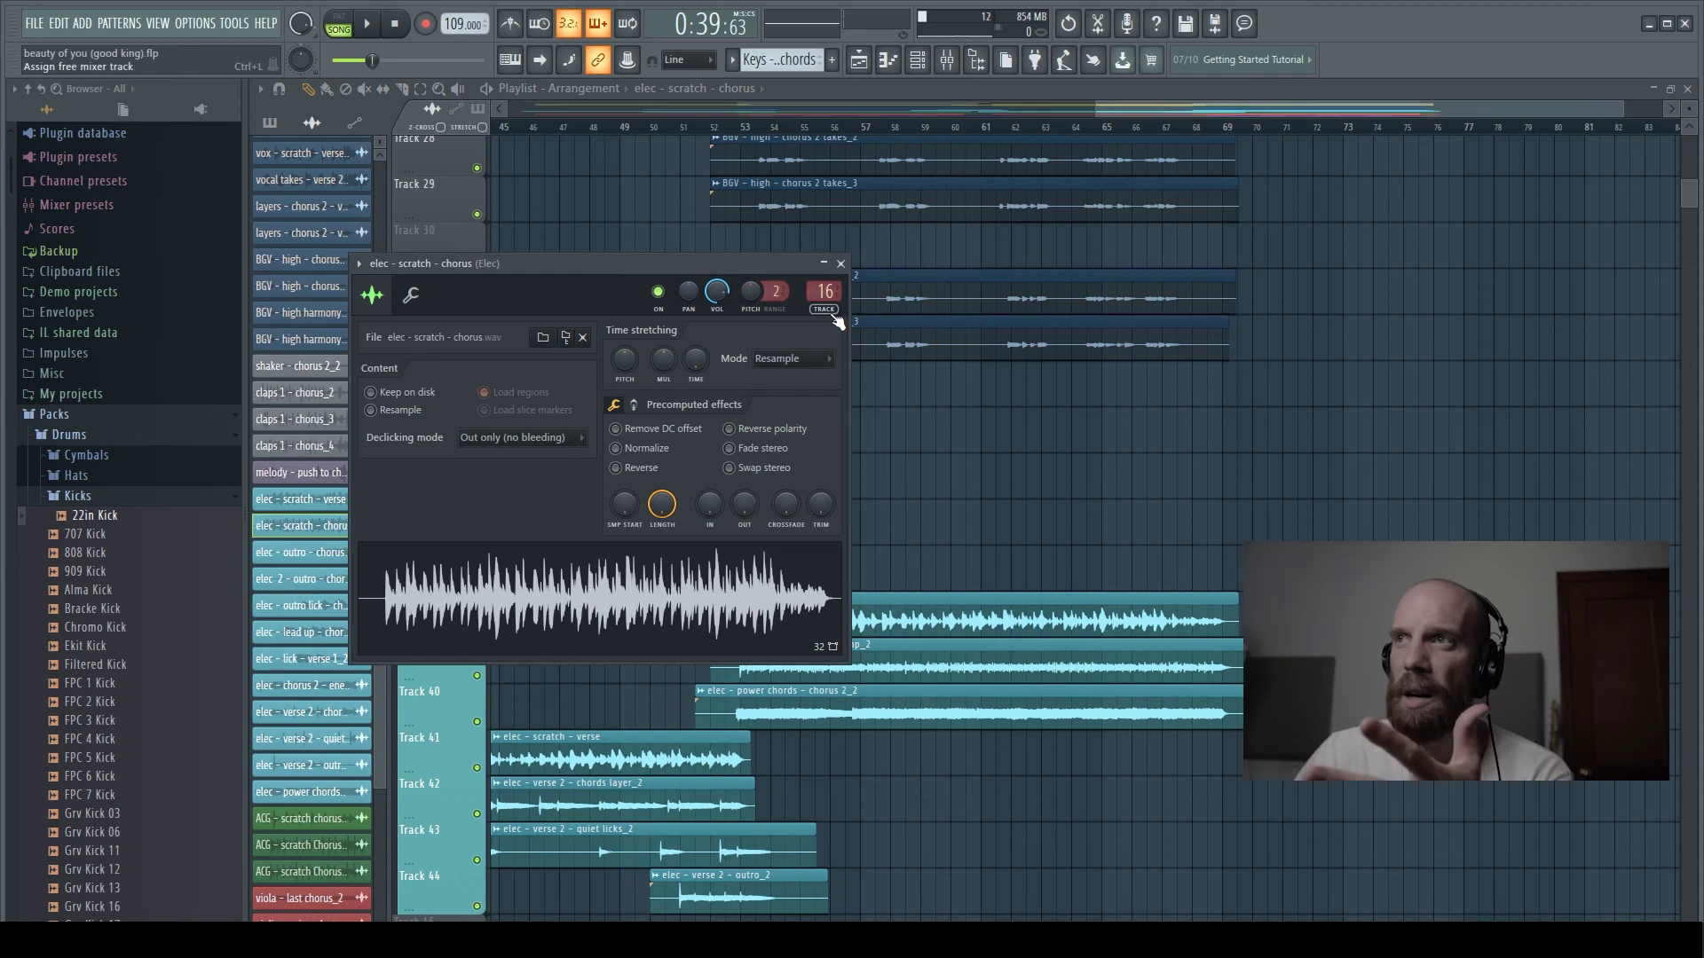
# Step: Close the elec - scratch - chorus channel settings, then show, scroll and hide the channel rack
pyautogui.click(840, 264)
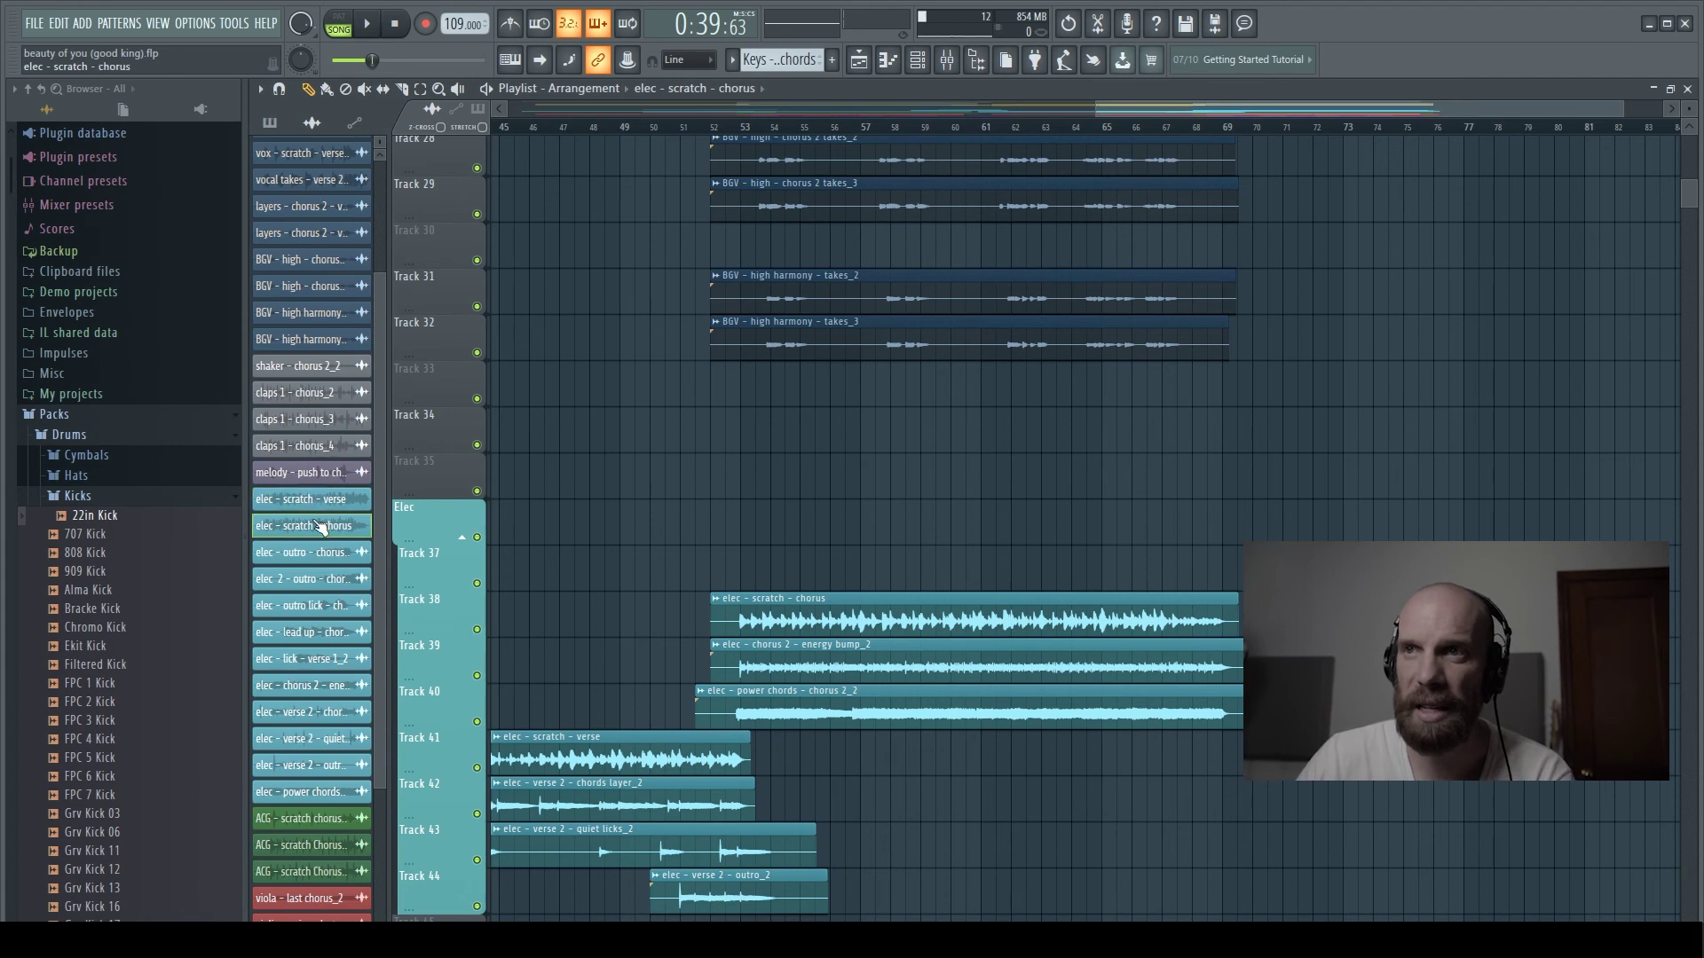
pyautogui.press('F6')
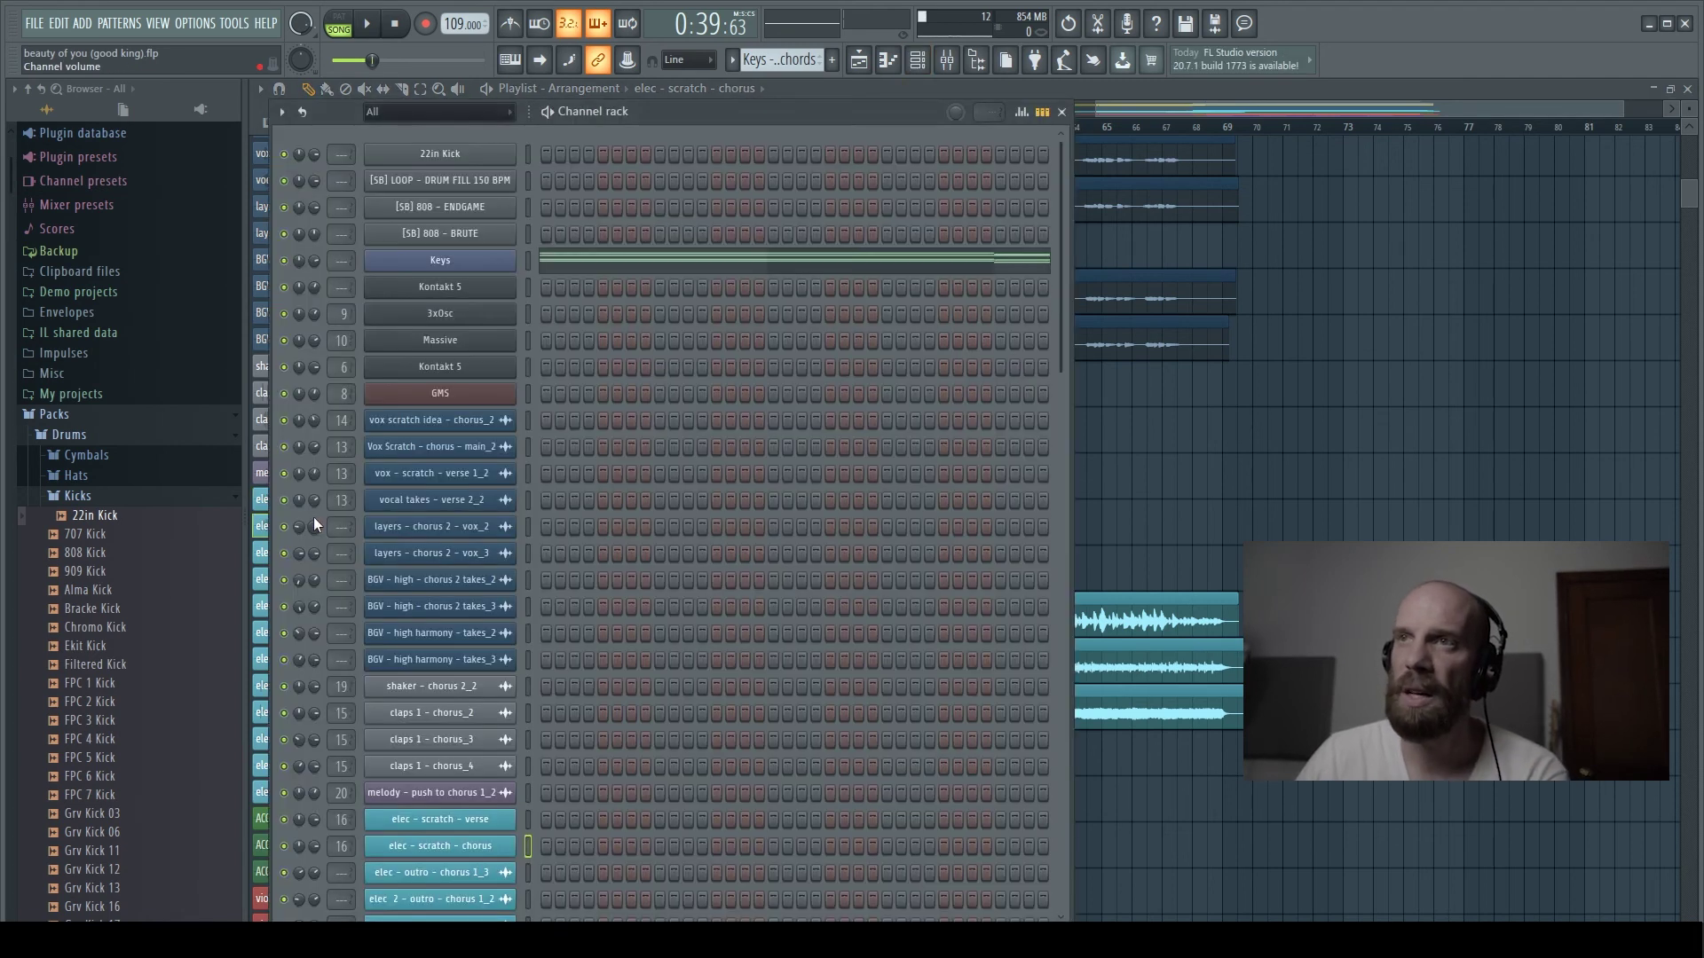
pyautogui.scroll(-6, 539, 701)
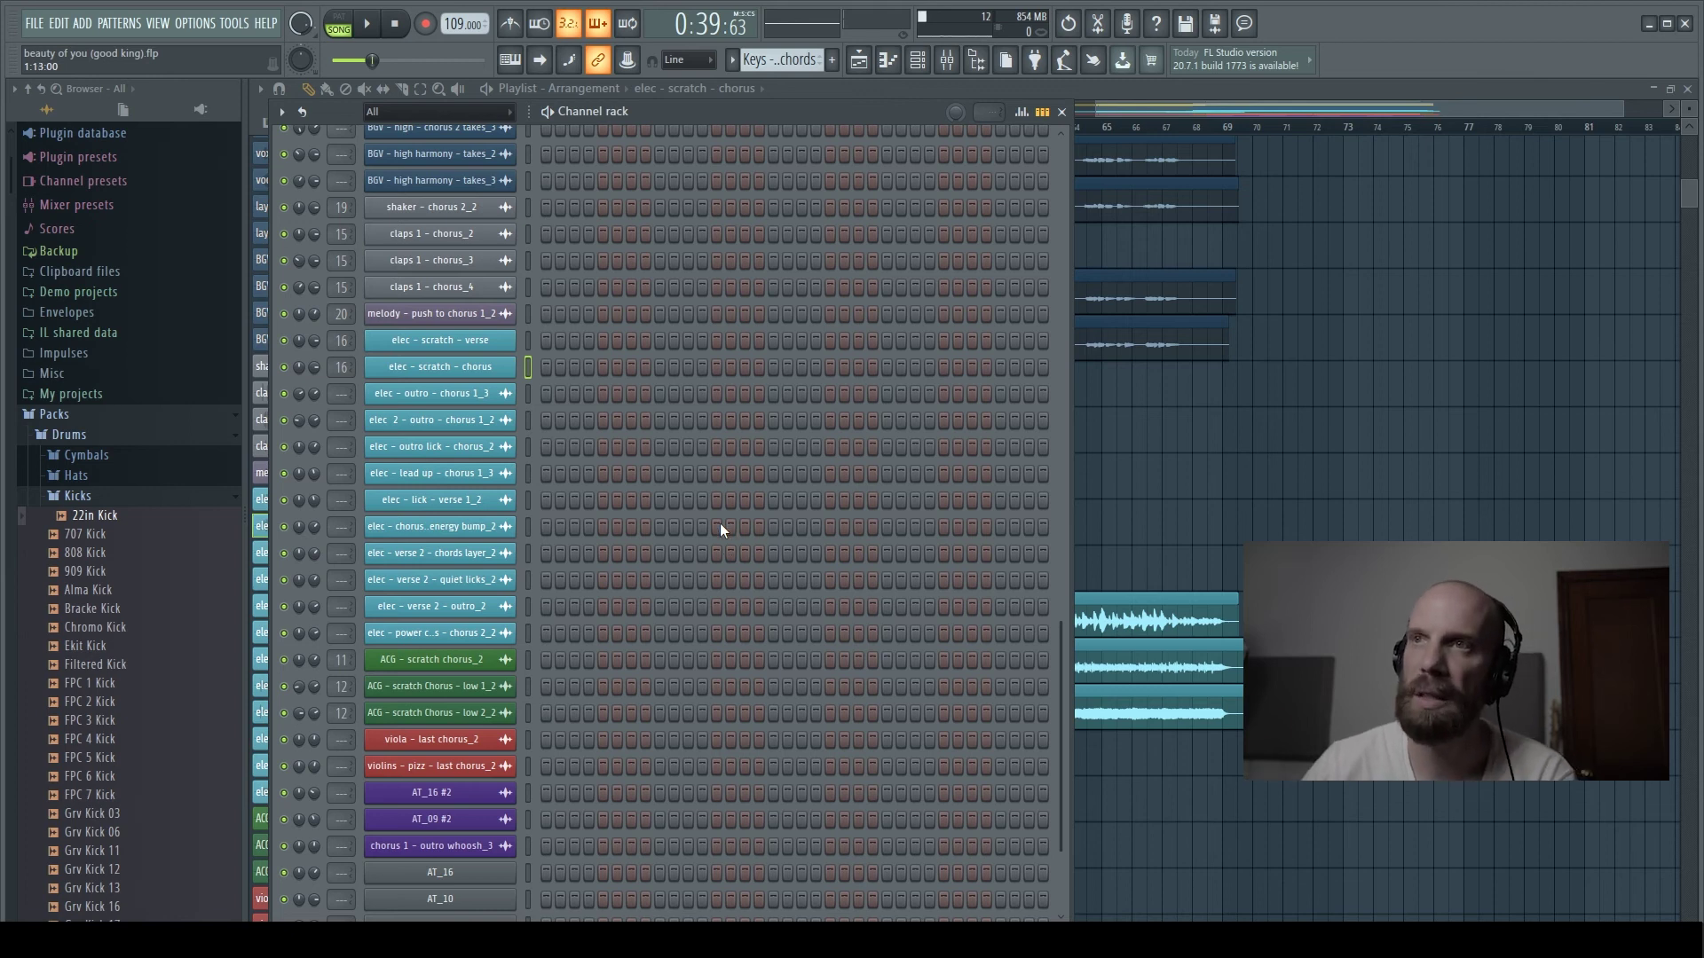
pyautogui.press('F6')
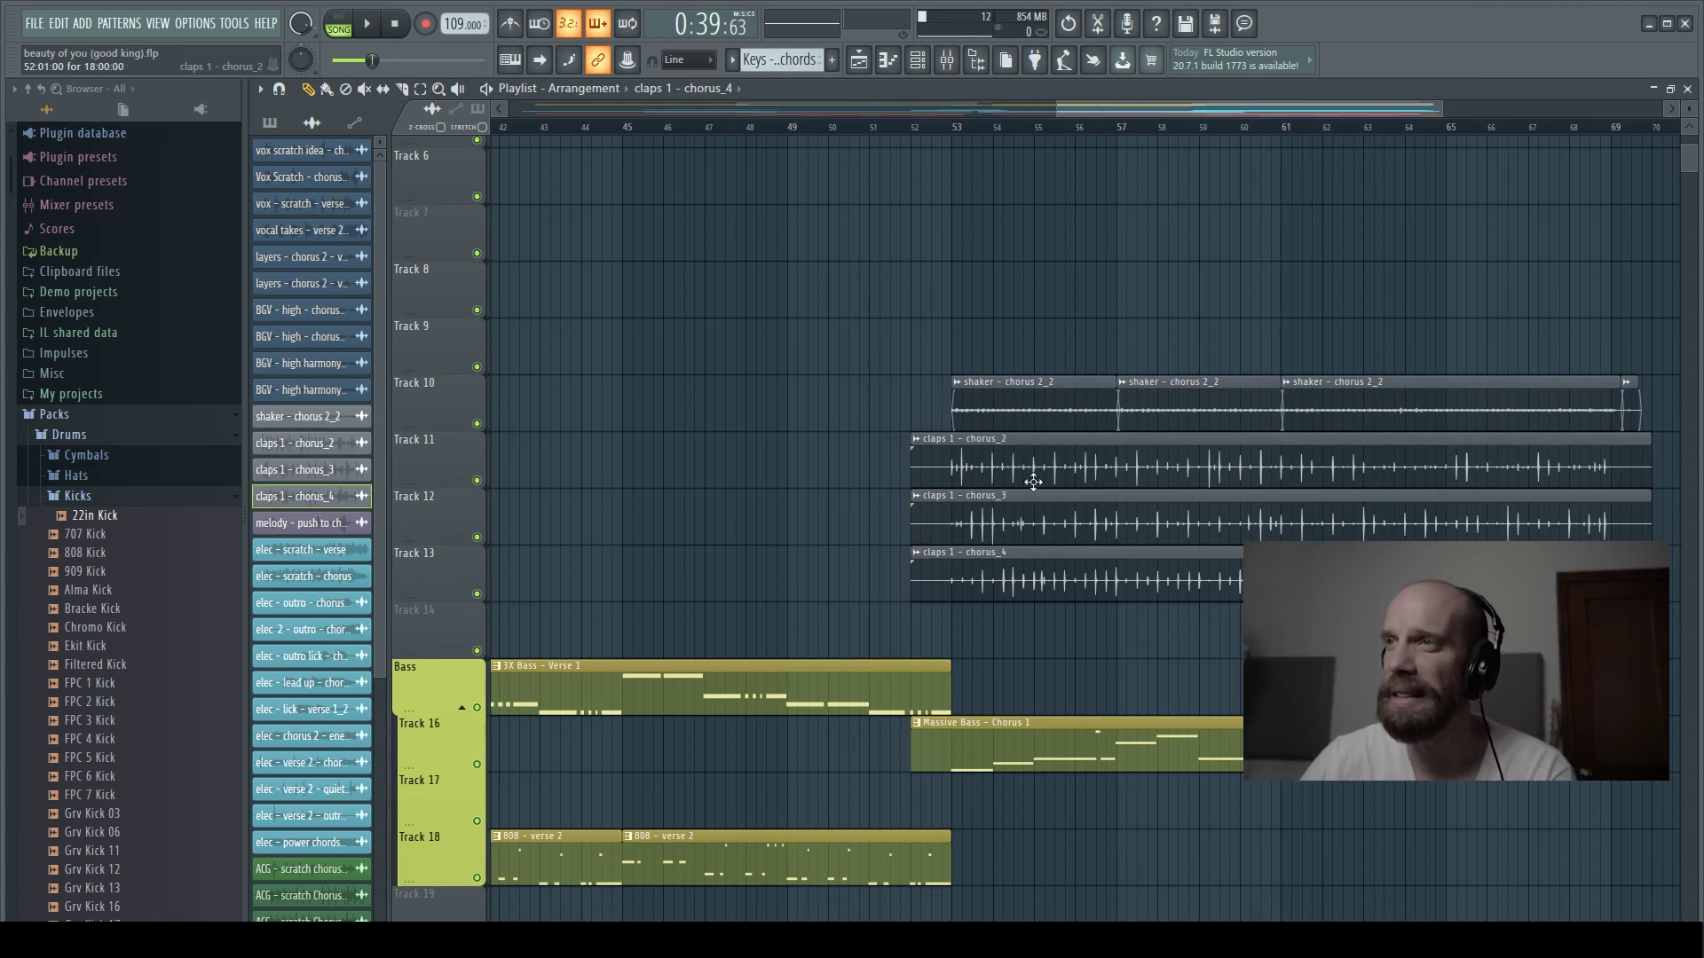
# Step: Toggle mute on the claps 1 - chorus_2 clip repeatedly with the Mute tool, leaving it unmuted
pyautogui.press('t')
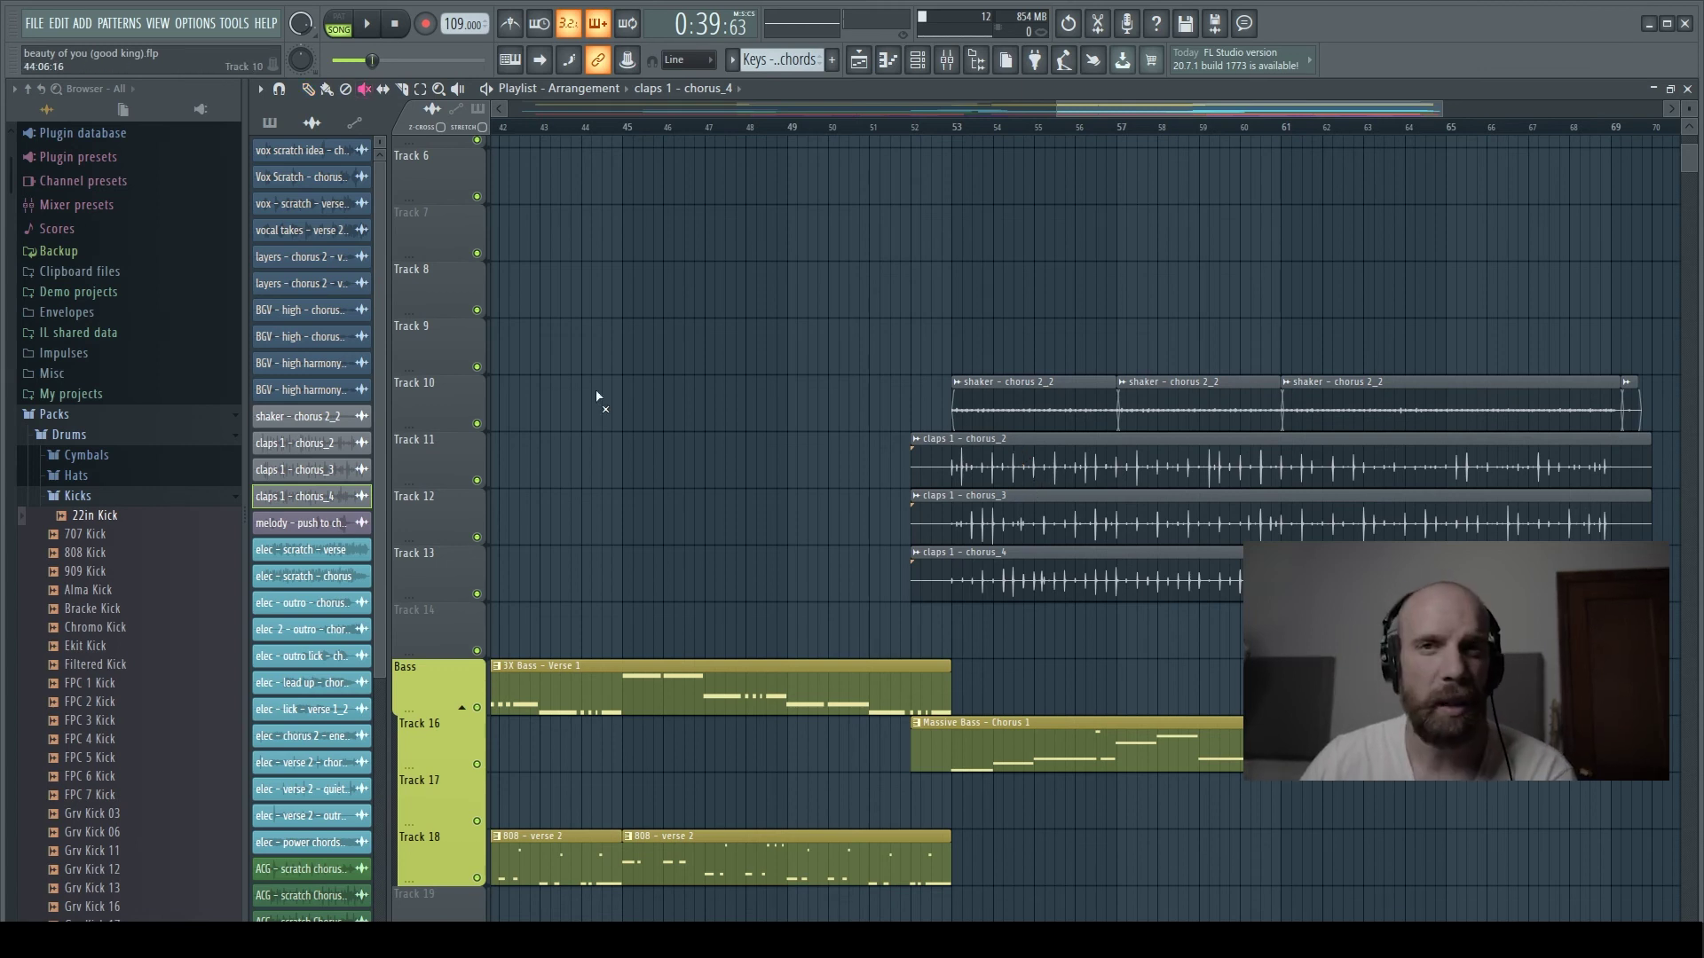
pyautogui.click(1067, 443)
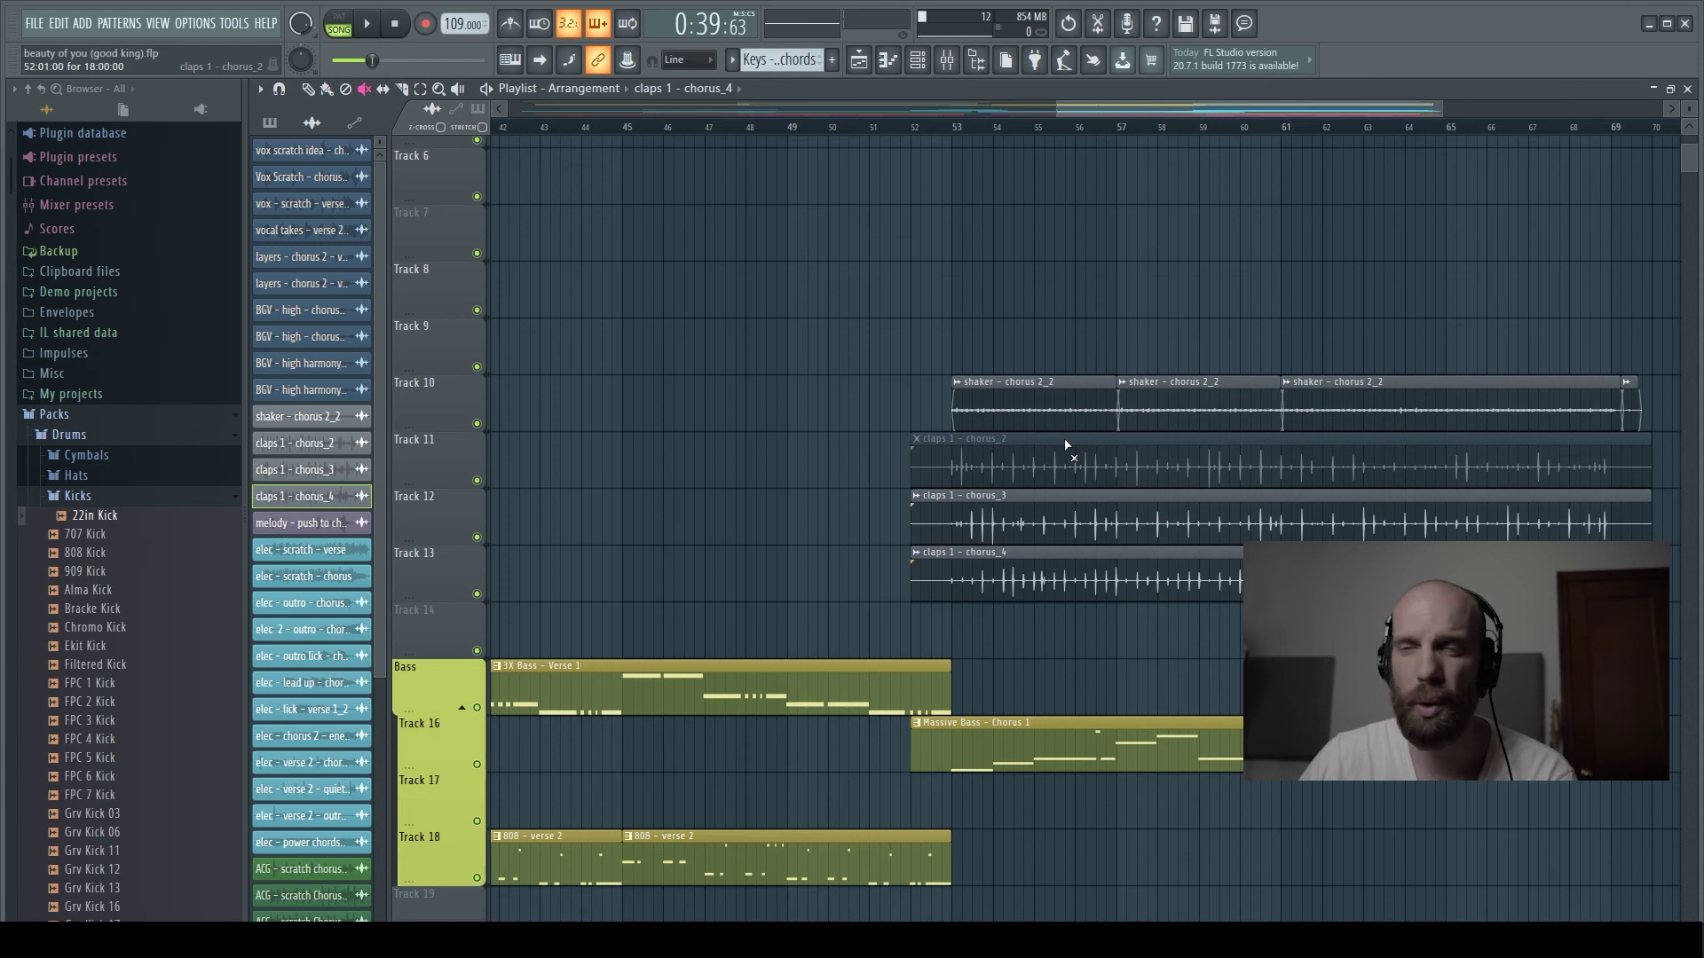
pyautogui.click(1066, 443)
pyautogui.click(1067, 443)
pyautogui.click(1067, 443)
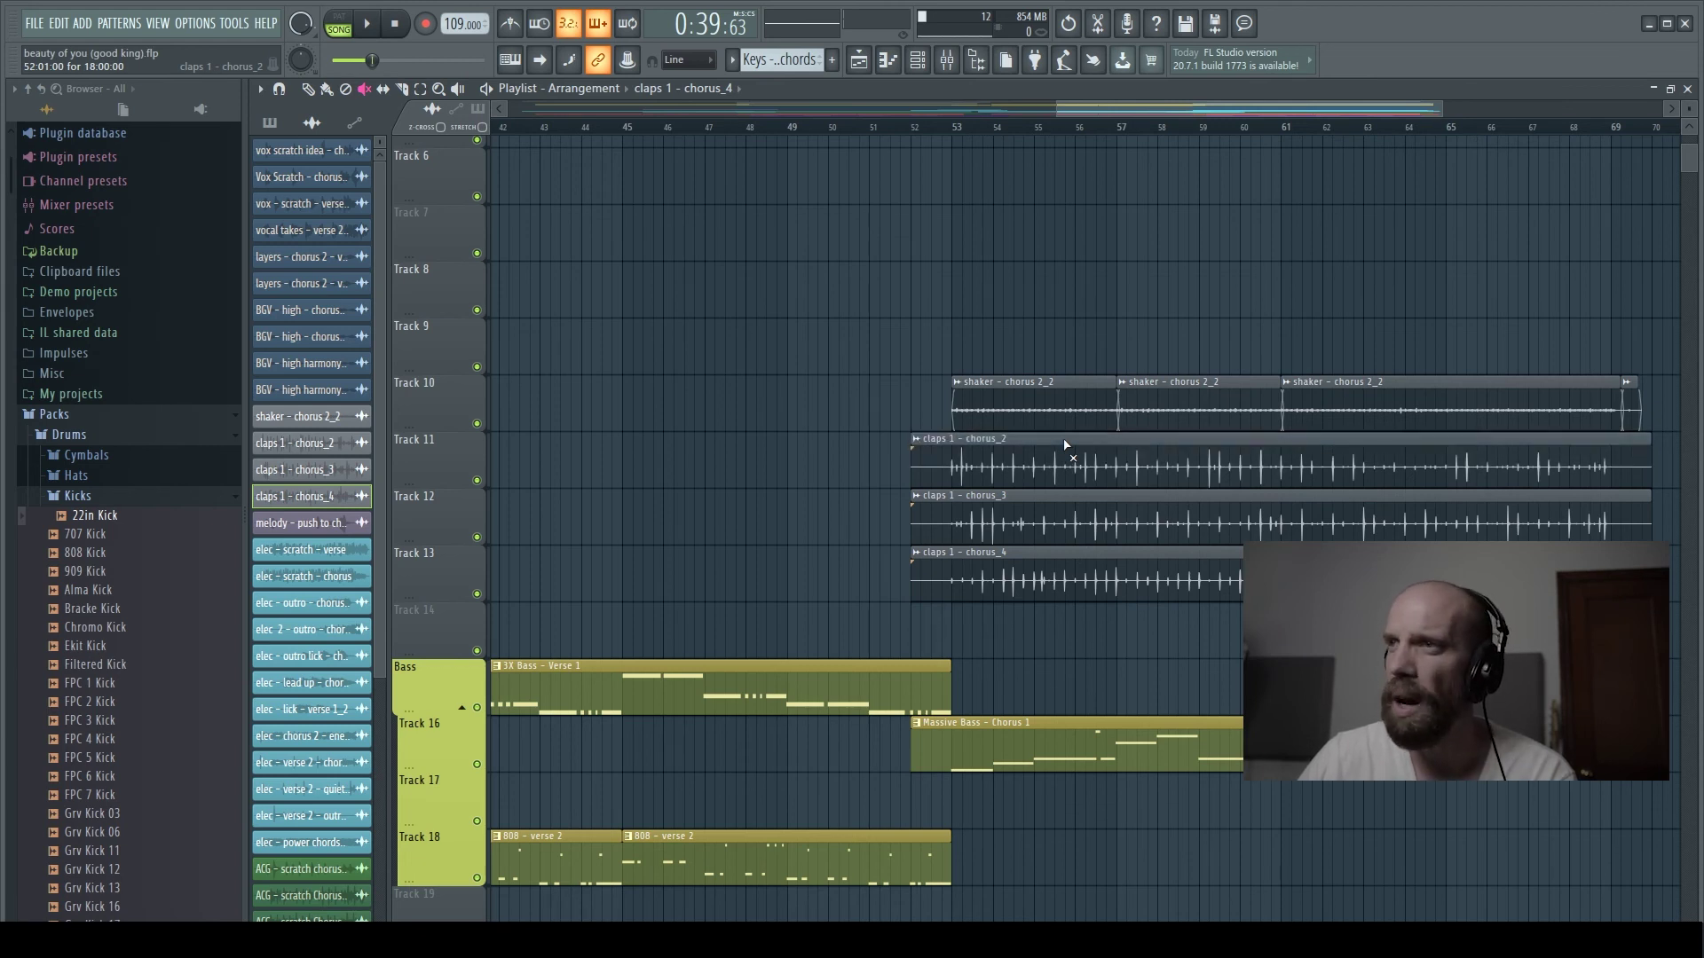
pyautogui.click(1067, 443)
pyautogui.click(1067, 443)
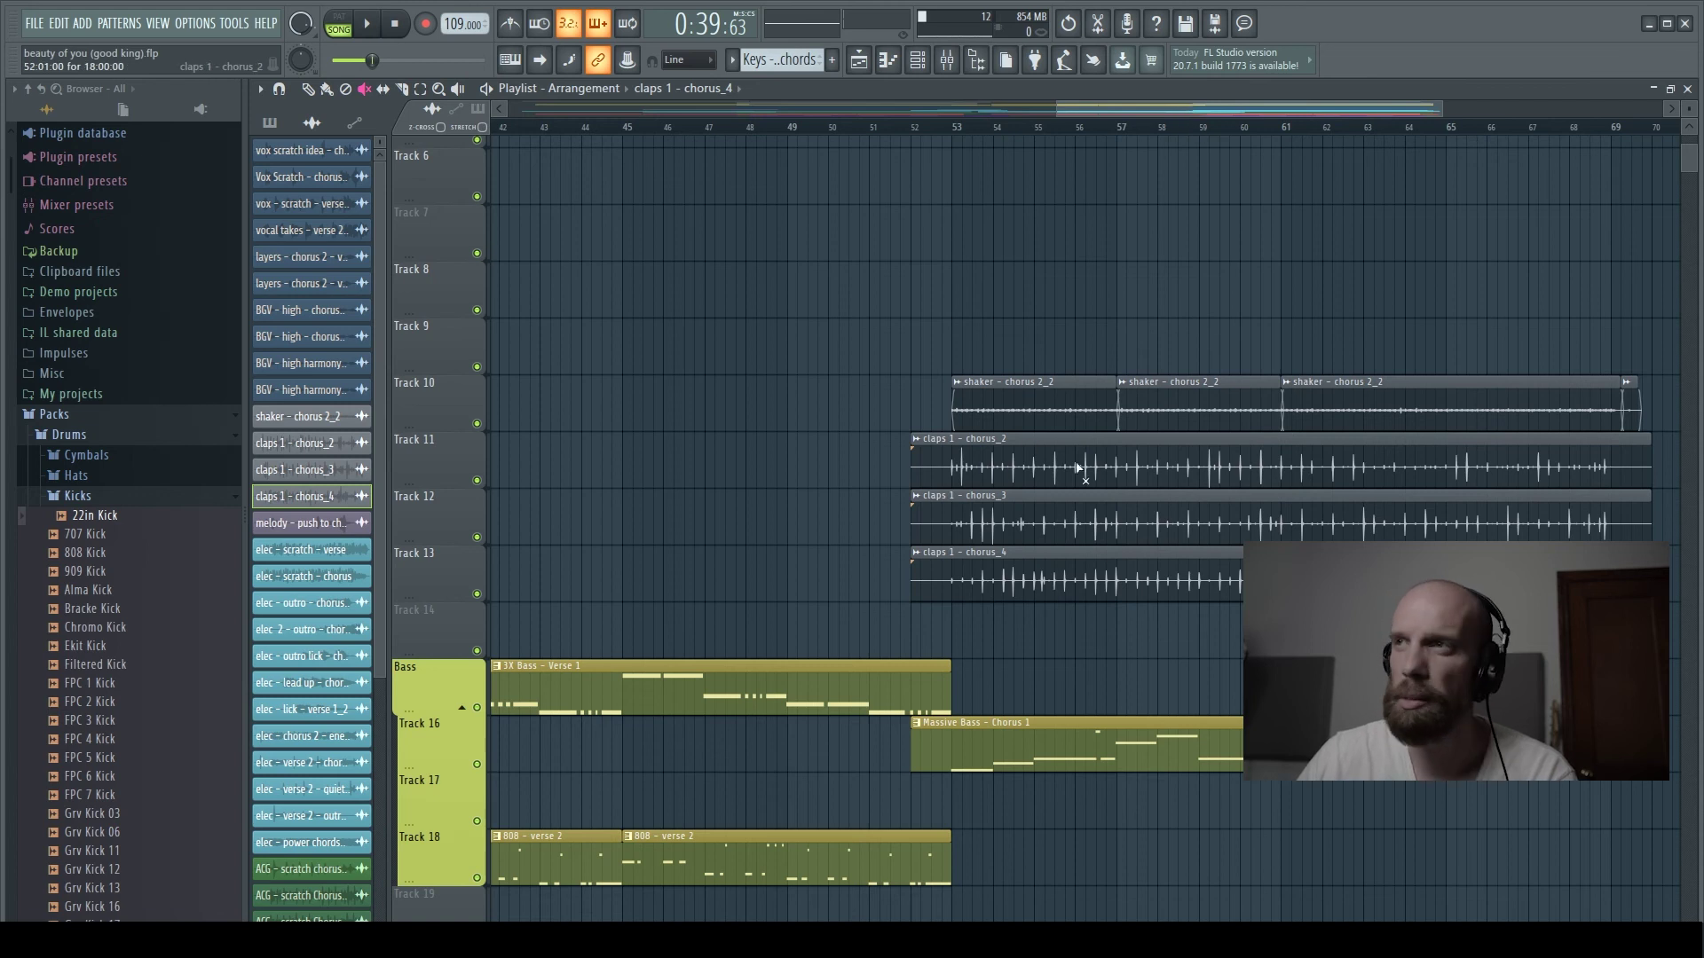
# Step: Play from bar 52 while muting the claps clips on Tracks 11, 12 and 13
pyautogui.click(914, 131)
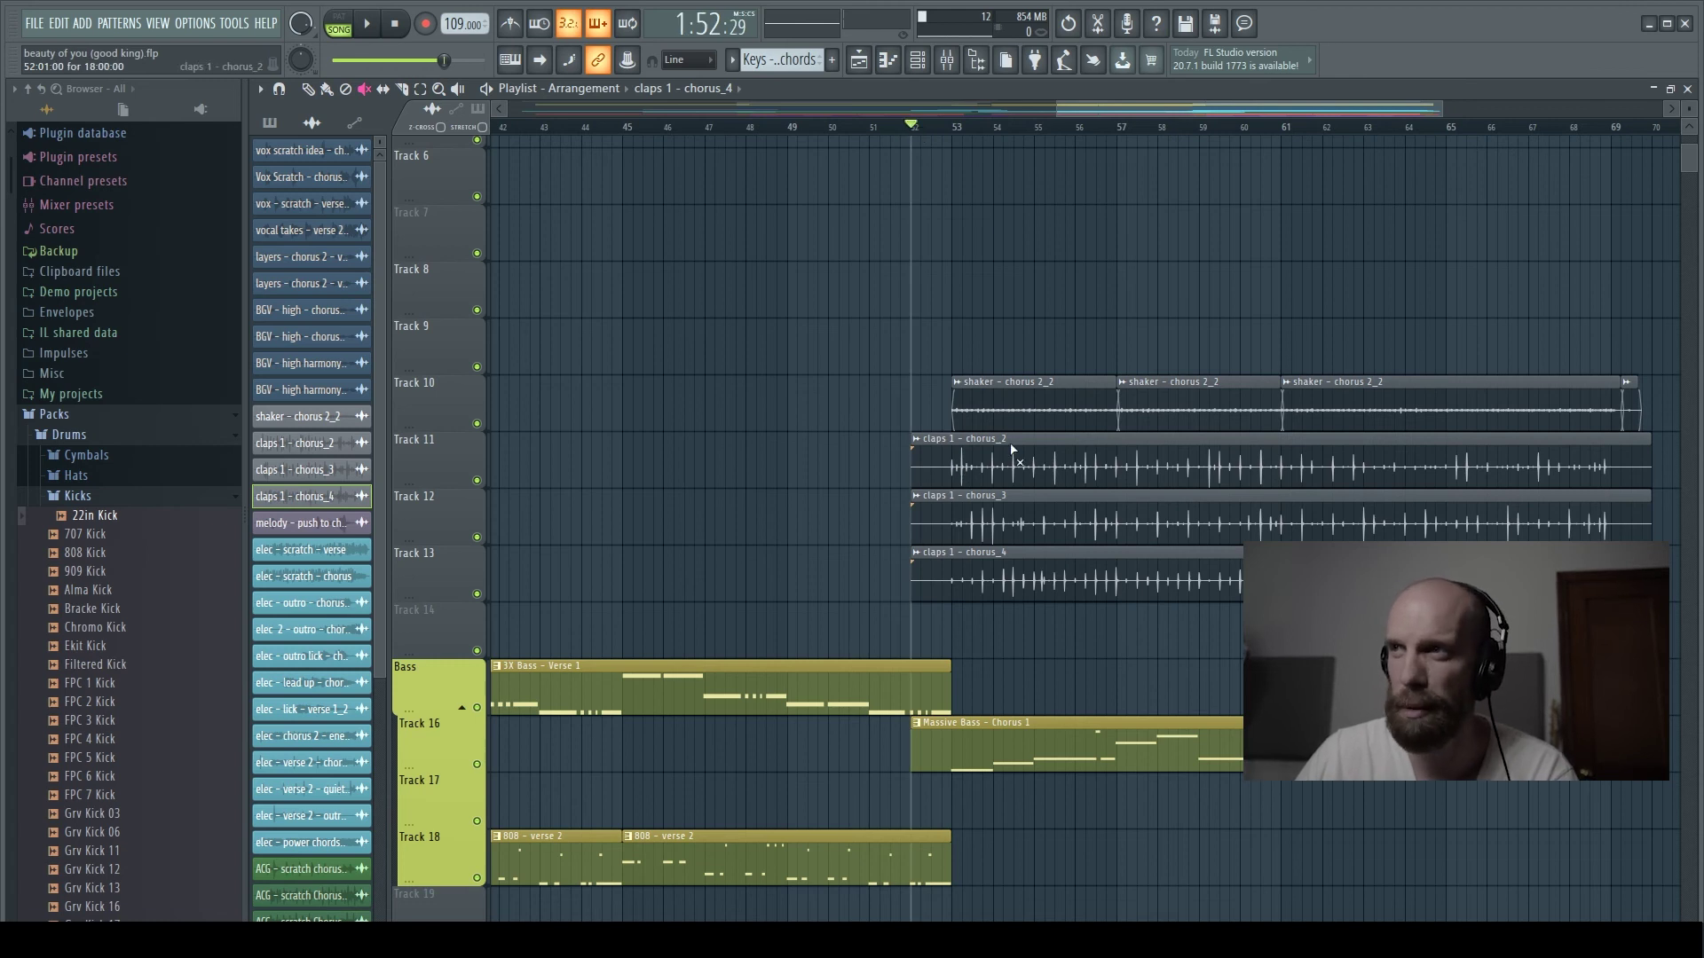
pyautogui.press('space')
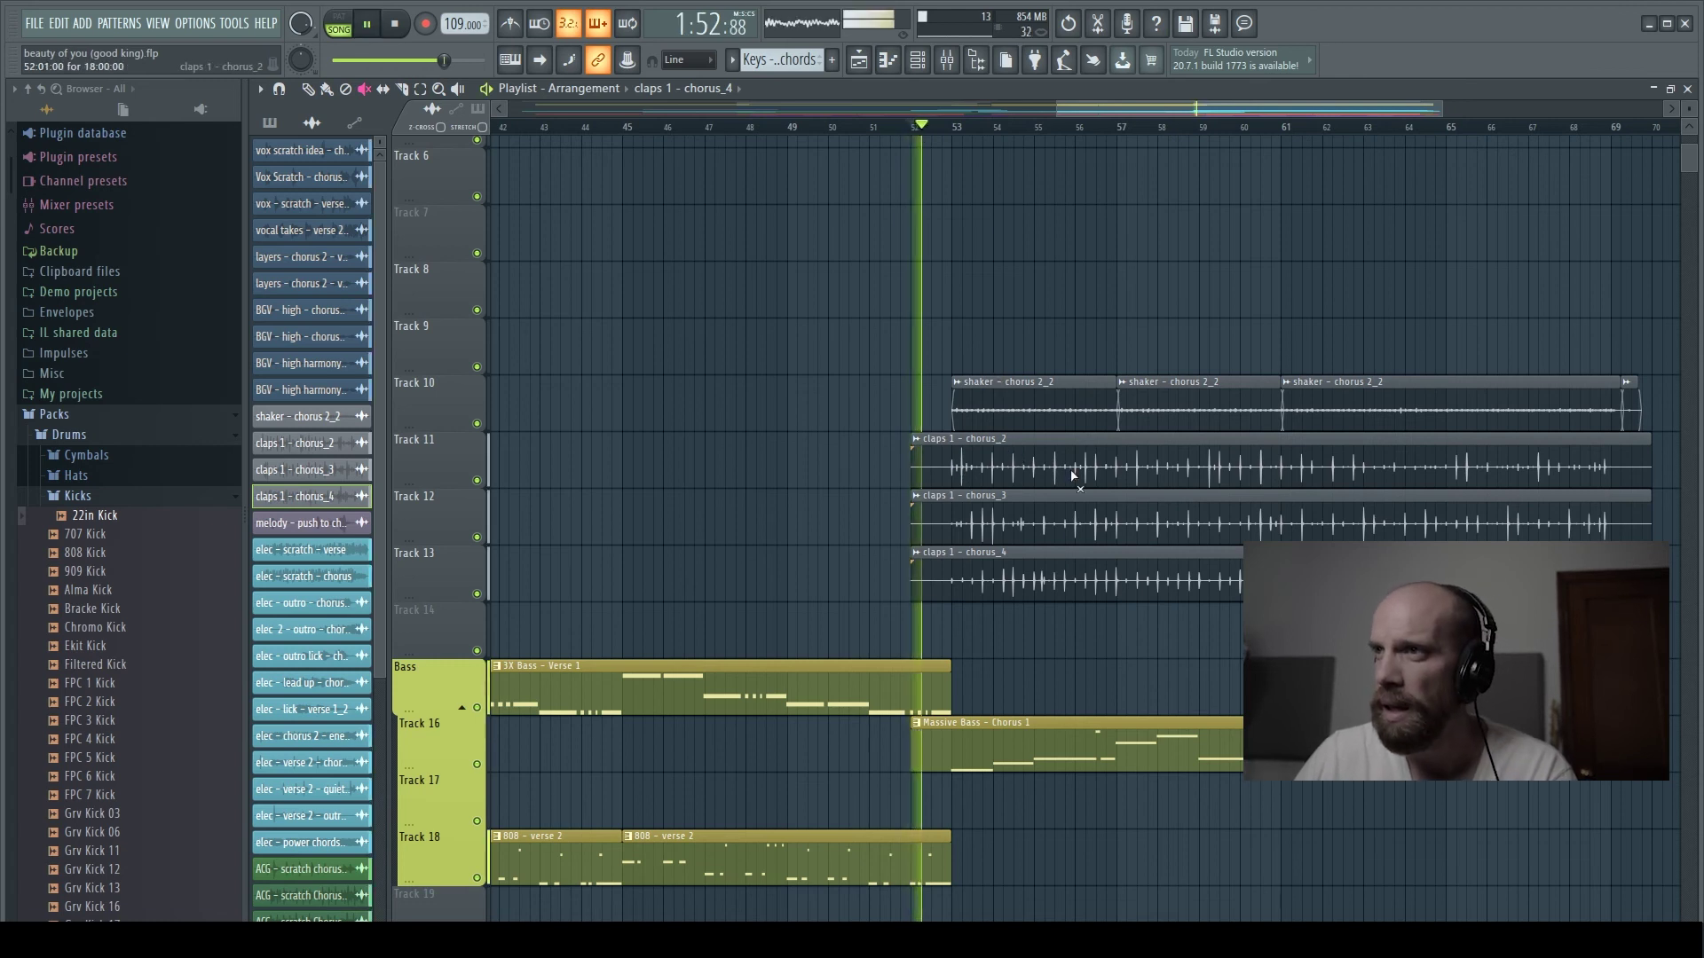
pyautogui.click(1079, 584)
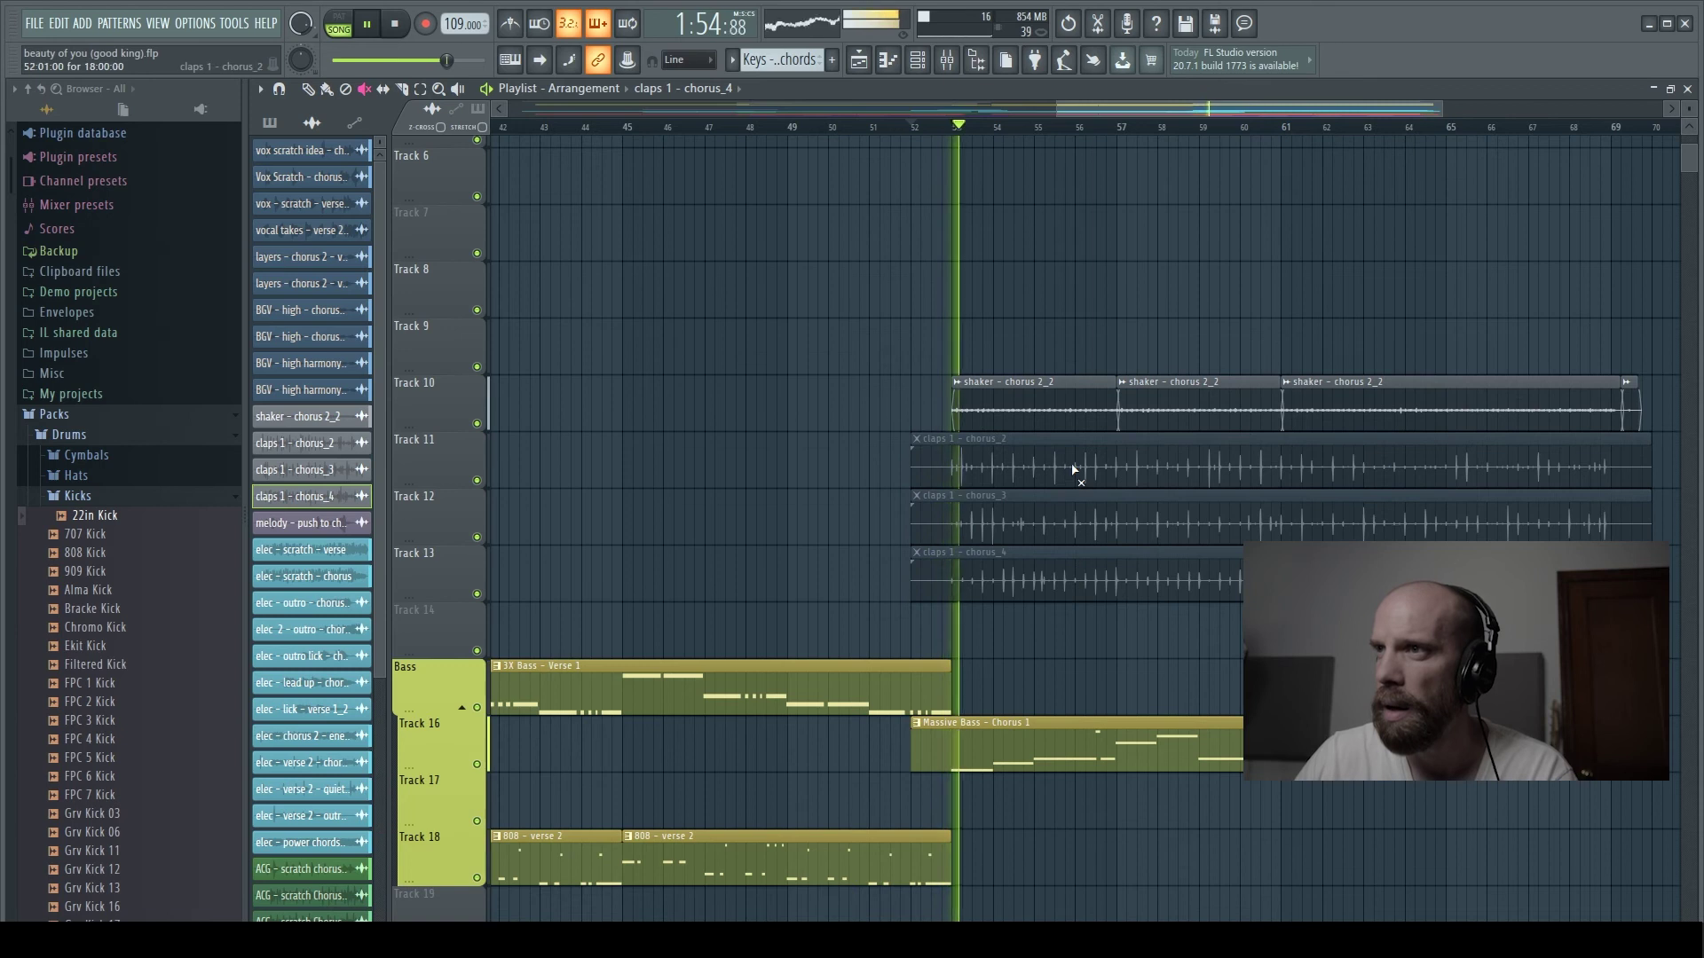
pyautogui.click(1070, 572)
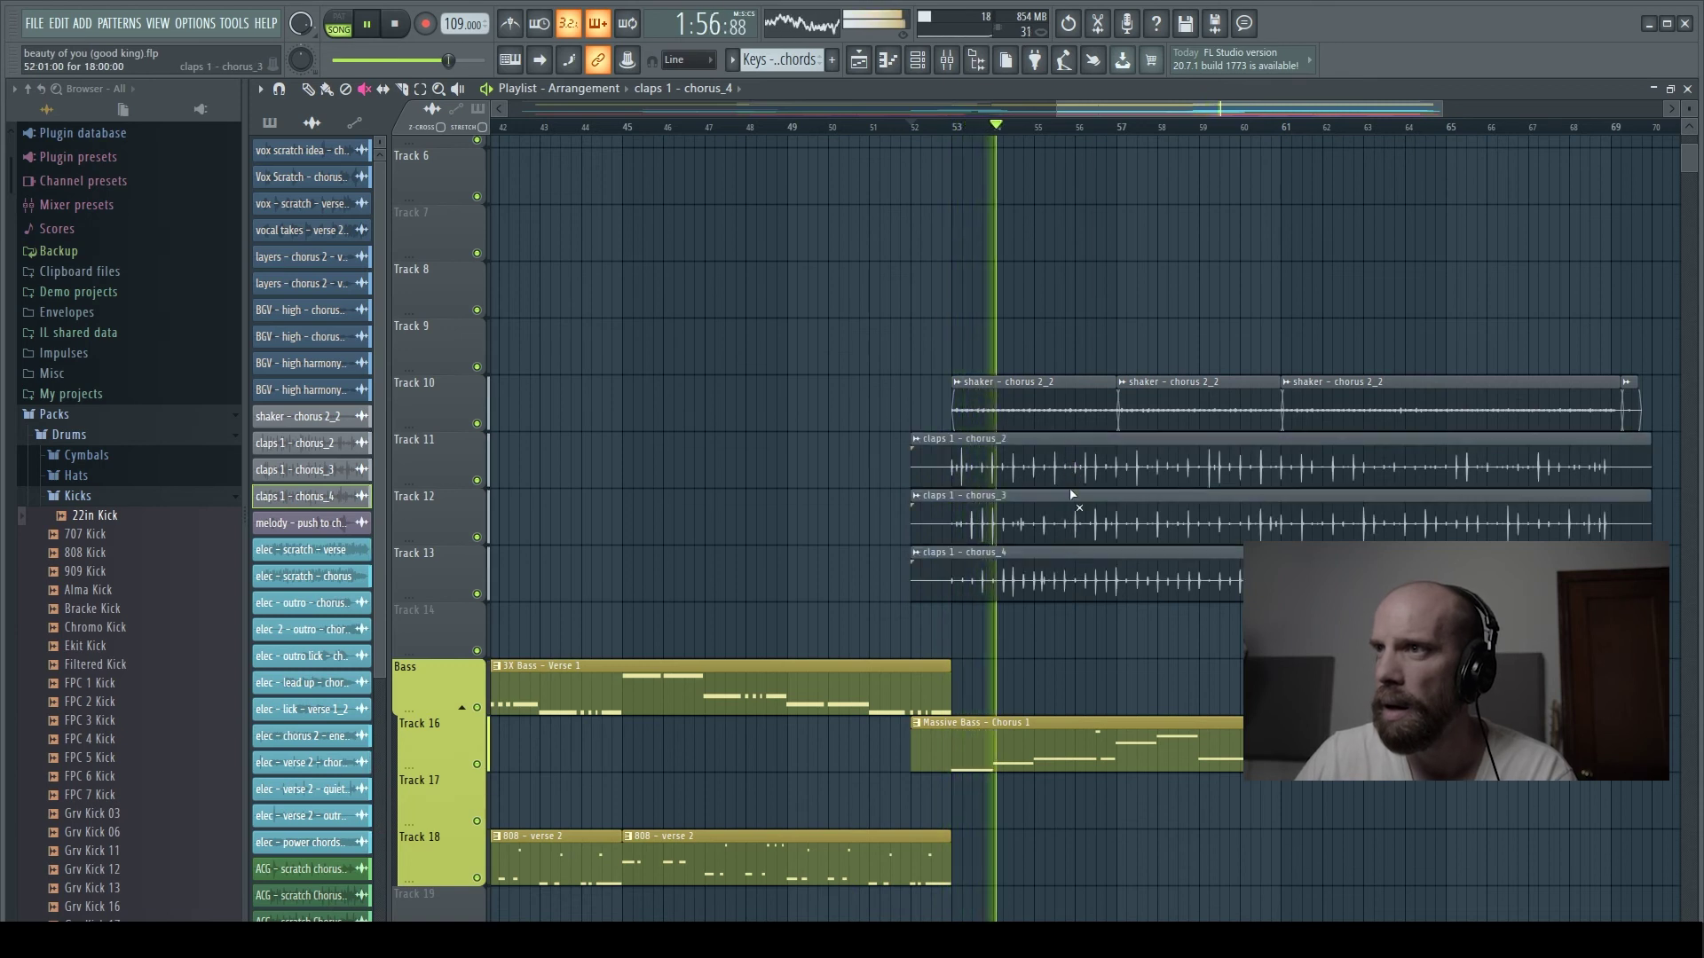
pyautogui.click(1076, 468)
pyautogui.click(1079, 524)
pyautogui.click(1080, 579)
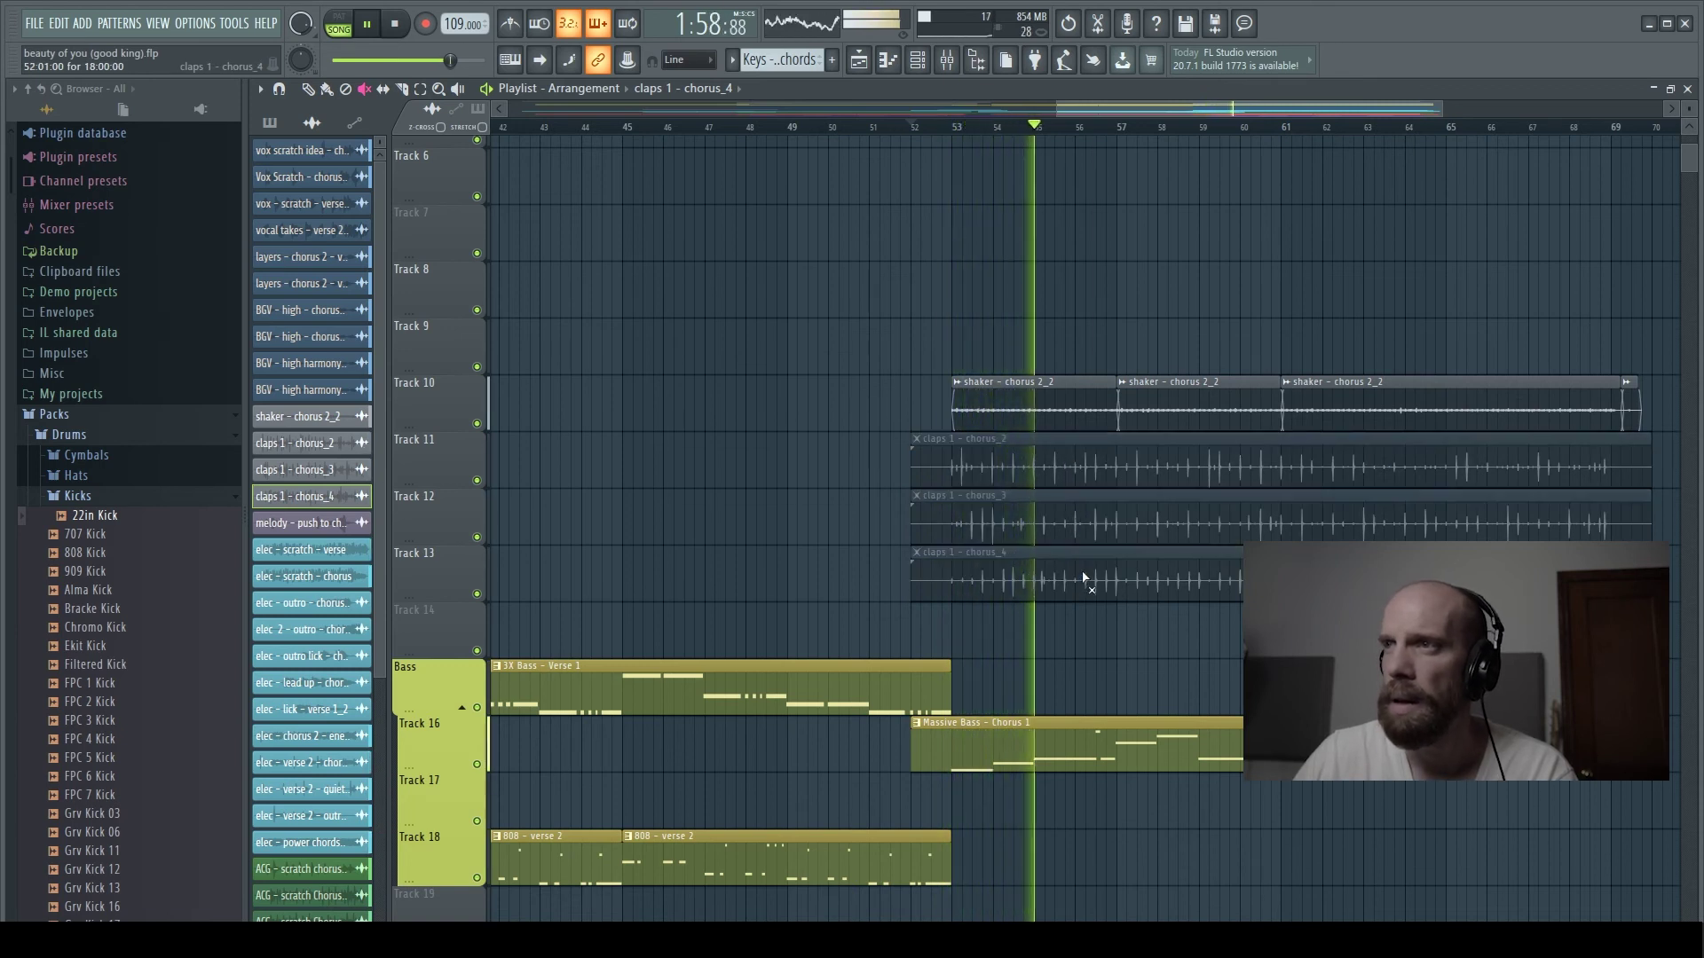
# Step: Stop playback and unmute the claps clips on Tracks 11 and 12
pyautogui.press('space')
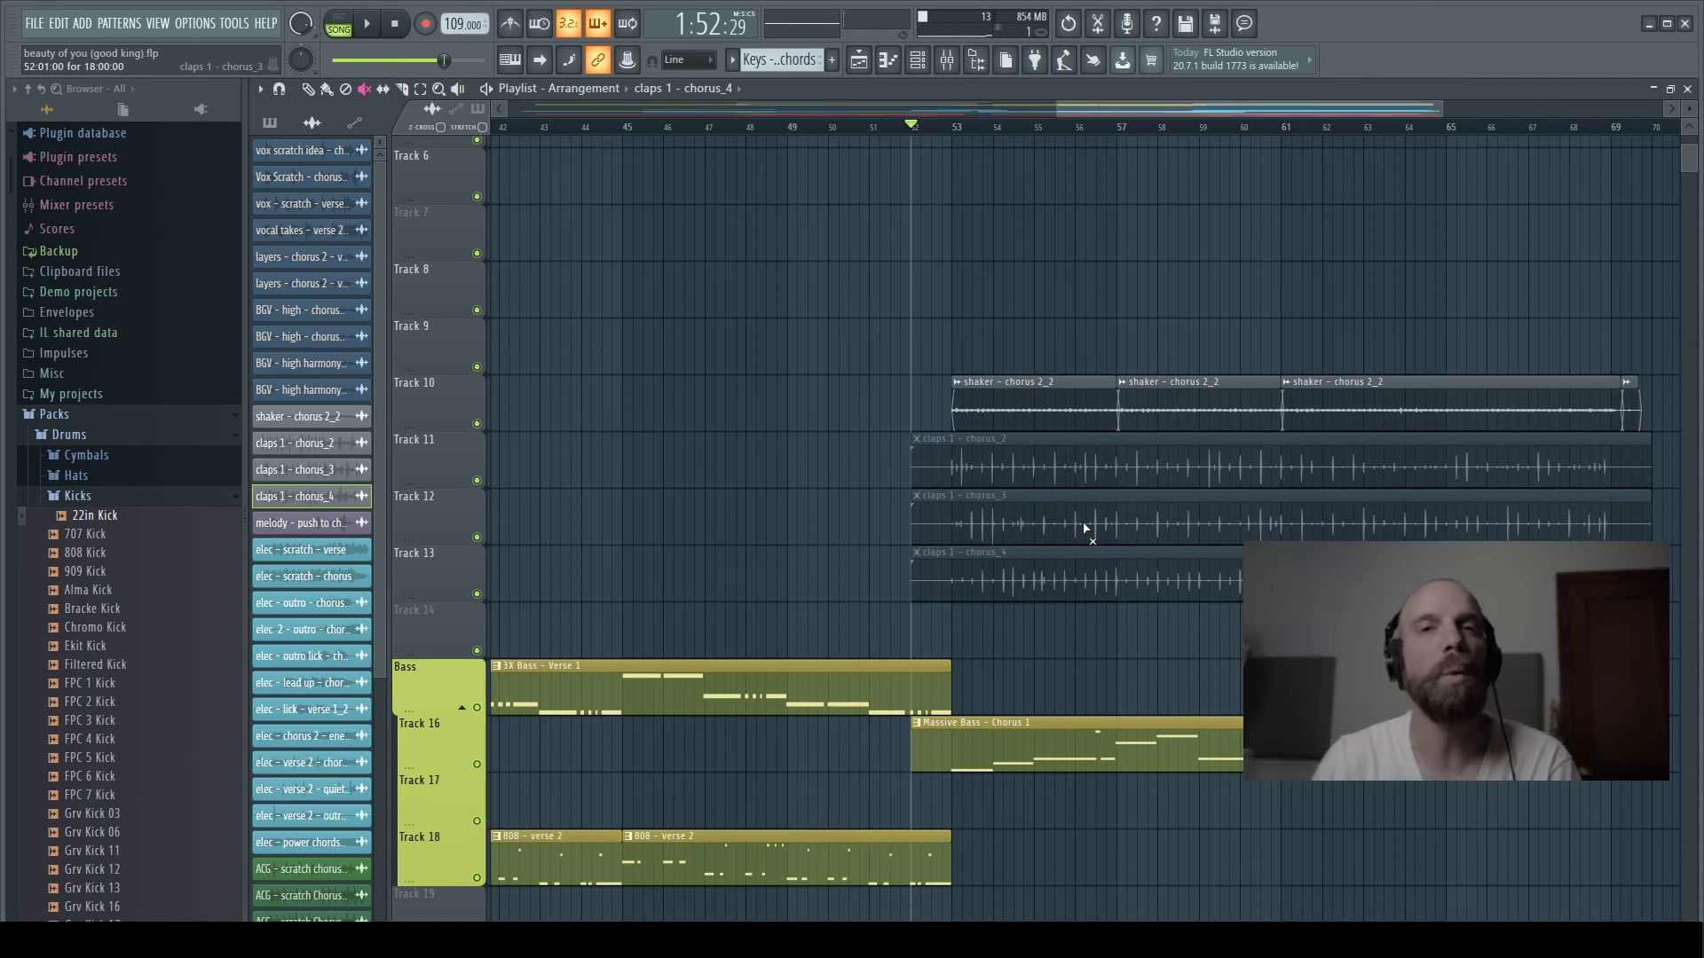
pyautogui.click(1049, 487)
pyautogui.click(1049, 497)
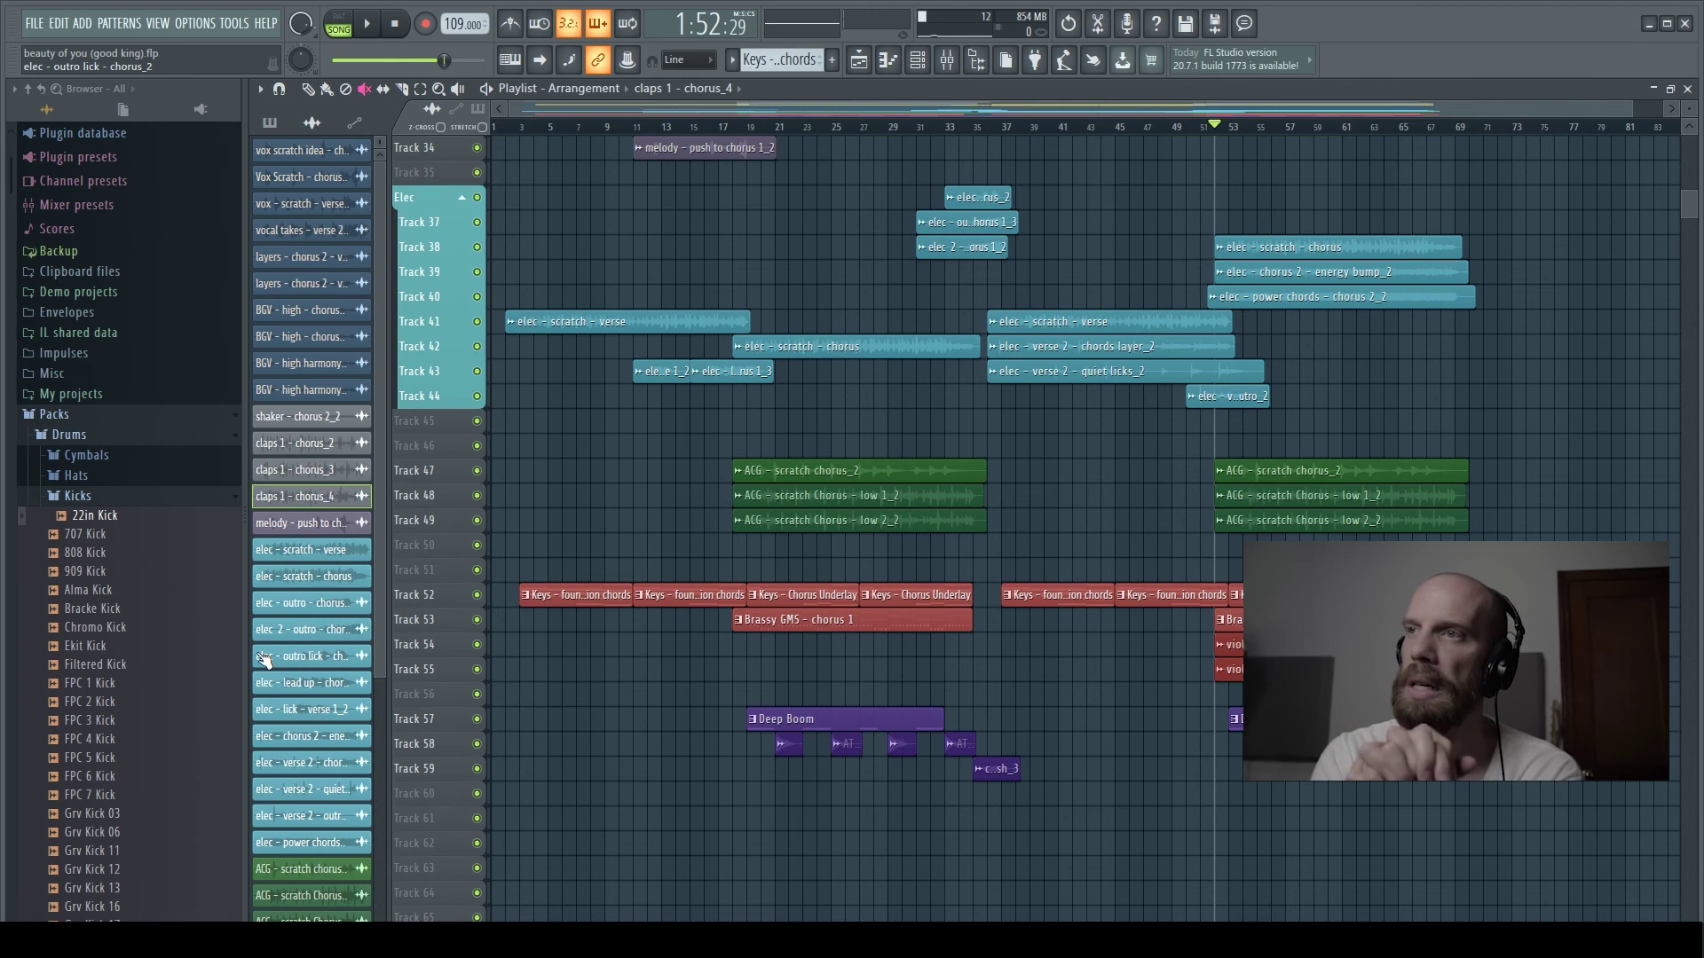
# Step: Insert an empty track directly below Track 53
pyautogui.scroll(5, 793, 643)
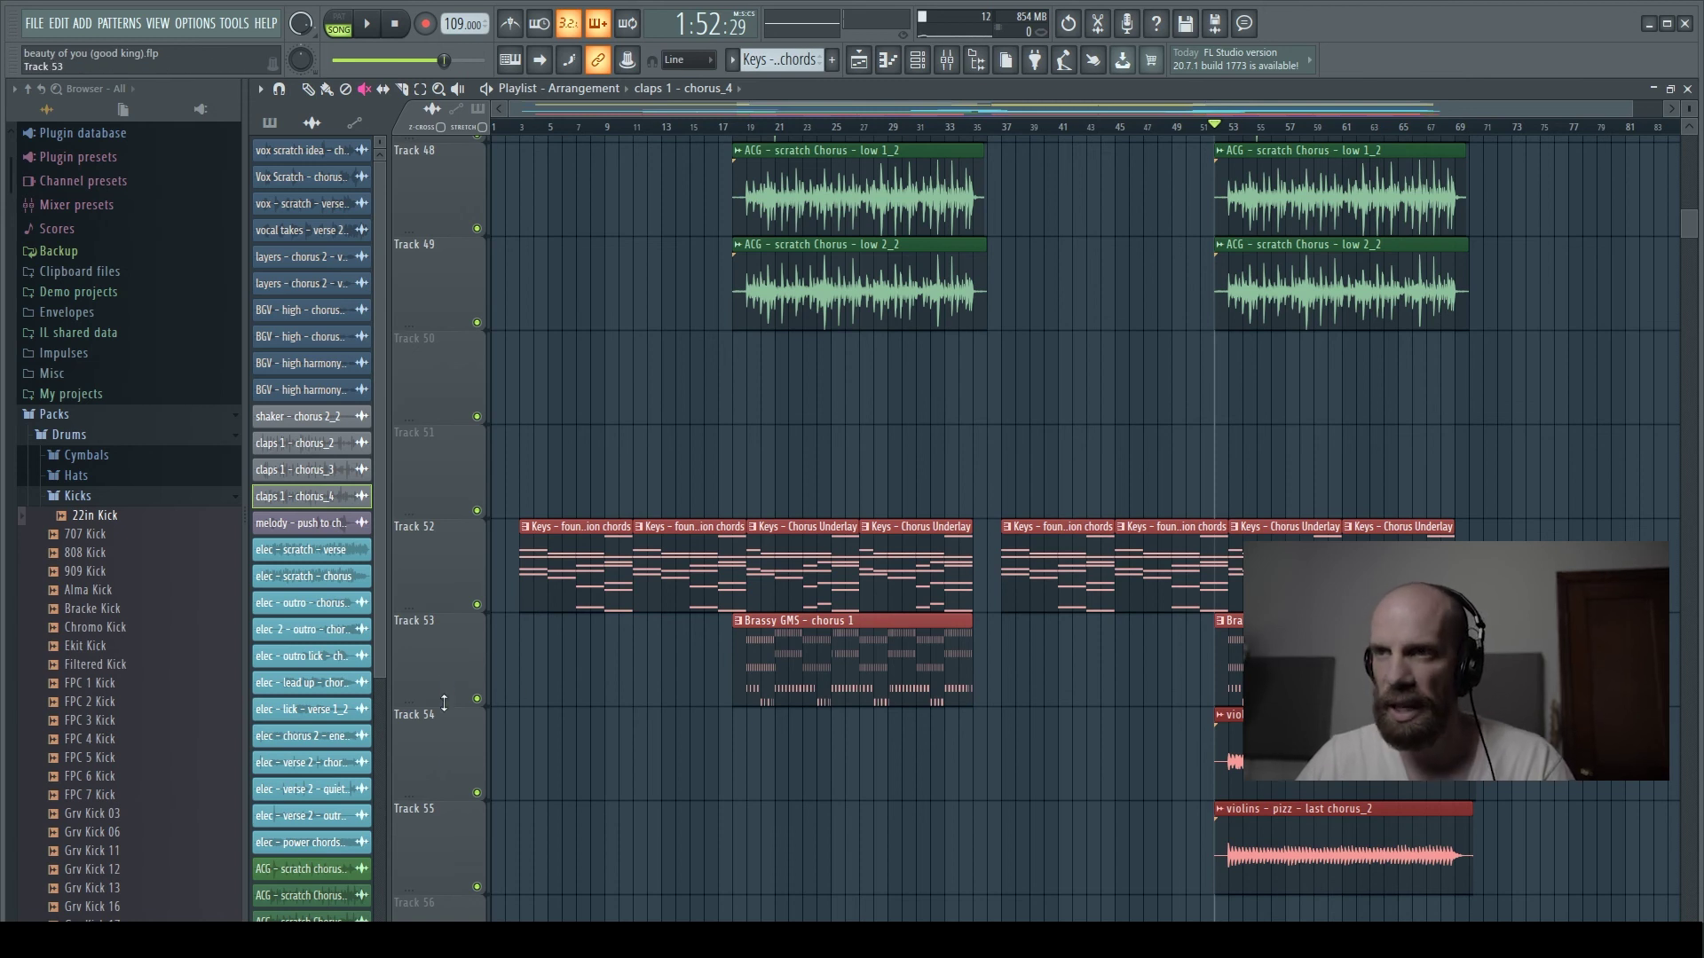
pyautogui.rightClick(439, 764)
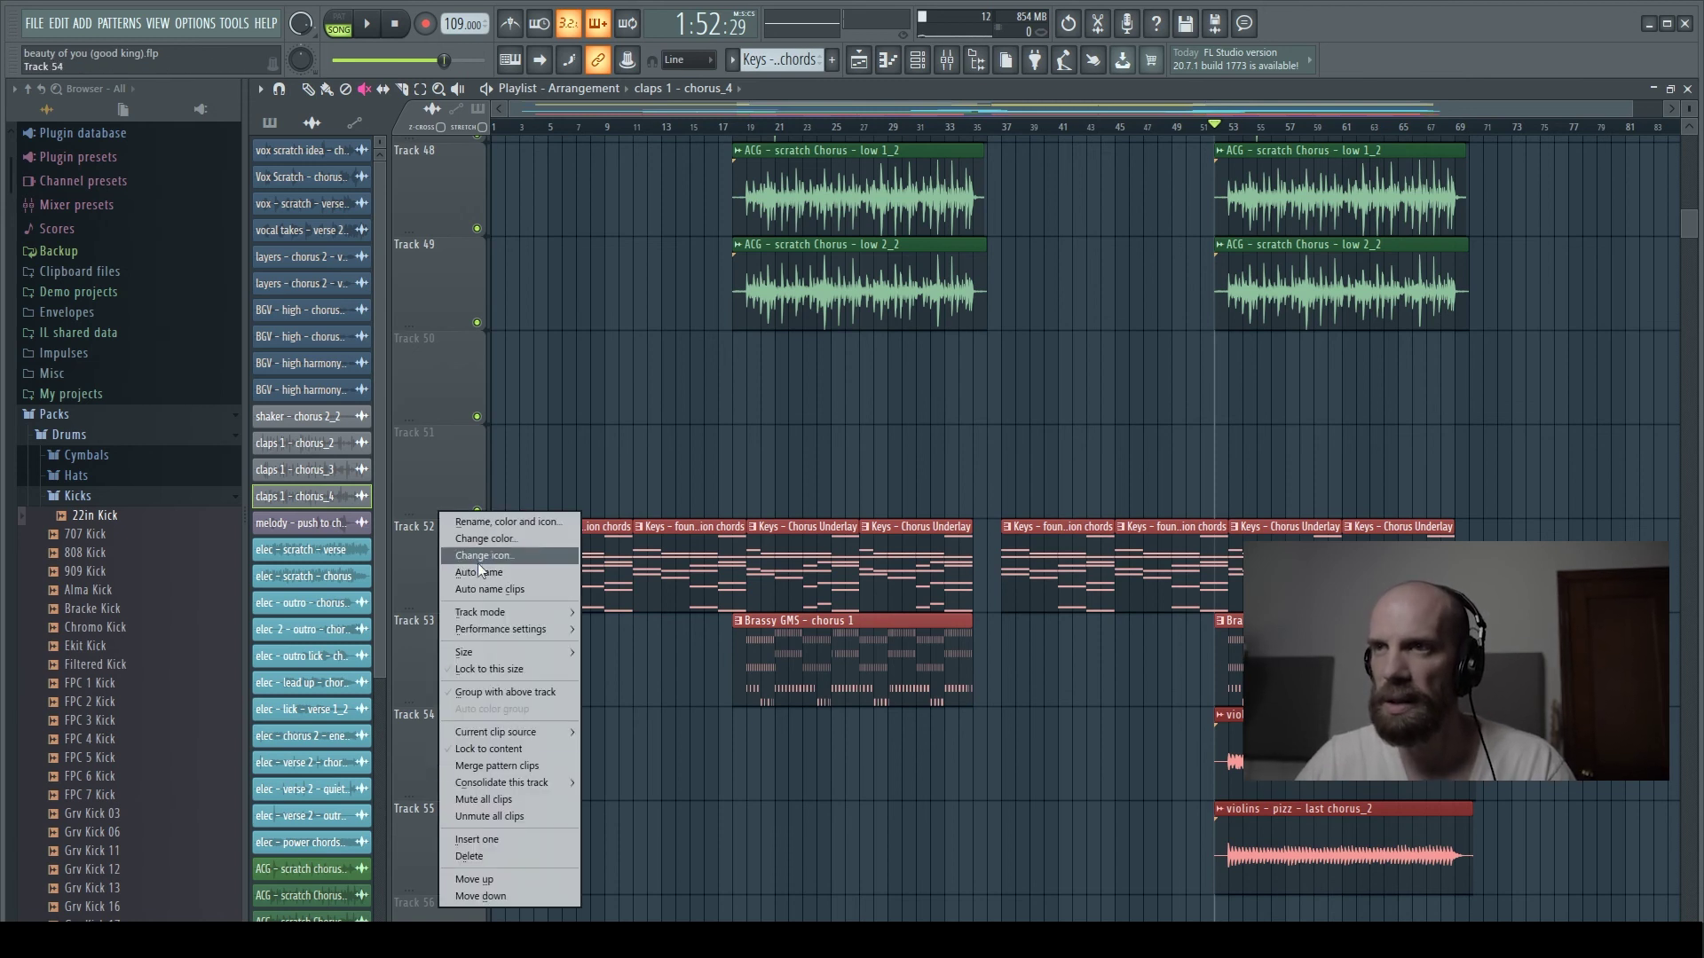
pyautogui.click(476, 839)
pyautogui.scroll(-3, 1019, 730)
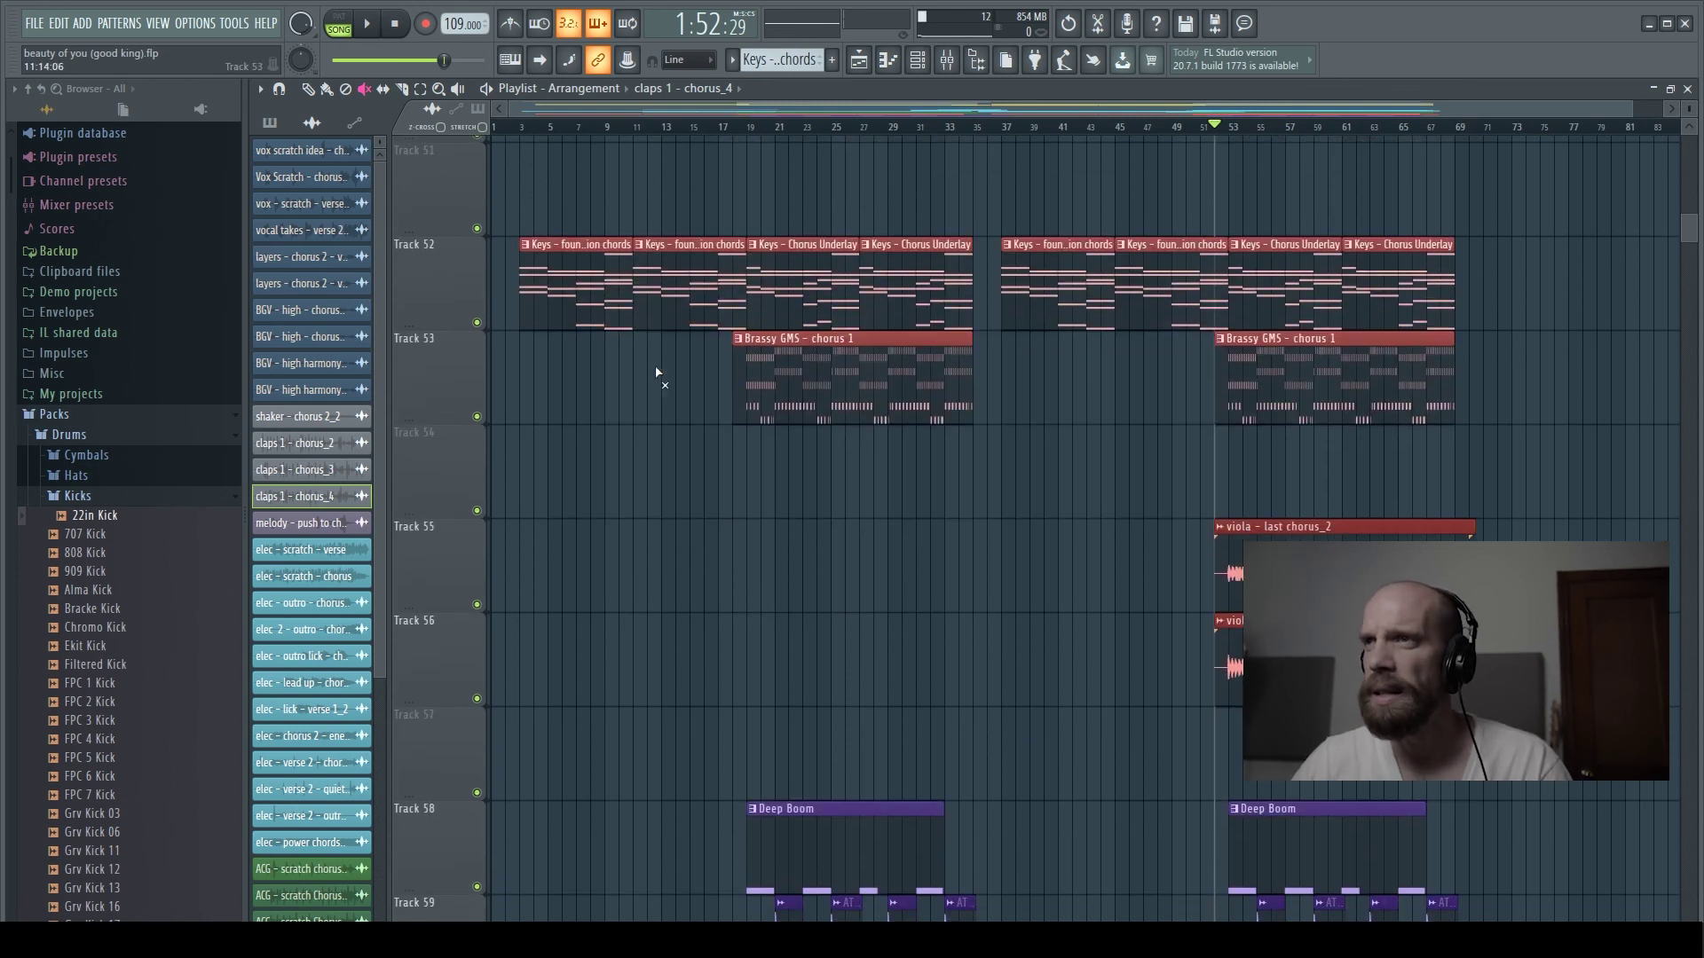
# Step: Preview each Brassy GMS clip on Track 53 solo with the Playback tool
pyautogui.press('y')
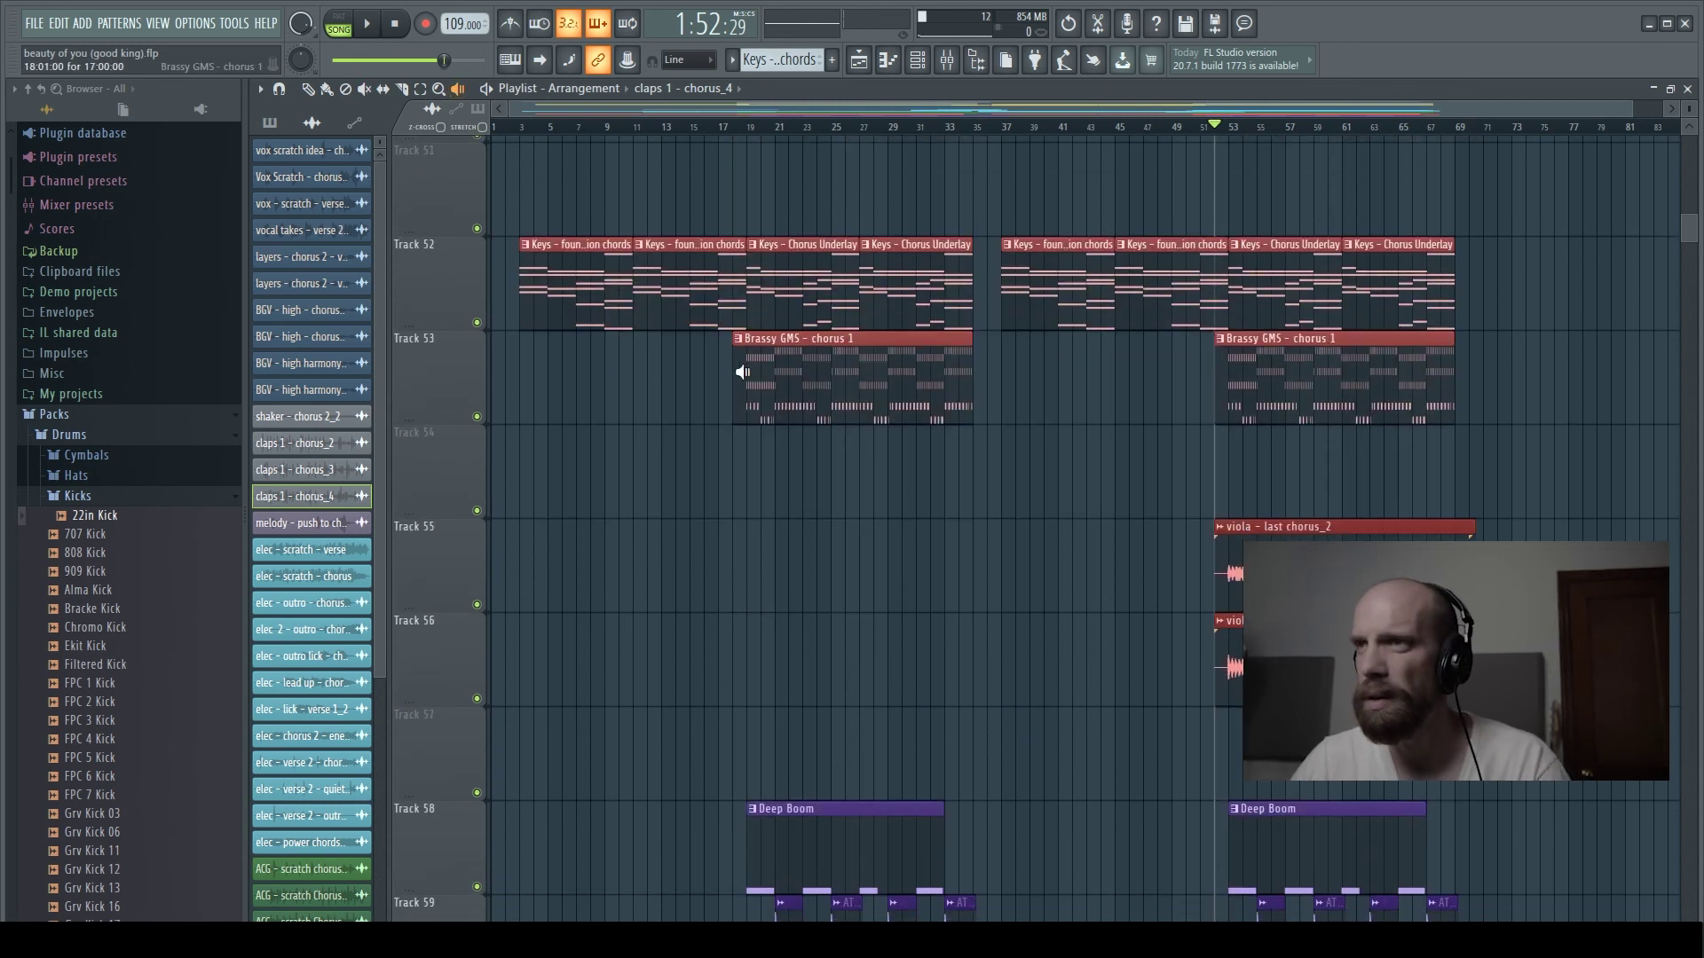
pyautogui.click(742, 372)
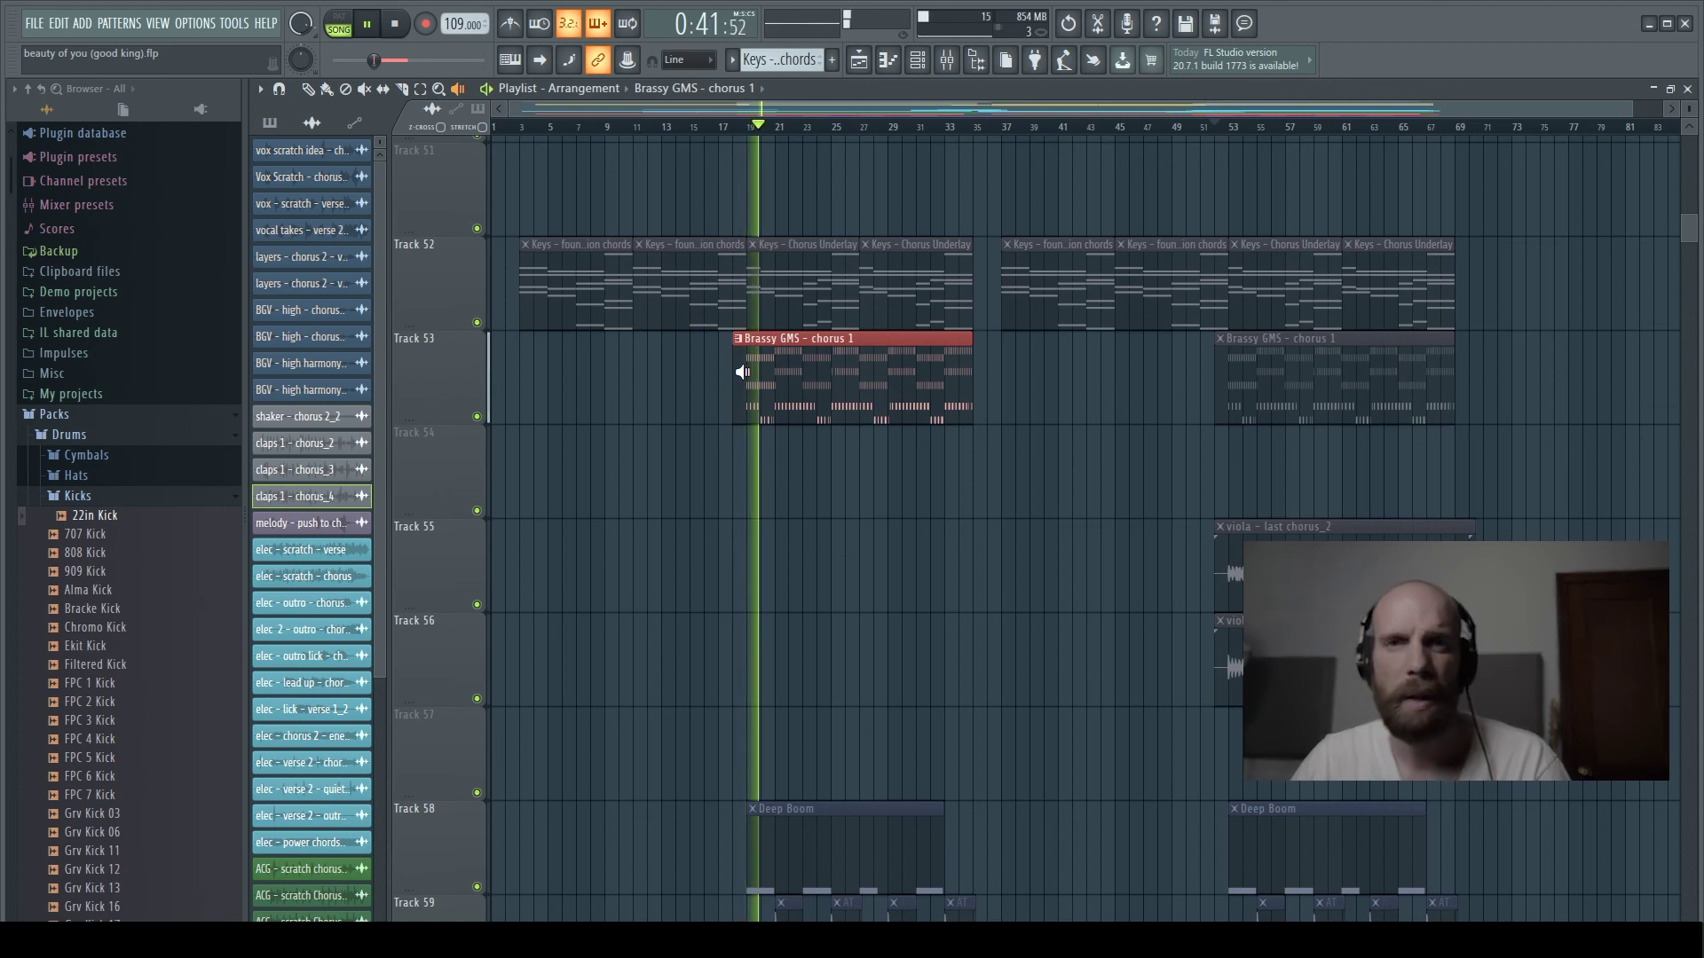
pyautogui.click(1235, 372)
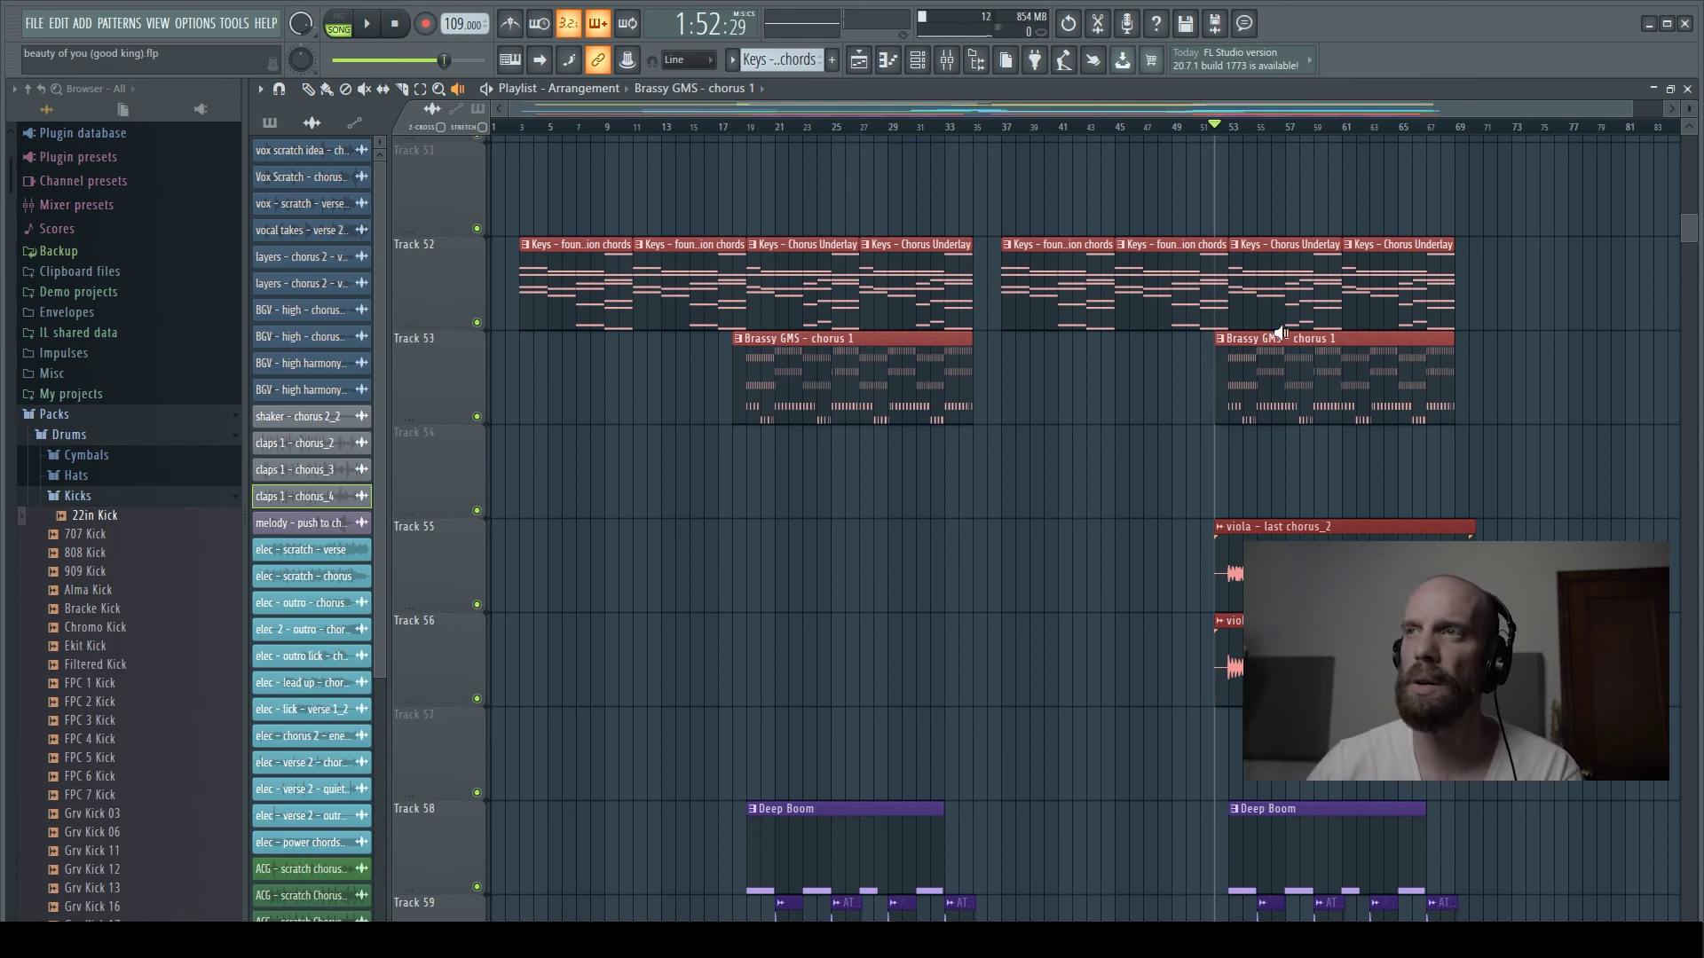
pyautogui.rightClick(440, 369)
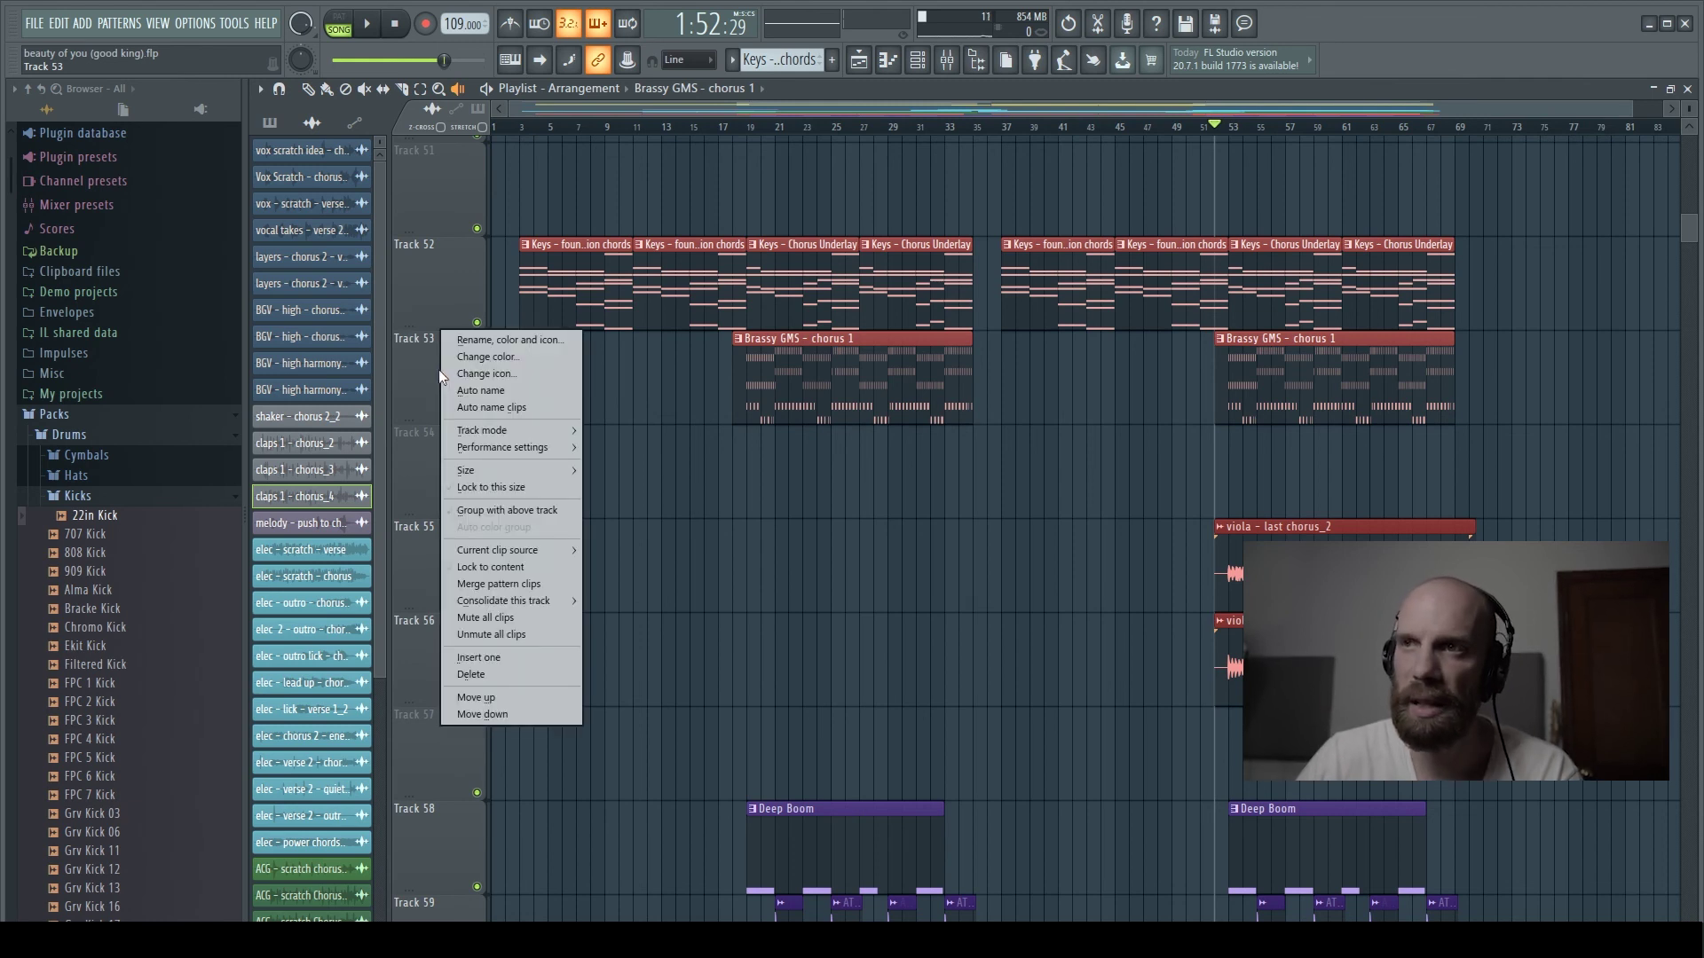
# Step: Render Track 53 from track start into one consolidated audio clip, moving the Brassy GMS clips to Track 54
pyautogui.moveTo(563, 601)
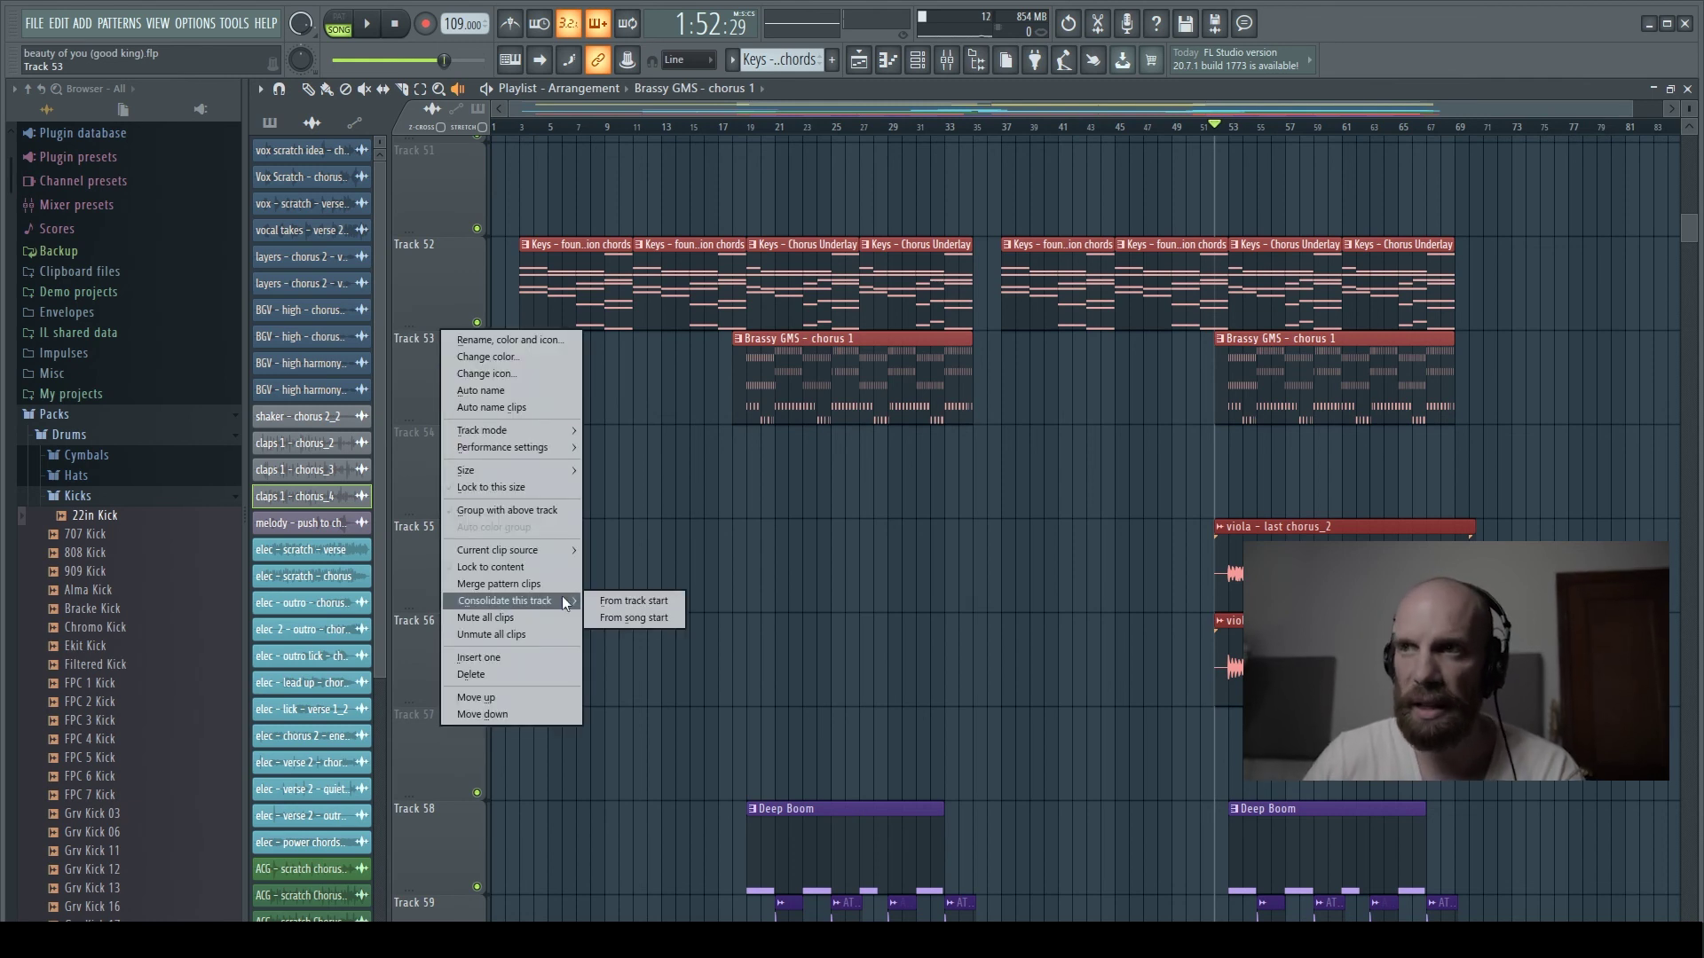
pyautogui.click(622, 601)
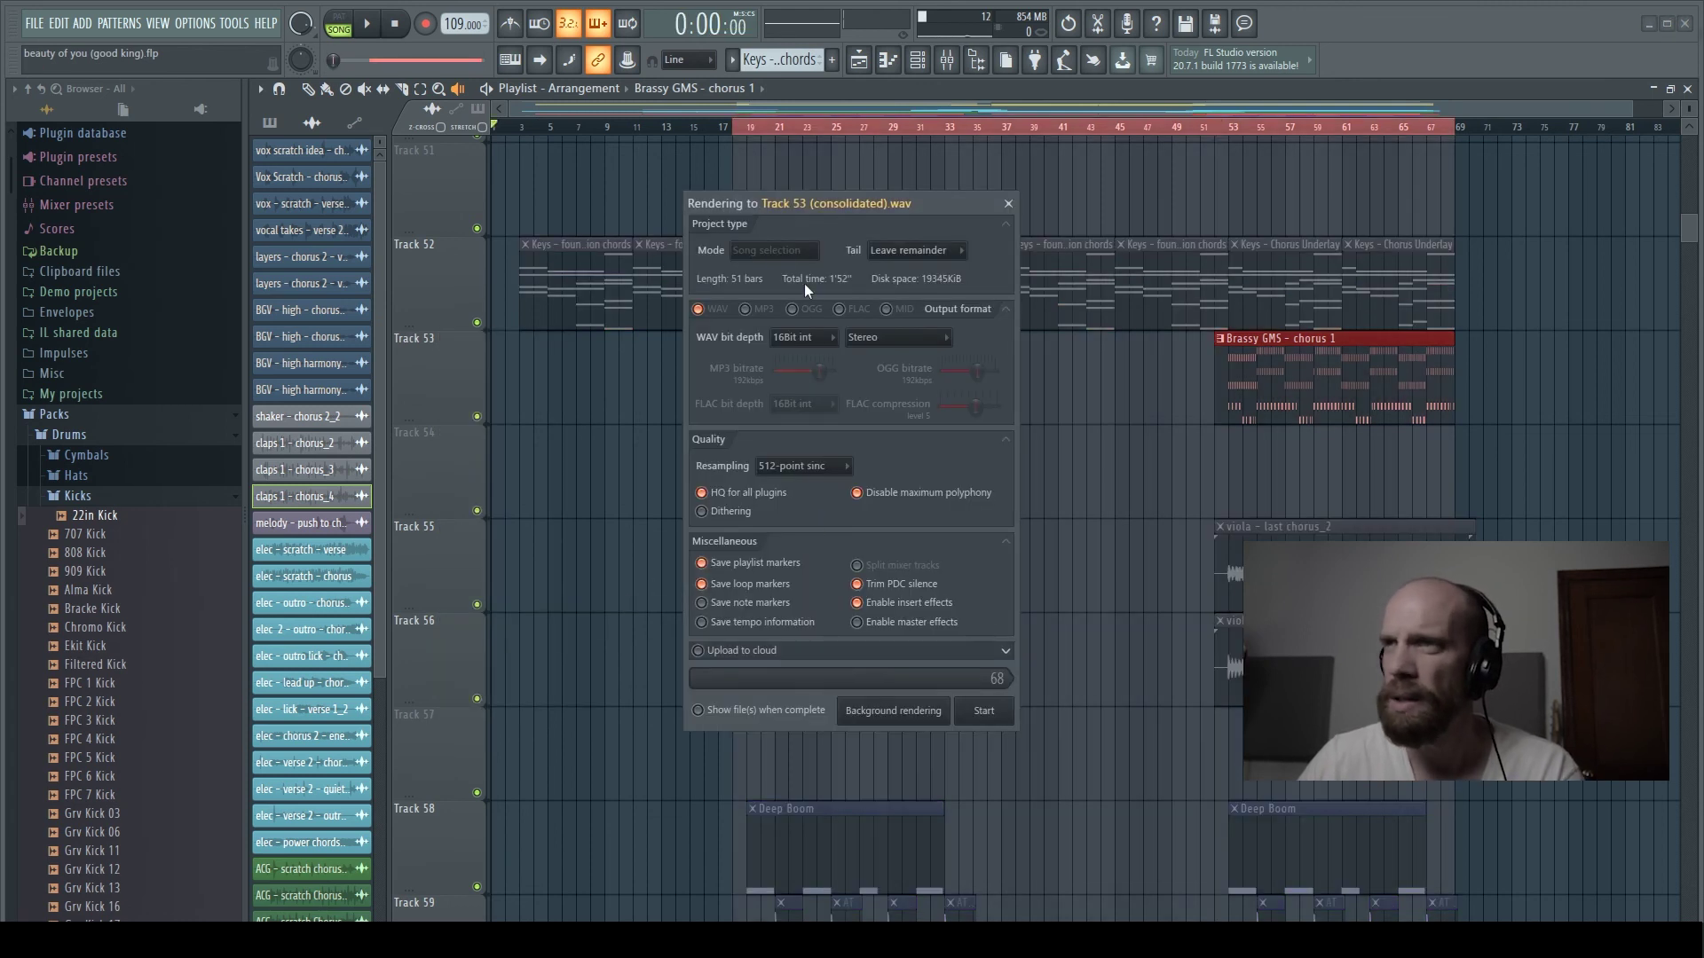
pyautogui.click(1001, 721)
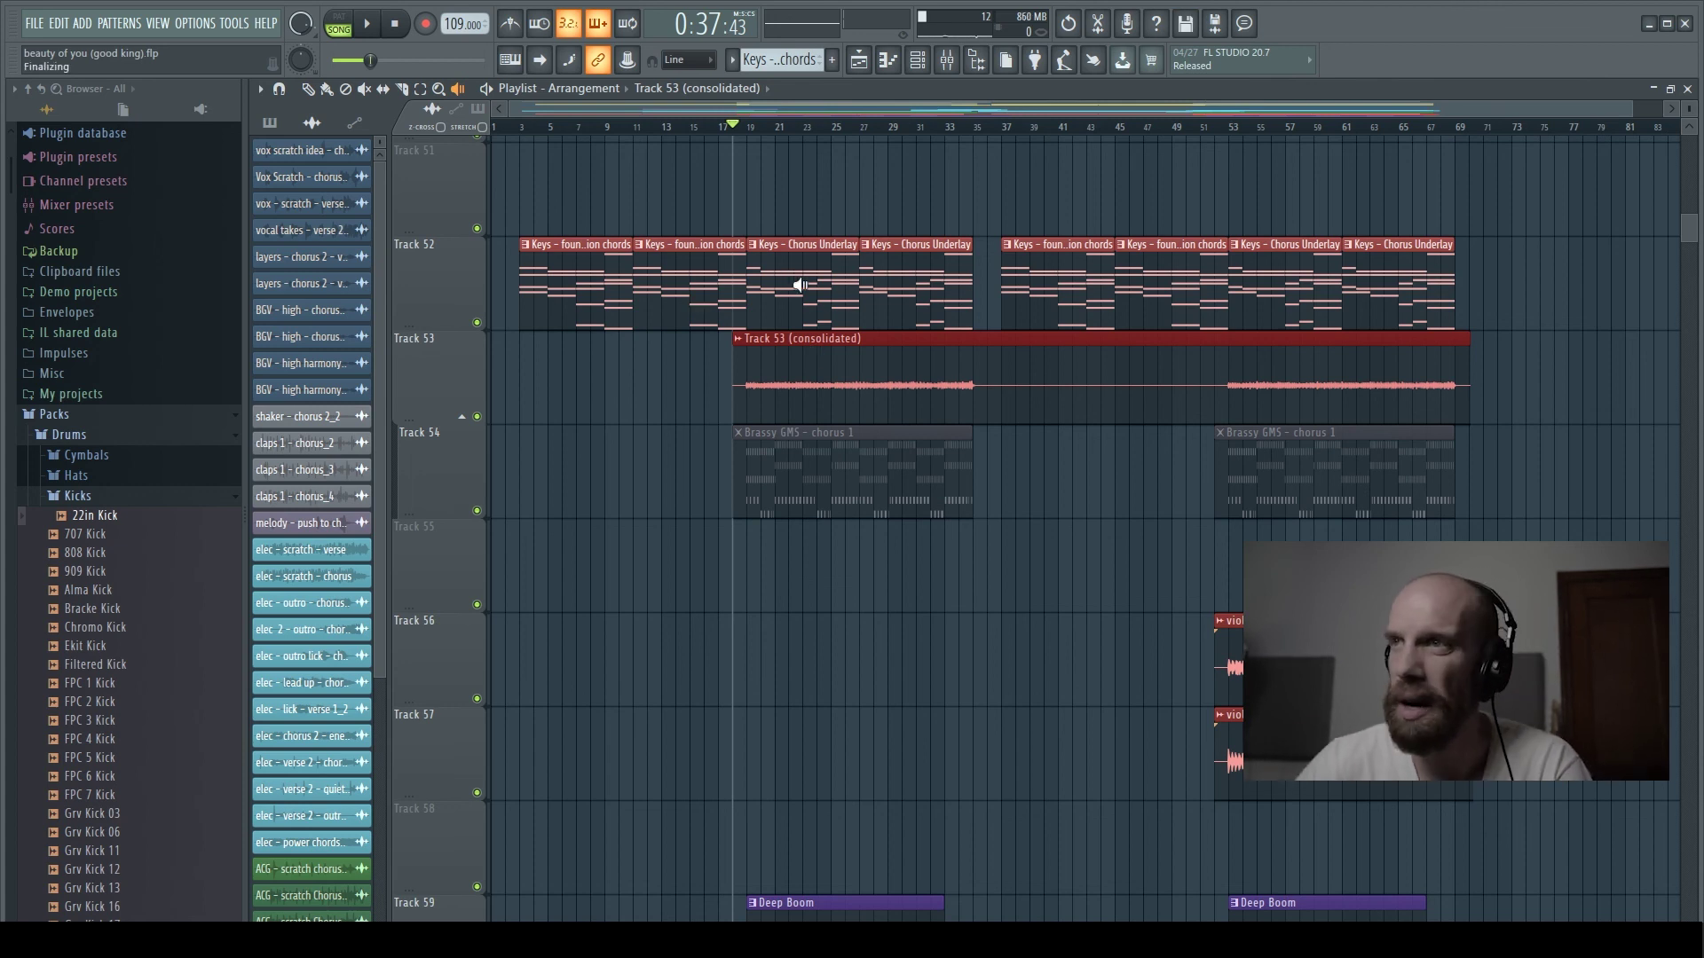
# Step: Play back the consolidated Track 53 clip briefly, then rename it 'Brassy - GMS'
pyautogui.press('space')
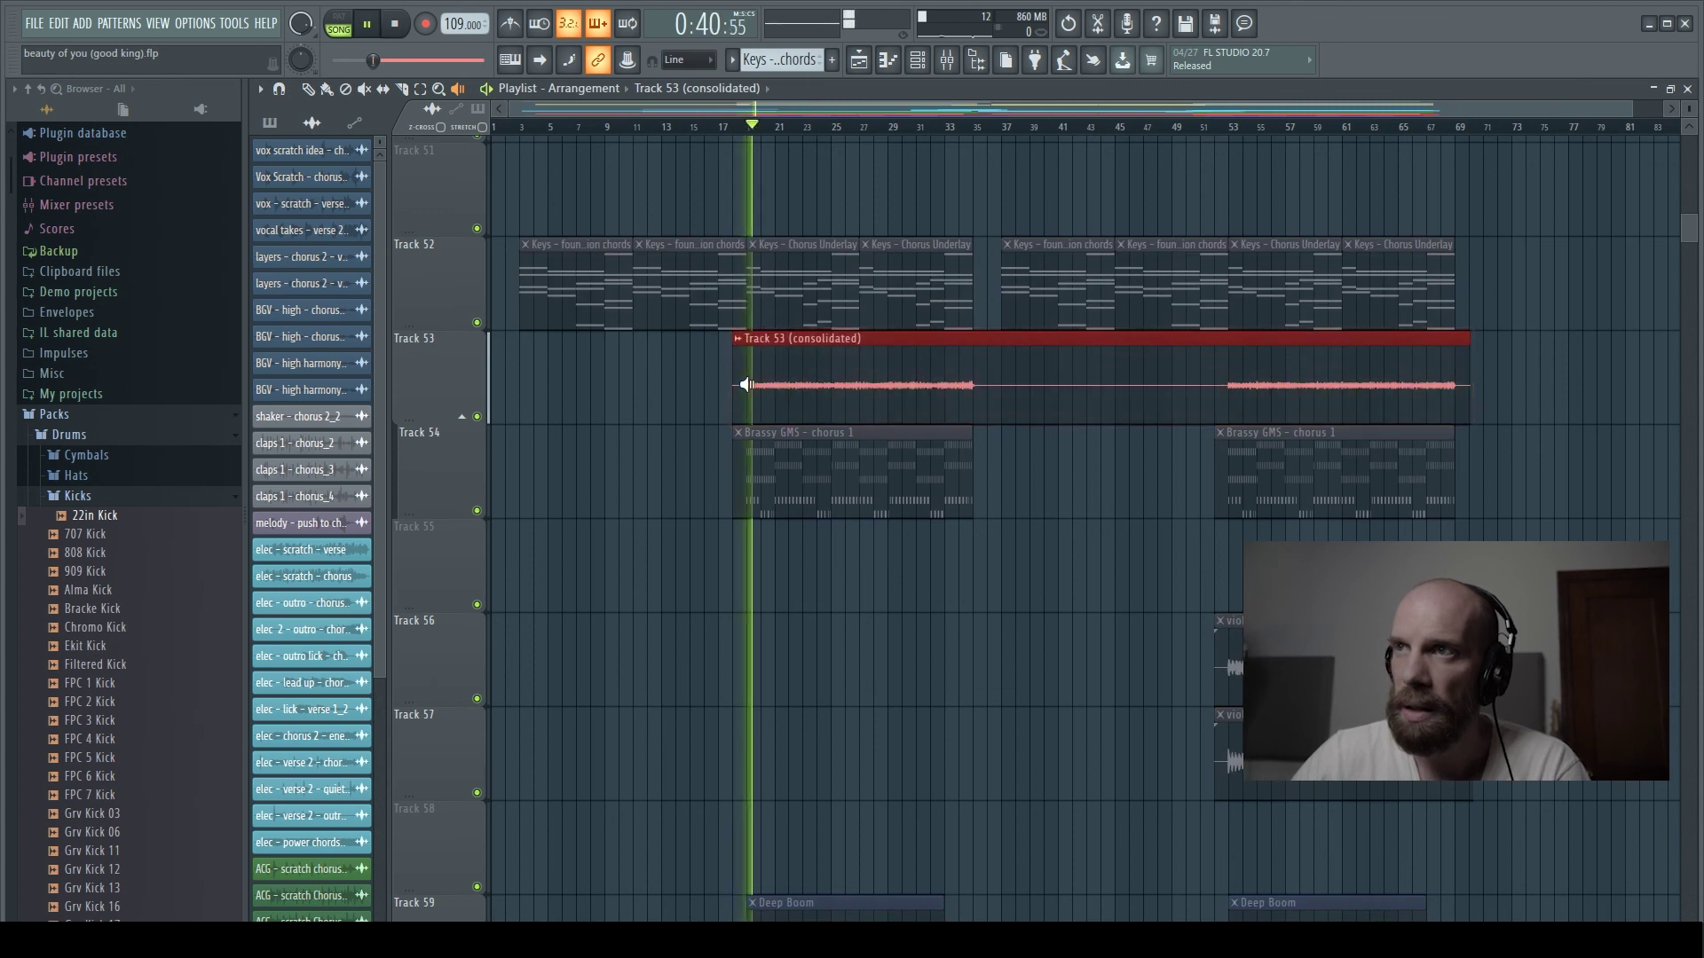
pyautogui.press('space')
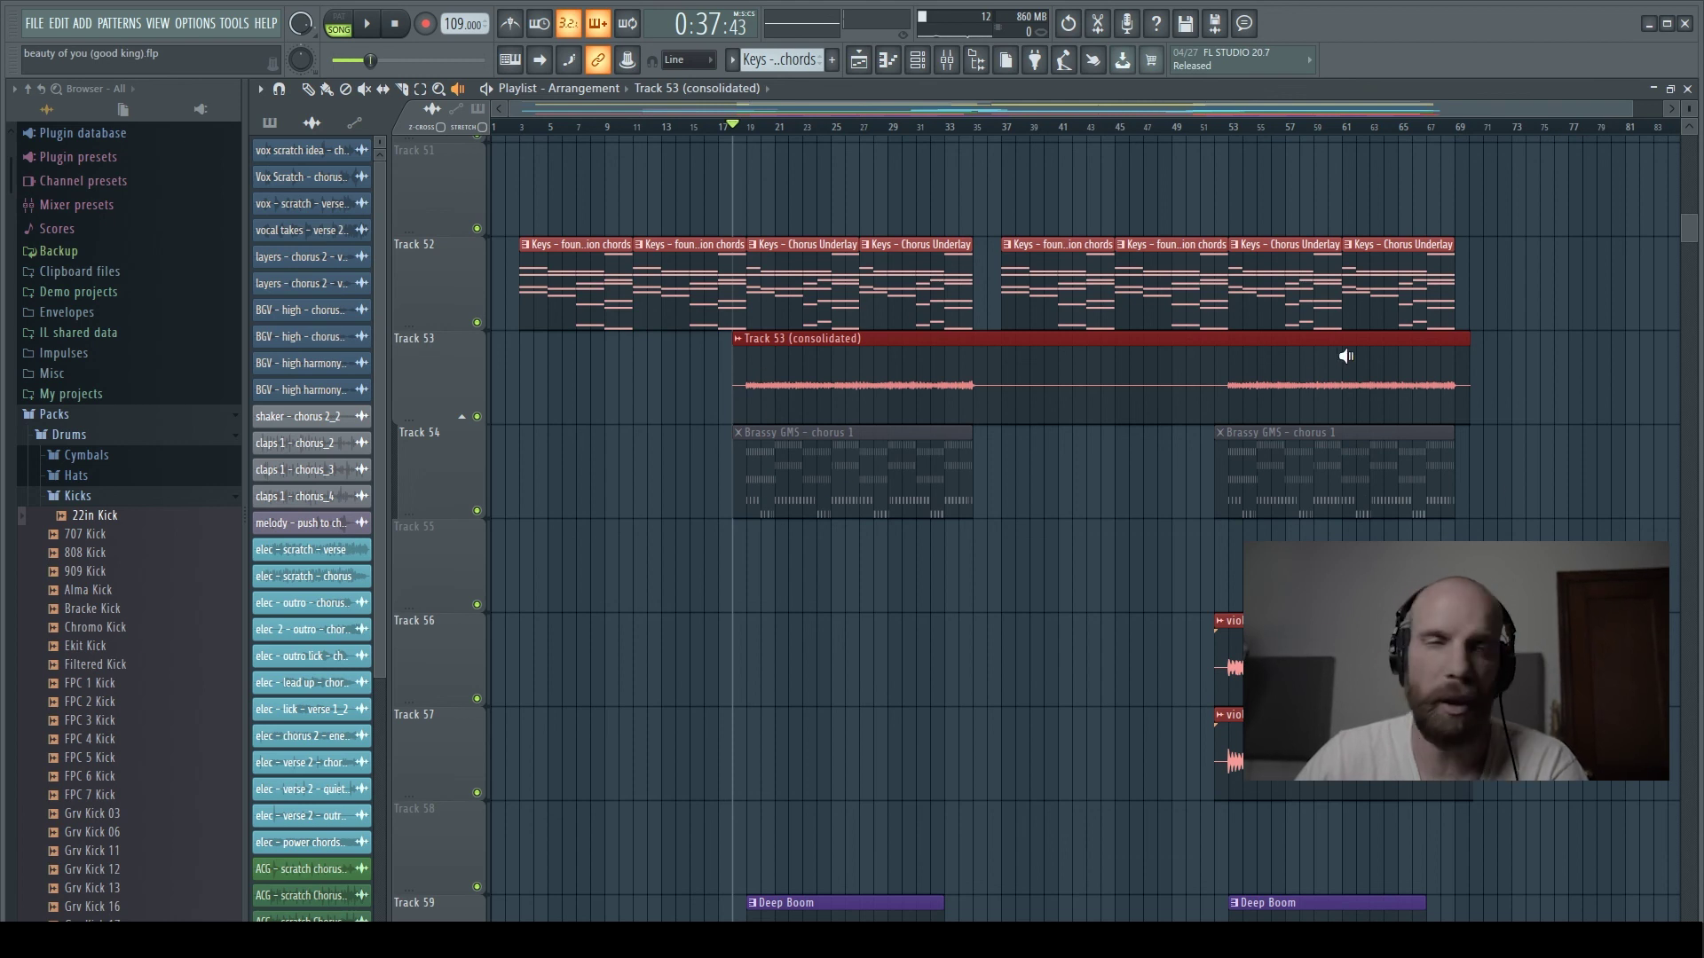
pyautogui.click(737, 339)
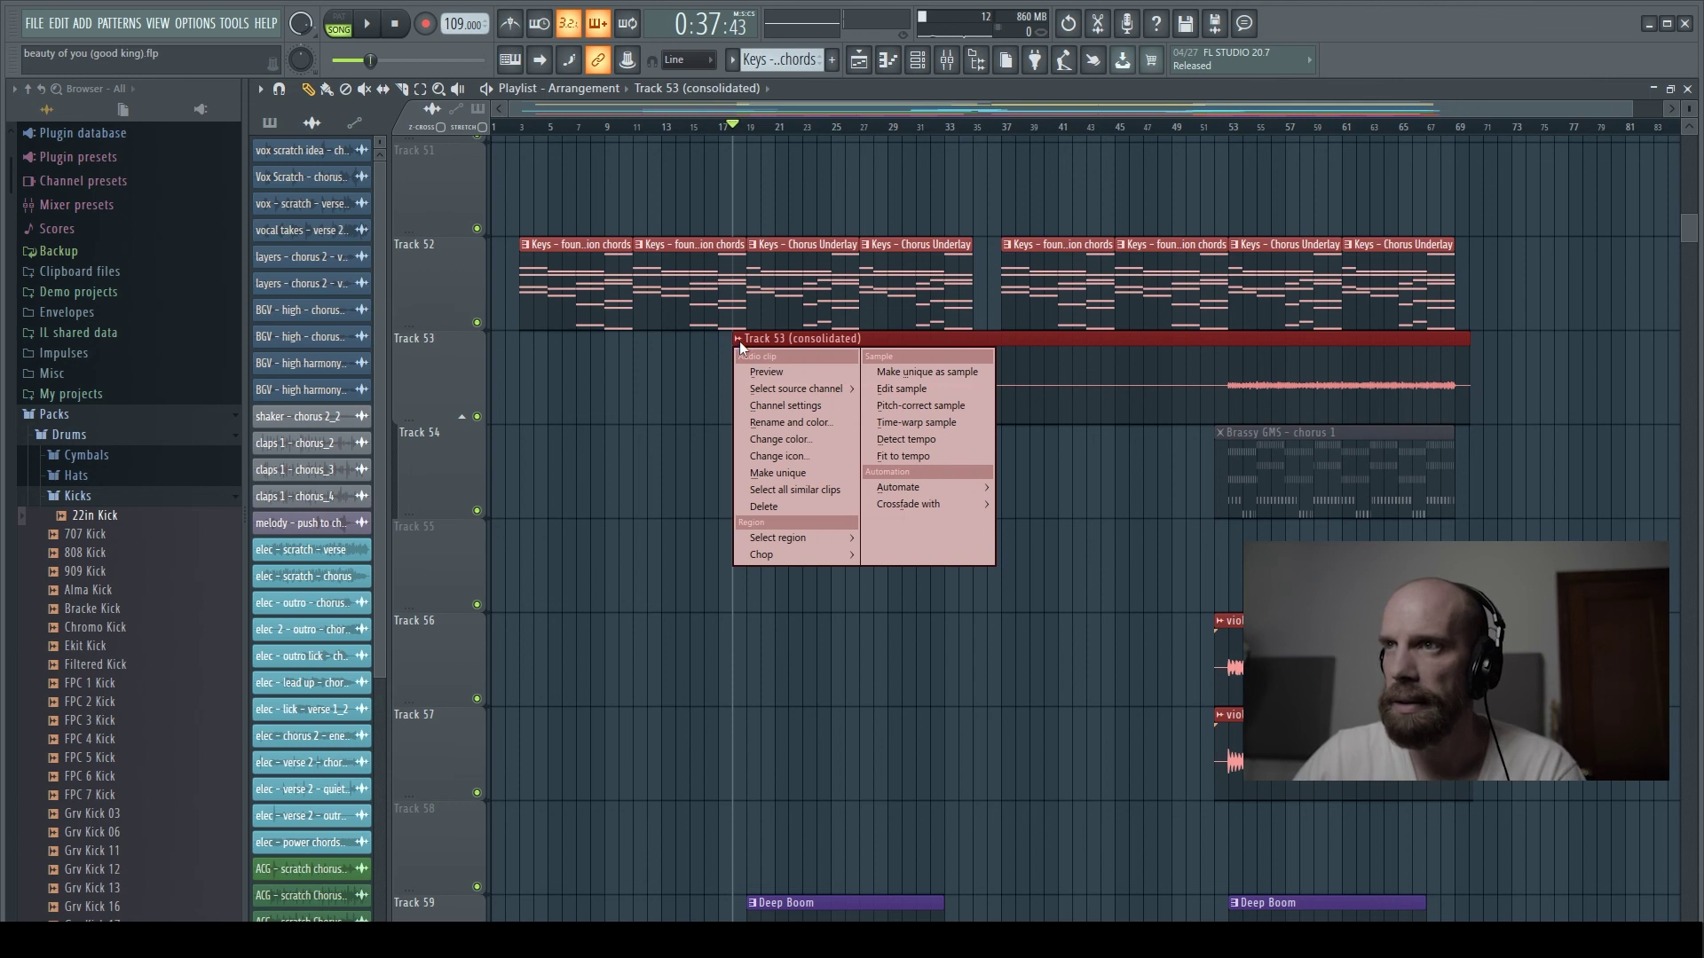
pyautogui.click(763, 421)
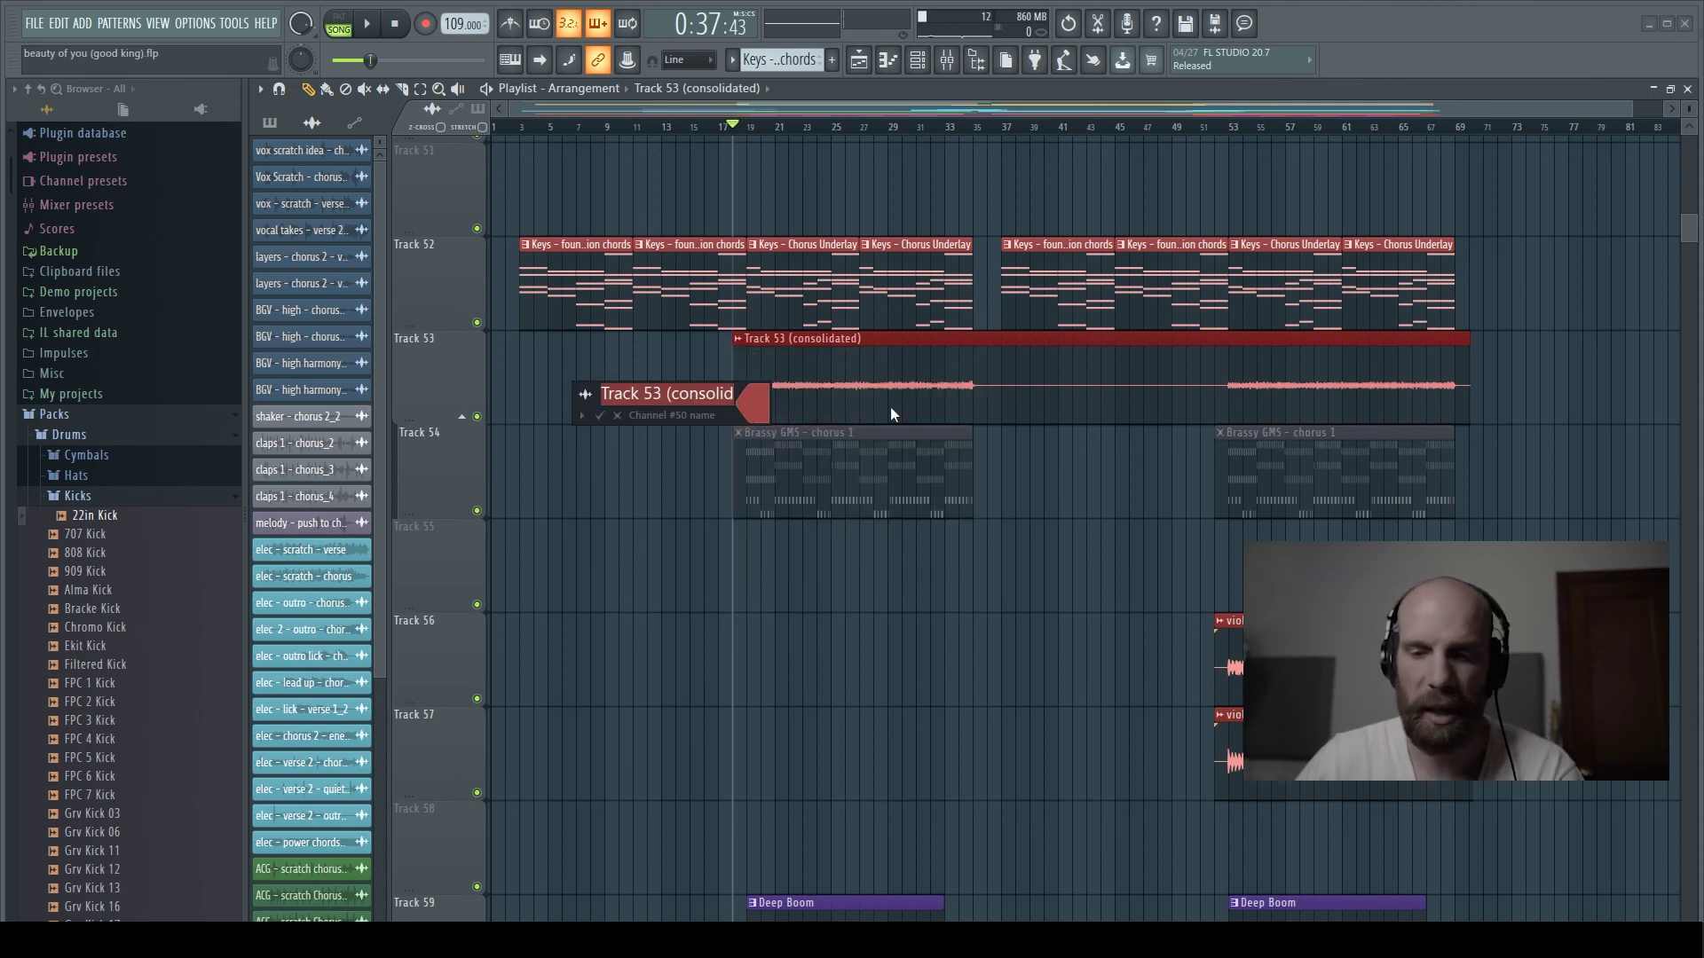
pyautogui.write('Brass')
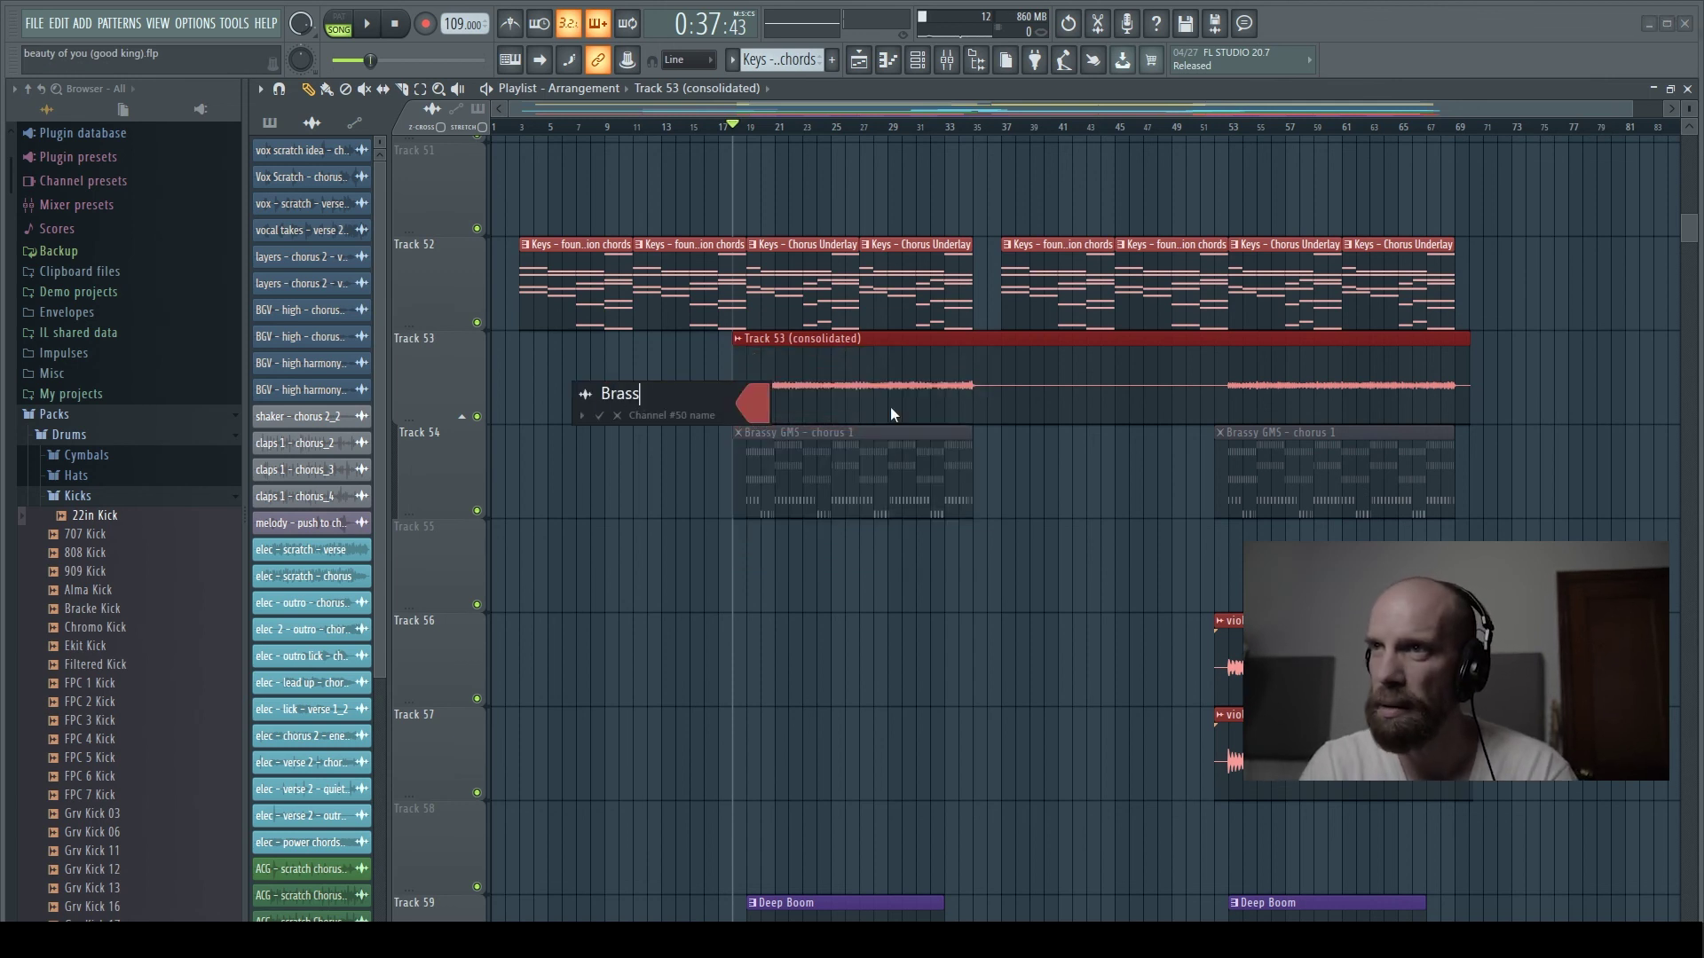
pyautogui.write('y - GMCS')
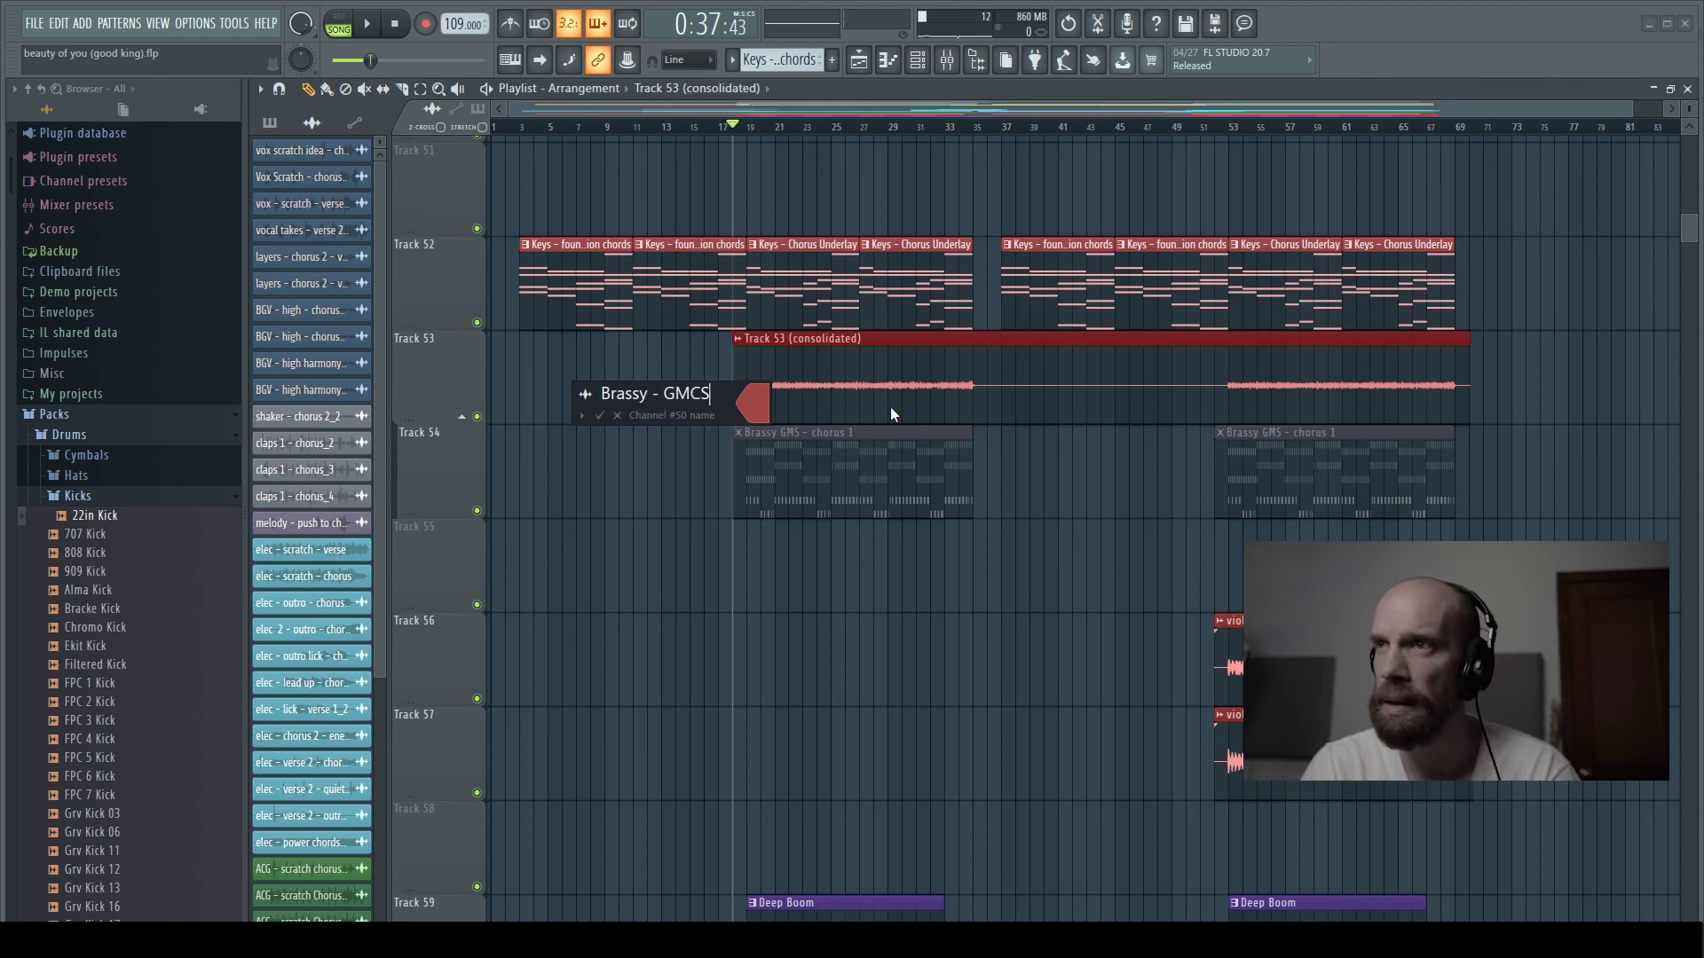
pyautogui.press('BackSpace')
pyautogui.write('S')
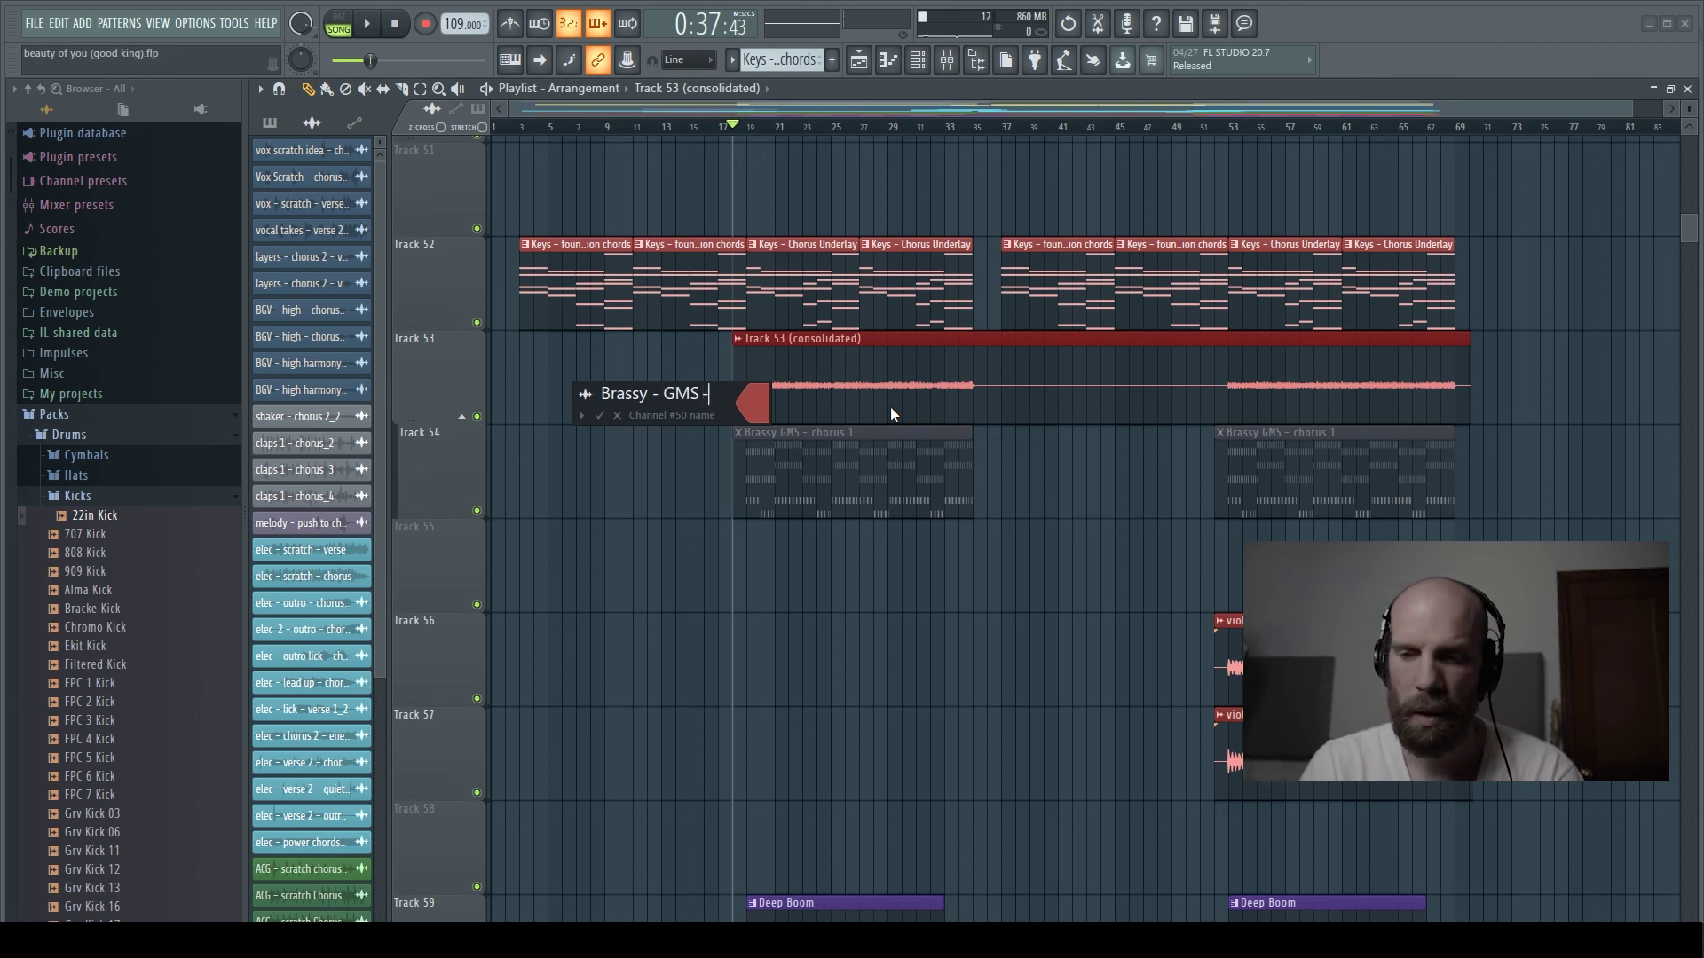
pyautogui.press('Return')
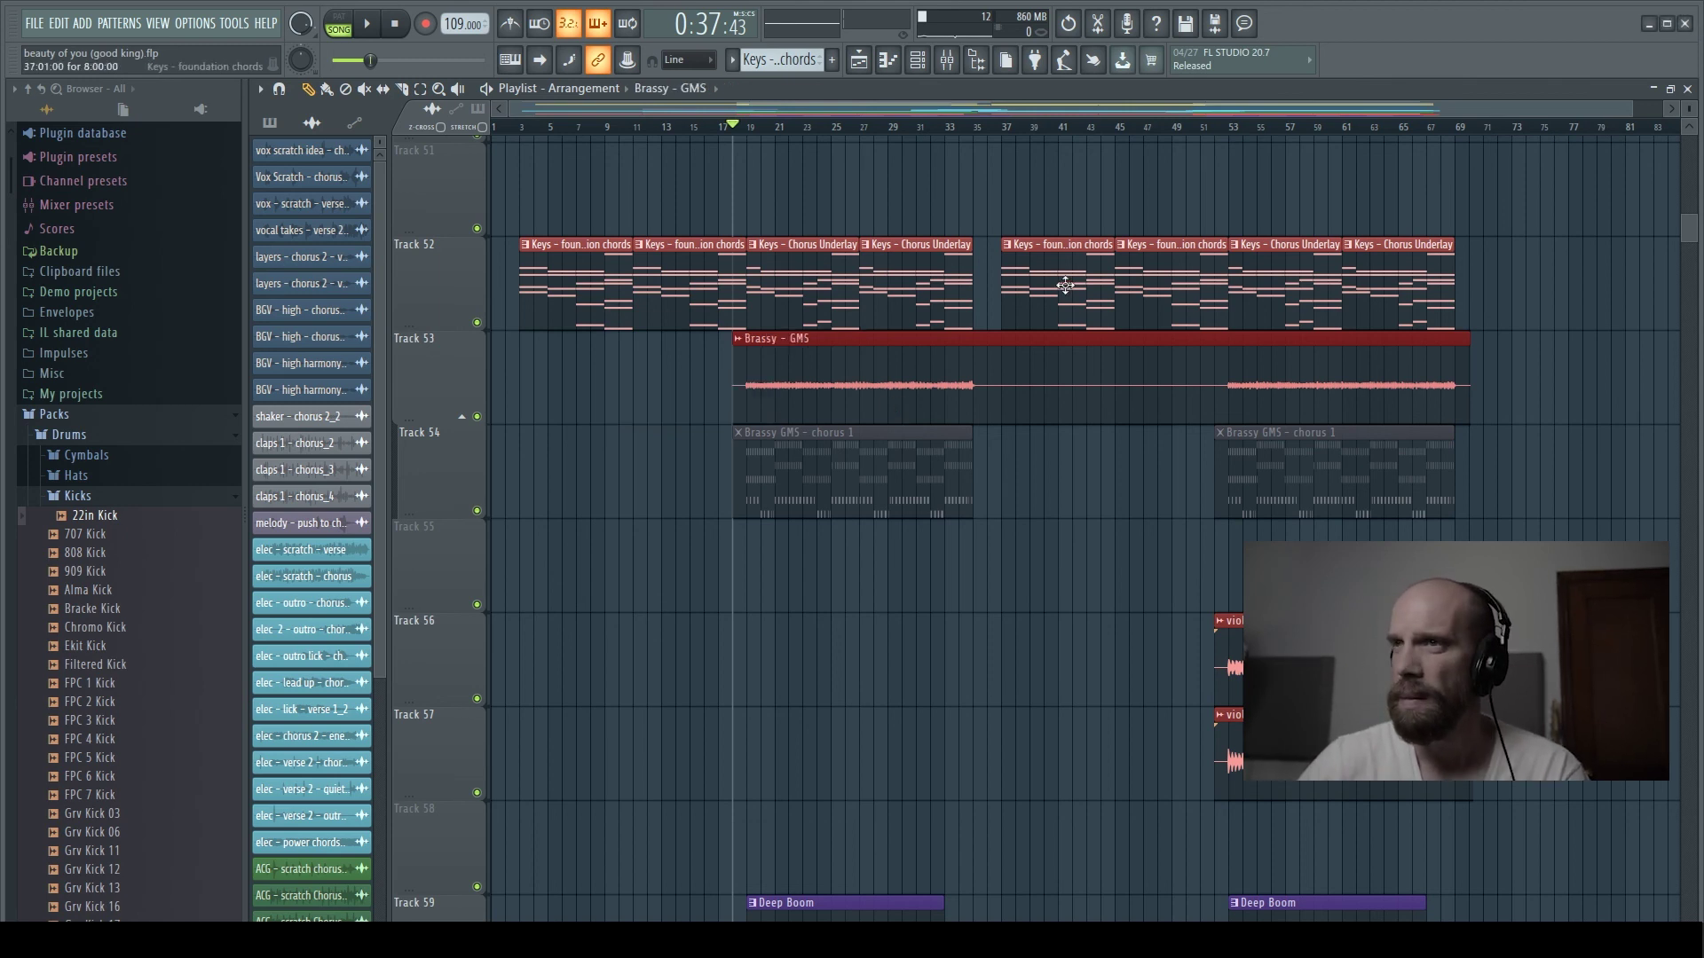